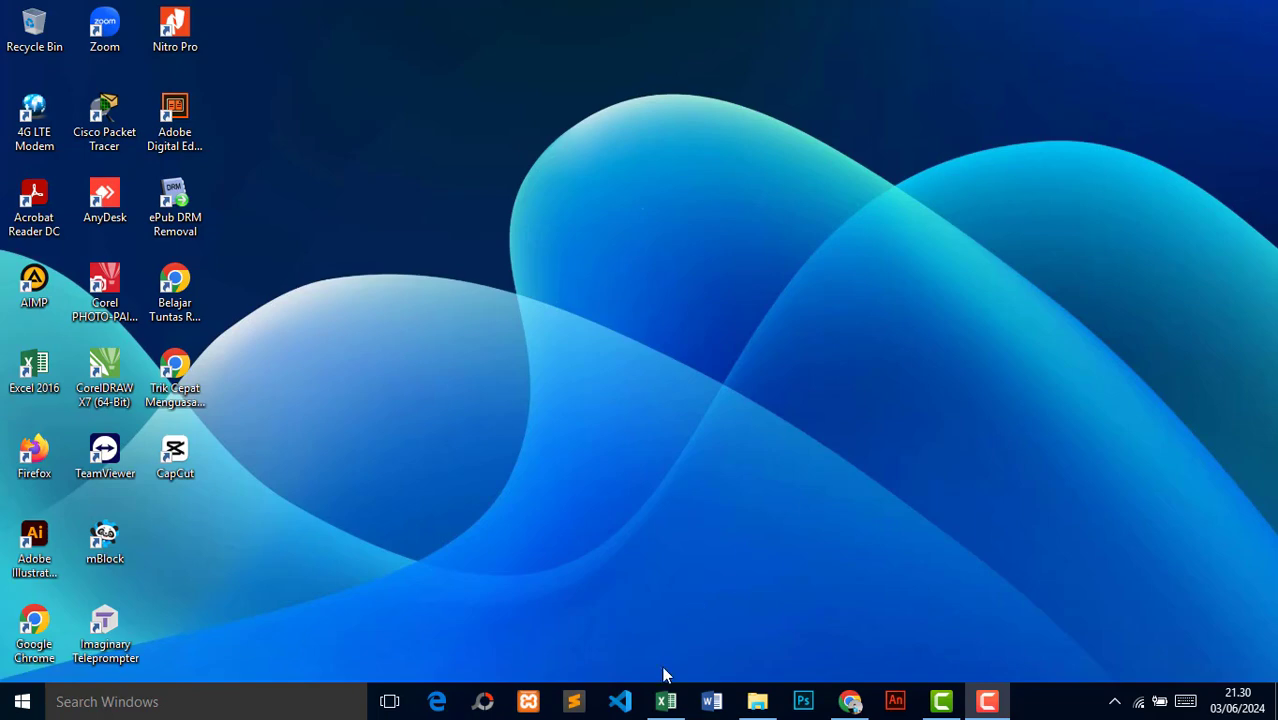
Step: Bring up the TUTORIAL EXCEL workbook and review the report title, subject and school-year lines
click(665, 700)
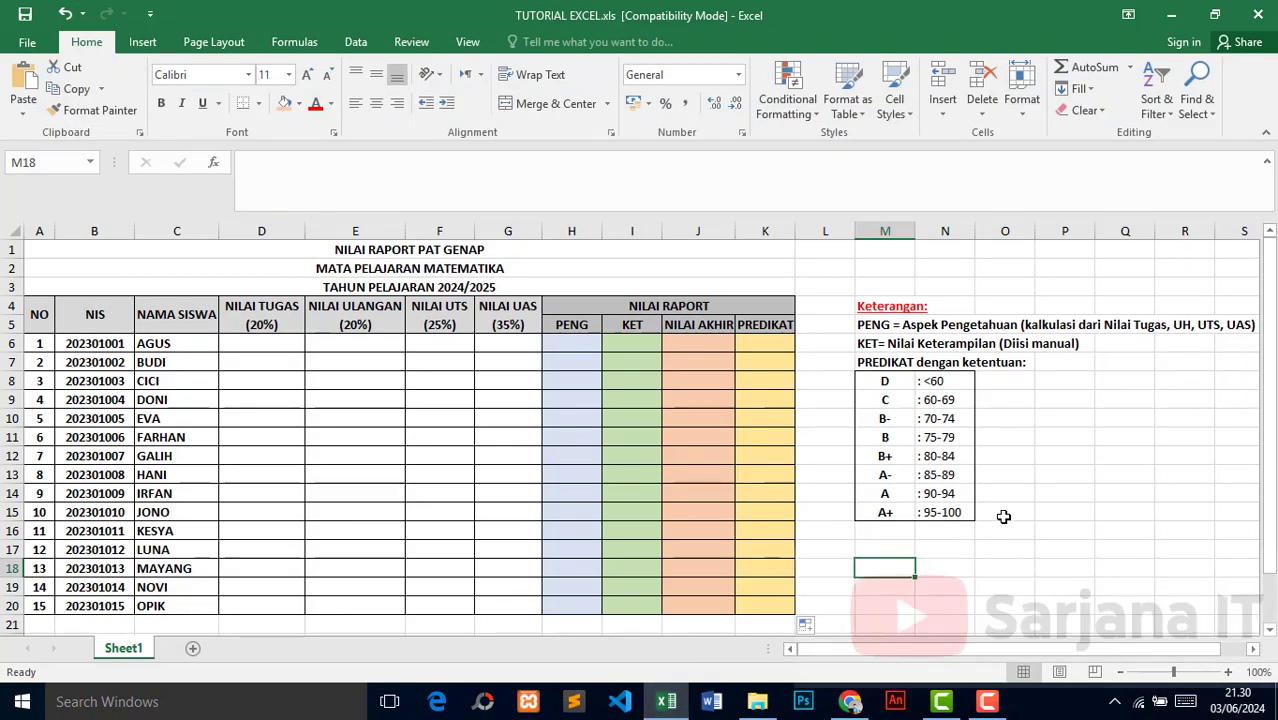
click(1029, 501)
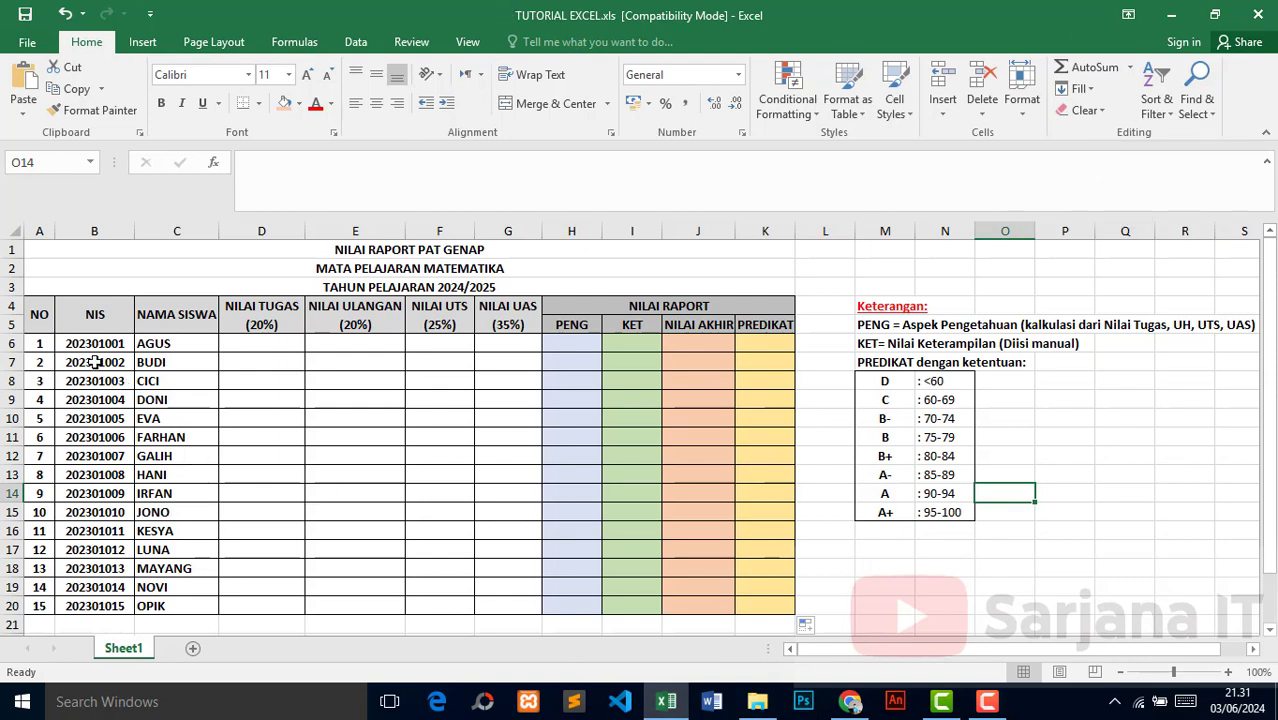
click(41, 316)
click(85, 315)
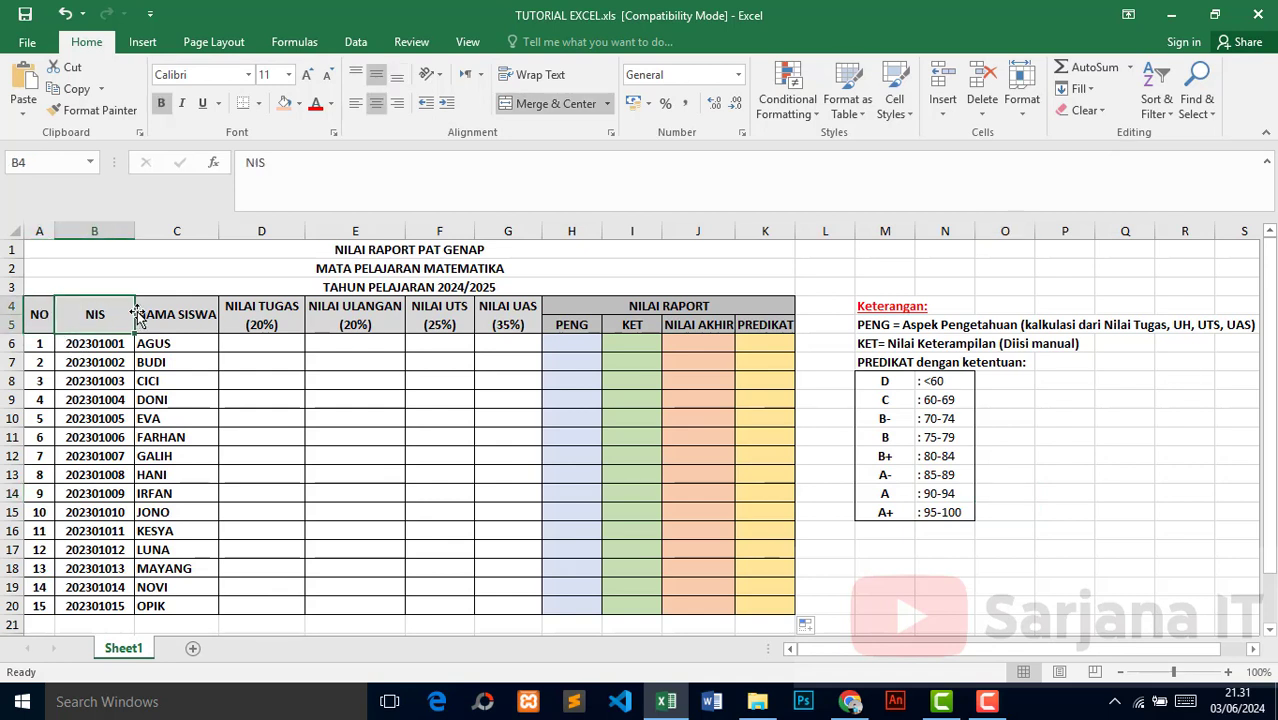
click(382, 255)
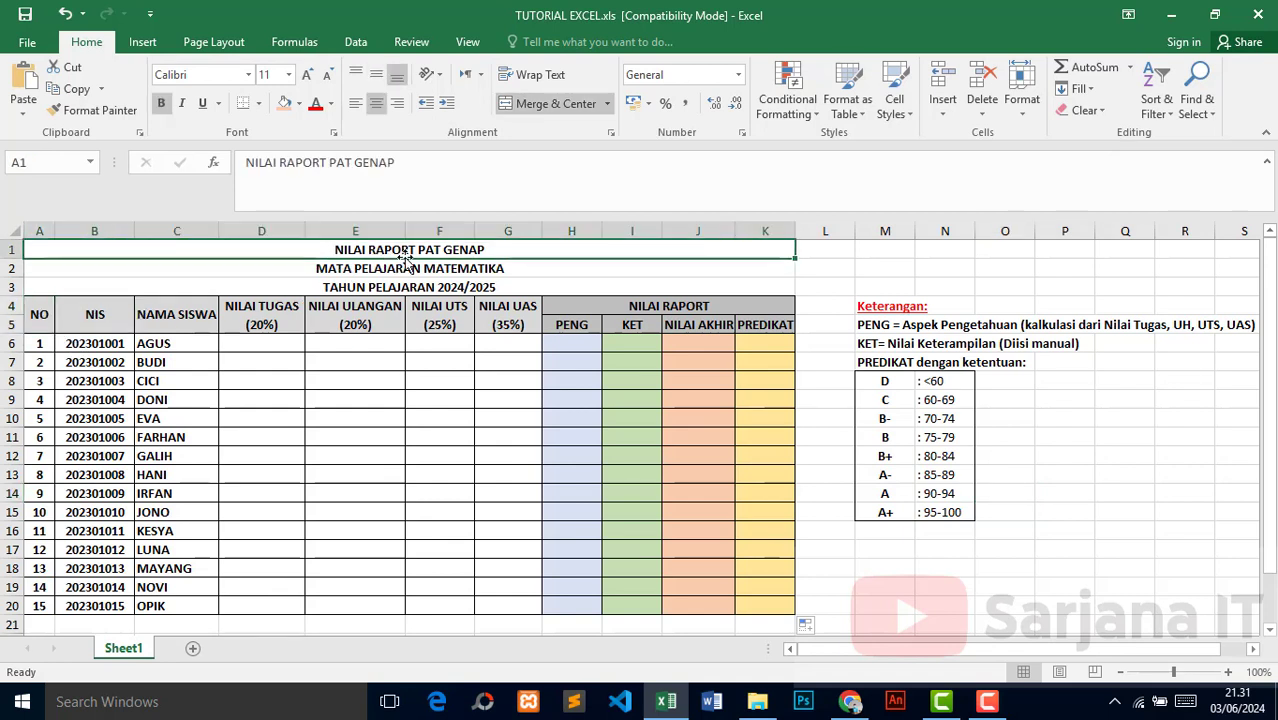
click(406, 269)
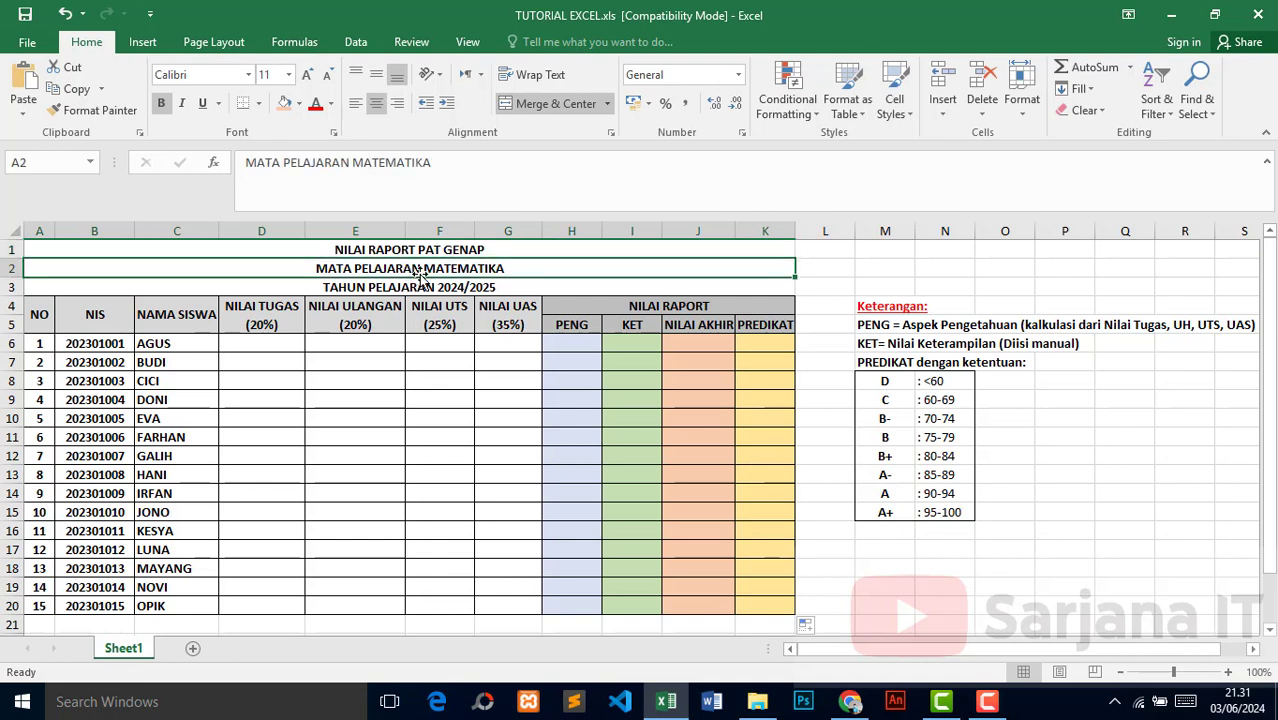
click(463, 290)
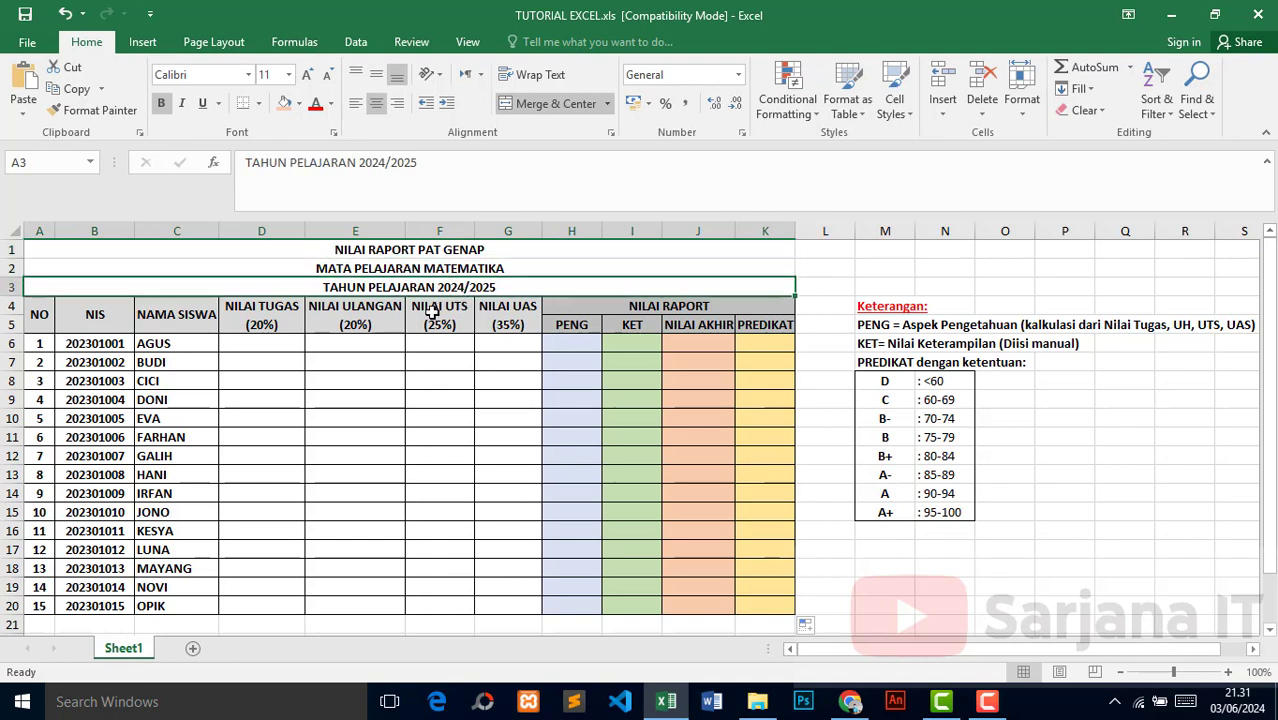
Step: Review the NO, NIS and NAMA SISWA column headings
click(95, 324)
click(37, 322)
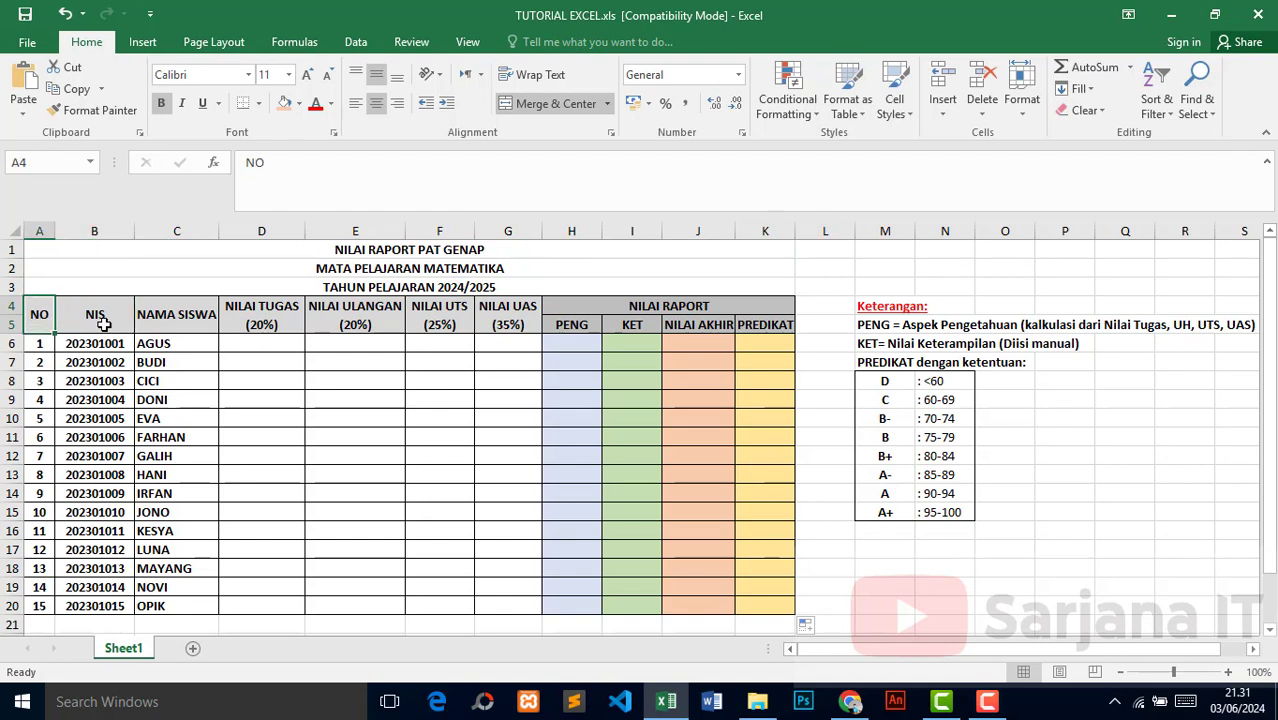
click(102, 324)
click(36, 320)
click(84, 317)
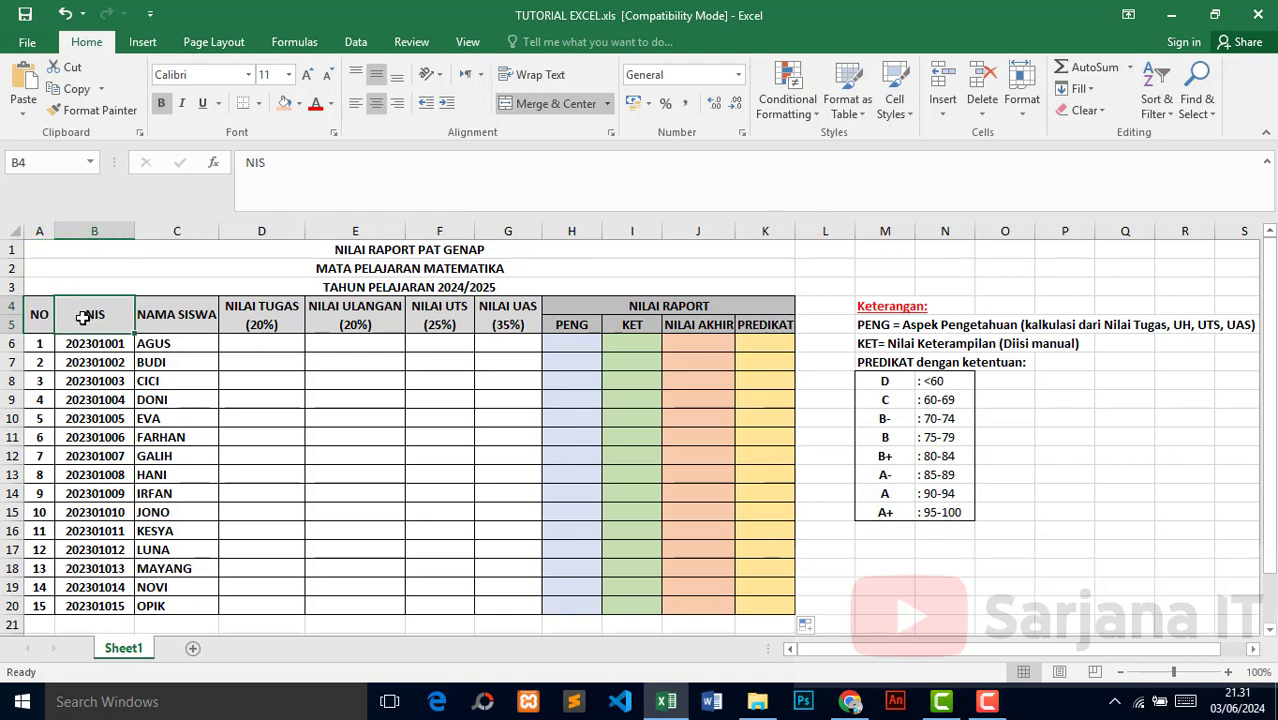
click(37, 318)
click(92, 318)
click(180, 318)
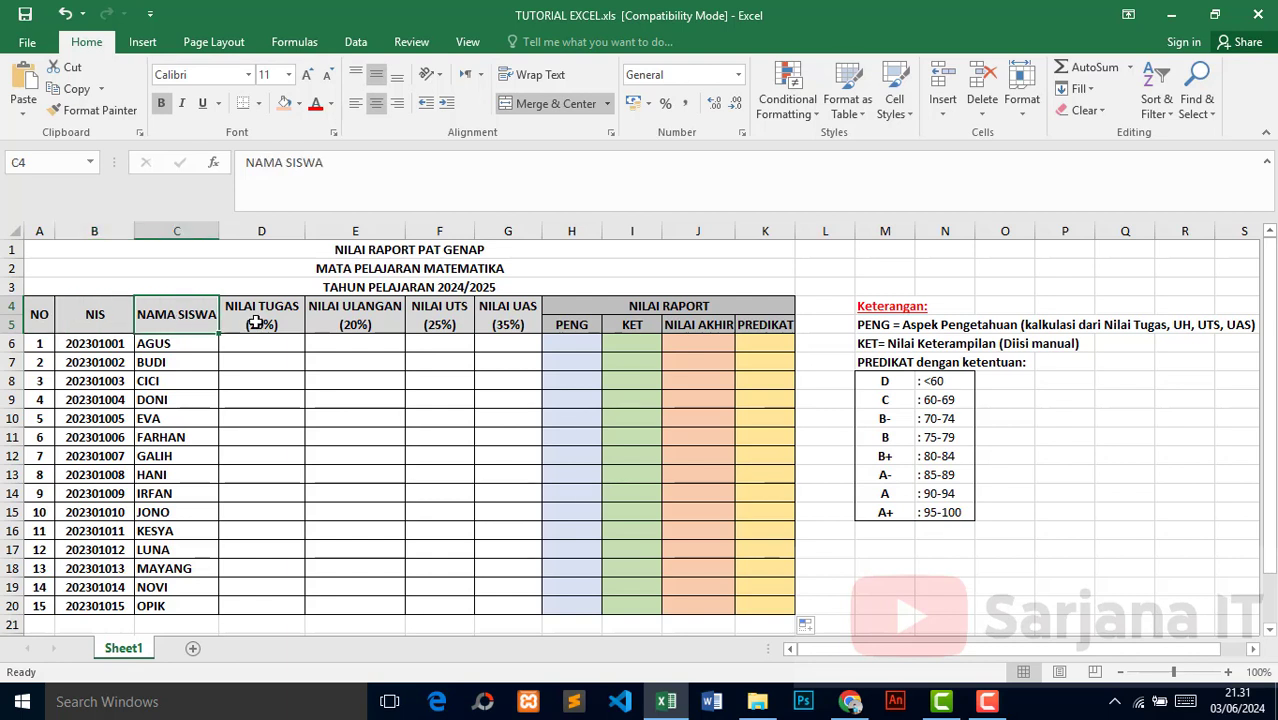
Step: Review the score headings NILAI TUGAS 20%, ULANGAN 20%, UTS 25% and UAS 35%
click(277, 322)
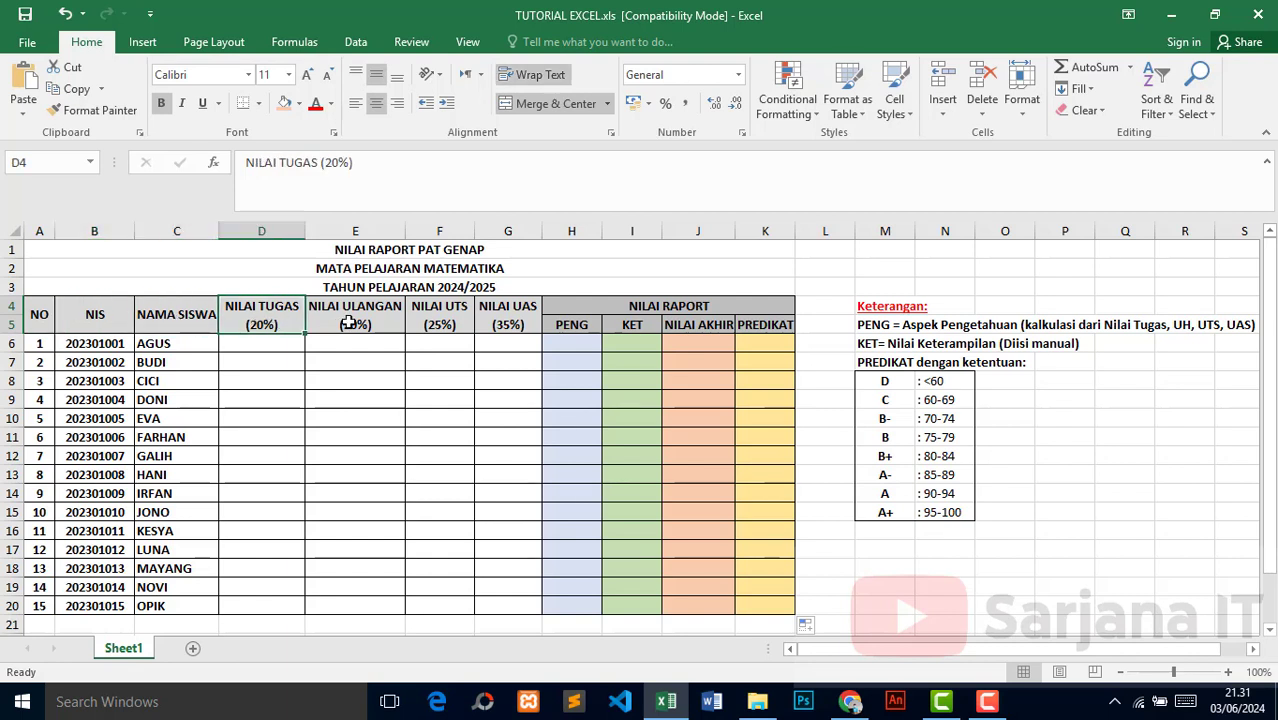
click(349, 323)
click(436, 318)
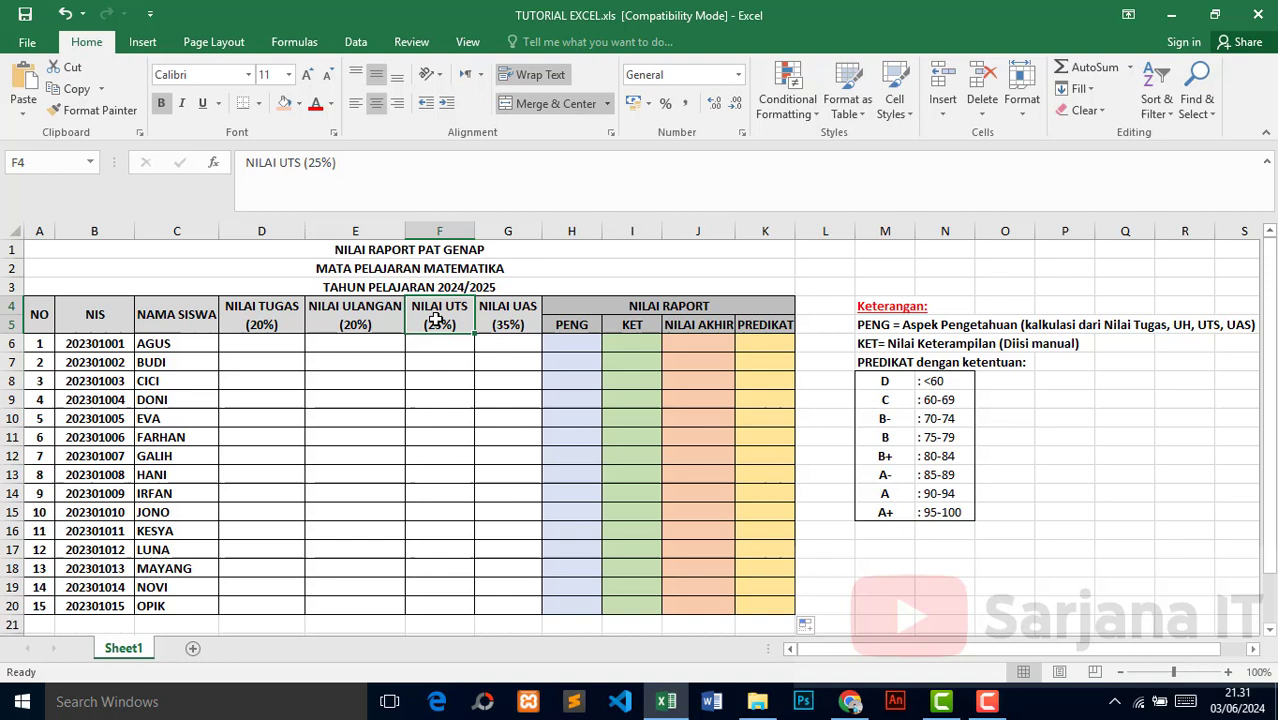
click(508, 318)
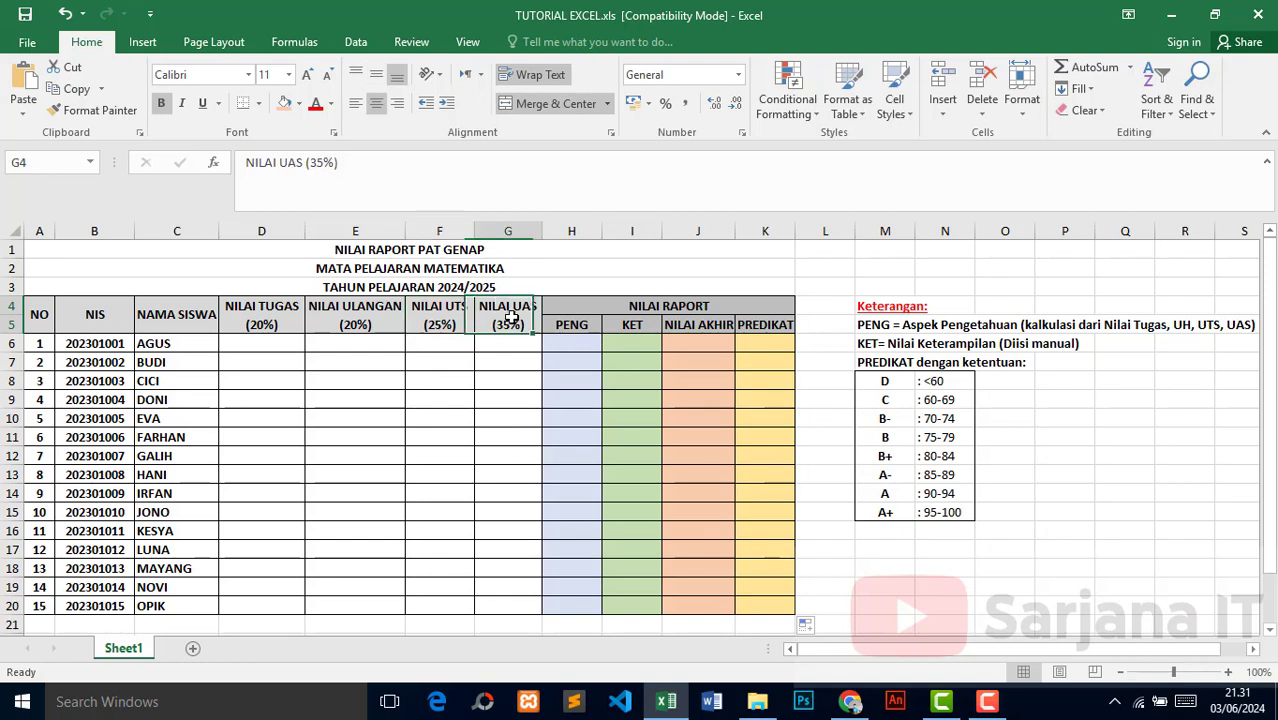
Step: Review the NILAI RAPORT group headings PENG, KET, NILAI AKHIR and PREDIKAT
click(645, 308)
click(584, 327)
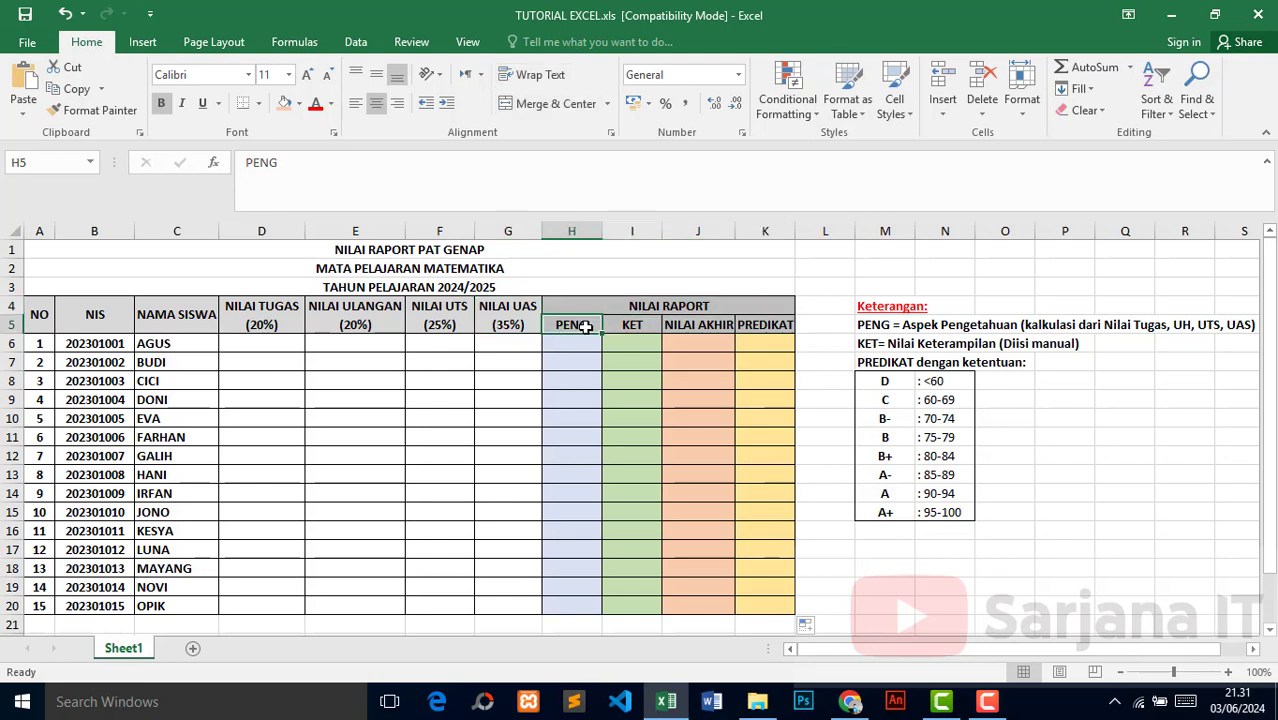
click(628, 326)
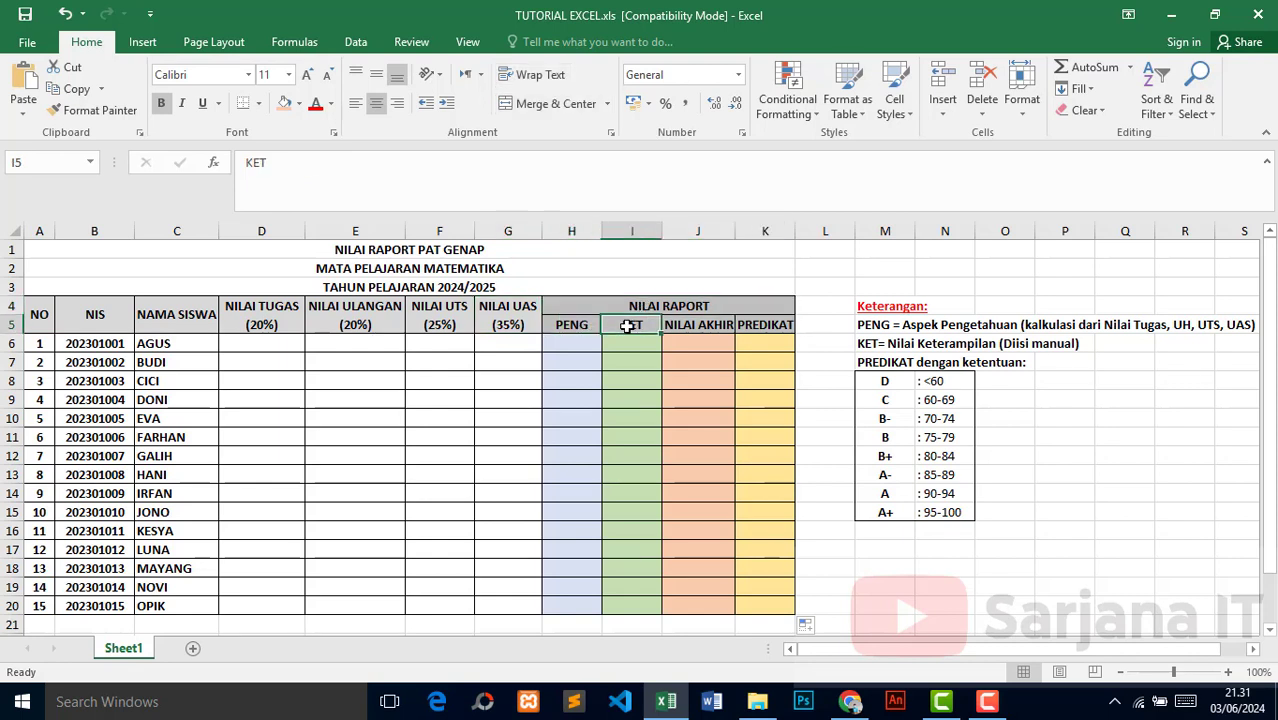
click(719, 327)
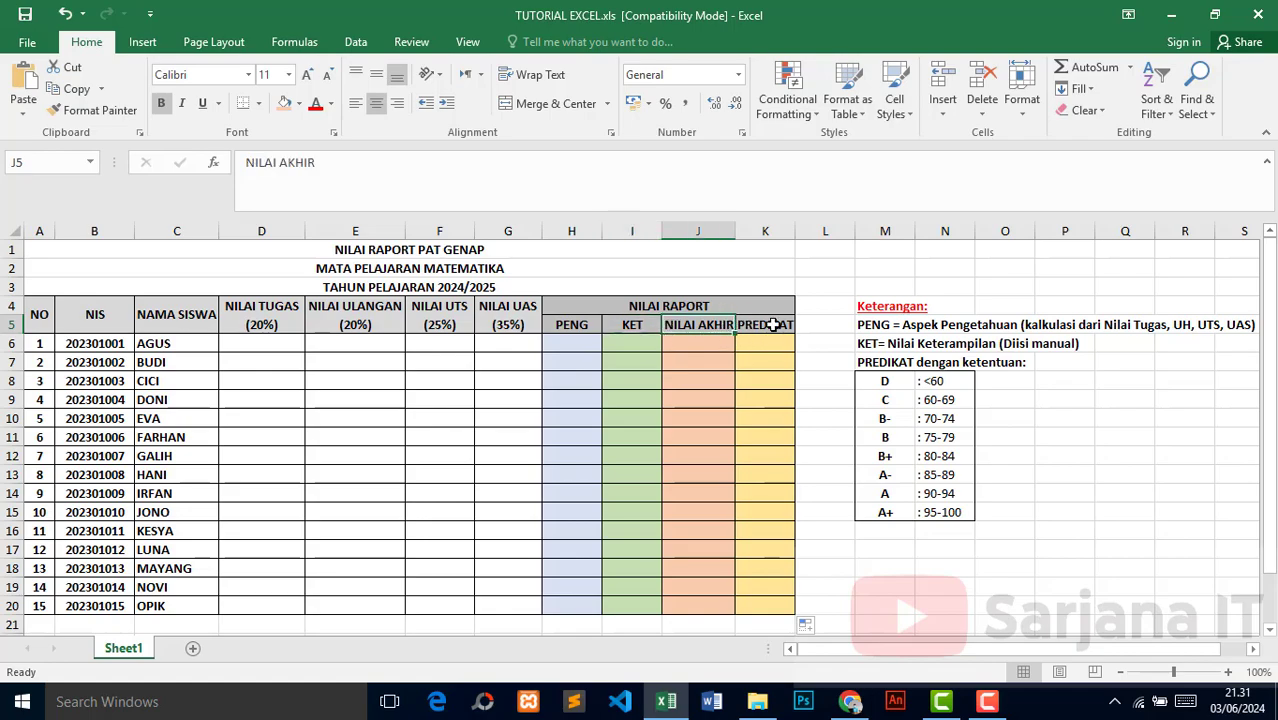
click(773, 325)
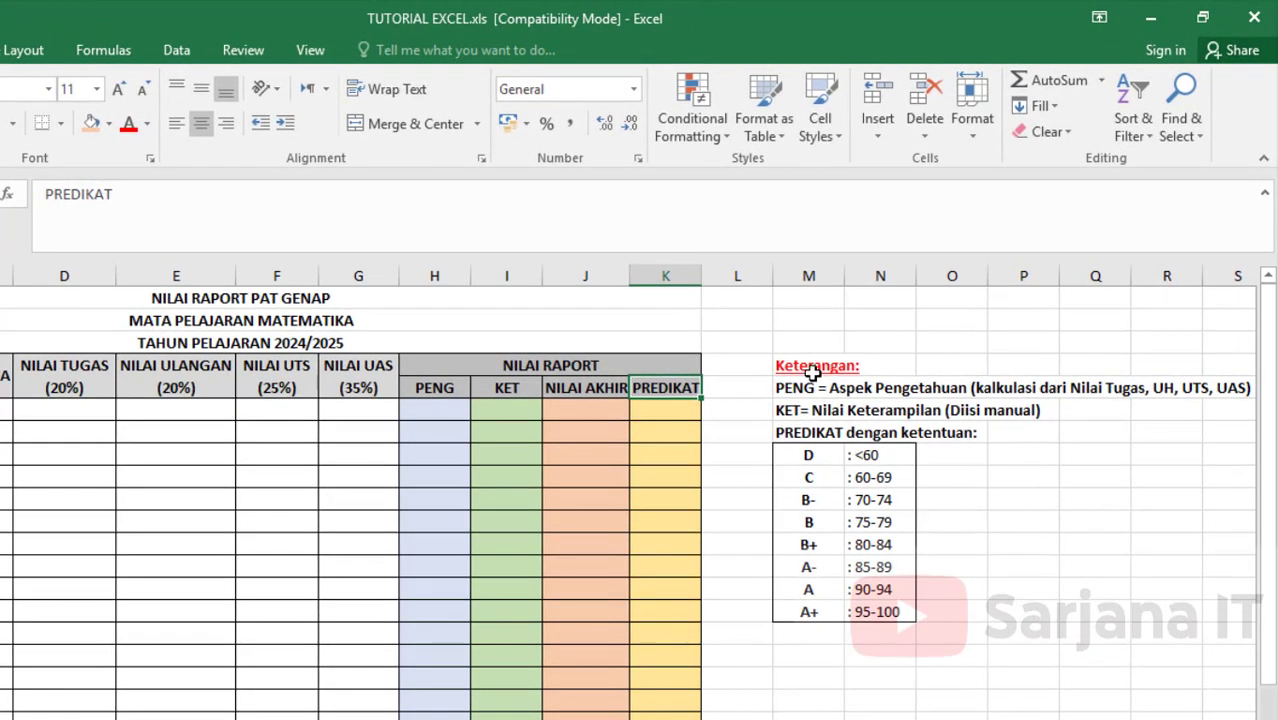
click(887, 307)
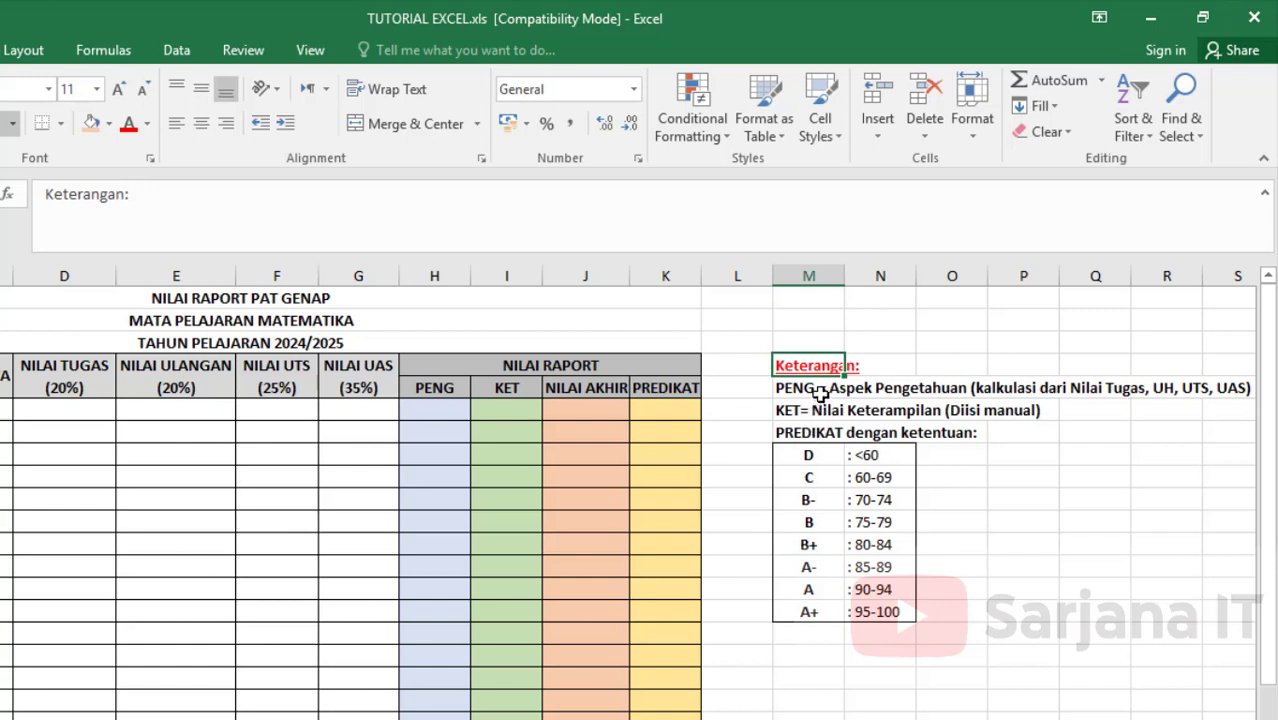
click(810, 390)
click(795, 408)
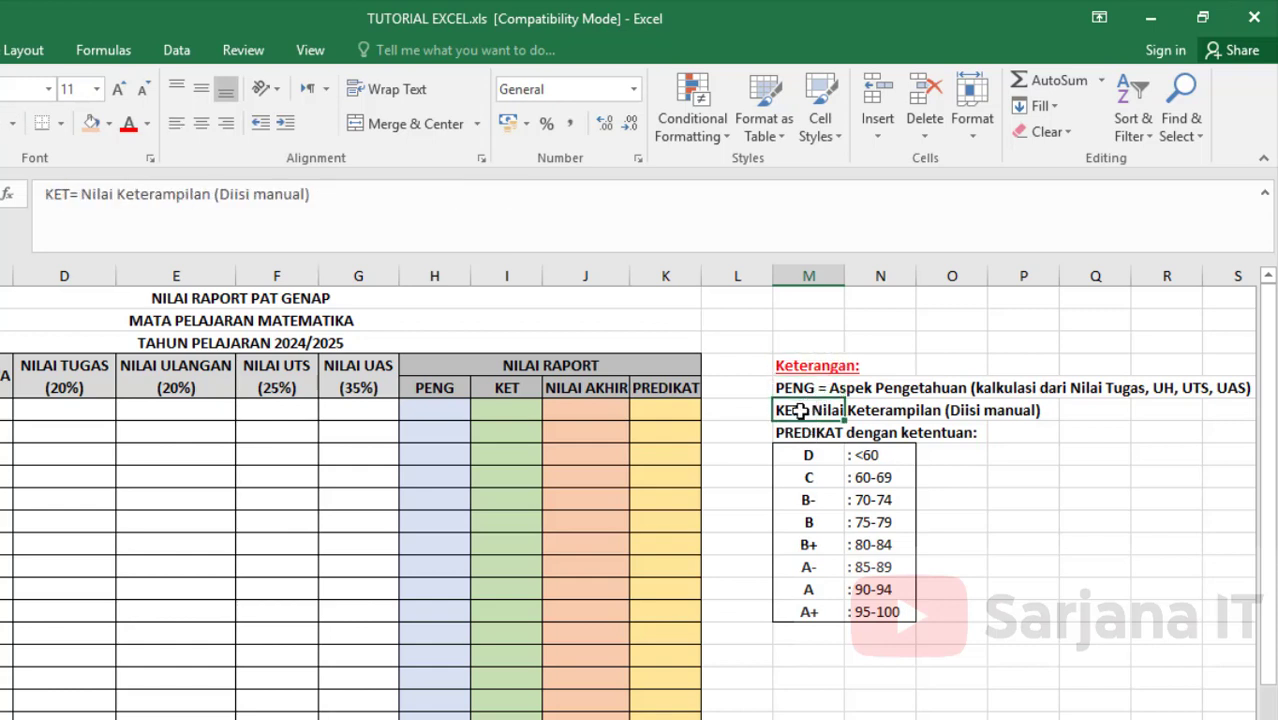
click(800, 390)
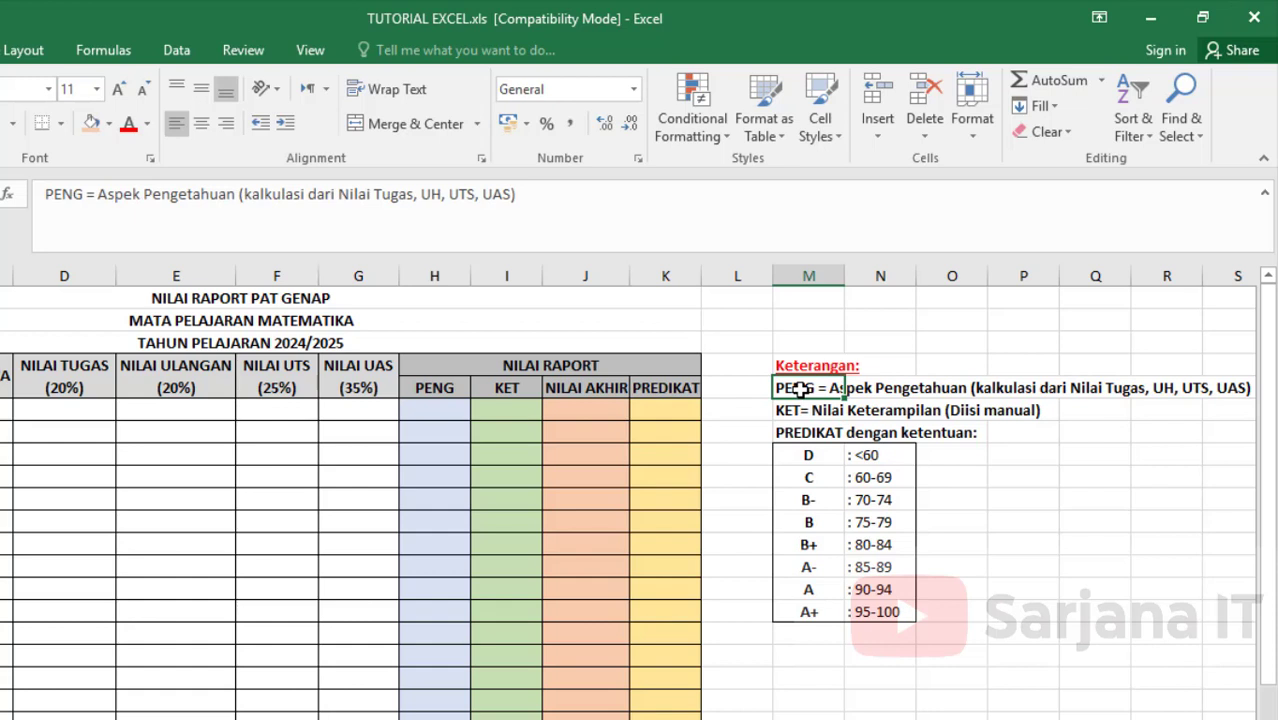
click(430, 389)
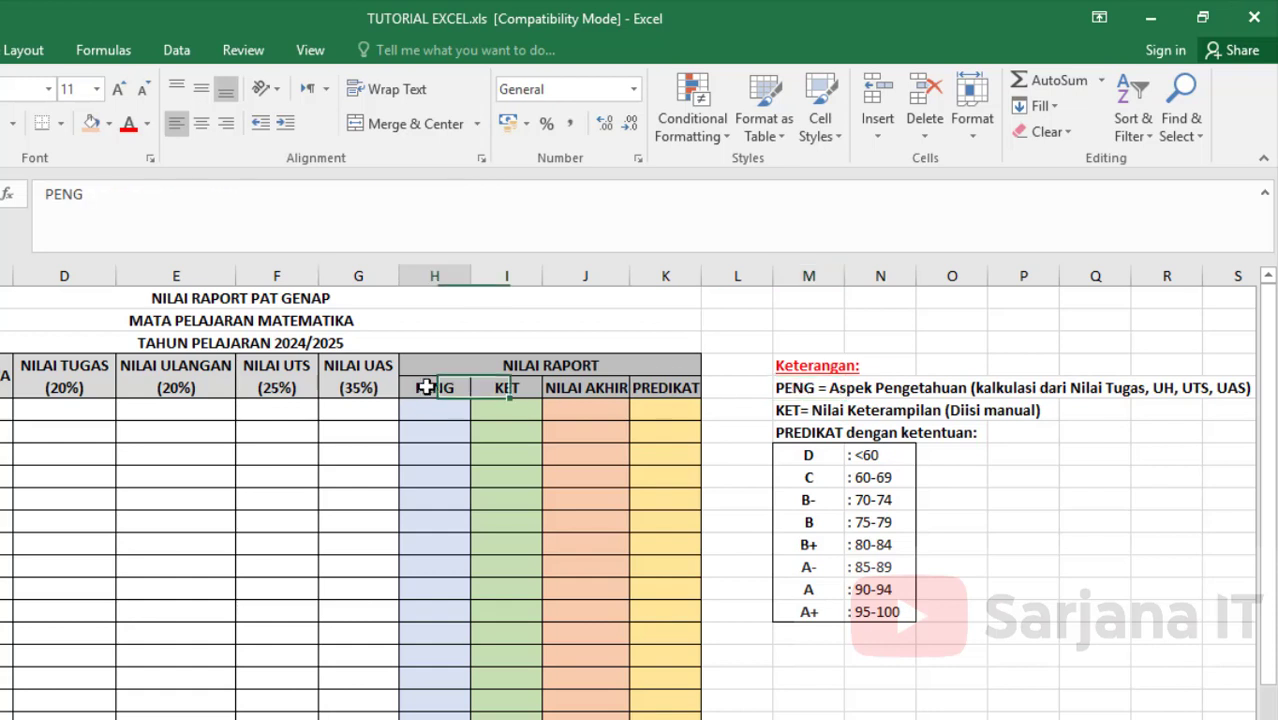
click(817, 389)
click(903, 389)
click(1010, 389)
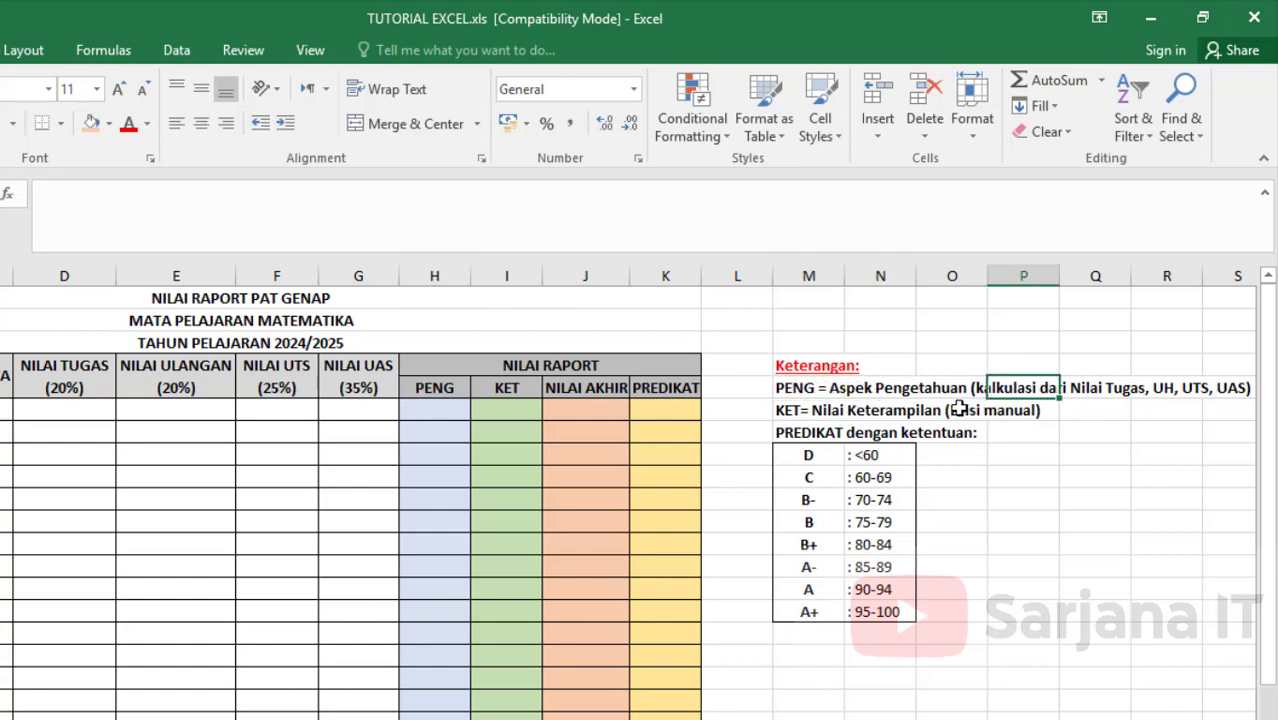
click(815, 390)
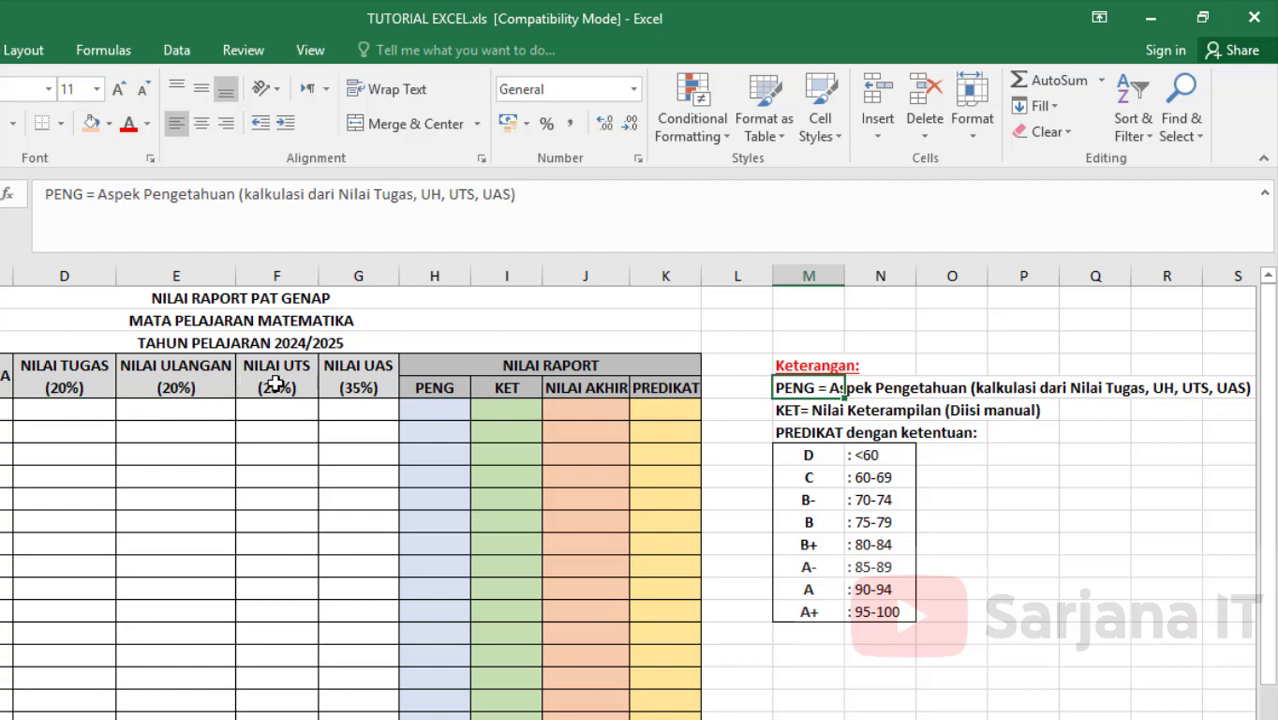
click(802, 412)
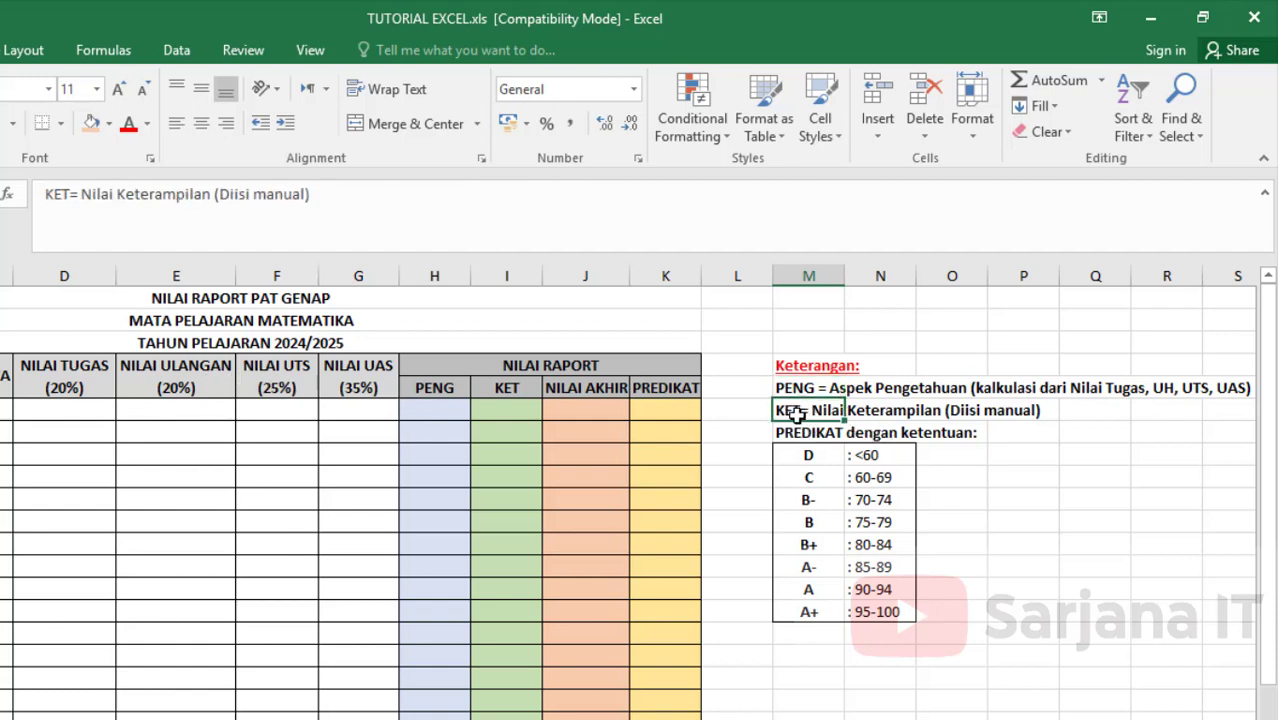
click(511, 392)
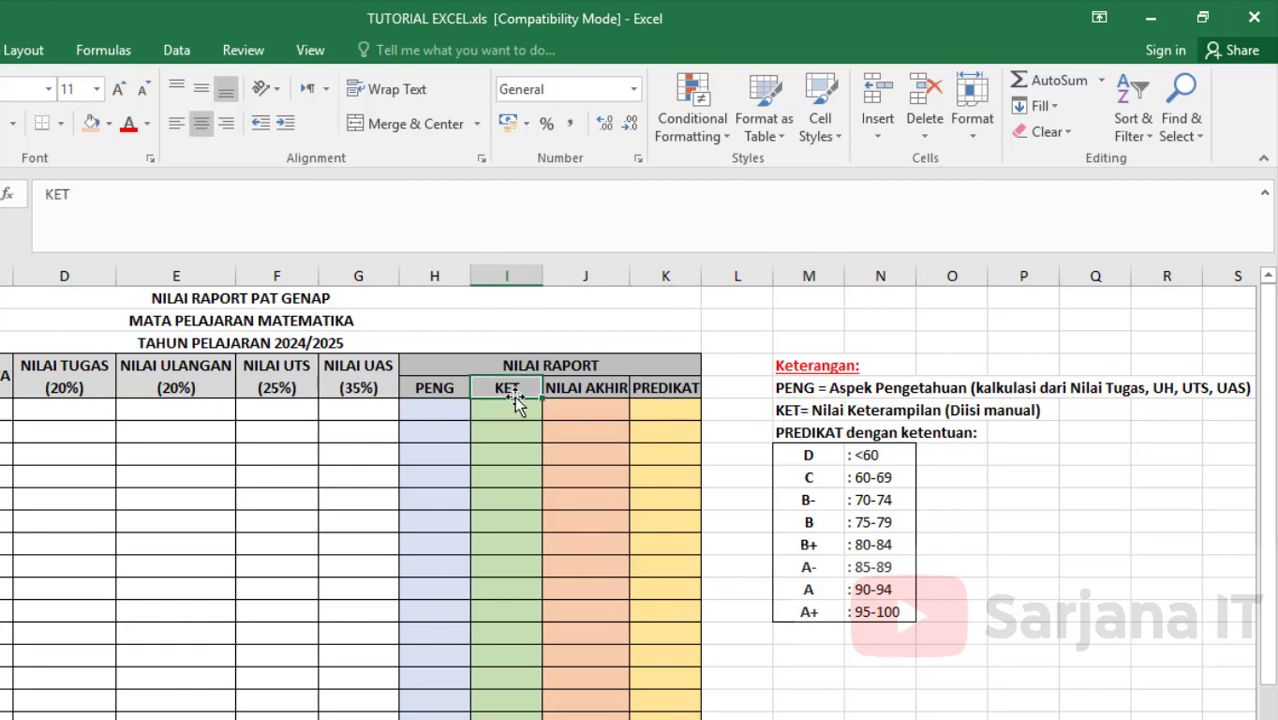
click(512, 408)
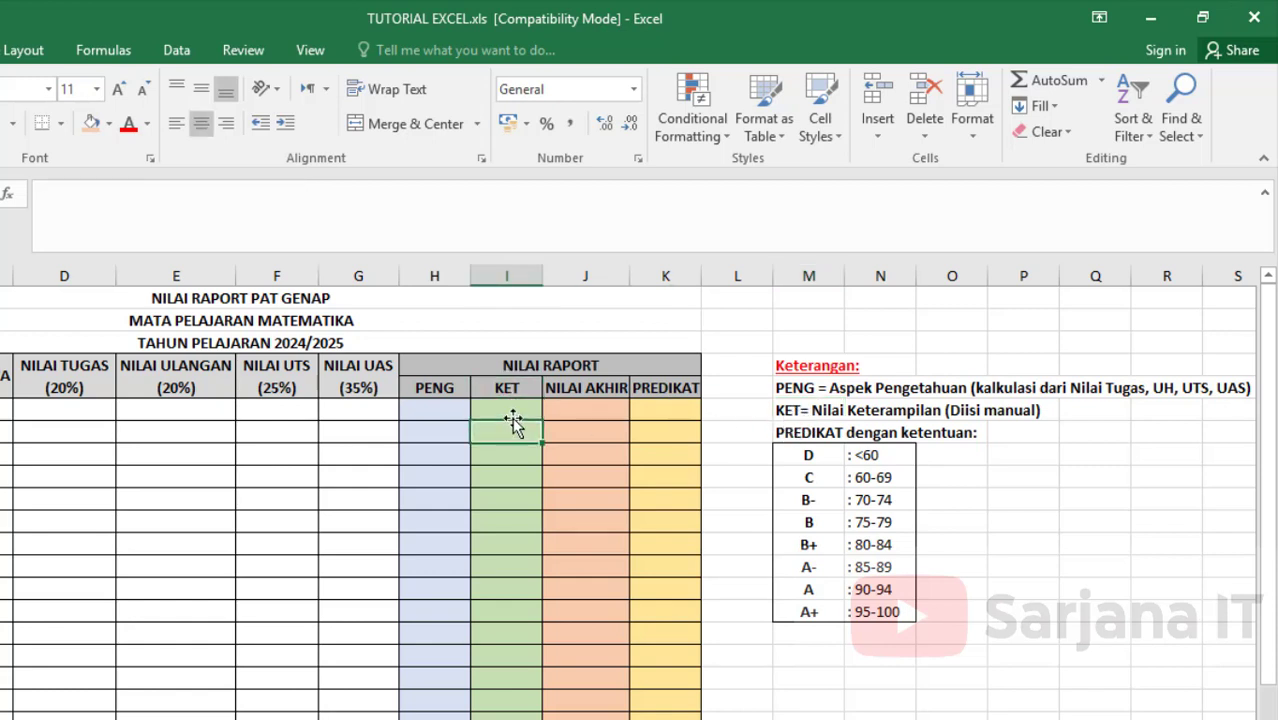
click(512, 410)
click(512, 388)
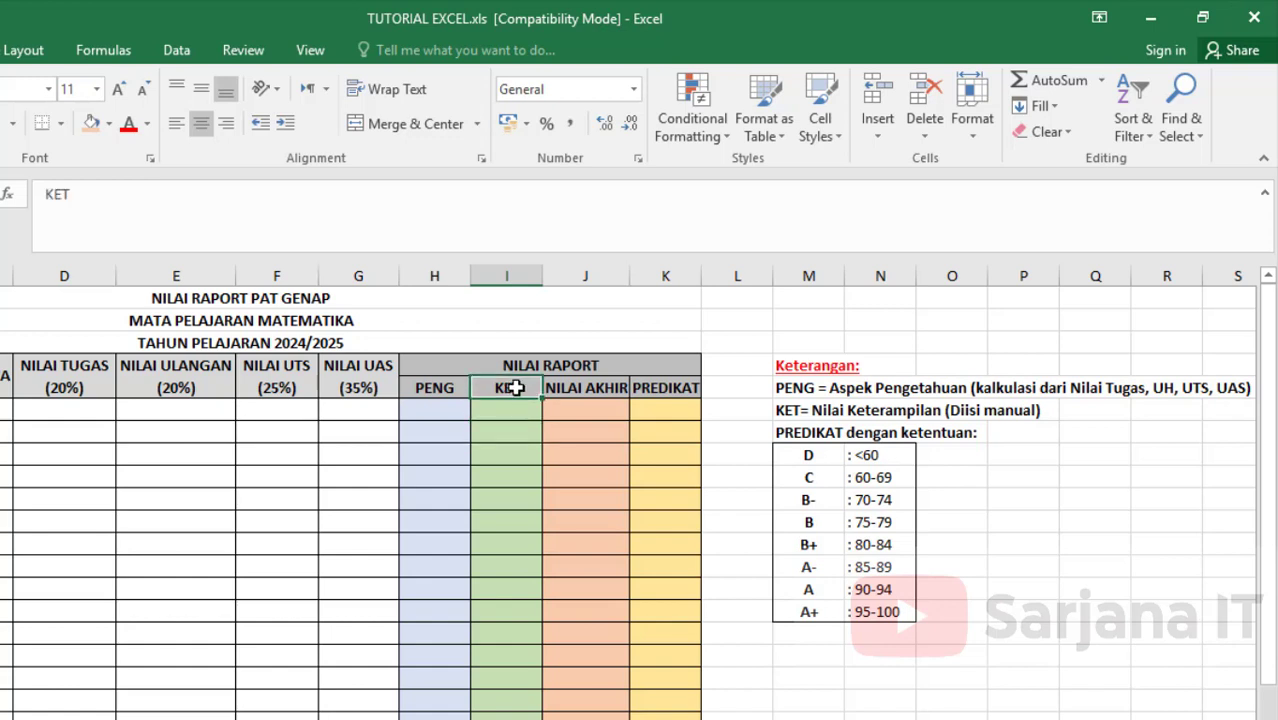
click(516, 410)
click(520, 430)
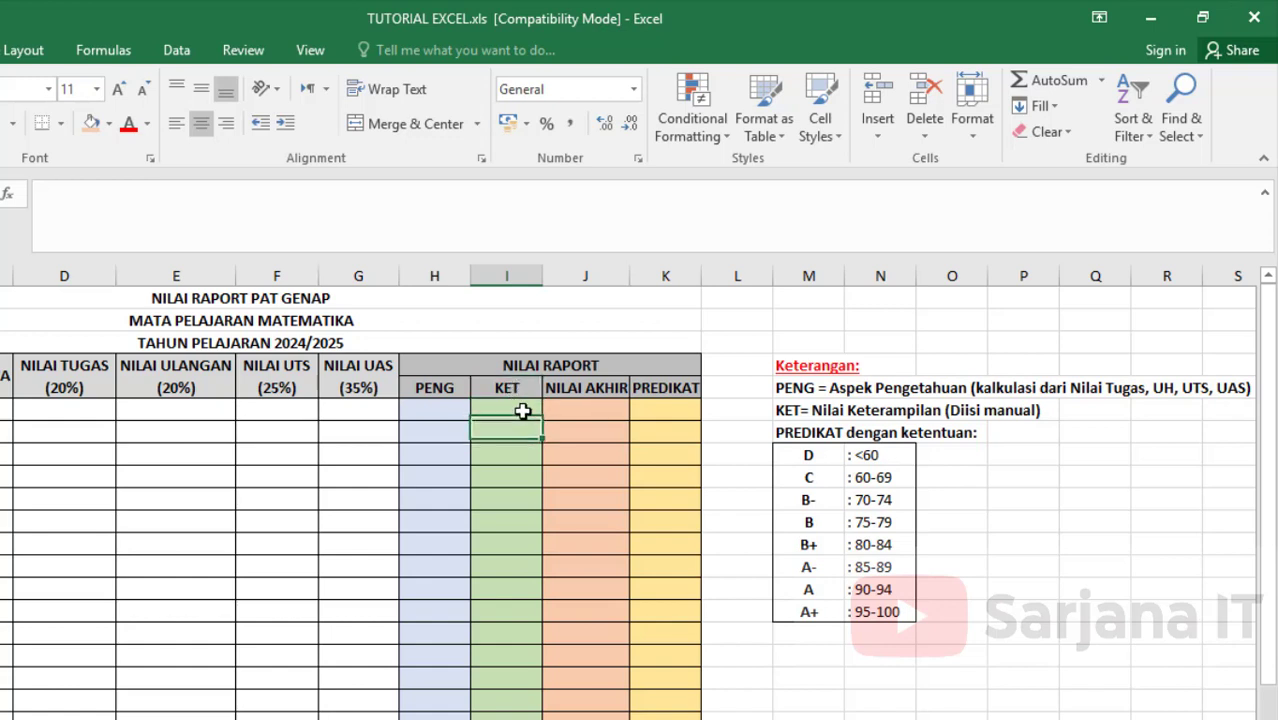
click(790, 432)
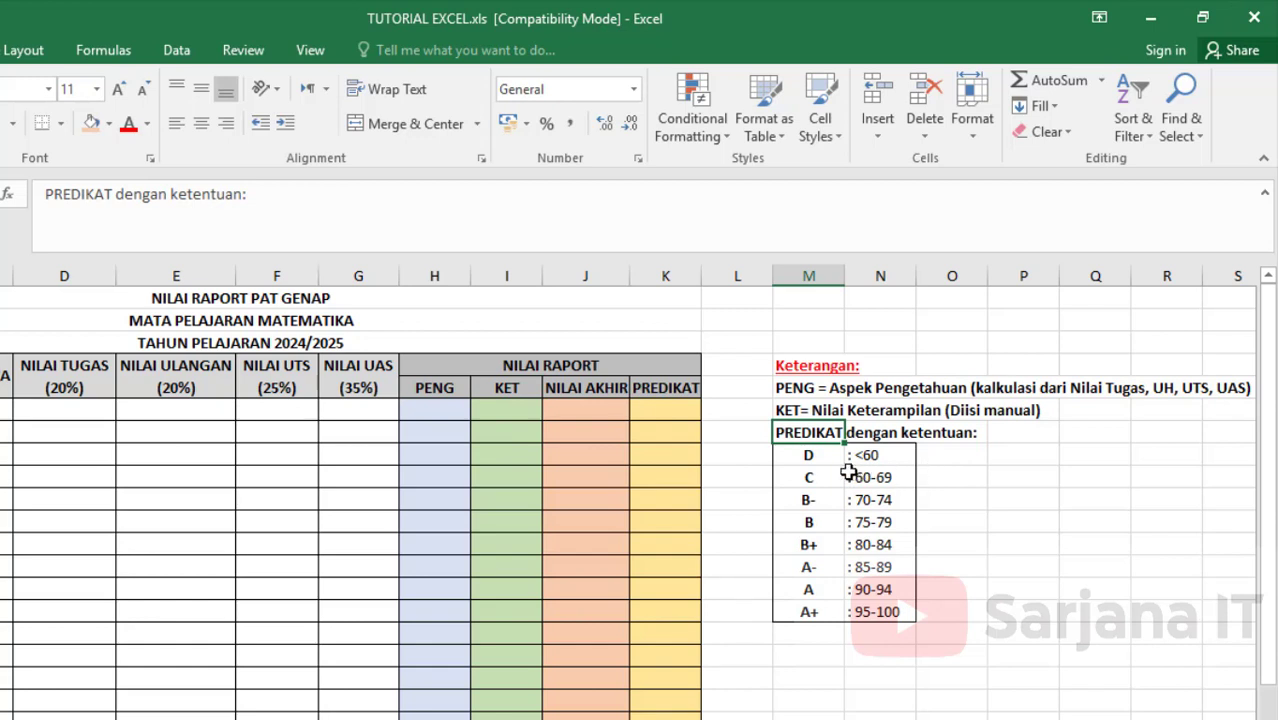
click(815, 458)
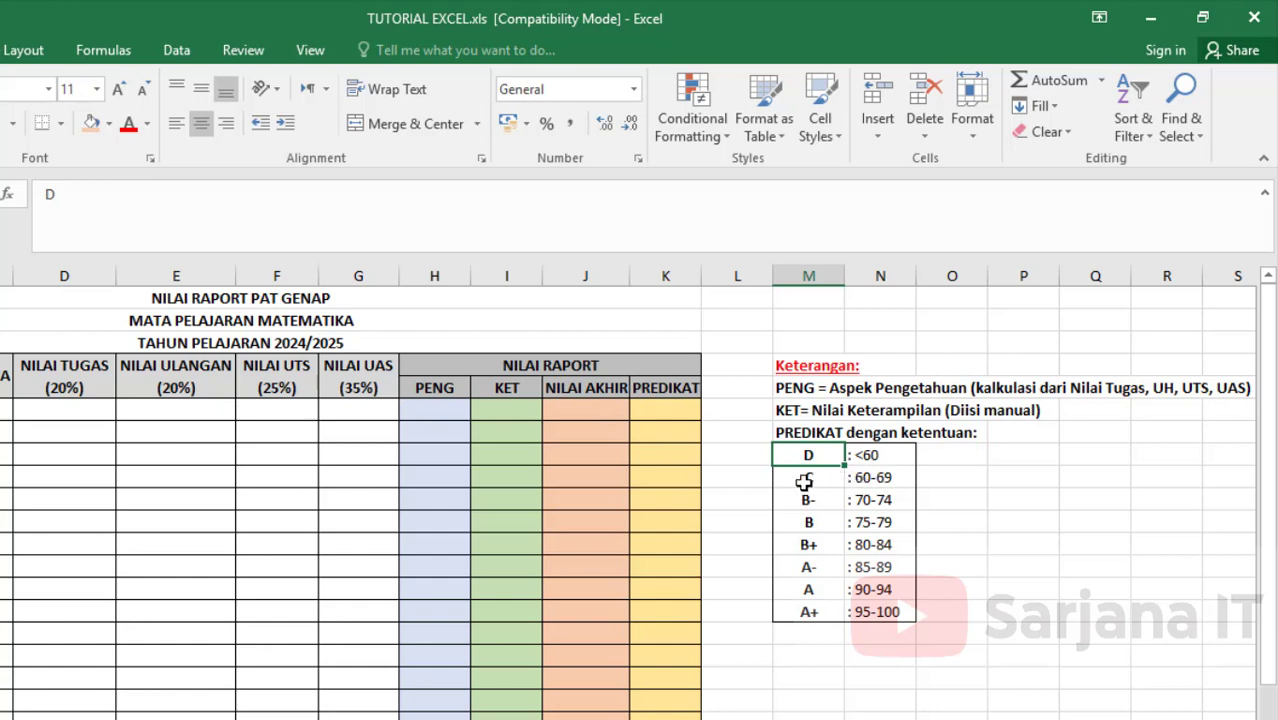
click(805, 481)
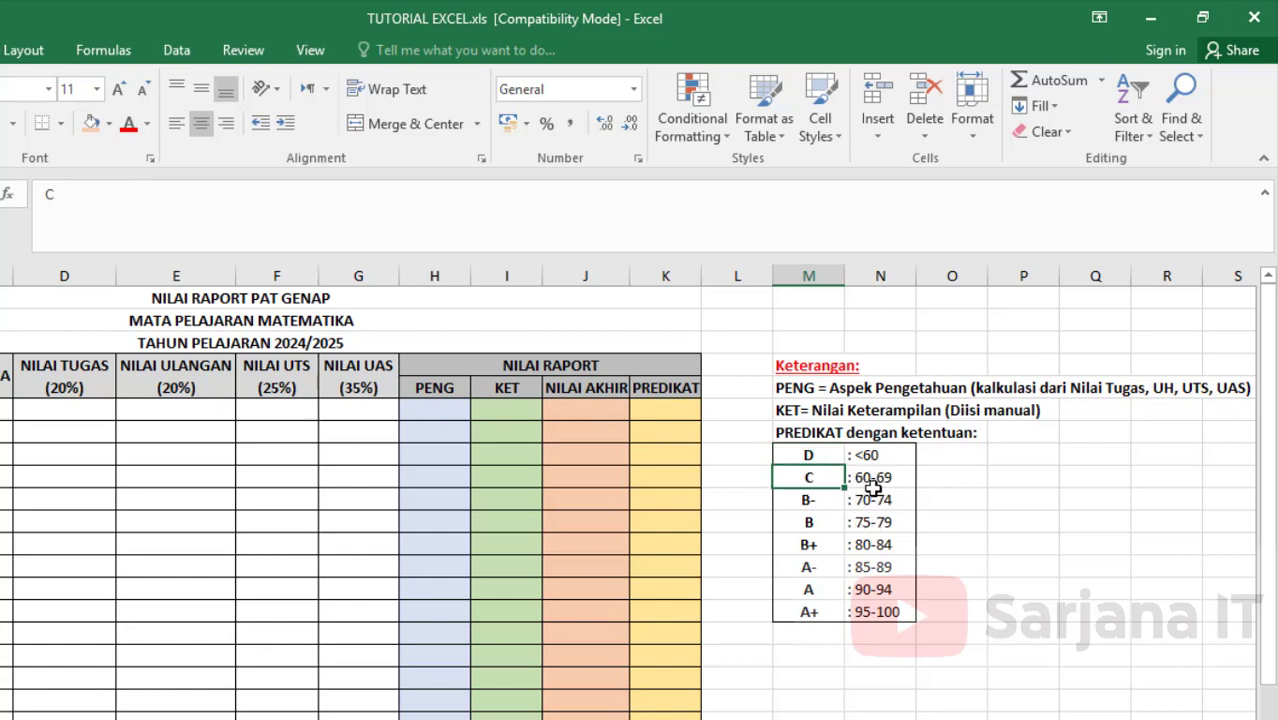
click(811, 501)
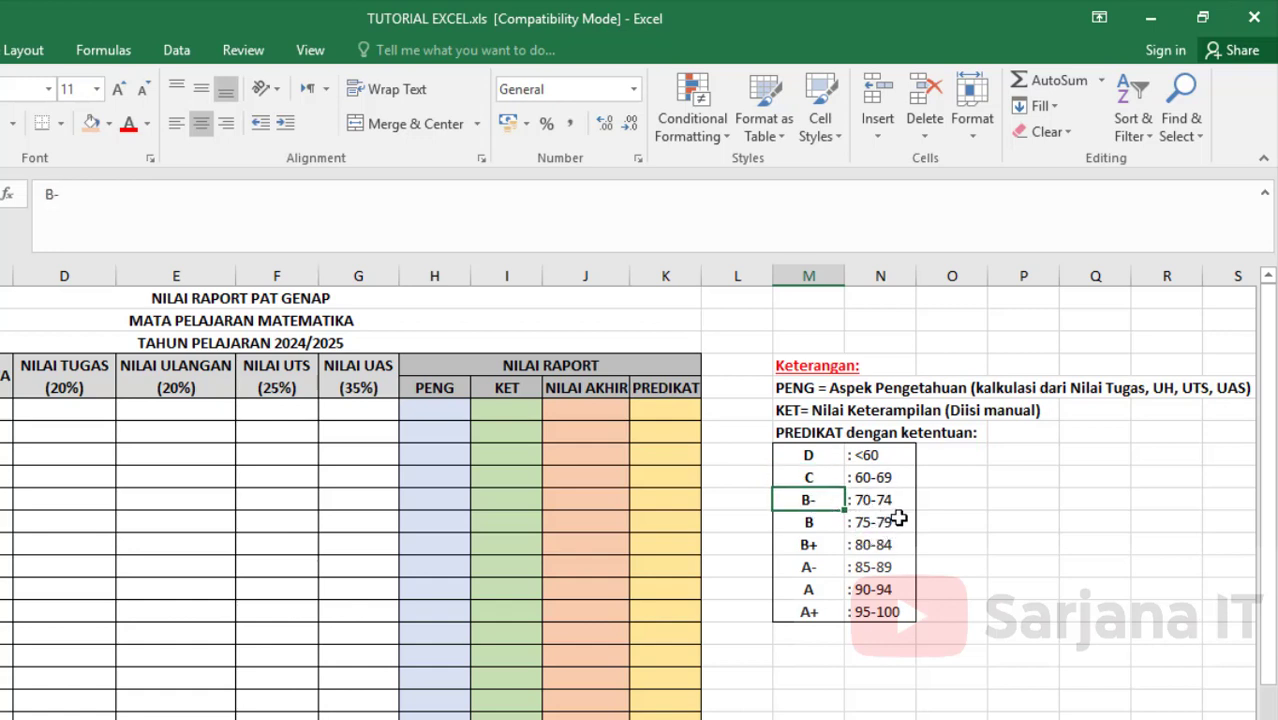
click(813, 524)
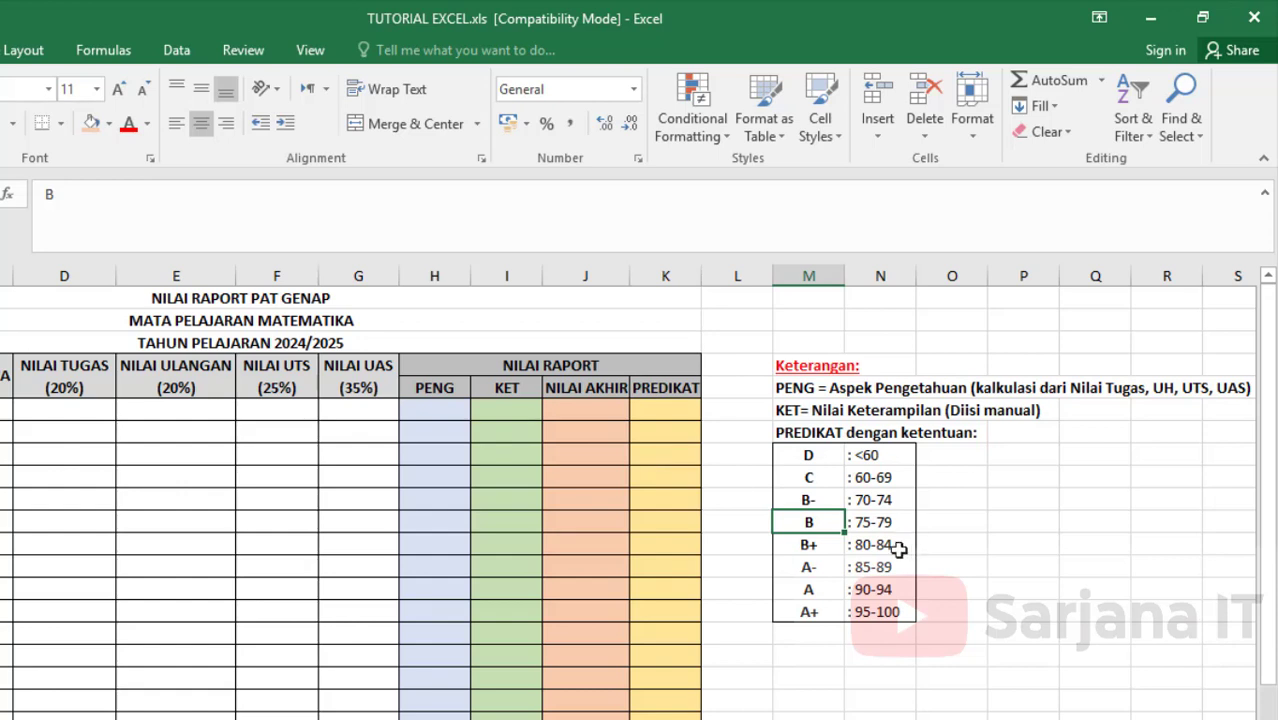
click(828, 545)
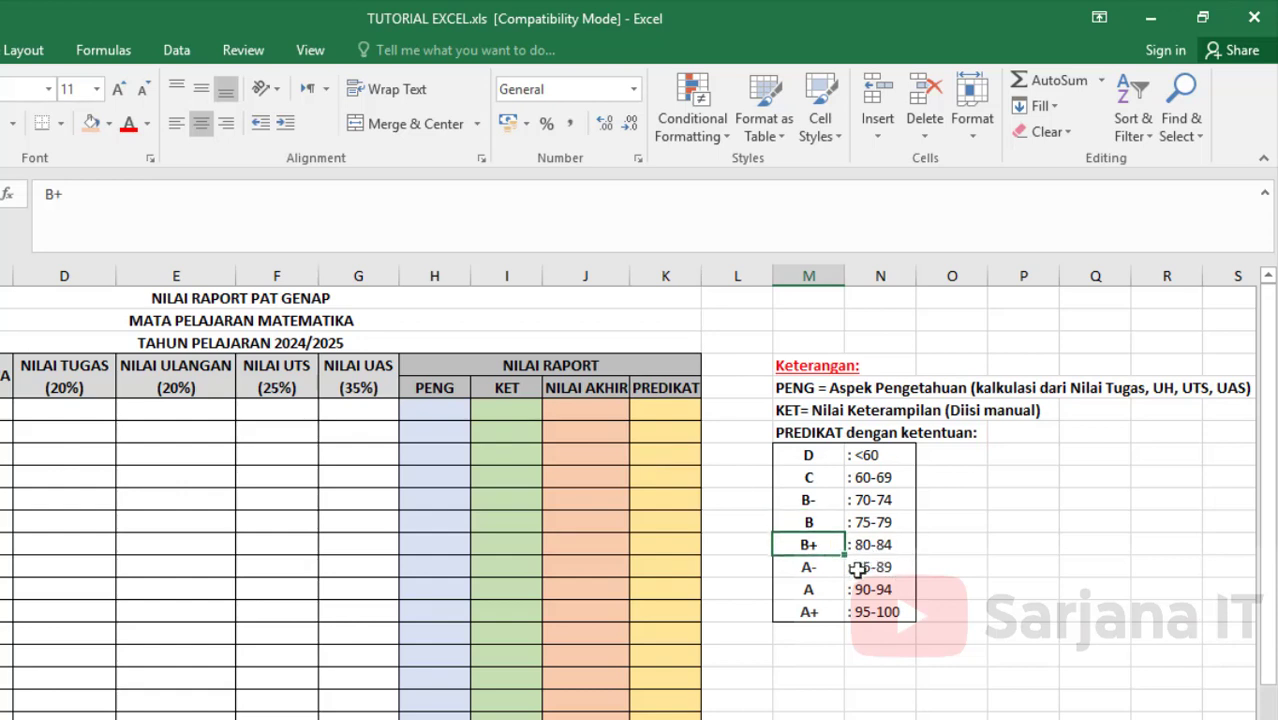
click(902, 568)
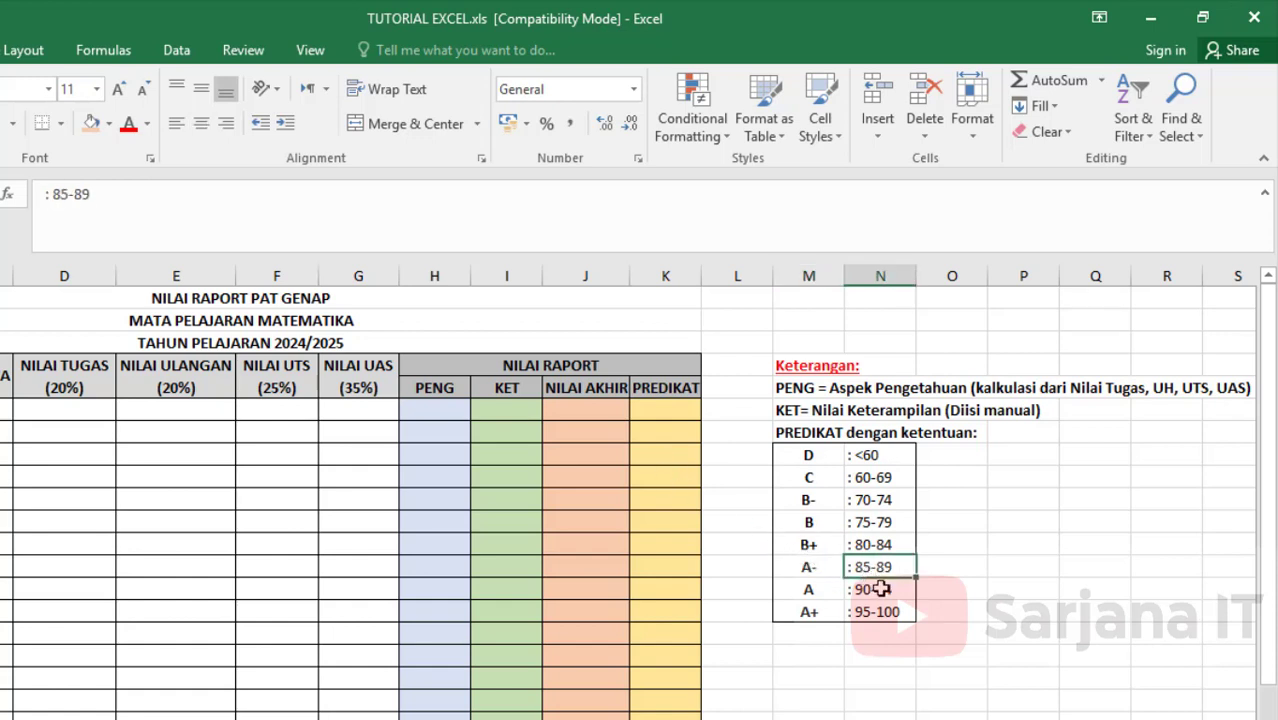
click(879, 589)
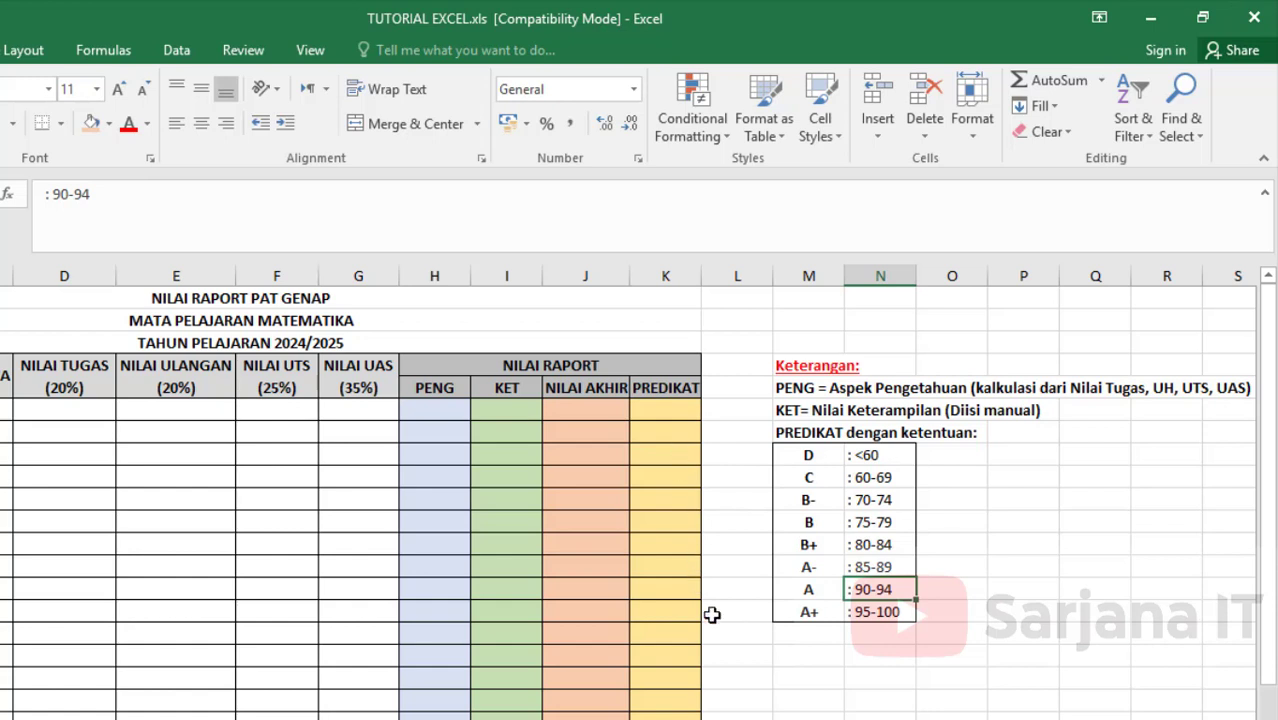
click(817, 590)
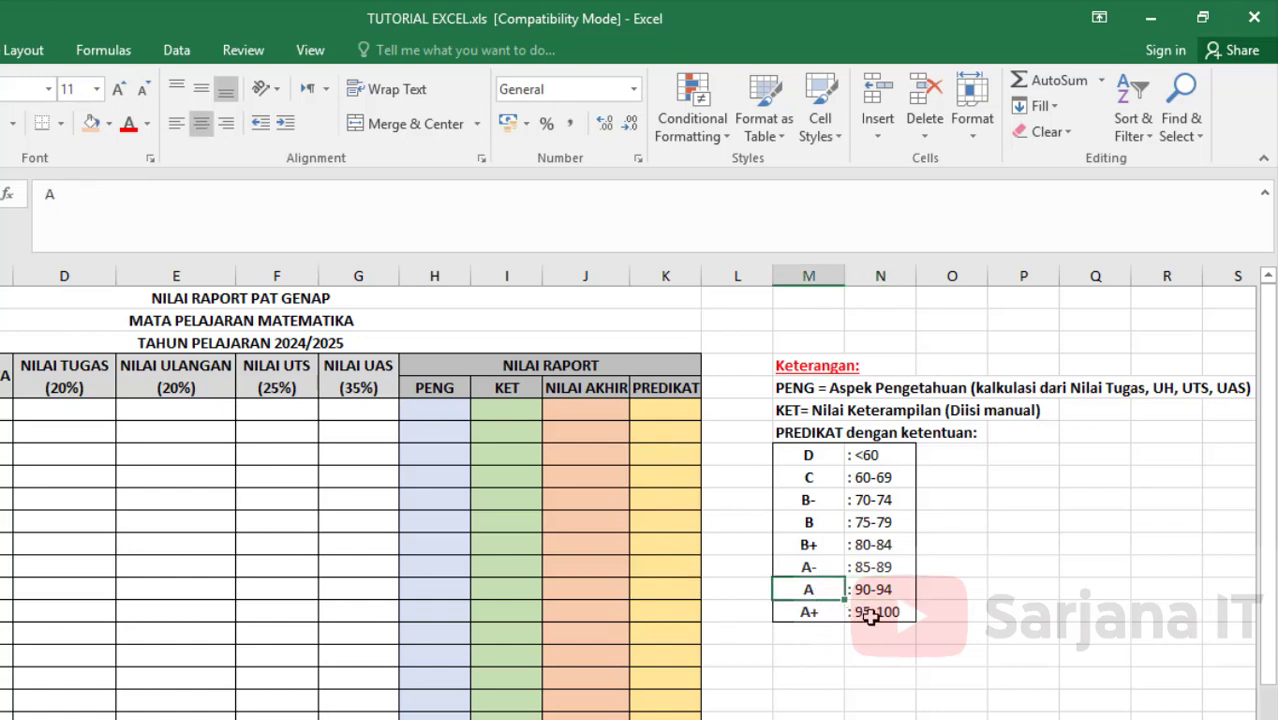
click(866, 610)
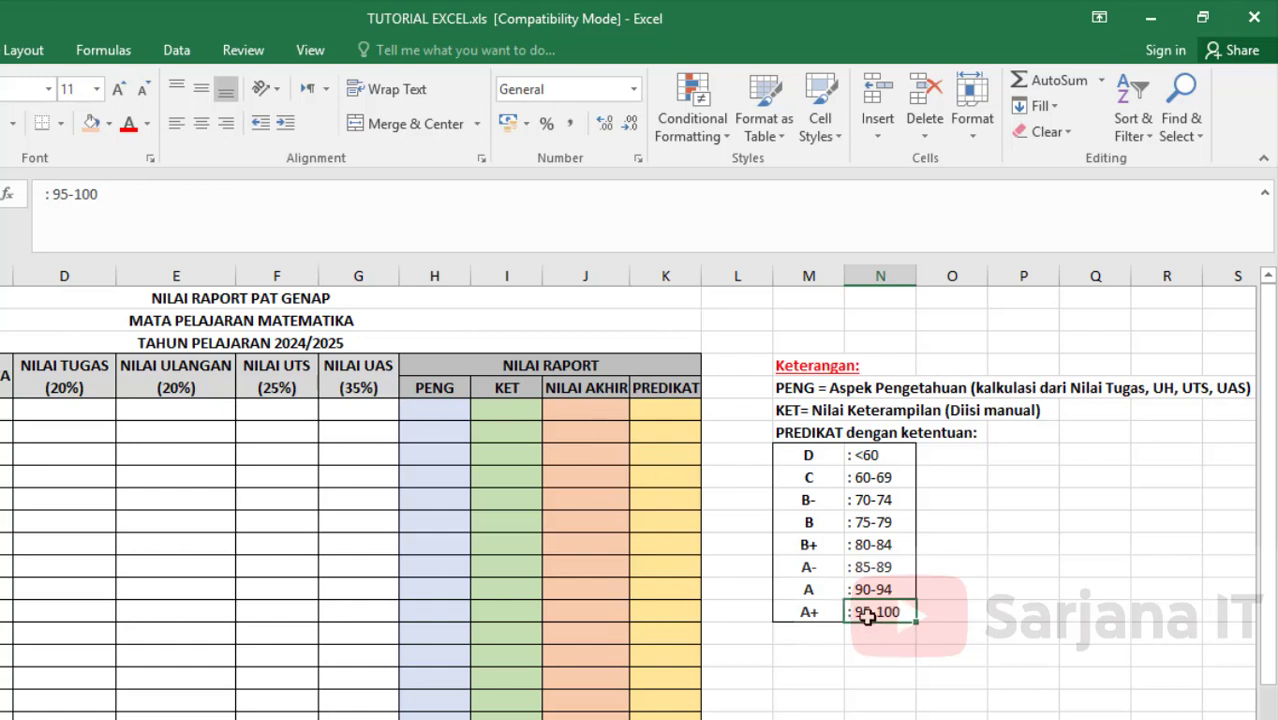
click(810, 615)
click(668, 414)
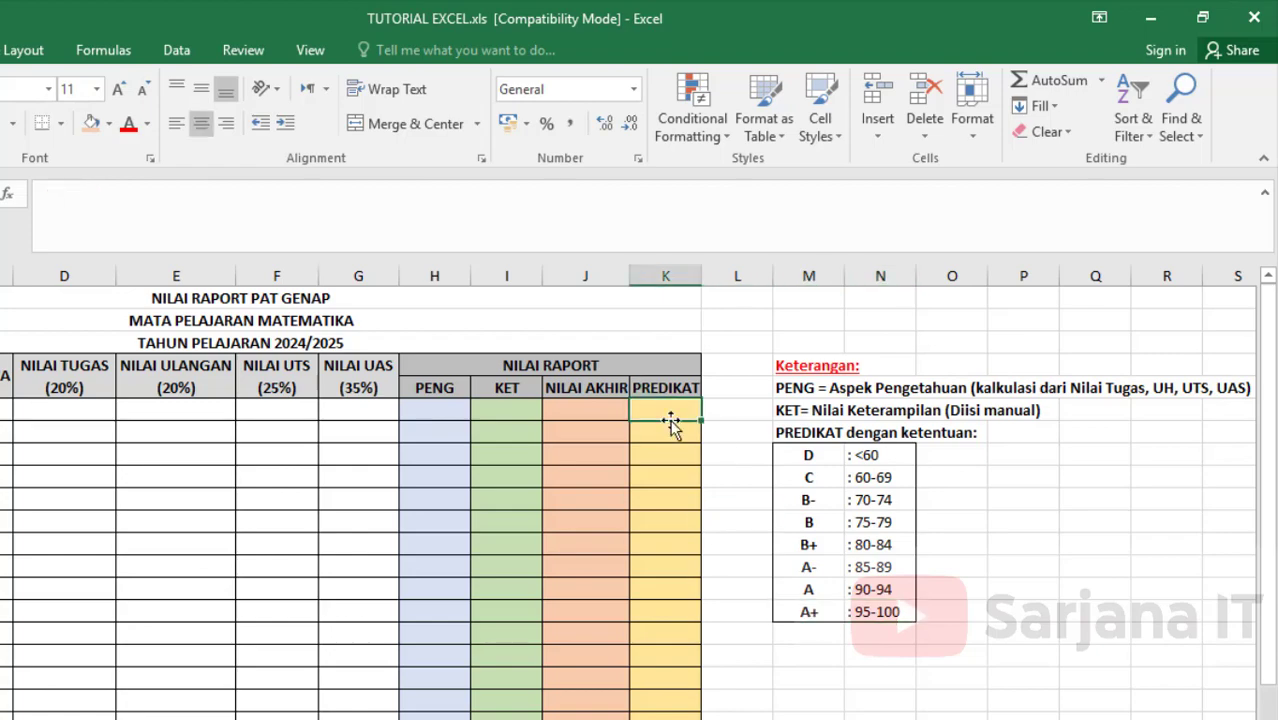
click(671, 434)
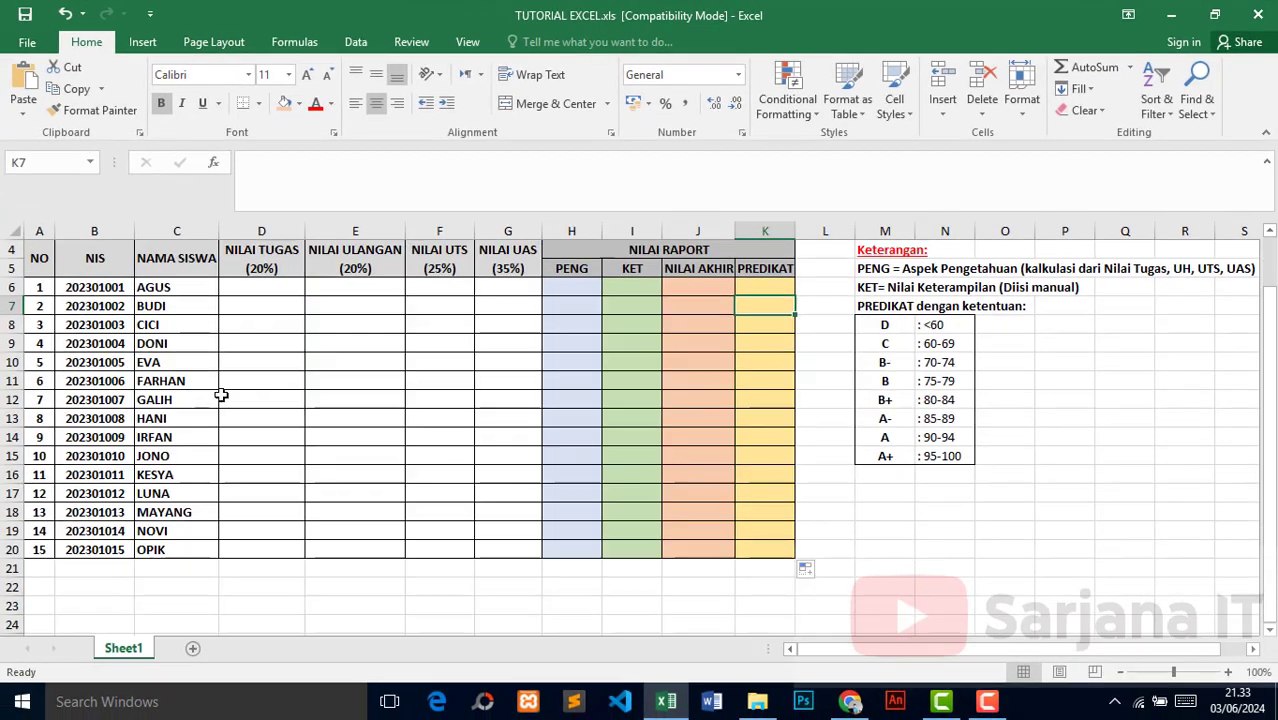
Step: Go over the NILAI TUGAS, ULANGAN, UTS and UAS column headings
scroll(221, 396, up, 1)
click(265, 340)
click(272, 318)
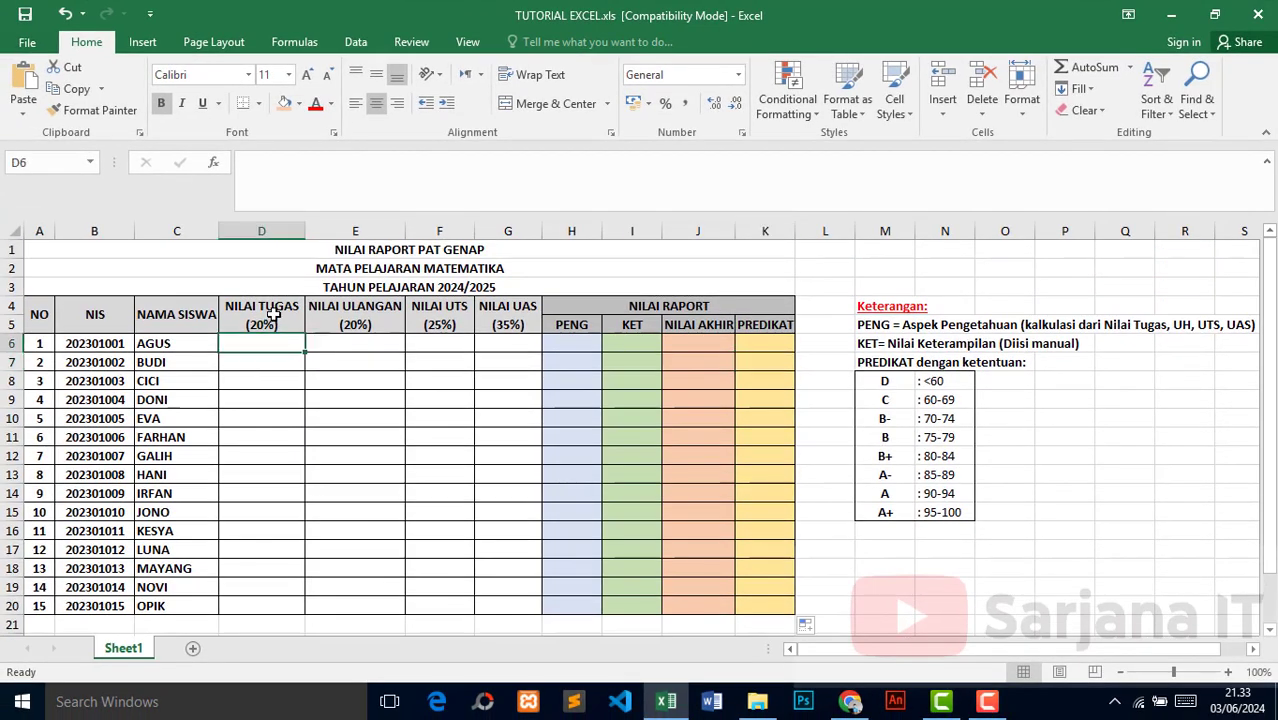
click(356, 313)
click(447, 314)
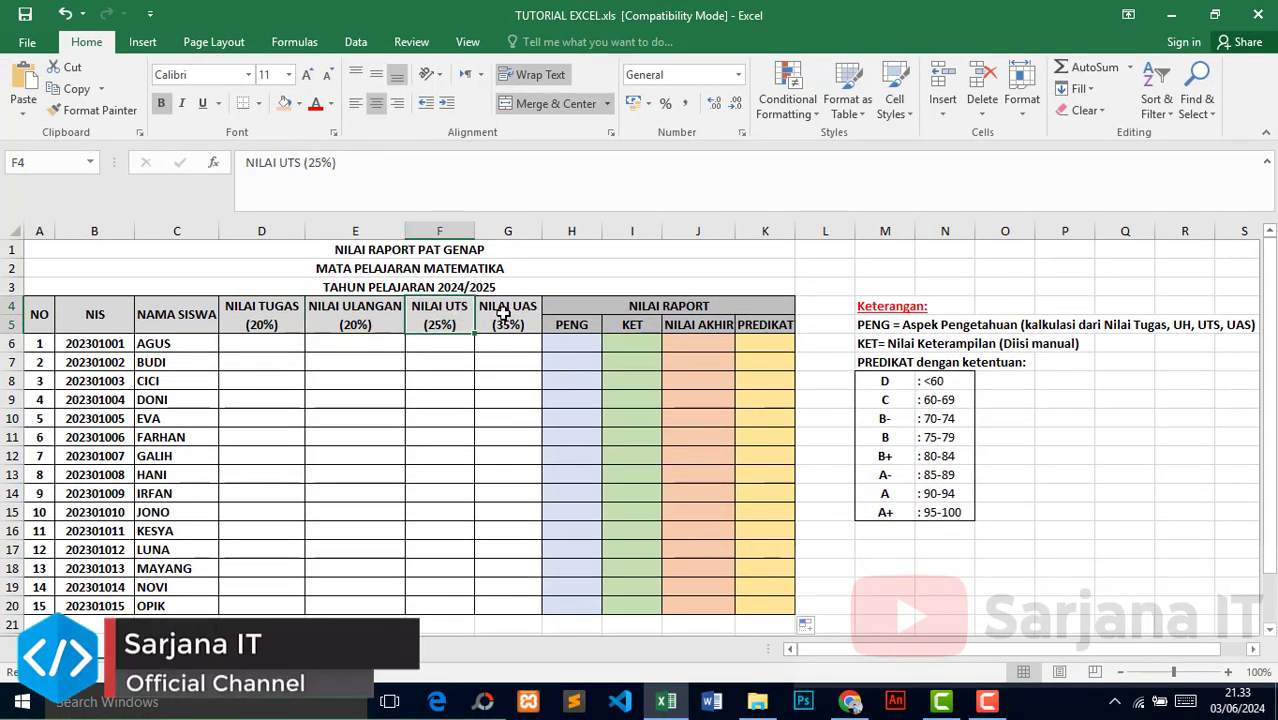
click(505, 314)
Step: Walk through the first student's cells from NILAI TUGAS across to PREDIKAT
click(268, 350)
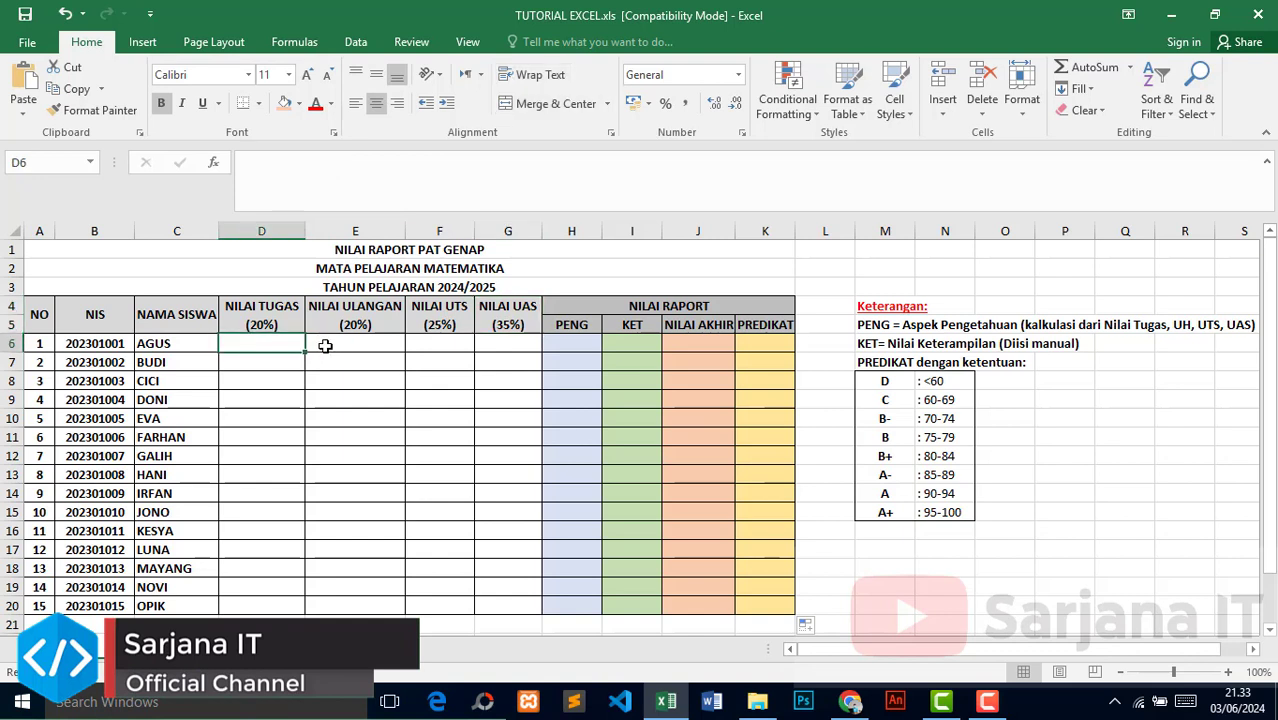
click(328, 347)
click(451, 347)
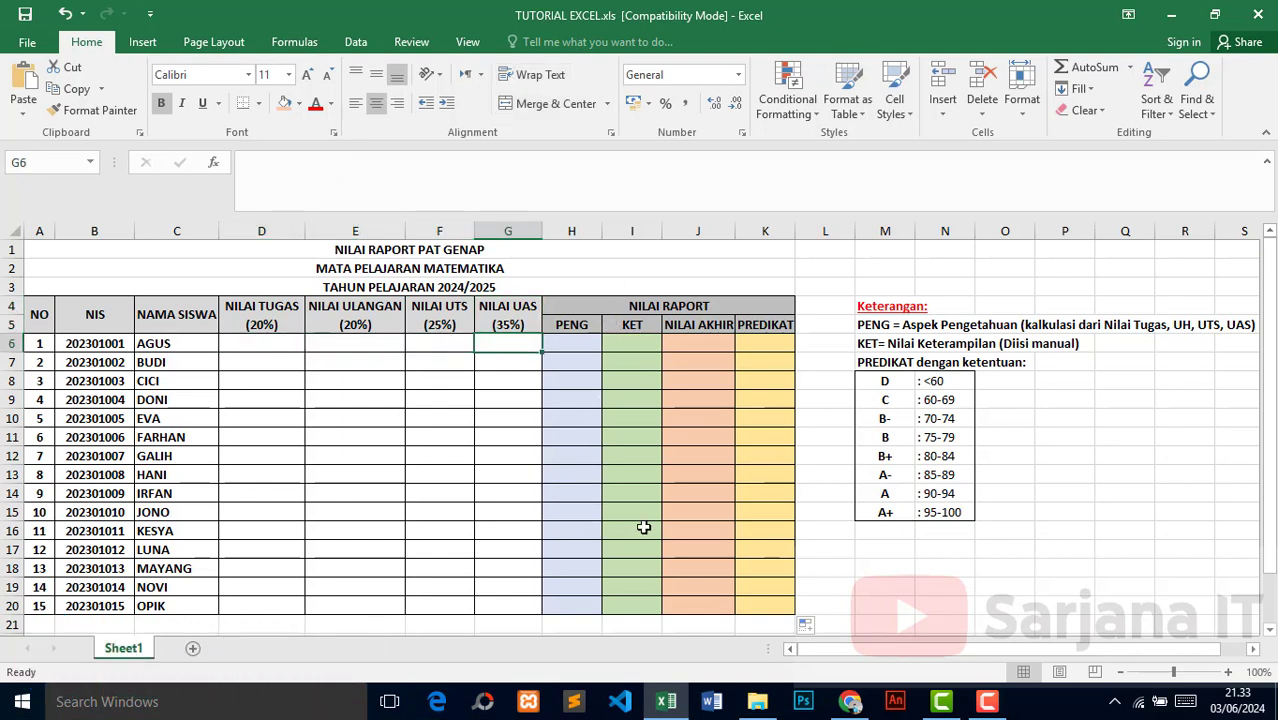
click(588, 342)
click(640, 345)
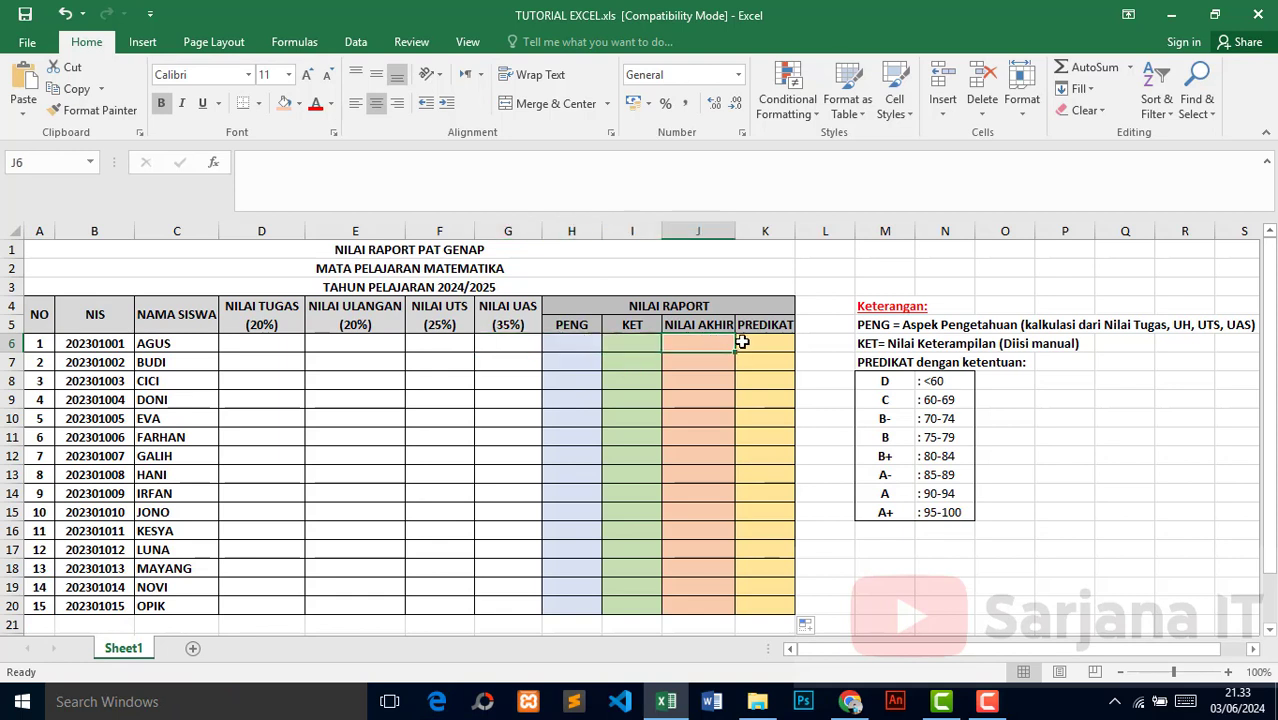
click(692, 345)
click(764, 349)
click(764, 363)
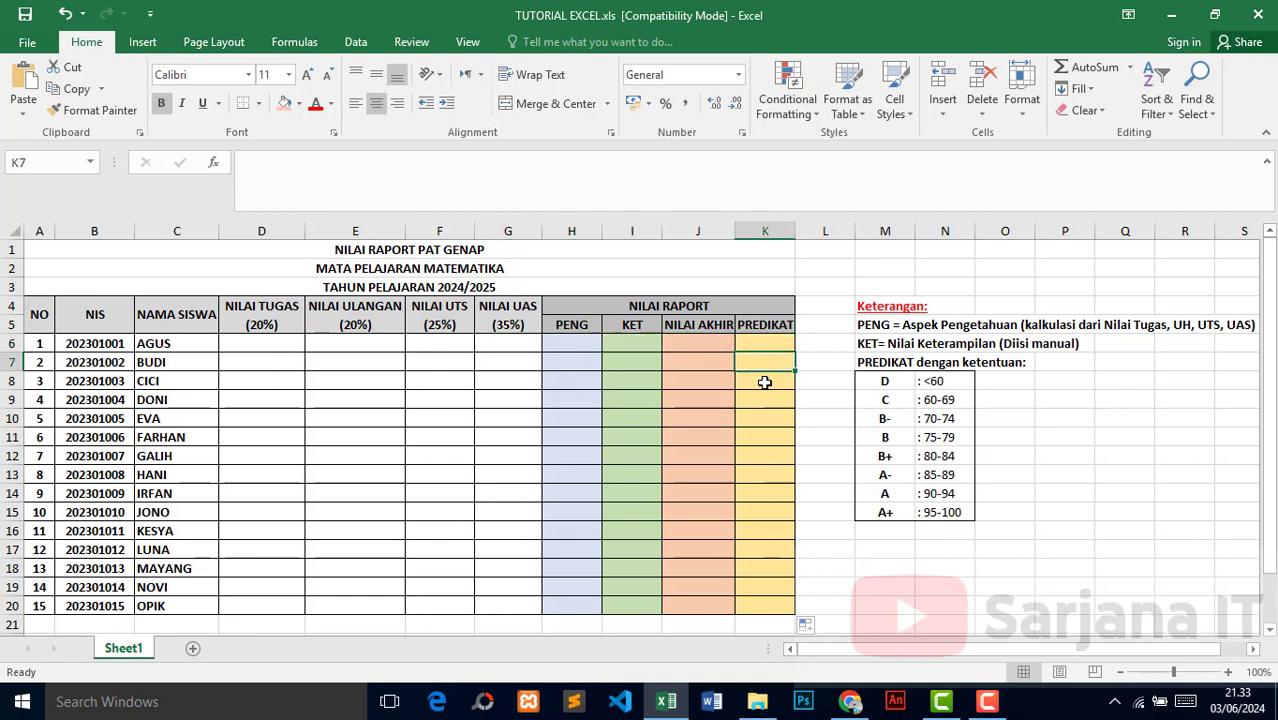
click(764, 382)
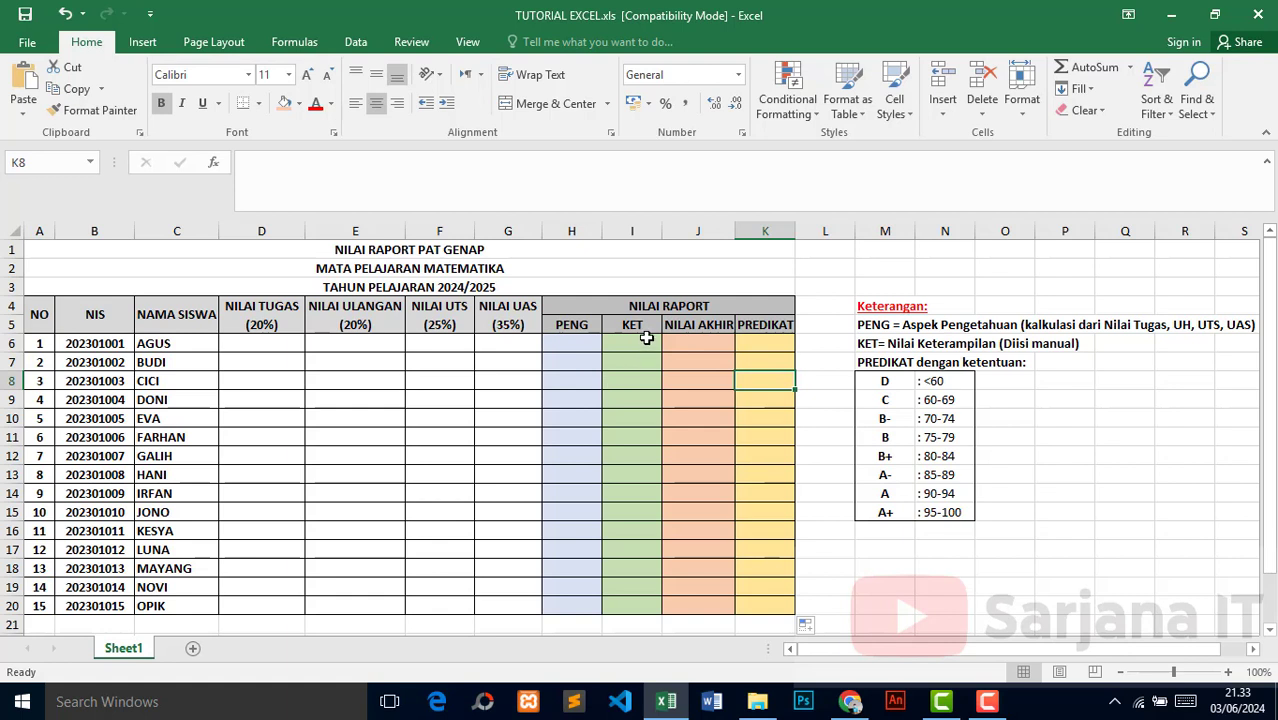
click(645, 345)
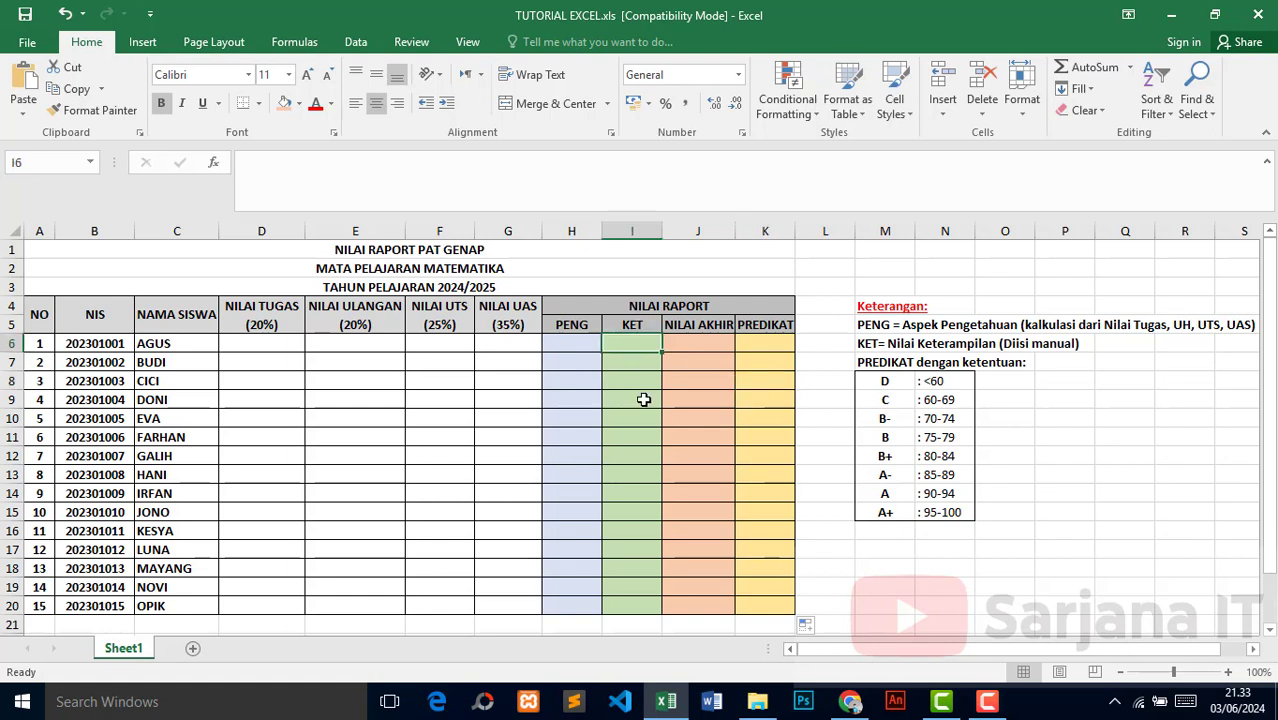
Step: Select cell D6 for the first student's NILAI TUGAS score
click(249, 345)
click(273, 367)
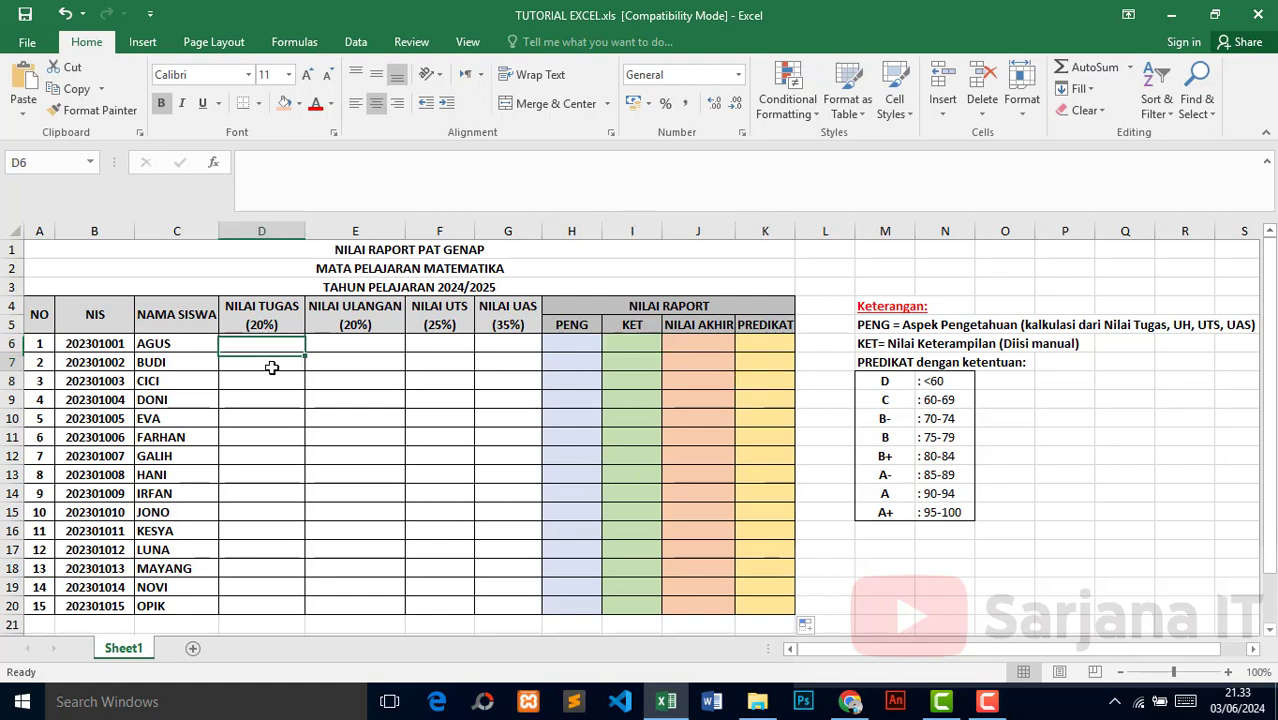
click(275, 344)
click(274, 360)
click(277, 343)
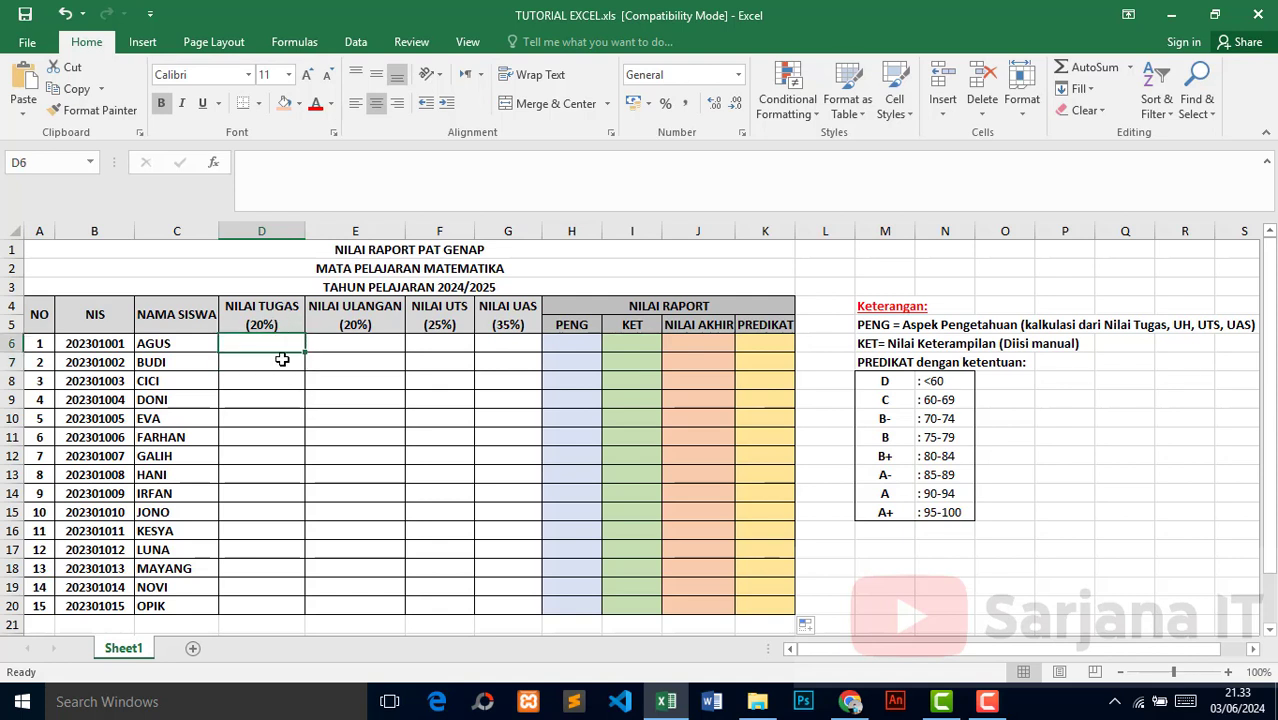
Step: Enter the fifteen NILAI TUGAS scores down column D to D20
text(75)
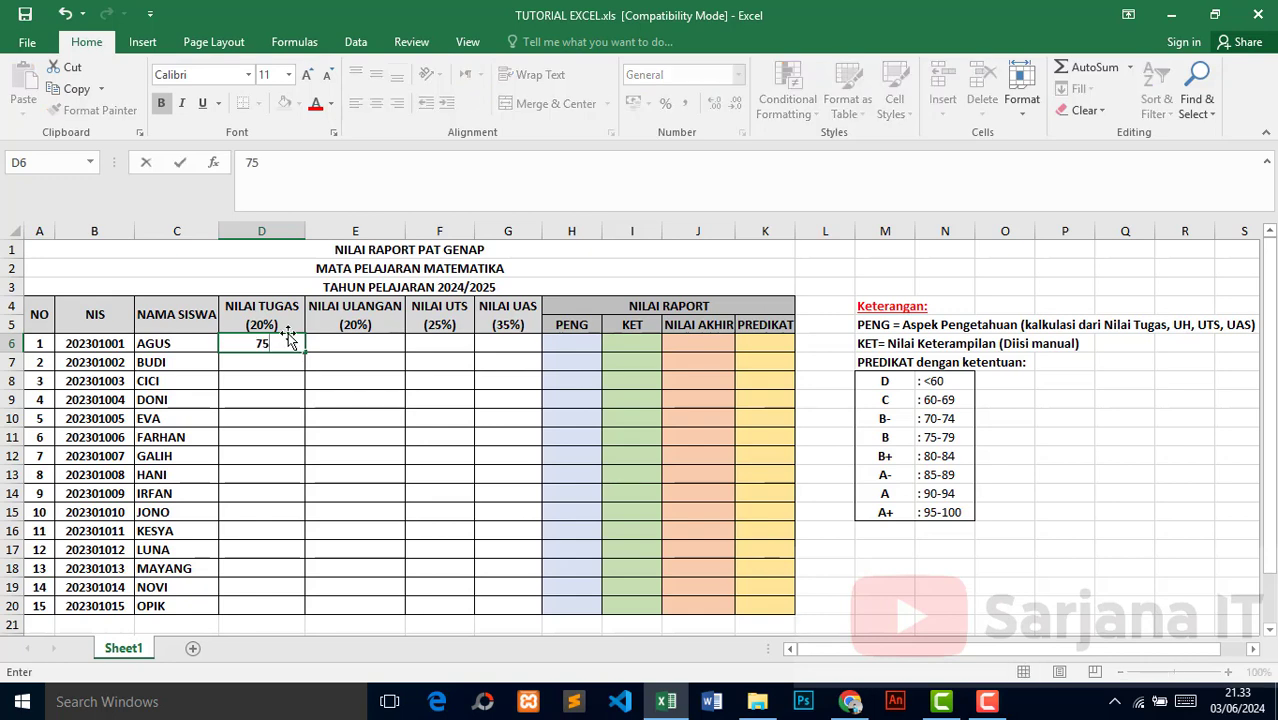
key(Return)
text(80)
key(Return)
text(82)
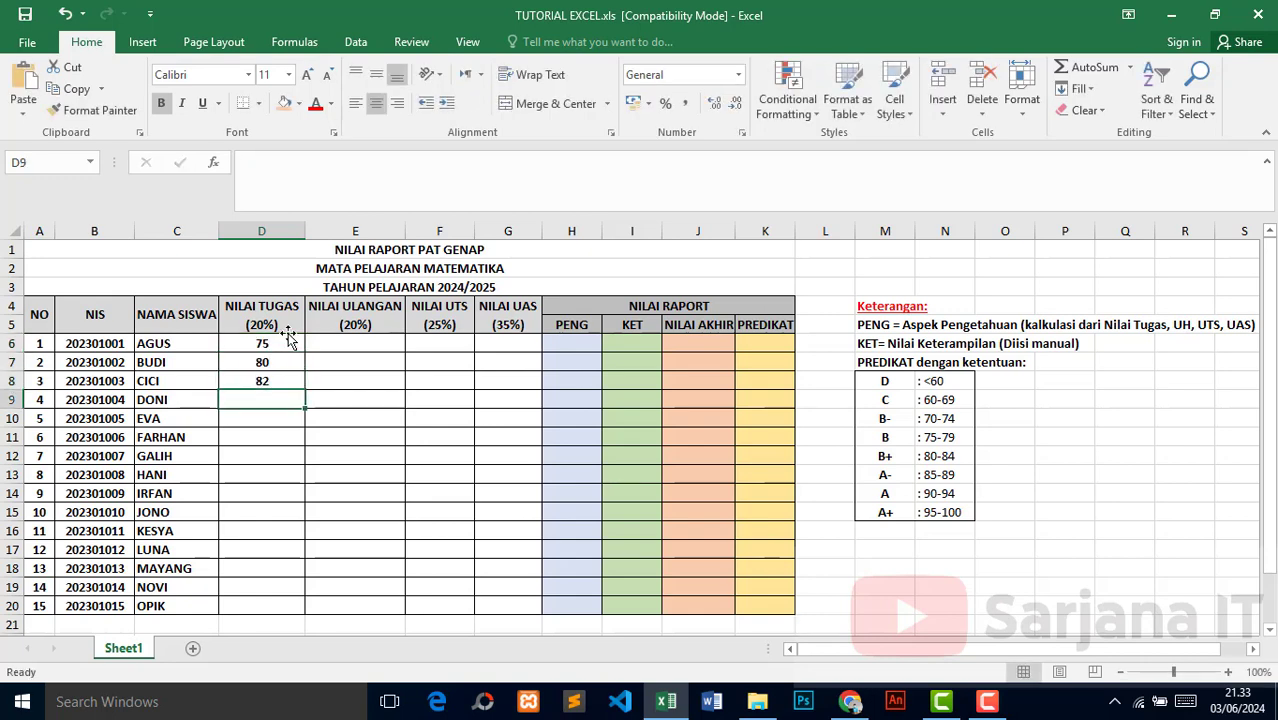
text( 86 70 75 80 90 85 8)
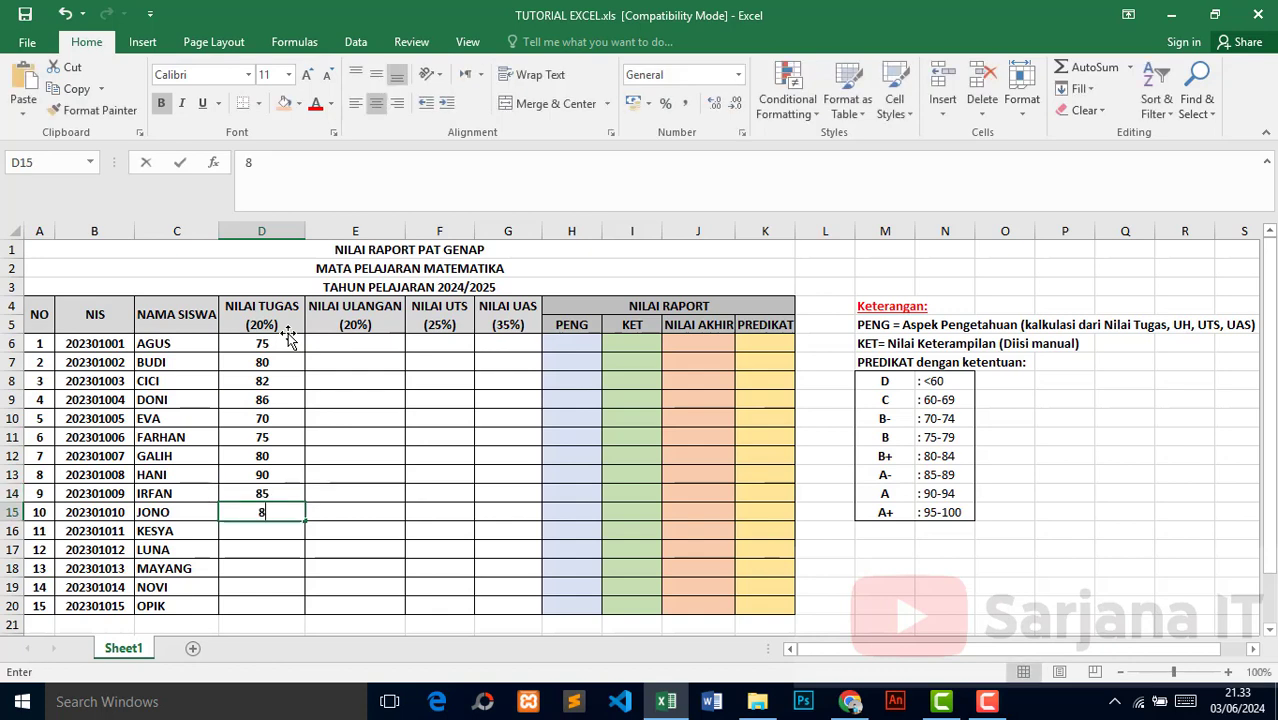
text(6 78 74 70 60)
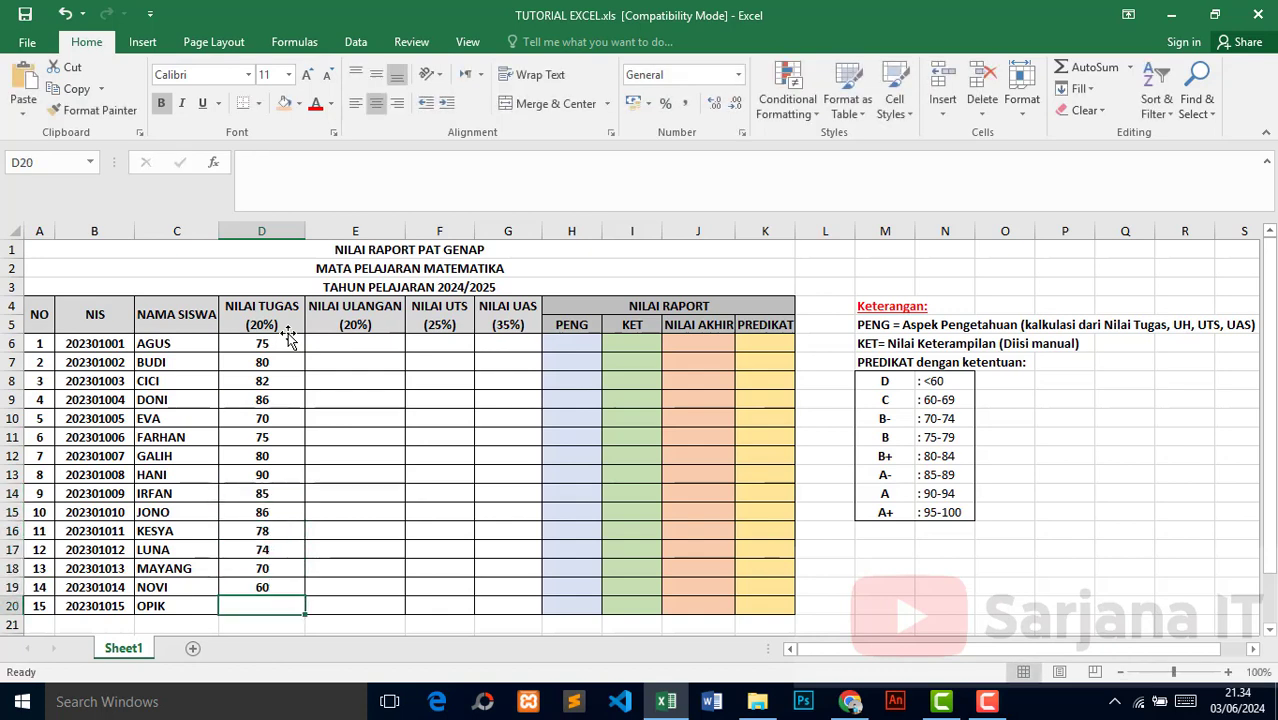
text( 82)
key(Return)
Step: Enter the fifteen NILAI ULANGAN scores down column E from E6
click(365, 344)
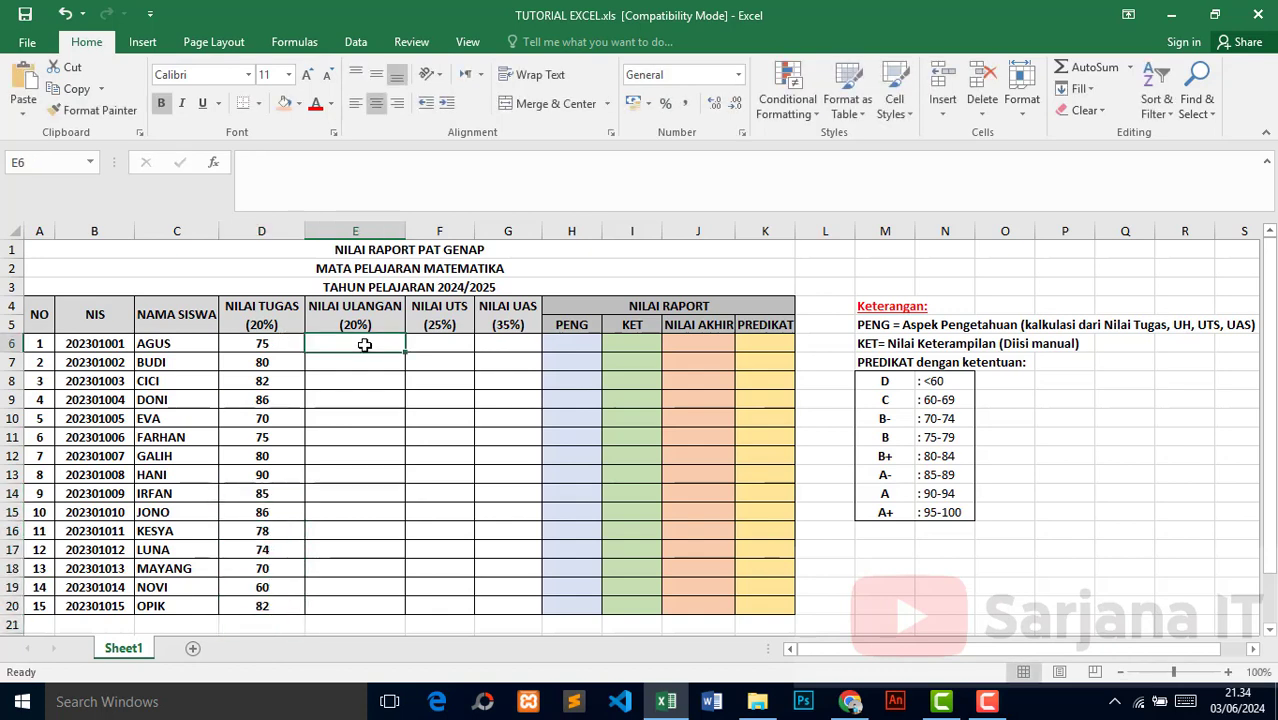
text(75 90 9)
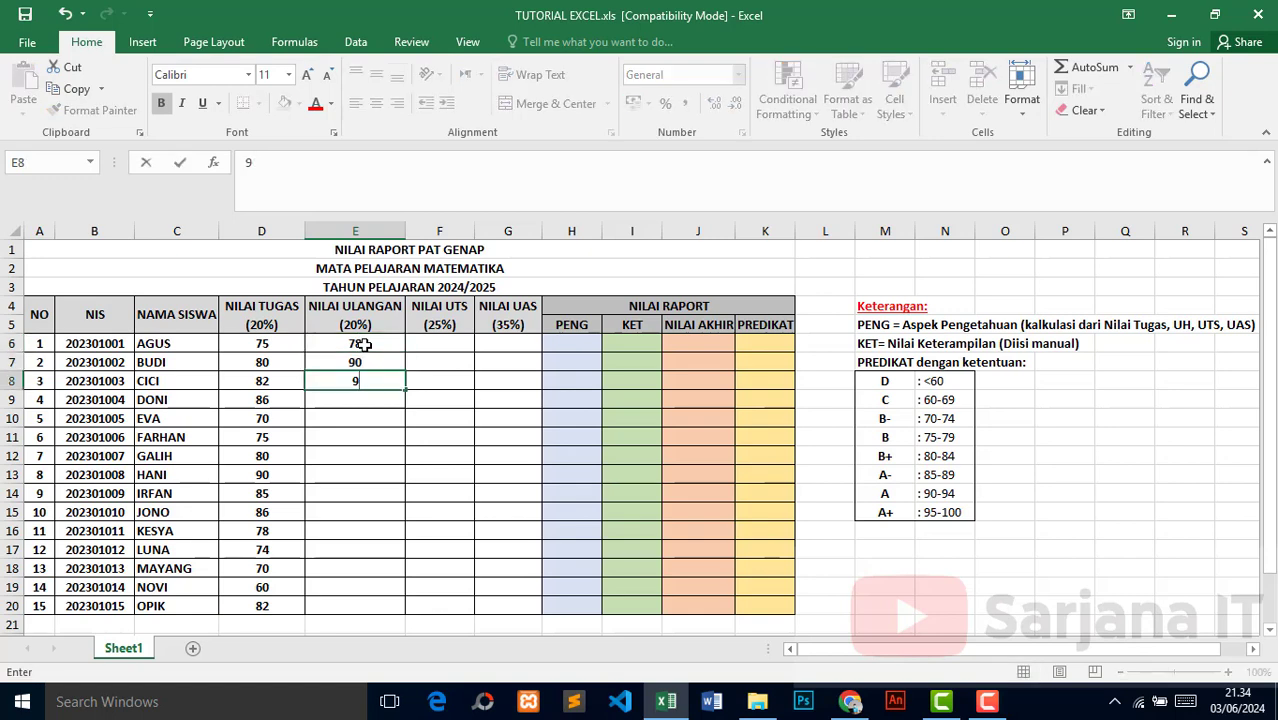
text(0 80 85 88 78 75 74 72)
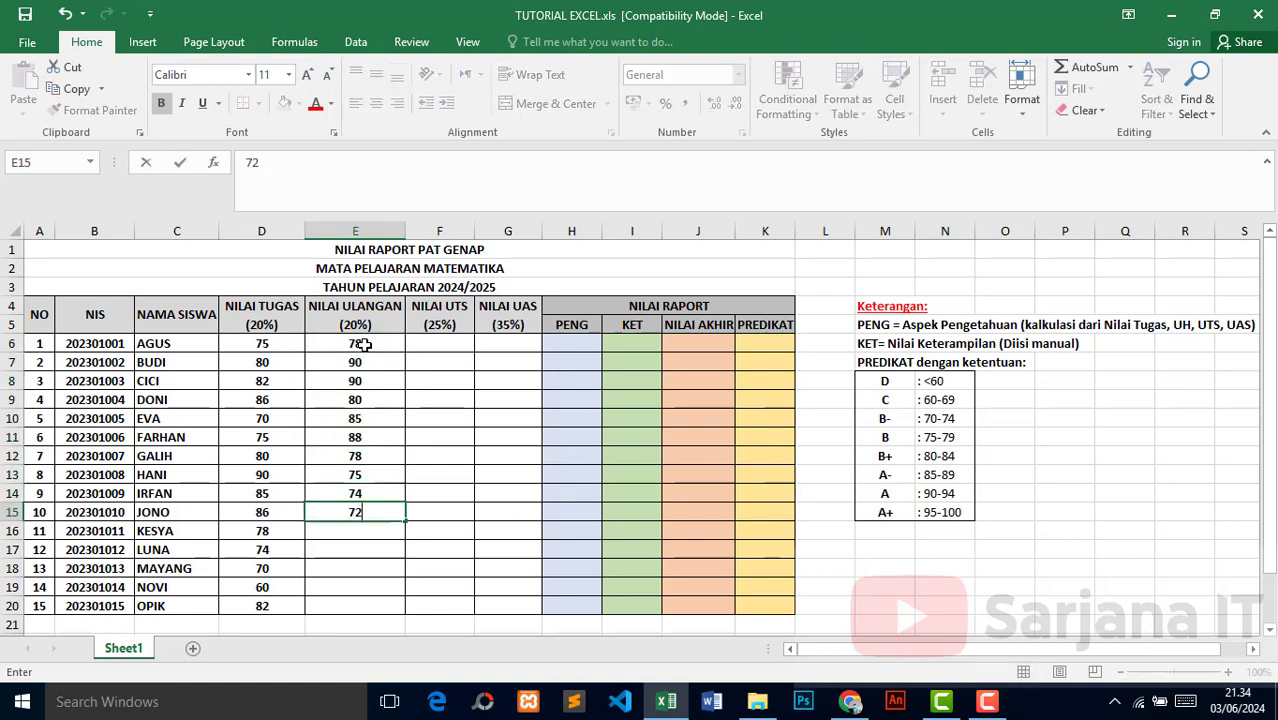
text( 60 65 80 )
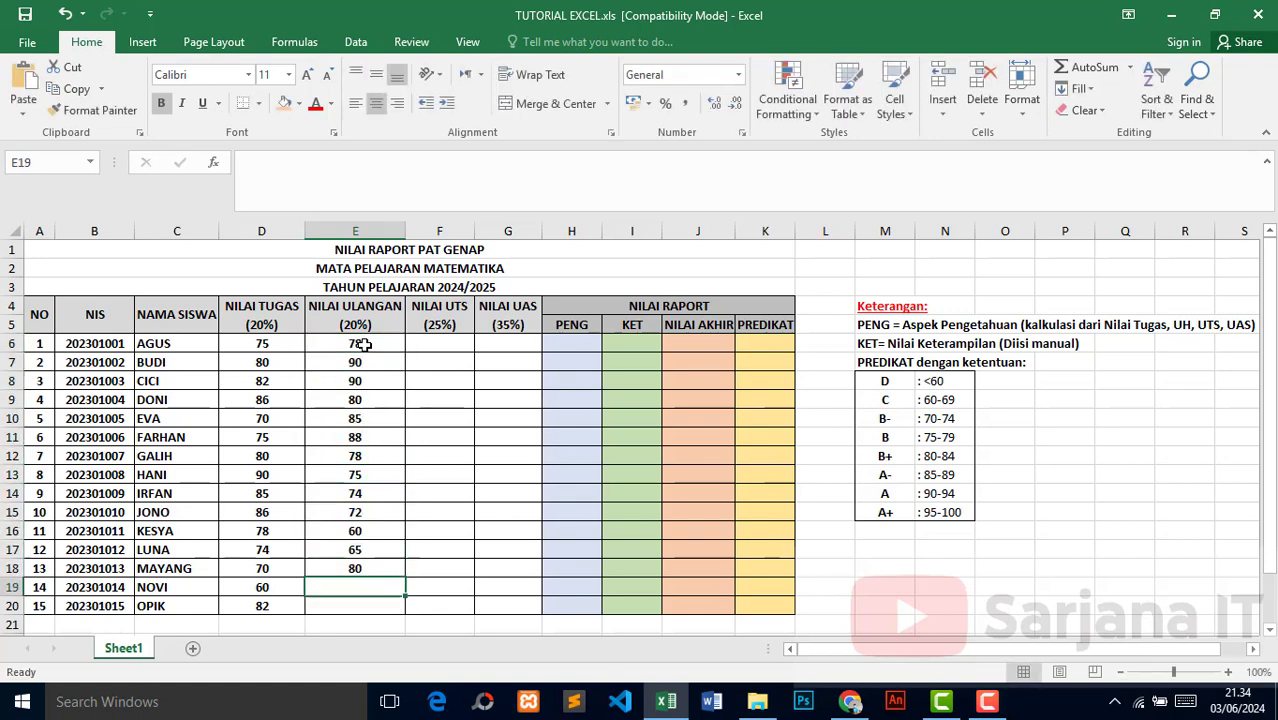
text(70)
key(Return)
text(85)
Step: Enter the fifteen NILAI UTS scores down column F from F6
click(440, 362)
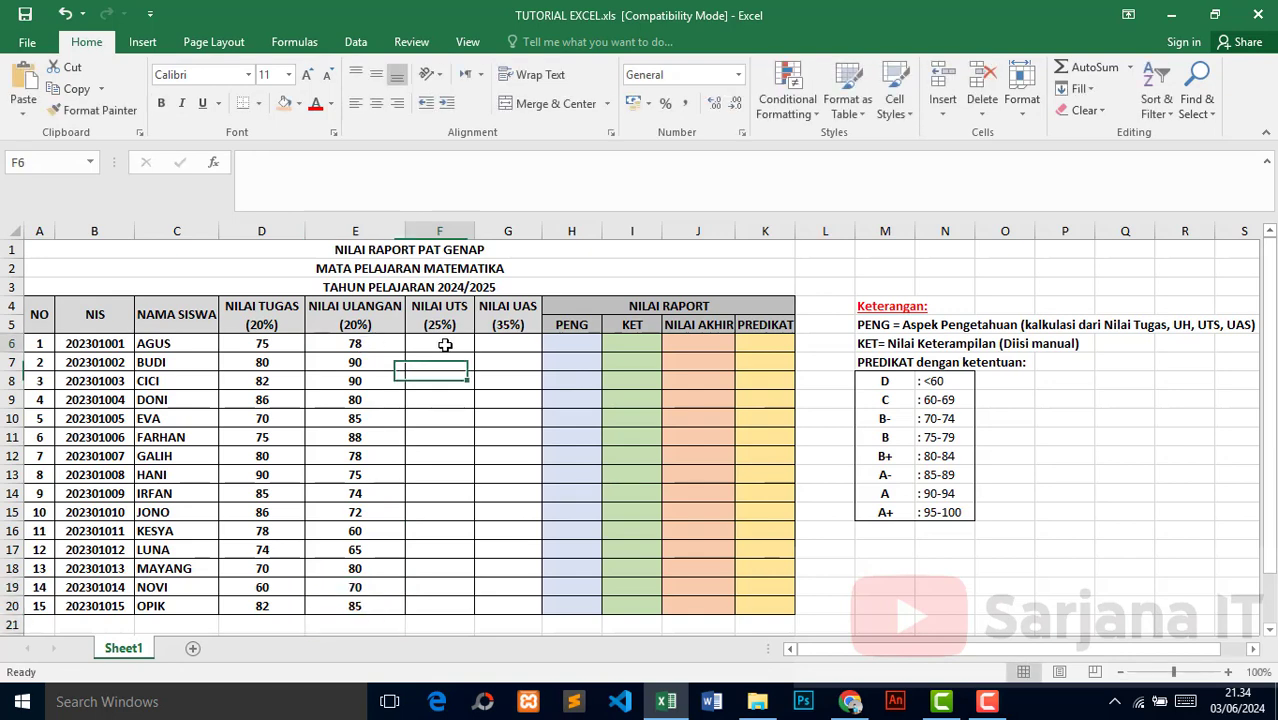
click(445, 344)
text(75 80 83 )
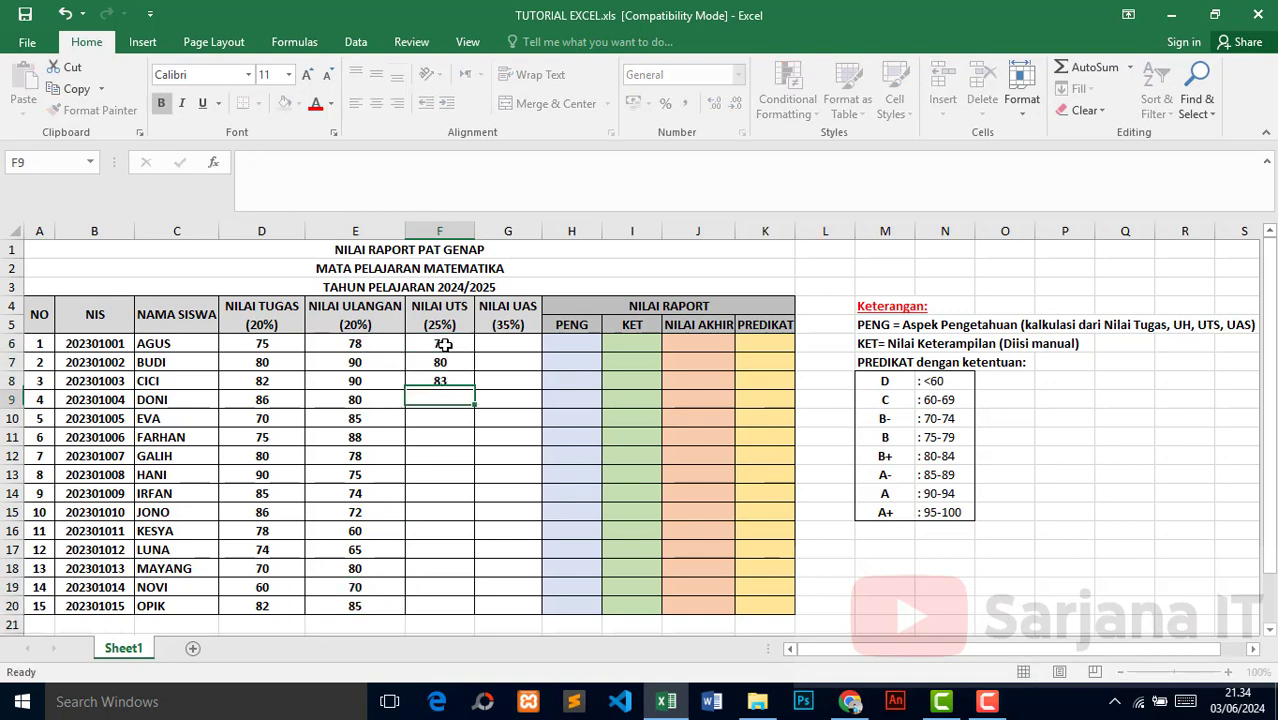
text(82 86 78 75 70 90 )
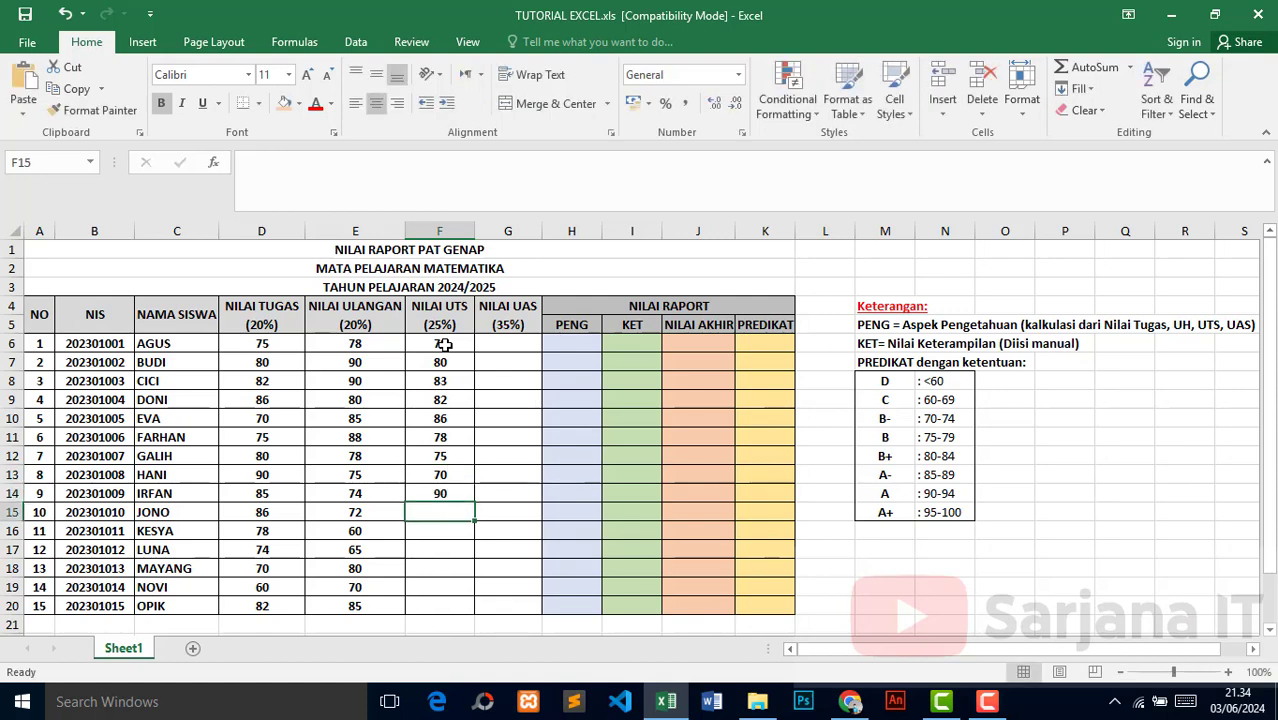
text(80)
key(Return)
text(78)
key(Return)
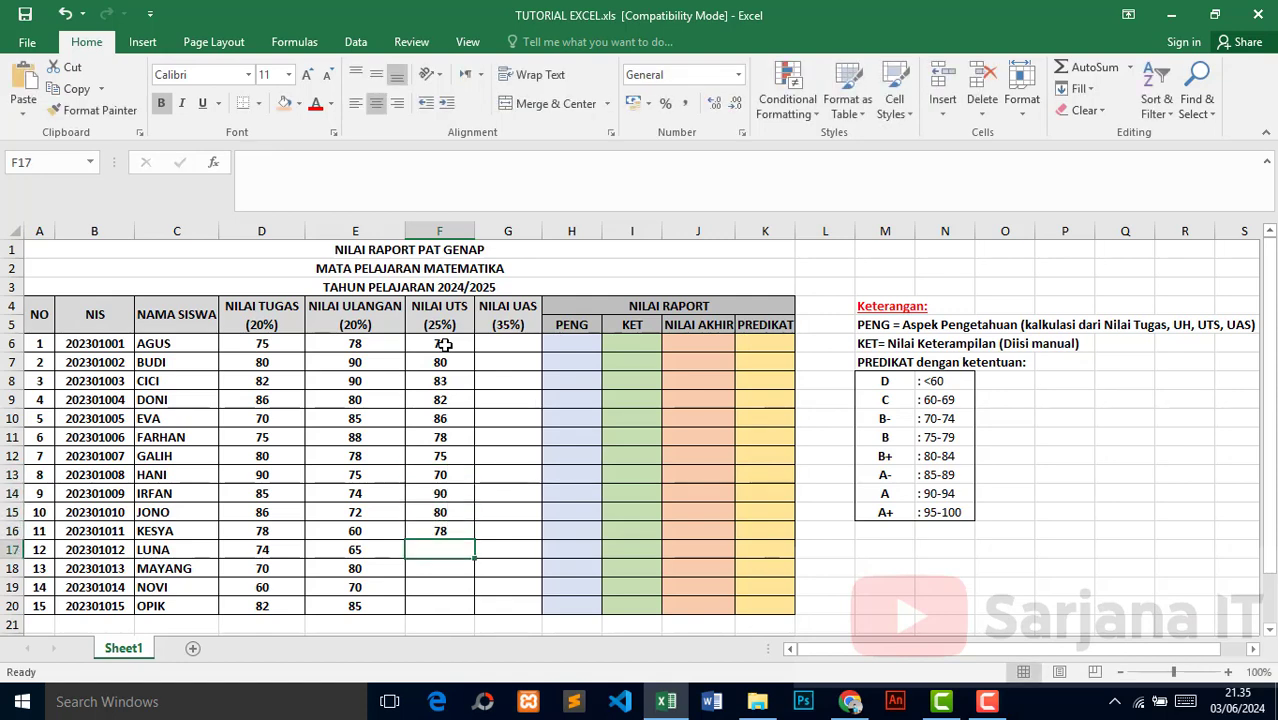
text(70 85 80)
key(Return)
text(82)
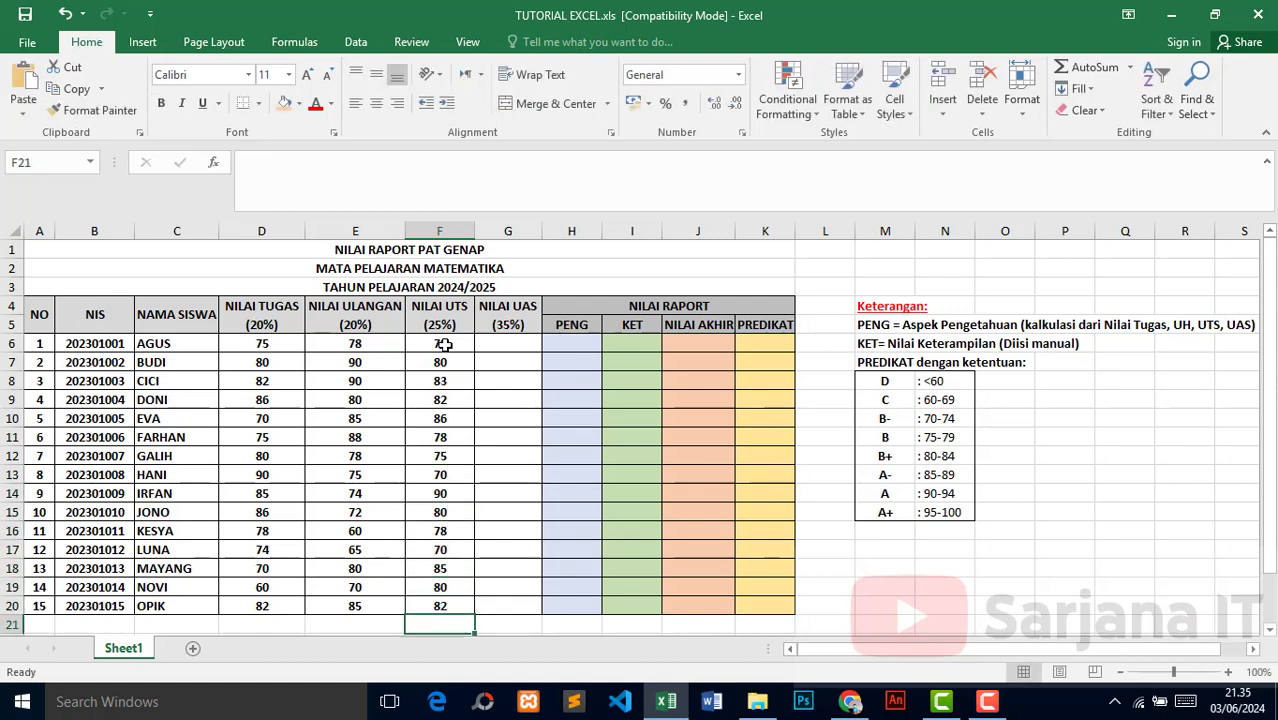
Step: Enter the NILAI UAS scores down column G from G6 to G20
click(500, 340)
text(80 80 84 )
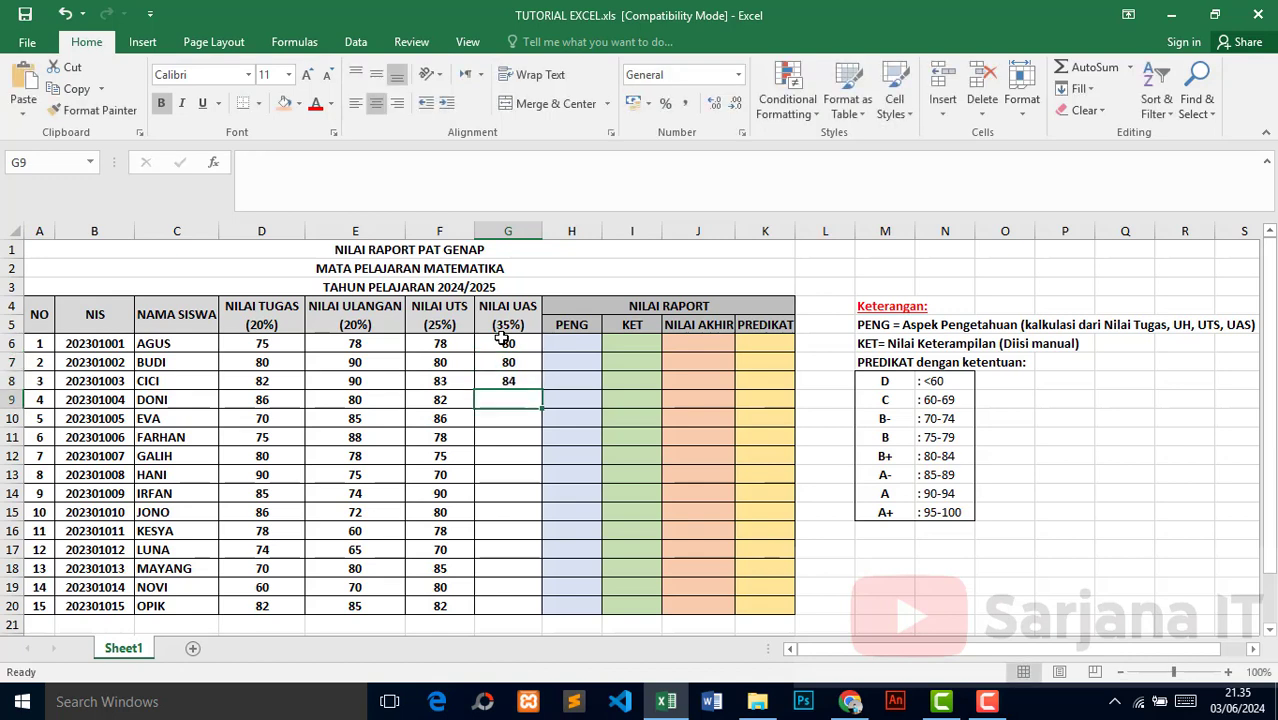
text(80 78 70 75 76)
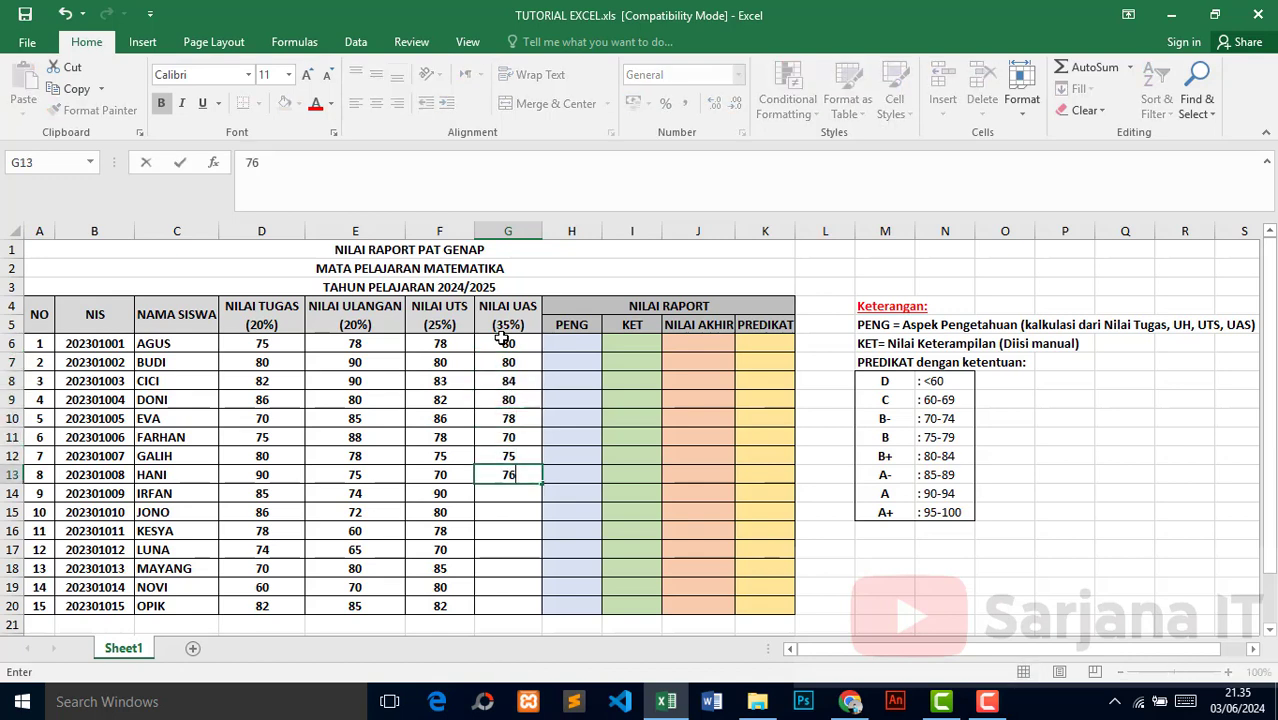
text( 75 80)
key(Return)
text(73 76)
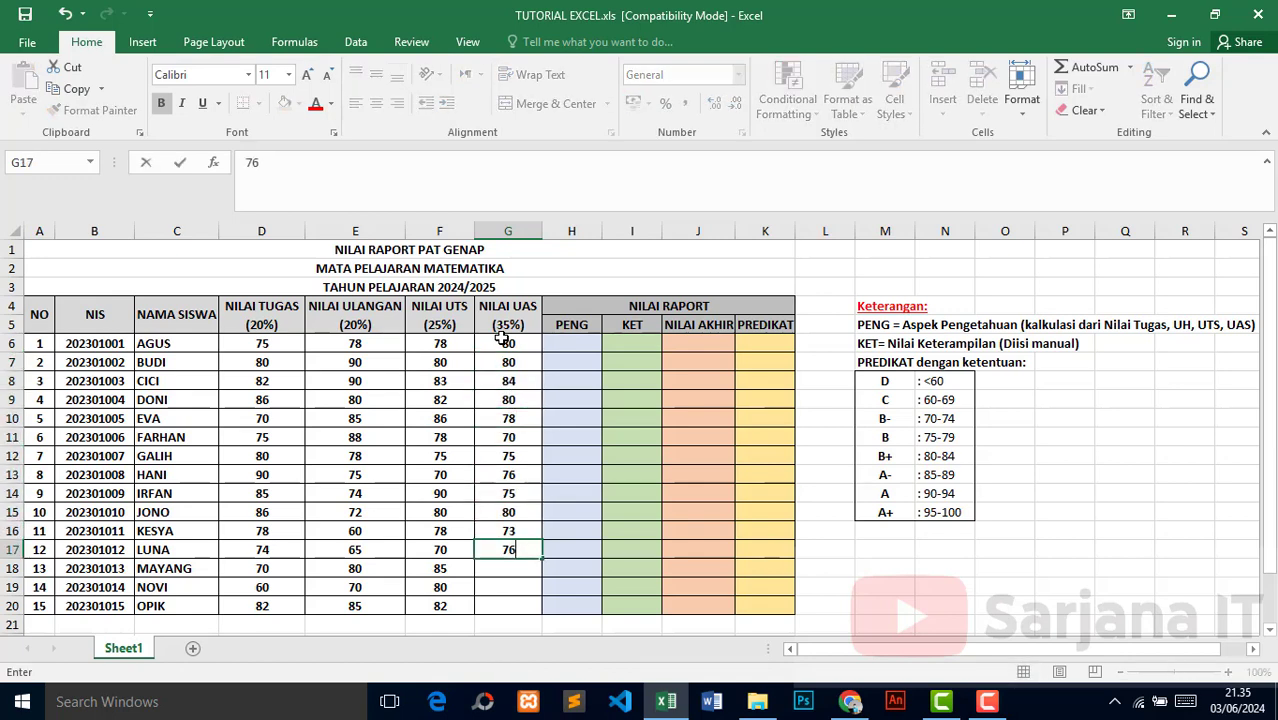
text( 70 85 80)
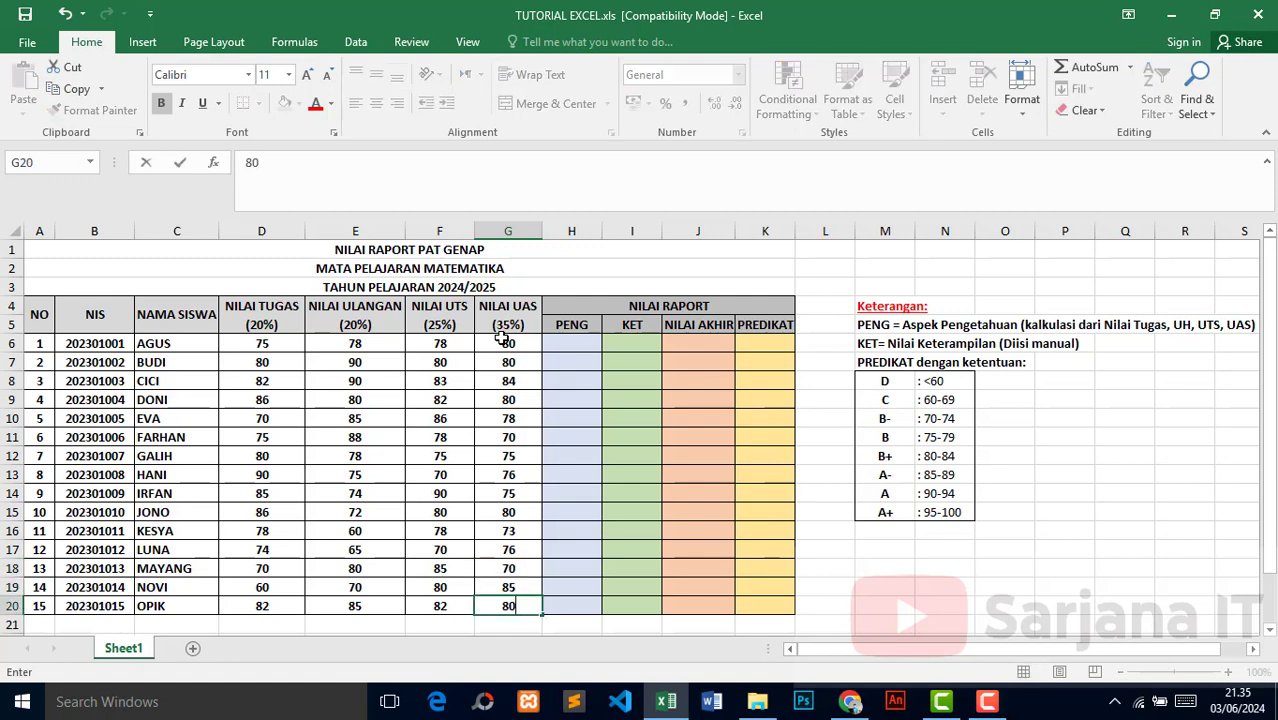
key(Return)
click(253, 345)
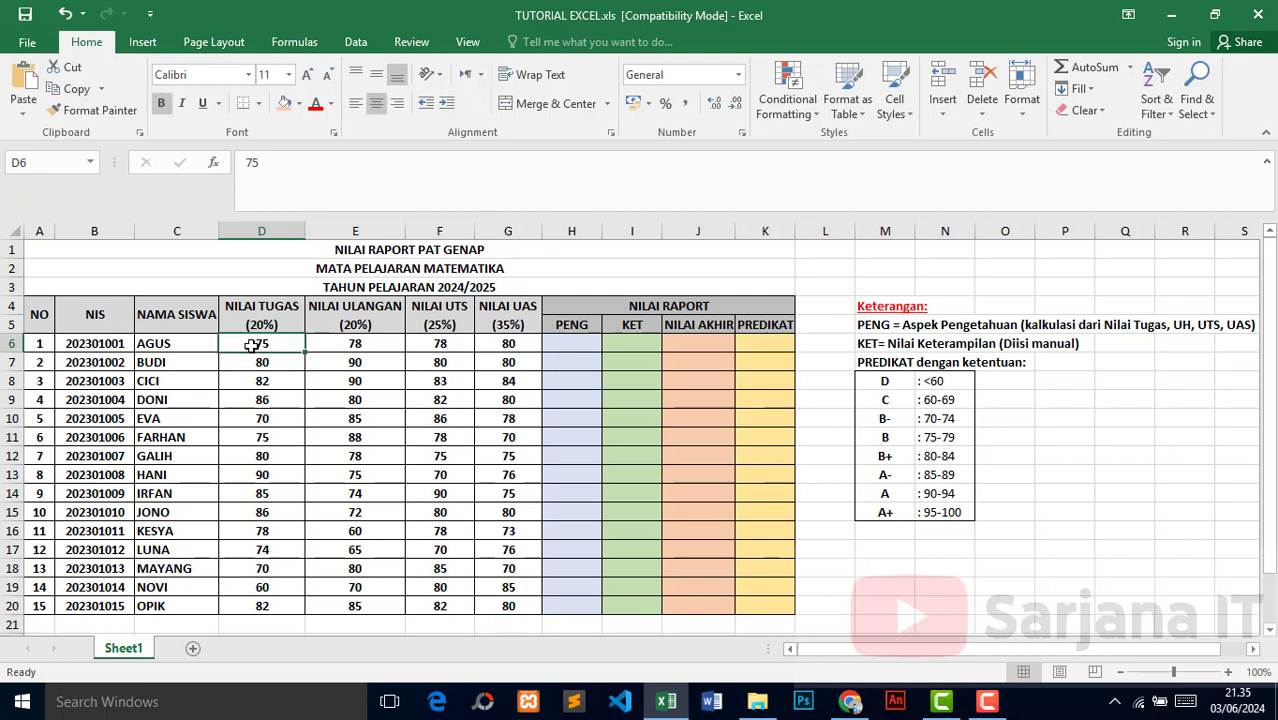
click(292, 318)
click(342, 321)
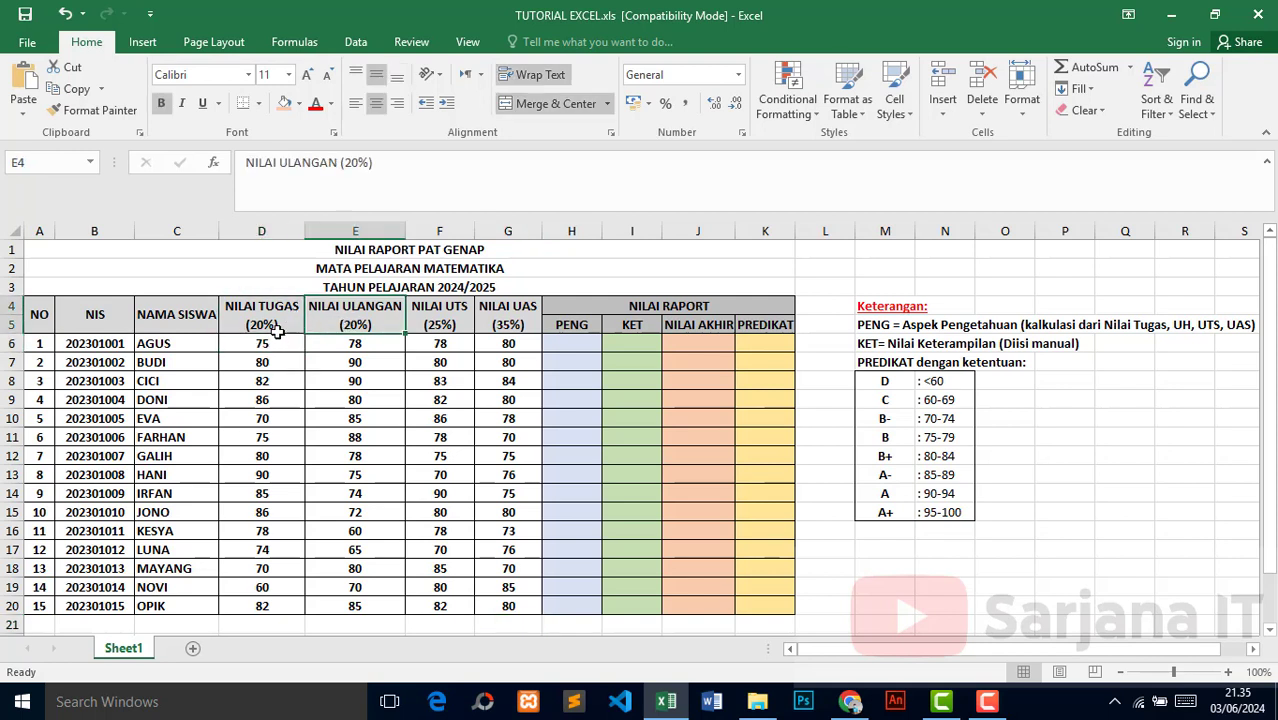
click(285, 322)
click(357, 320)
click(281, 318)
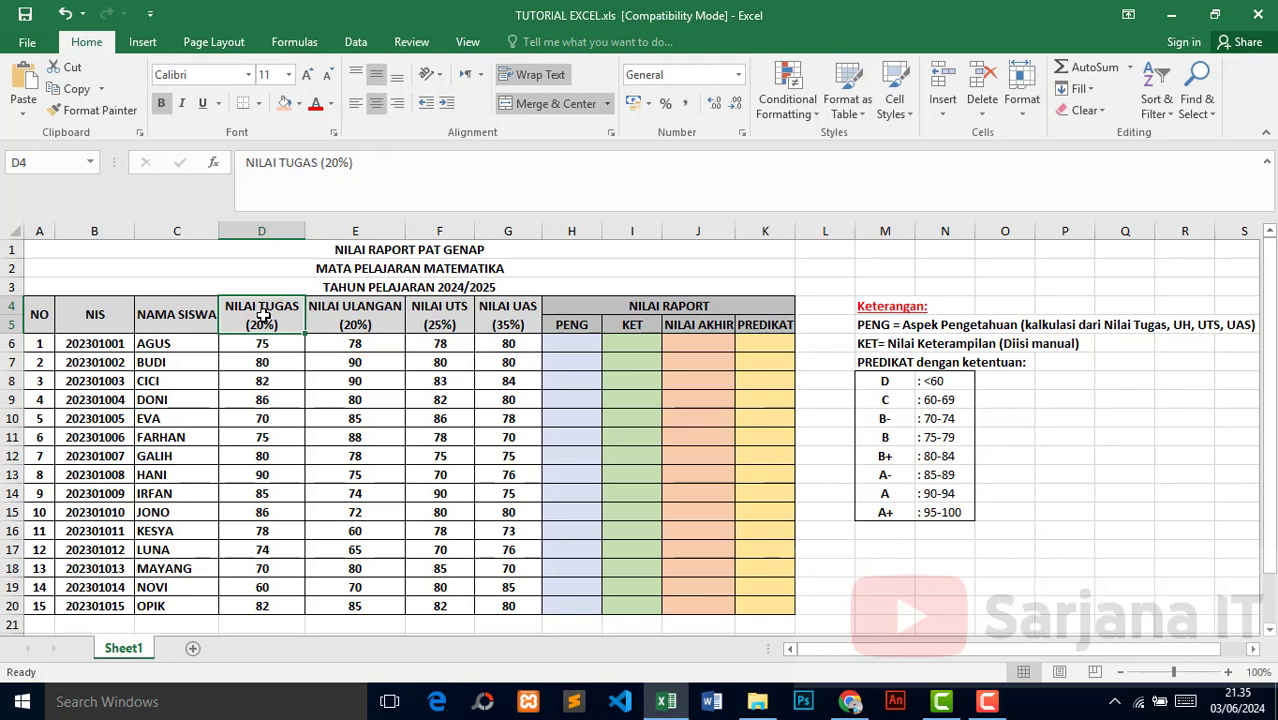
click(327, 314)
click(431, 313)
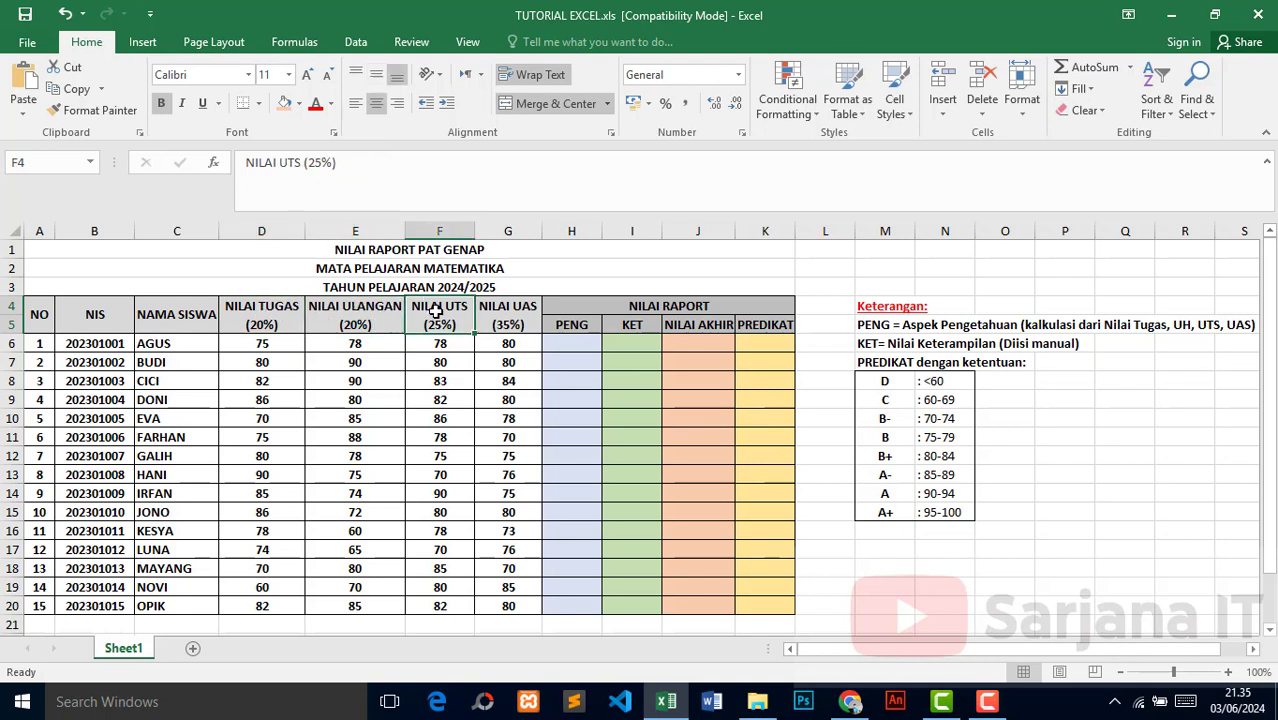
click(526, 320)
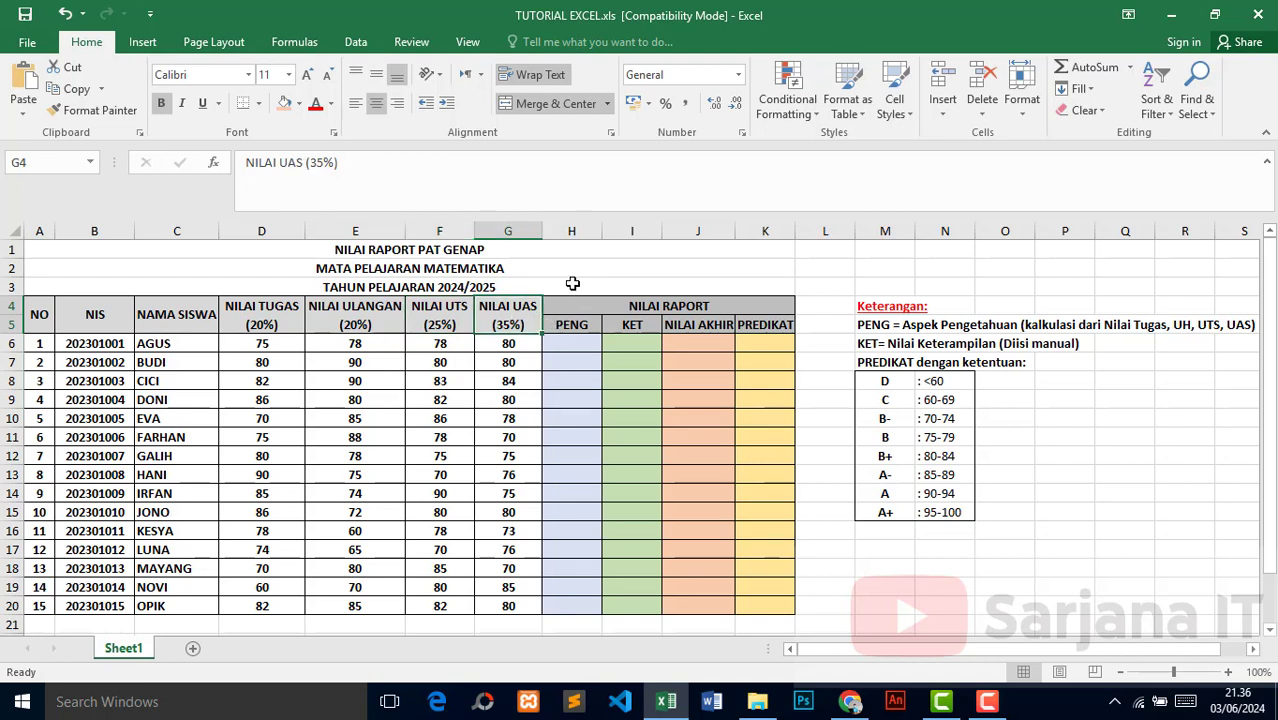
click(573, 347)
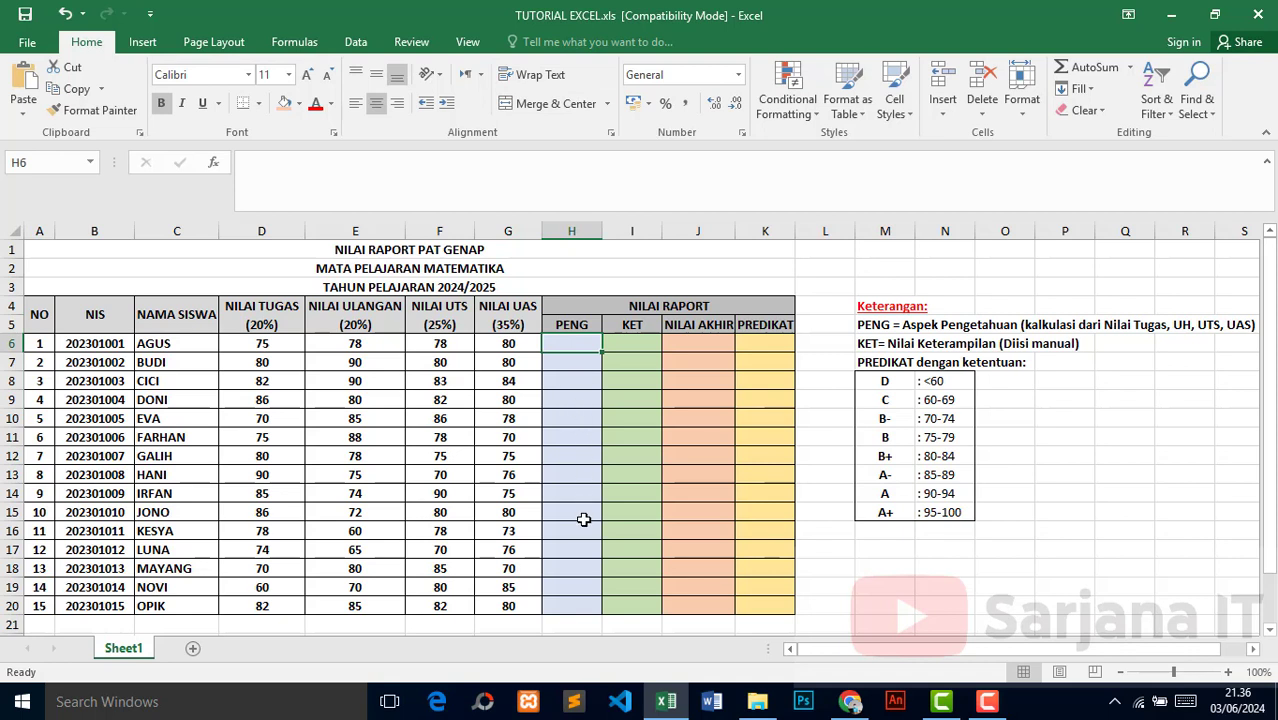
click(578, 358)
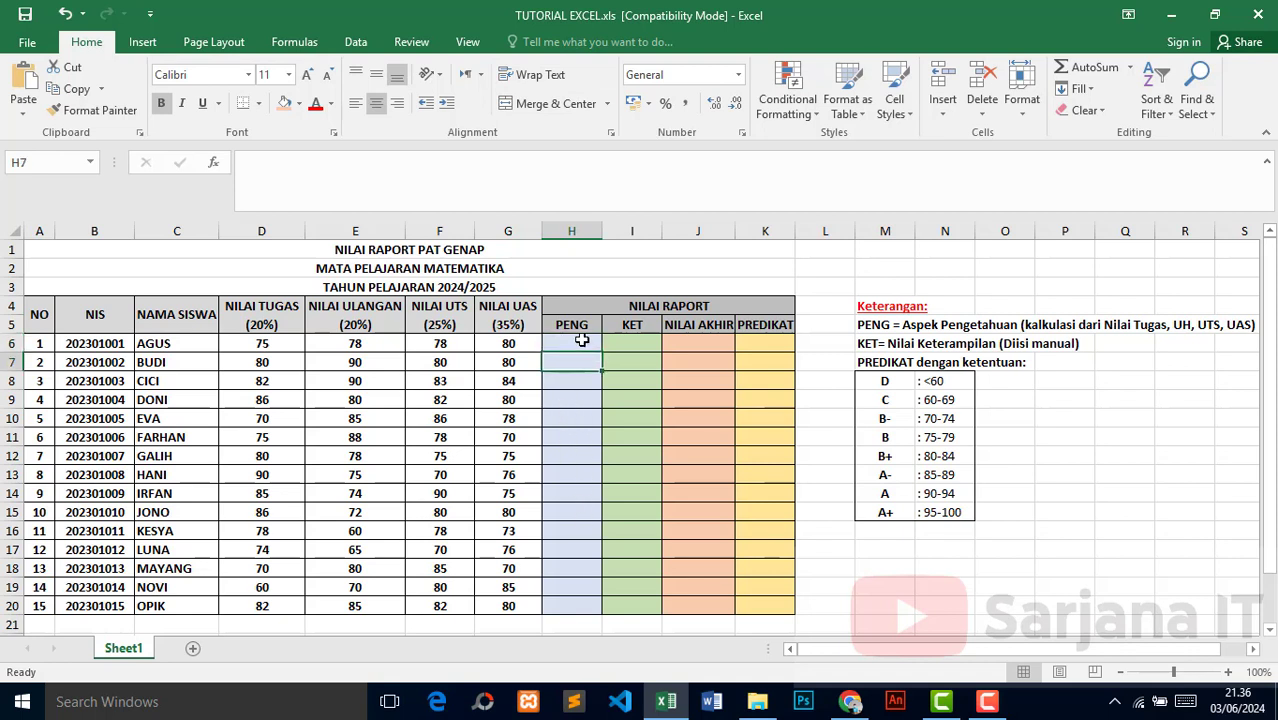
click(580, 345)
click(579, 362)
click(579, 342)
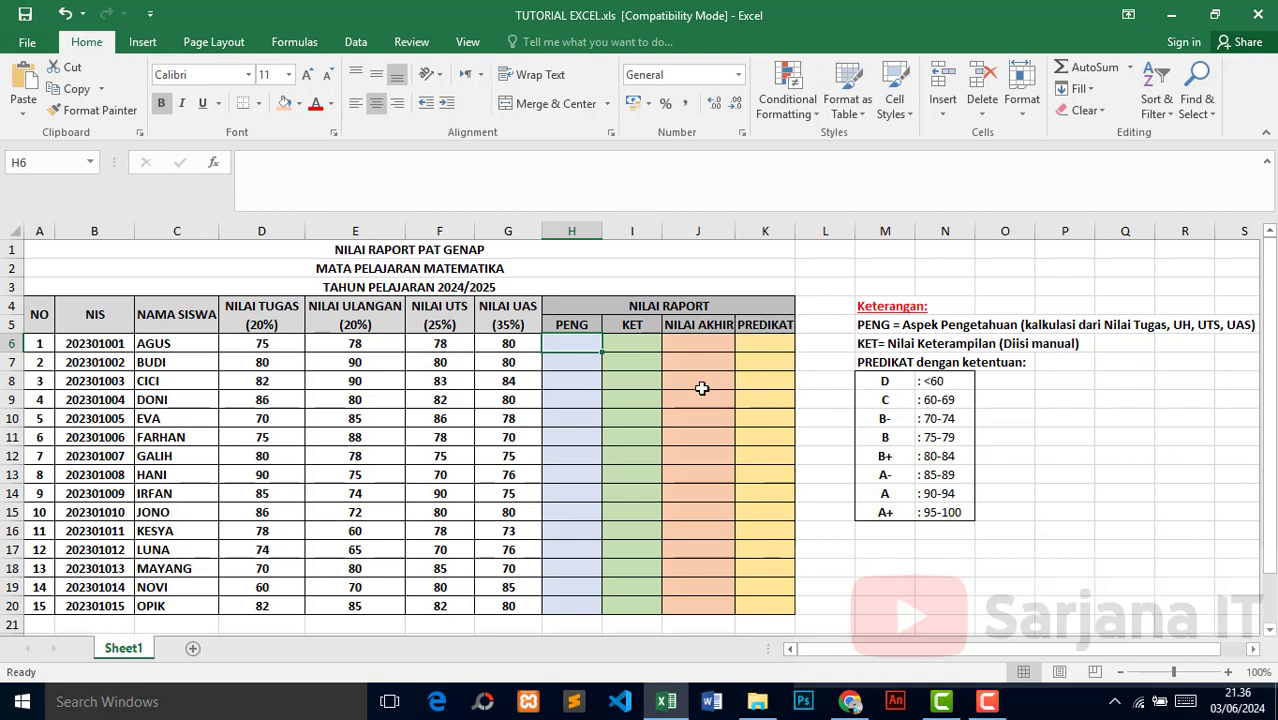
Step: Start H6's formula as =IF( with D6*0,2 as the first weighted term
click(589, 362)
click(587, 342)
text(=)
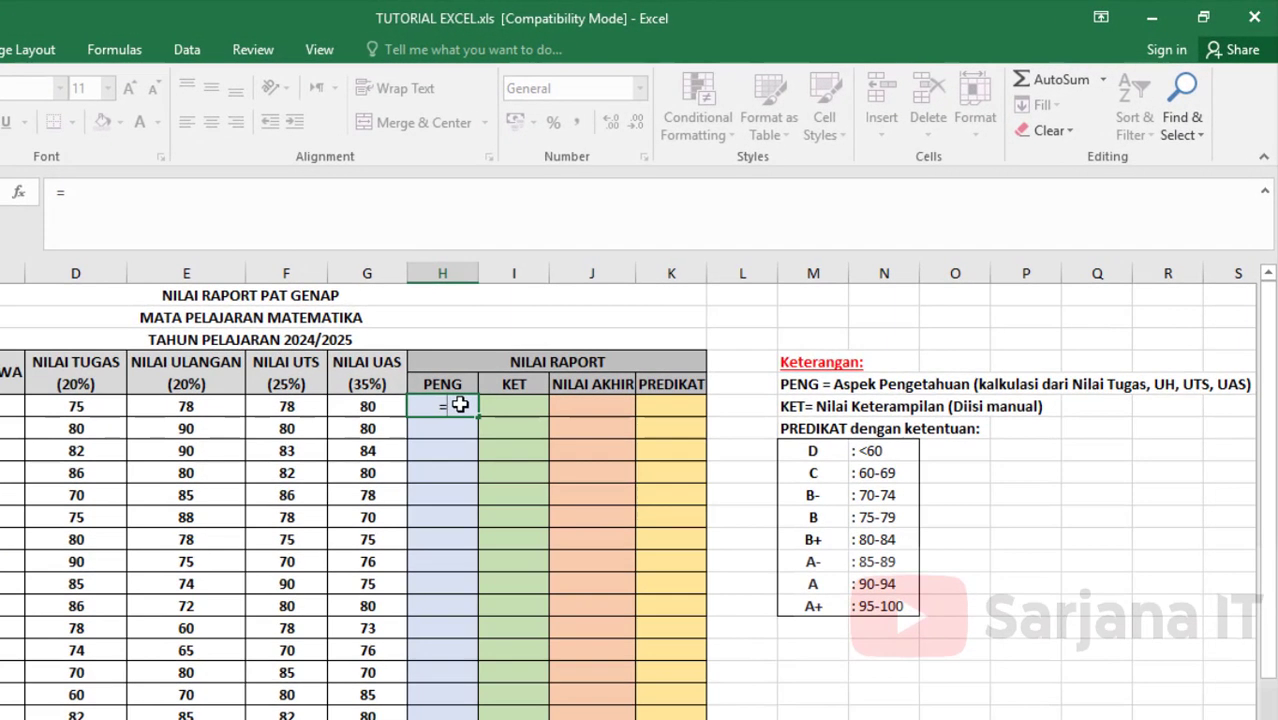
text(IF)
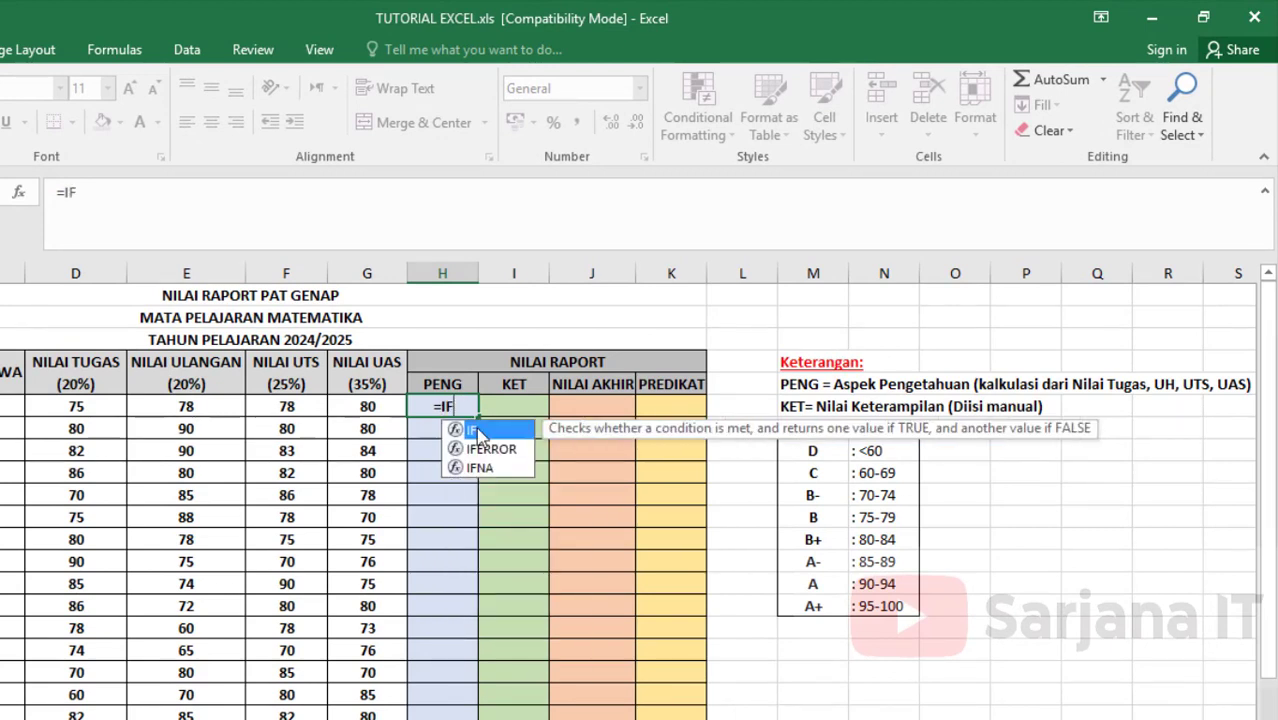
double_click(478, 431)
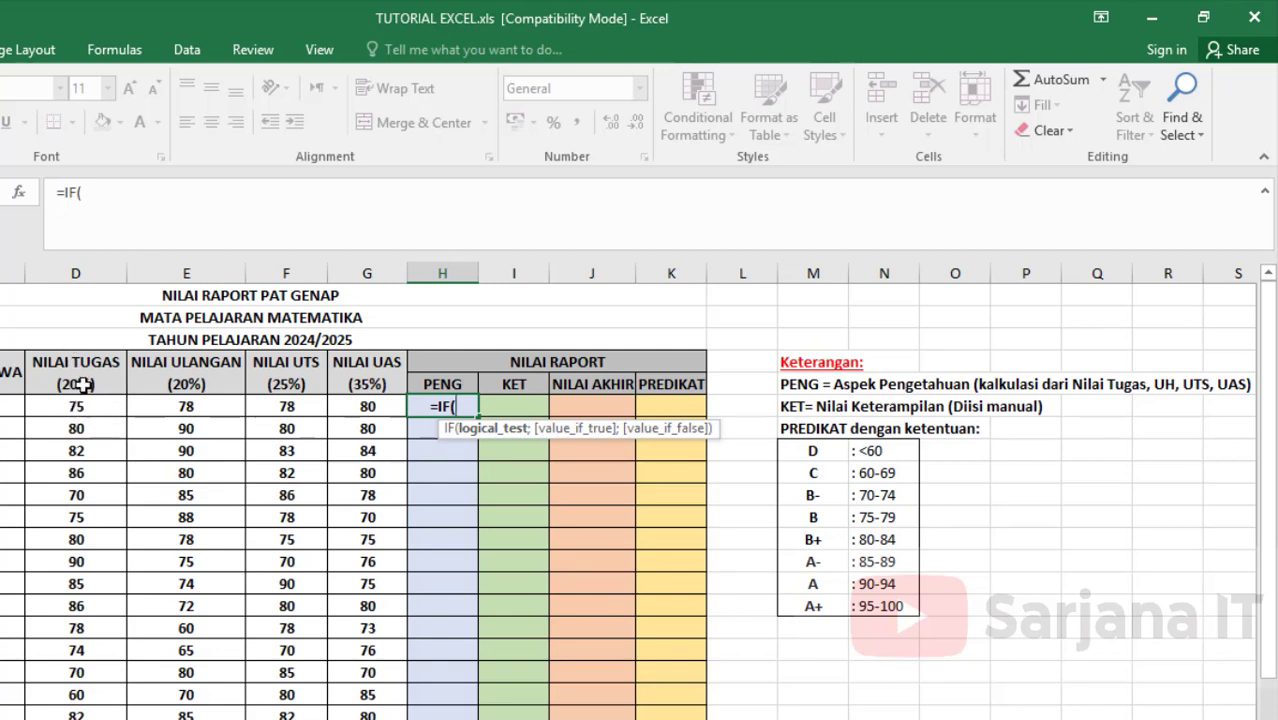
click(89, 407)
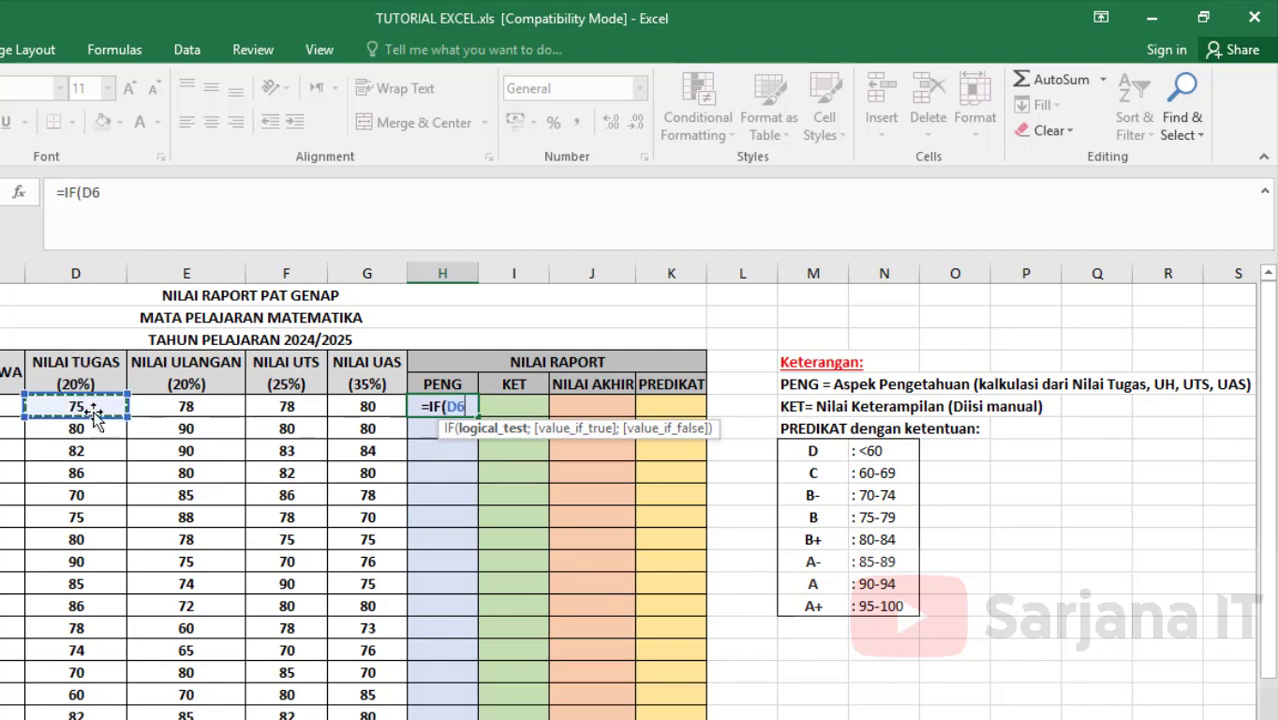
text(*)
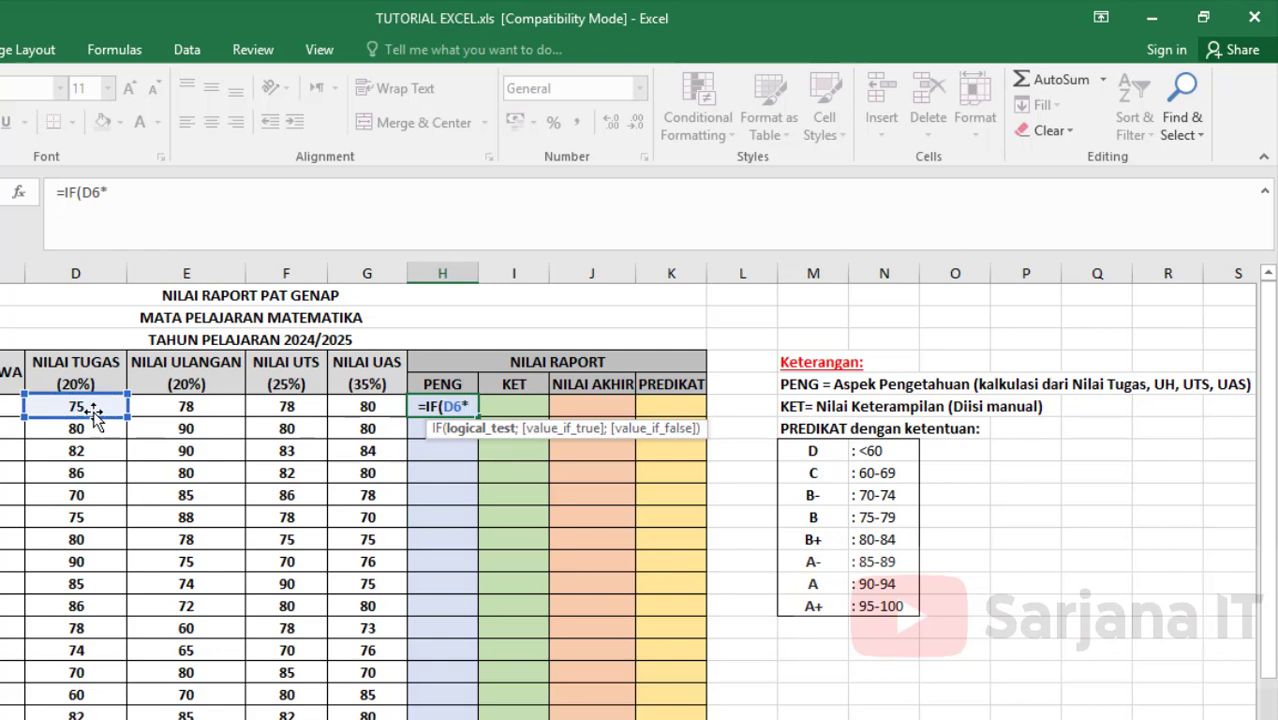
text(0,2)
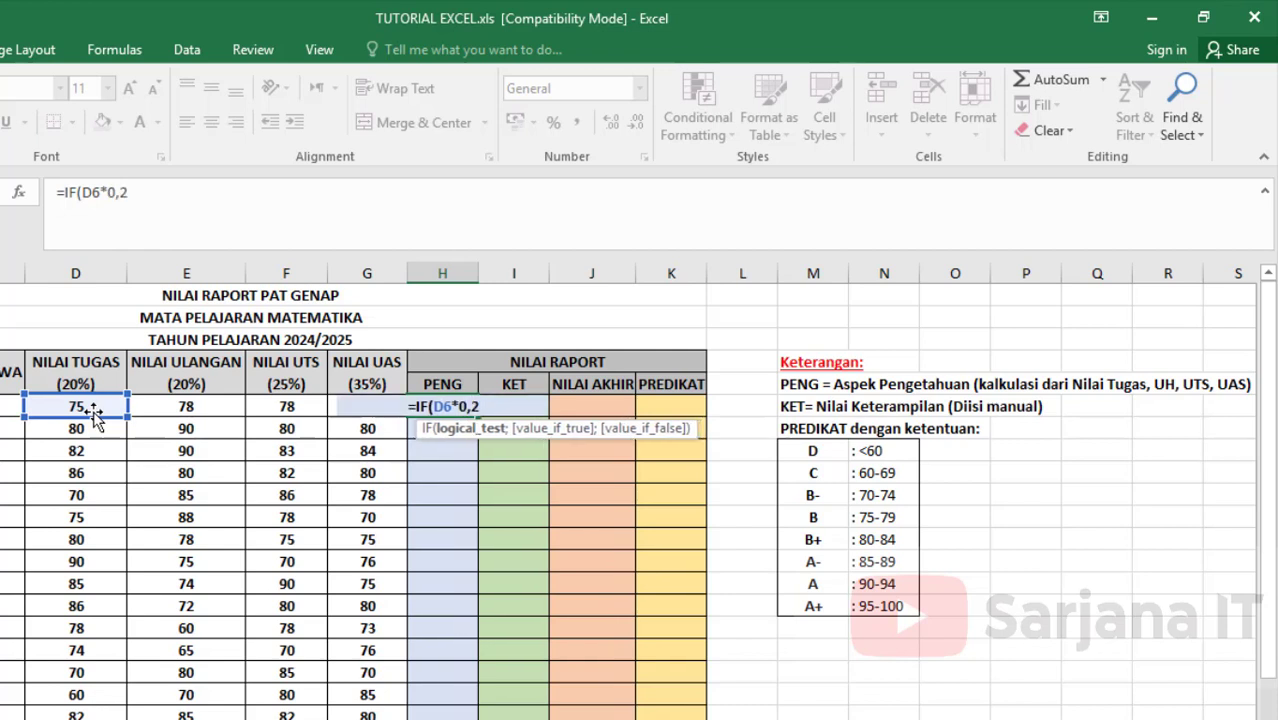
text(+)
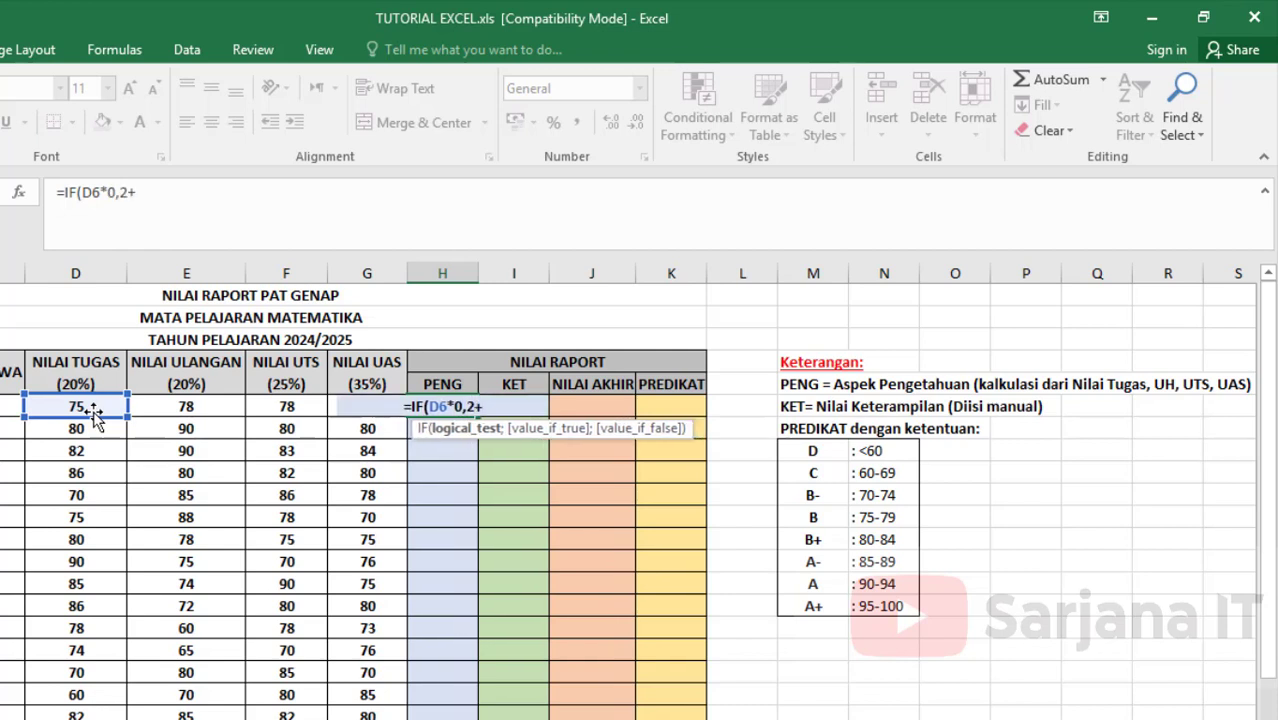
Step: Add E6*0,2, F6*0,25 and G6*0,35, ending the test with =0;""; for a blank result
click(215, 408)
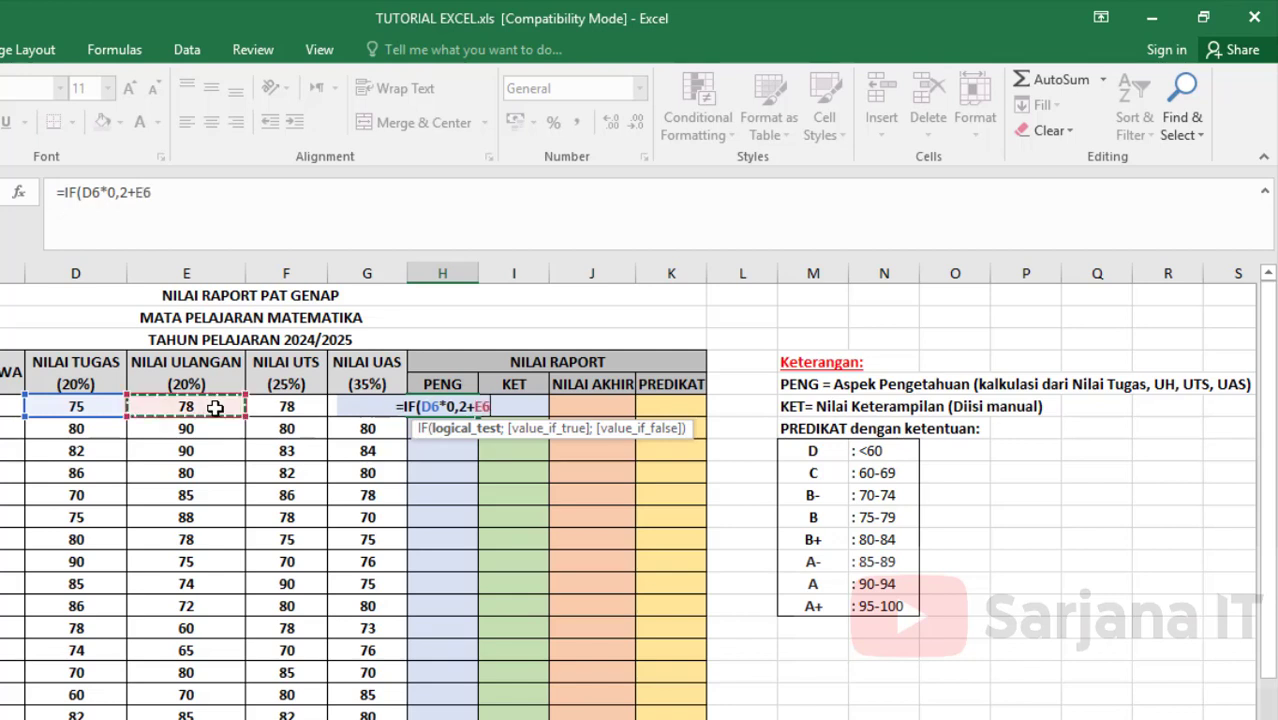
text(*)
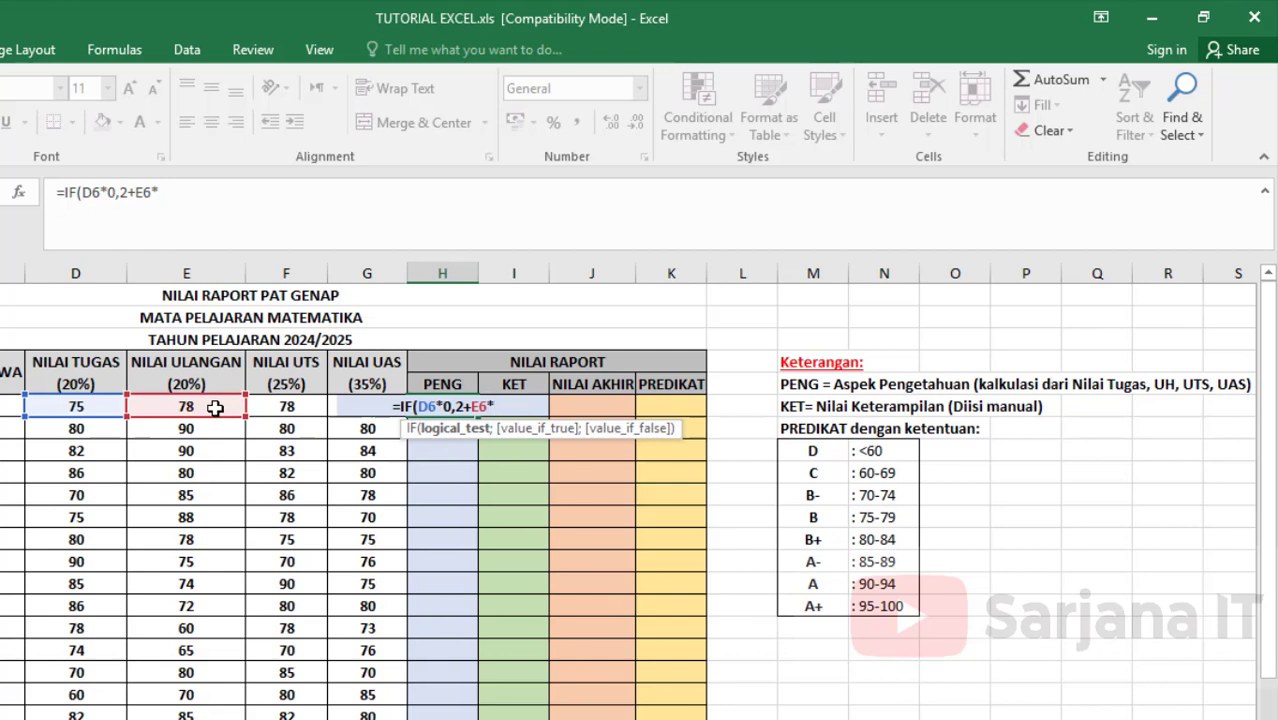
text(0,2)
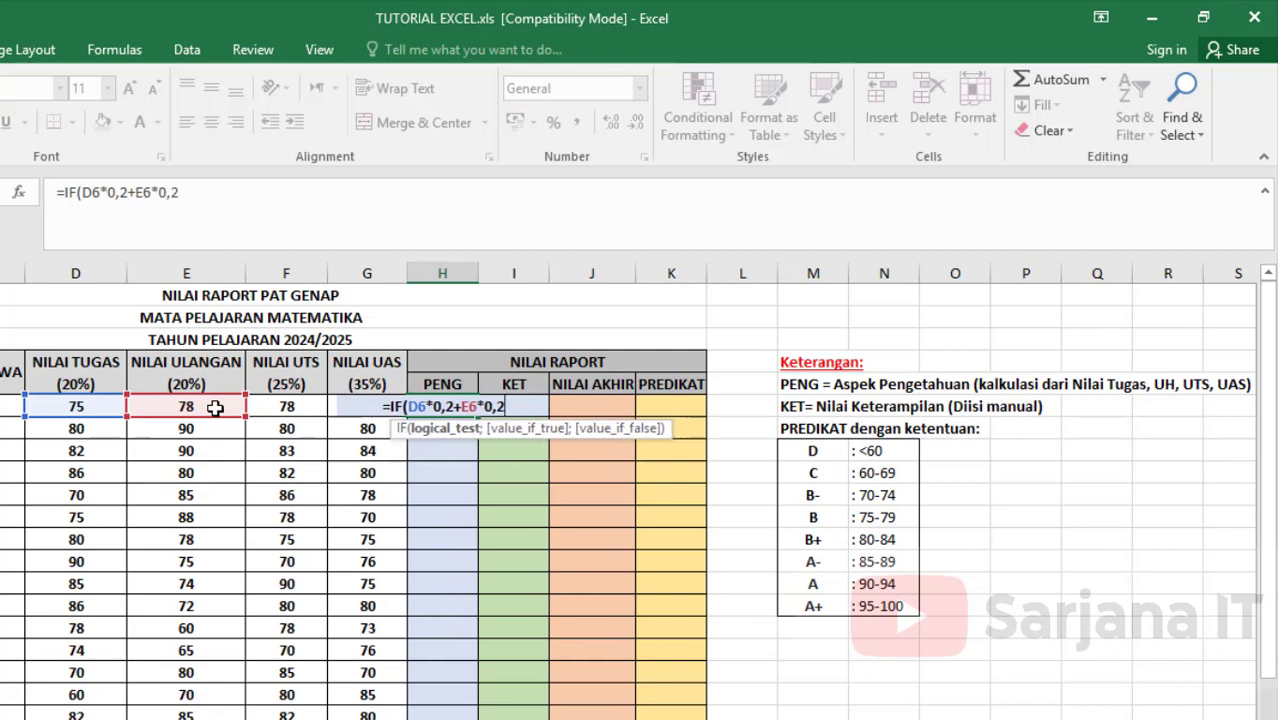
text(+)
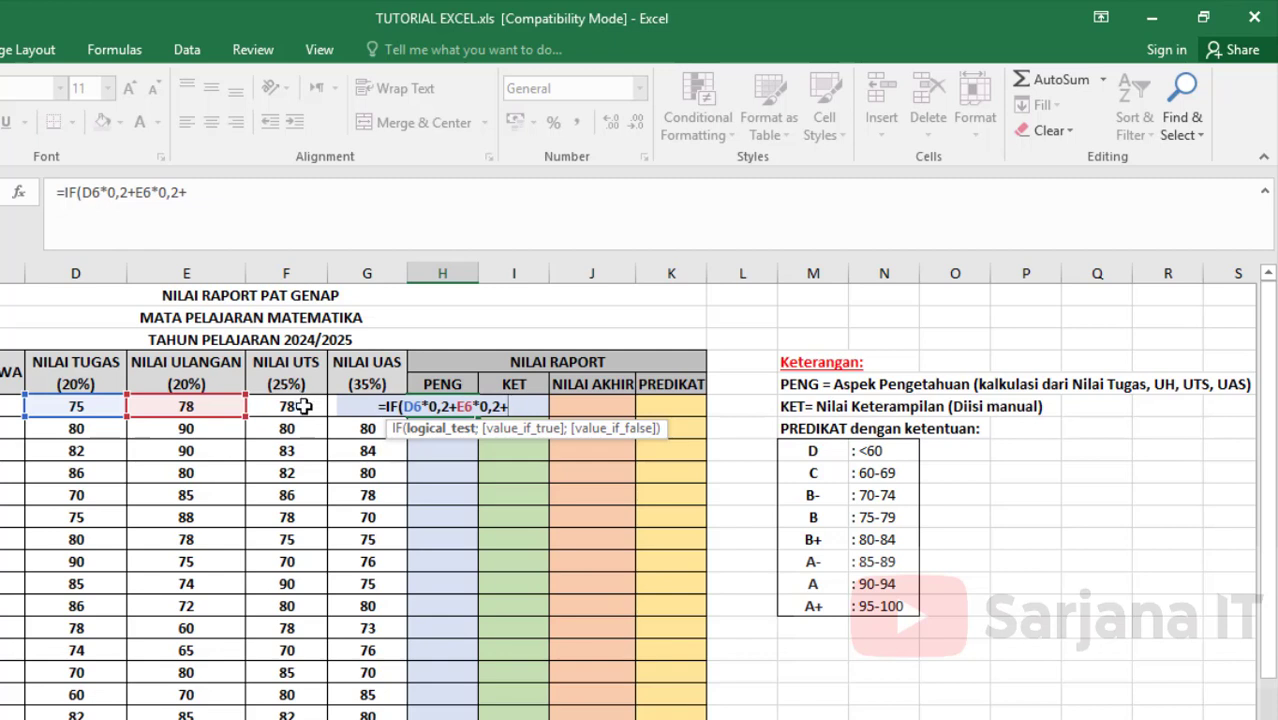
click(303, 406)
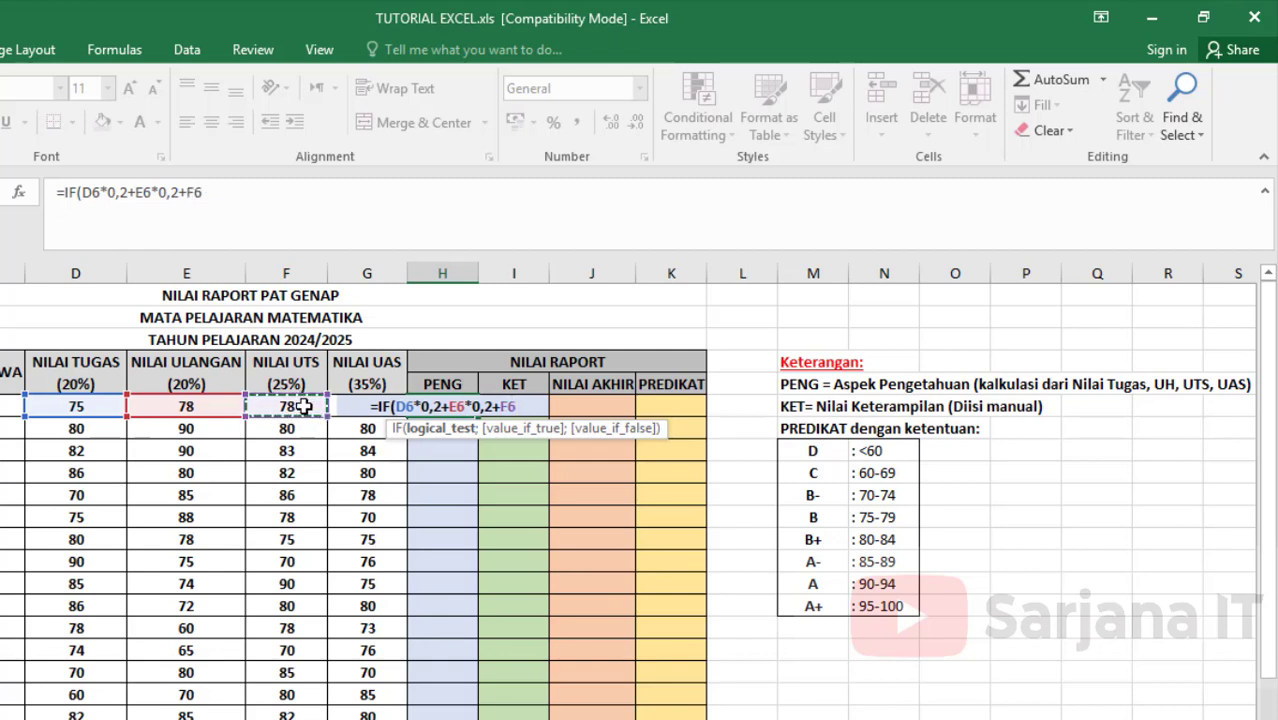
text(*)
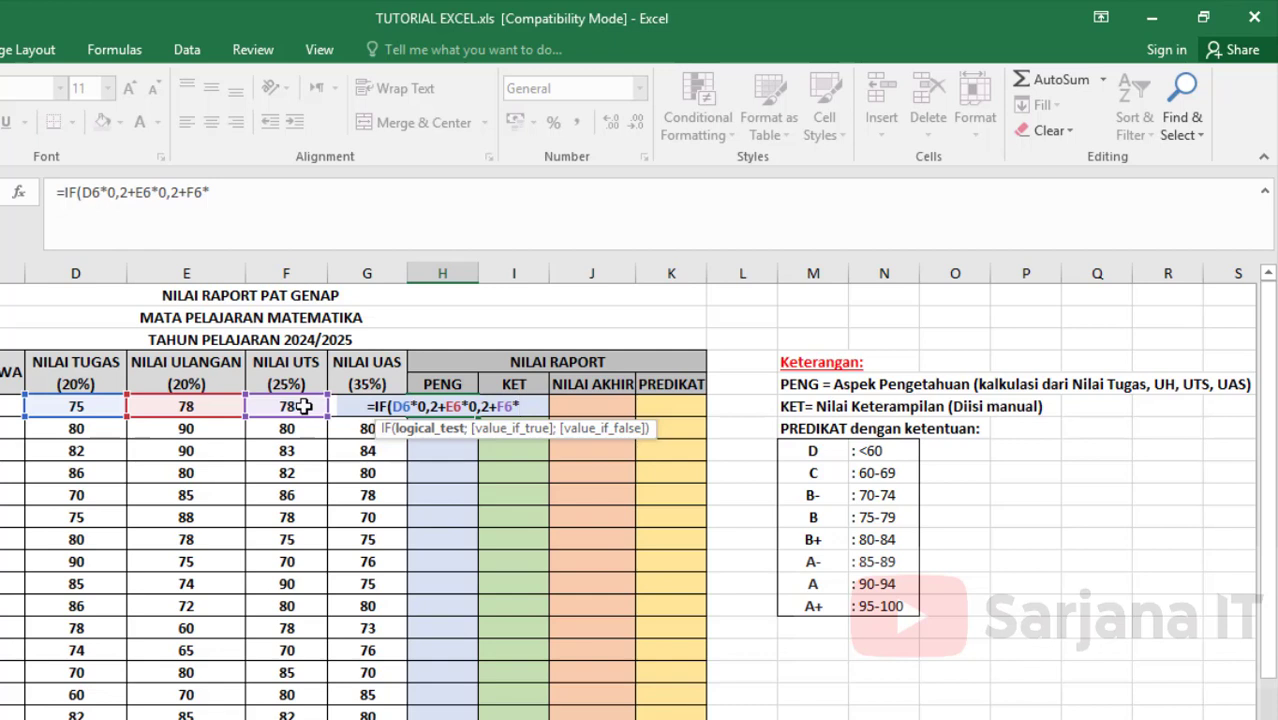
text(0,25)
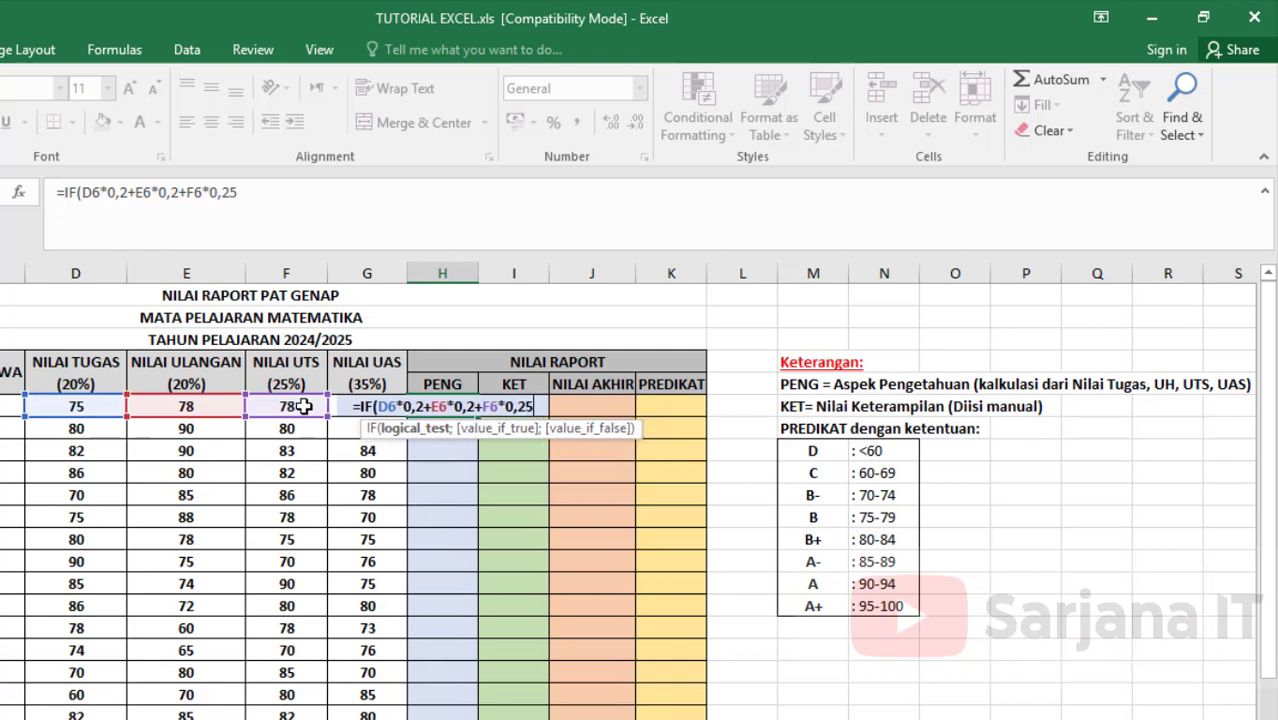
text(+)
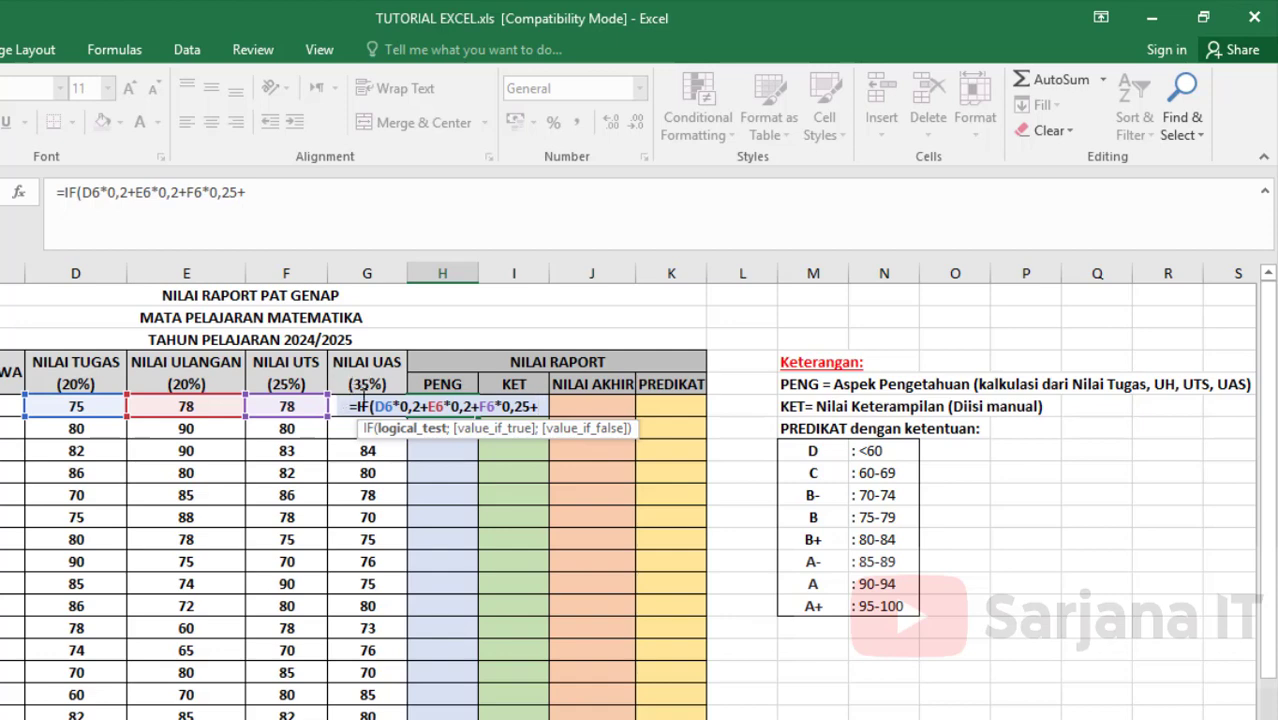
scroll(449, 616, right, 2)
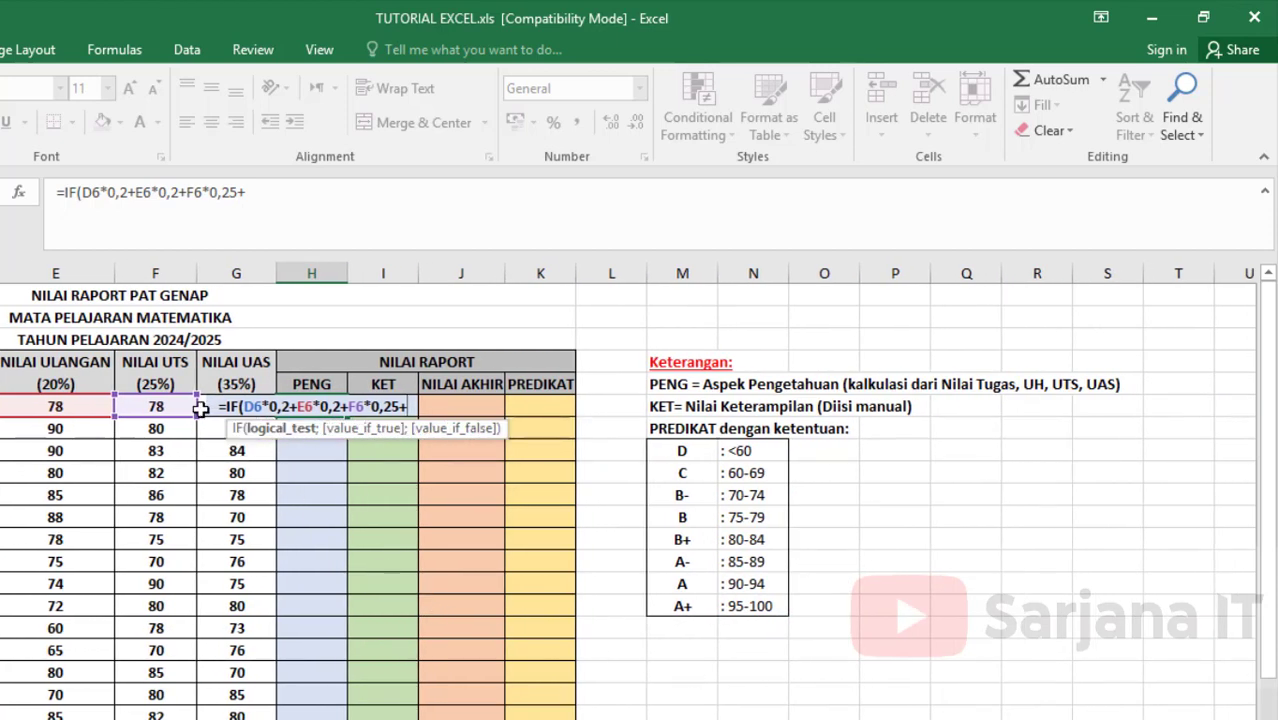
click(201, 407)
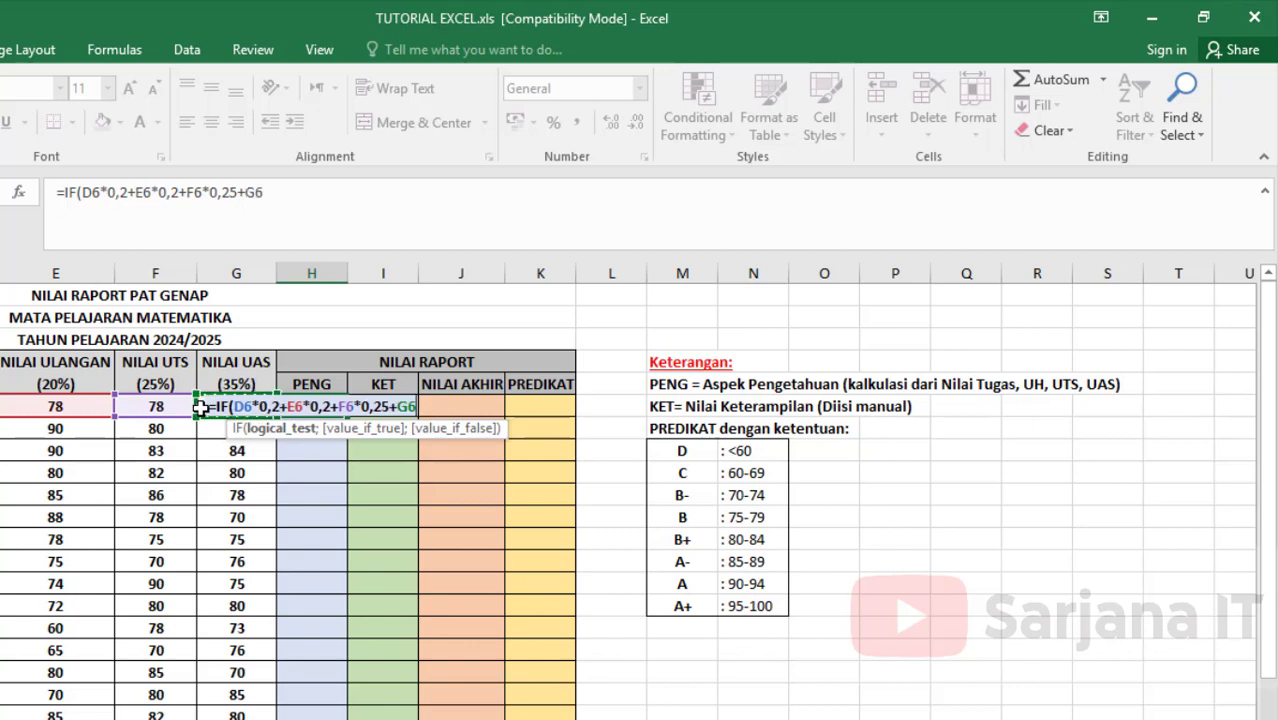
text(*)
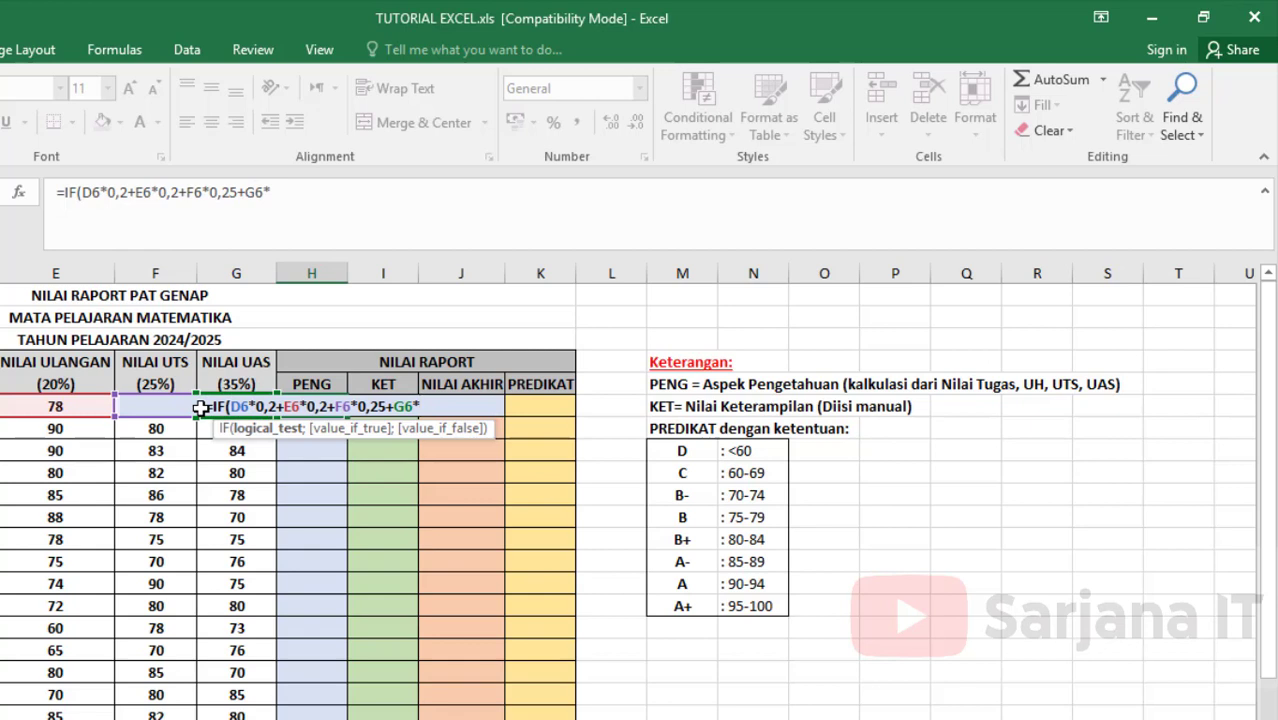
text(0,35)
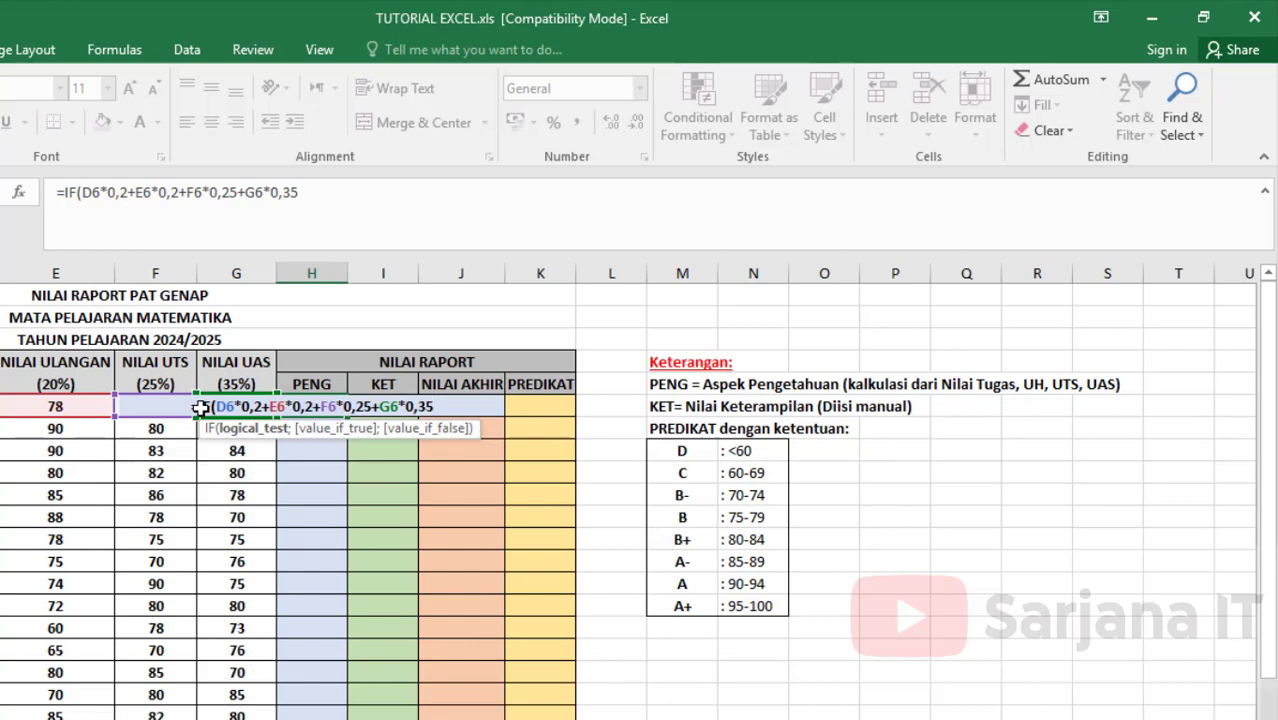
text(=0)
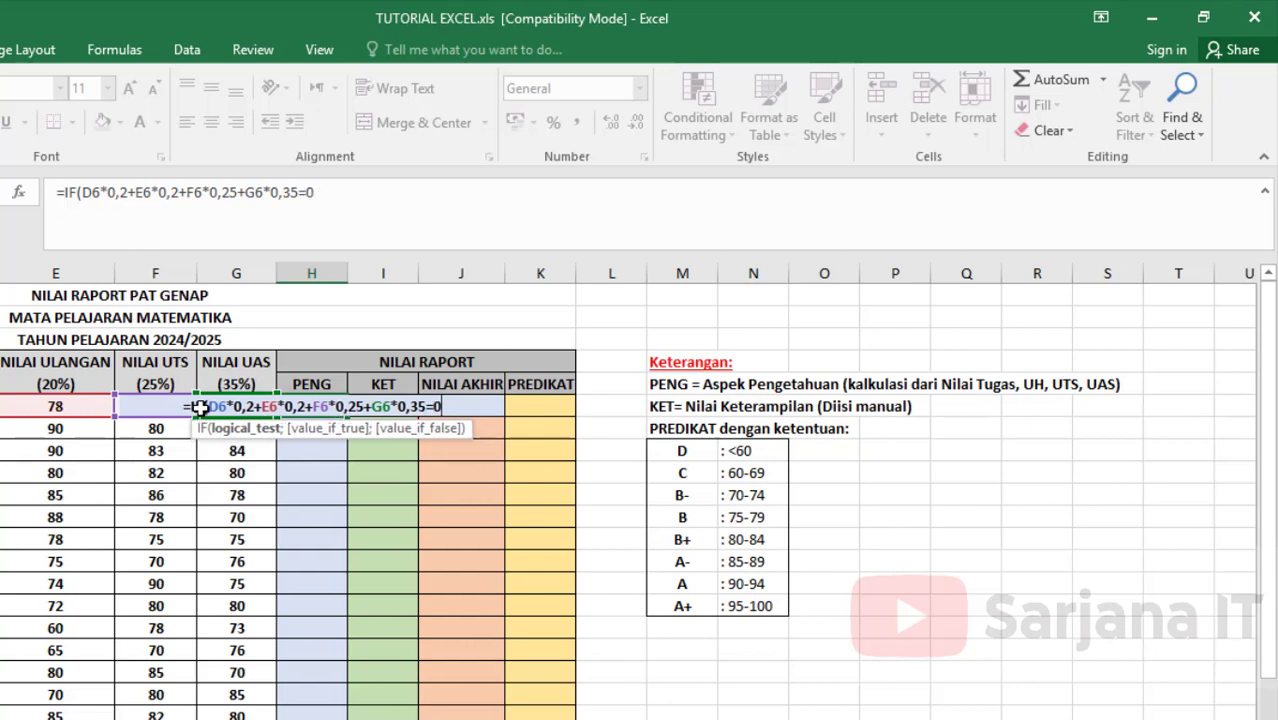
text(;)
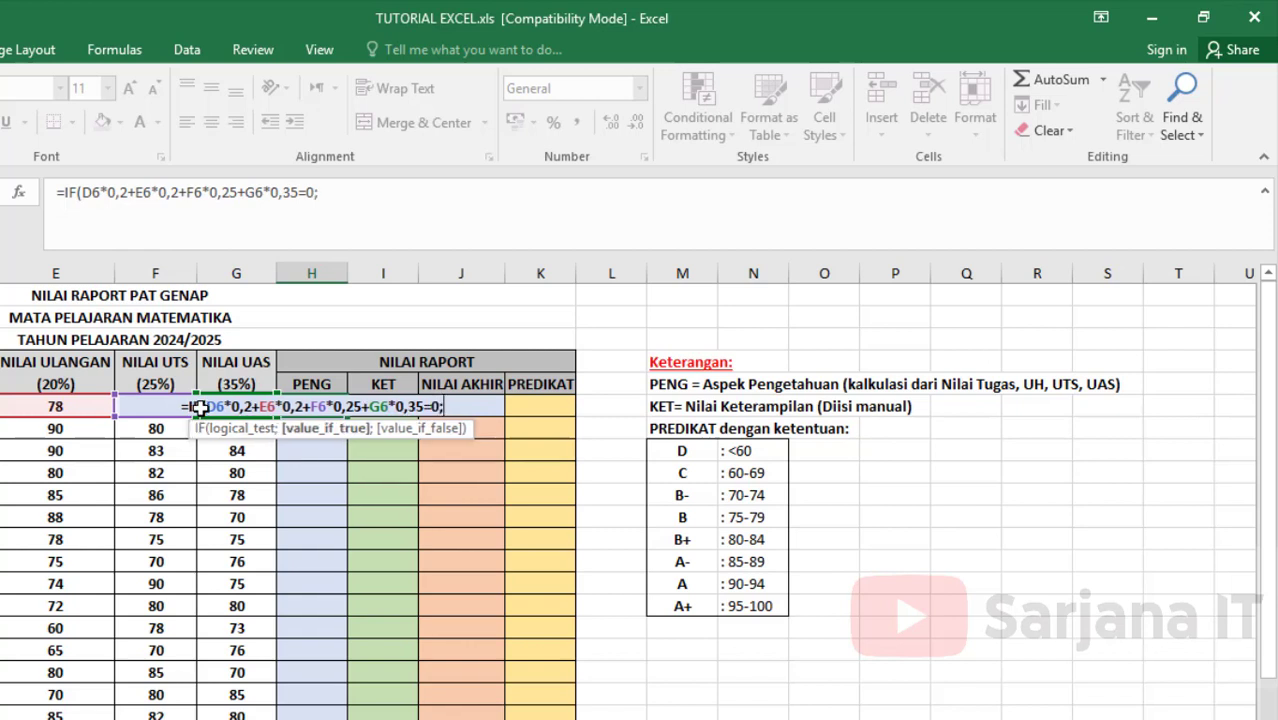
text("")
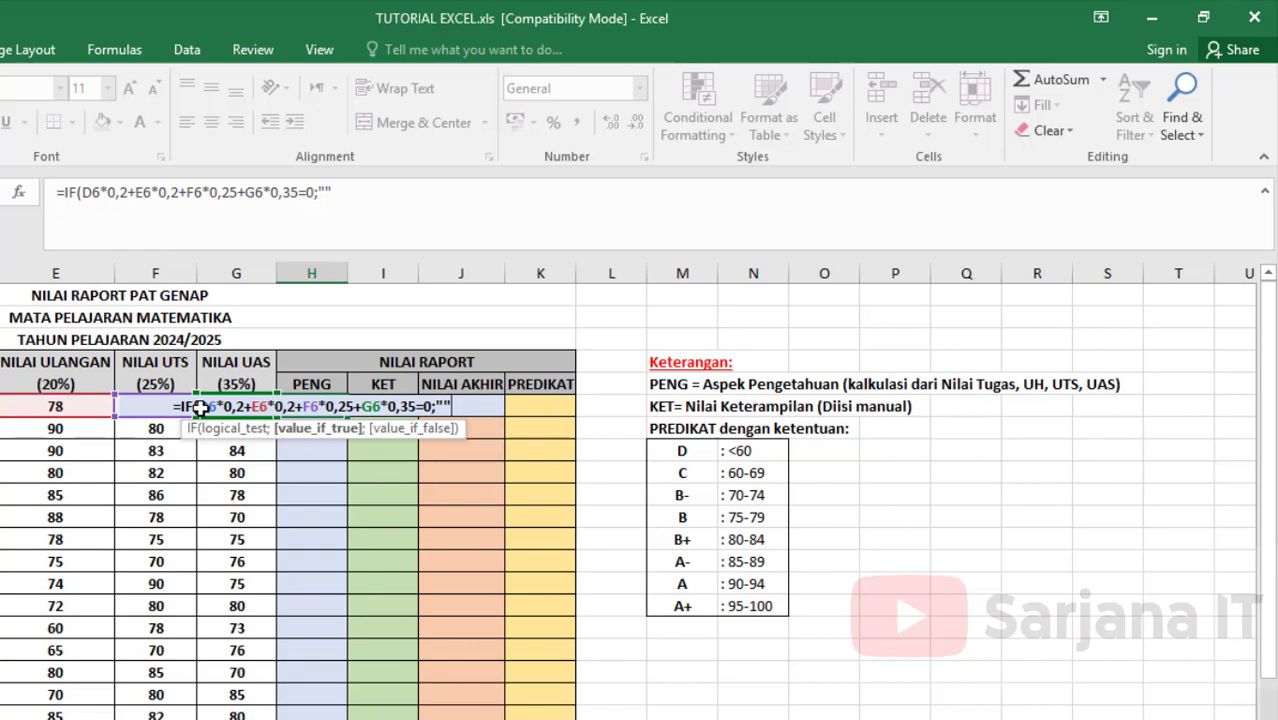
text(;)
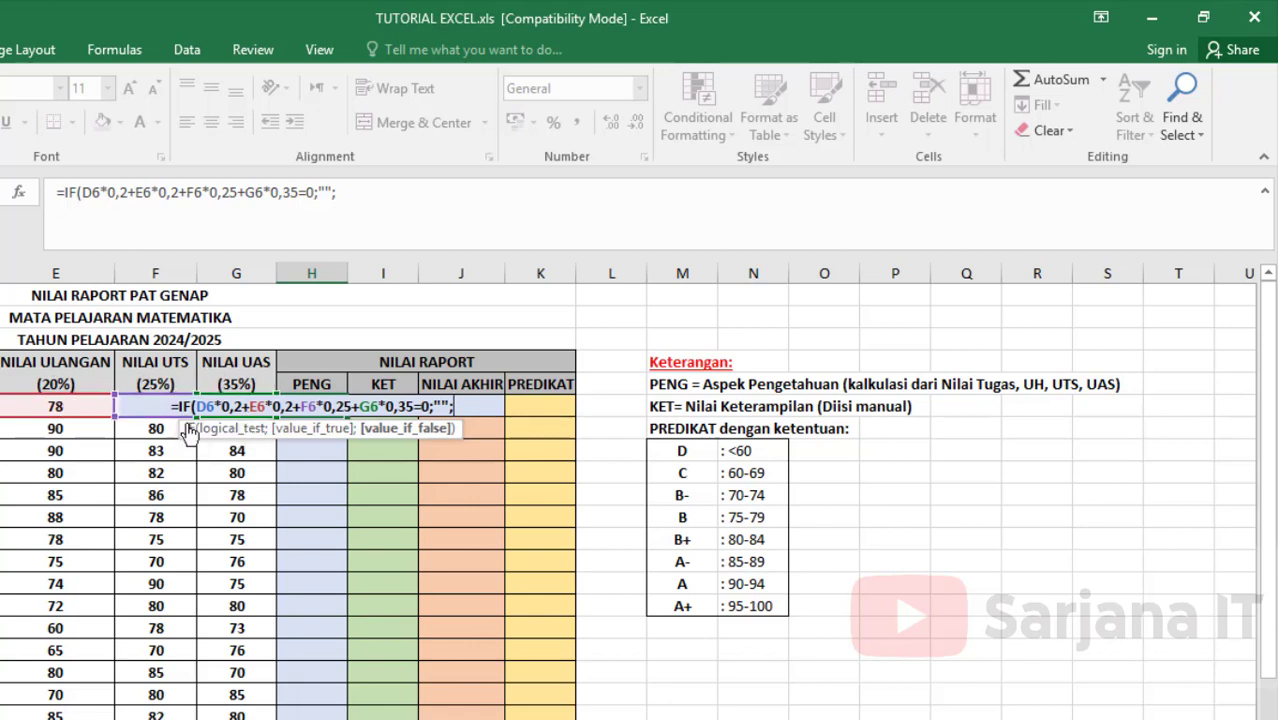
Step: Reuse the copied weighted sum as the false result and close the IF, giving 78,1
drag(197, 406, 413, 408)
key(ctrl+c)
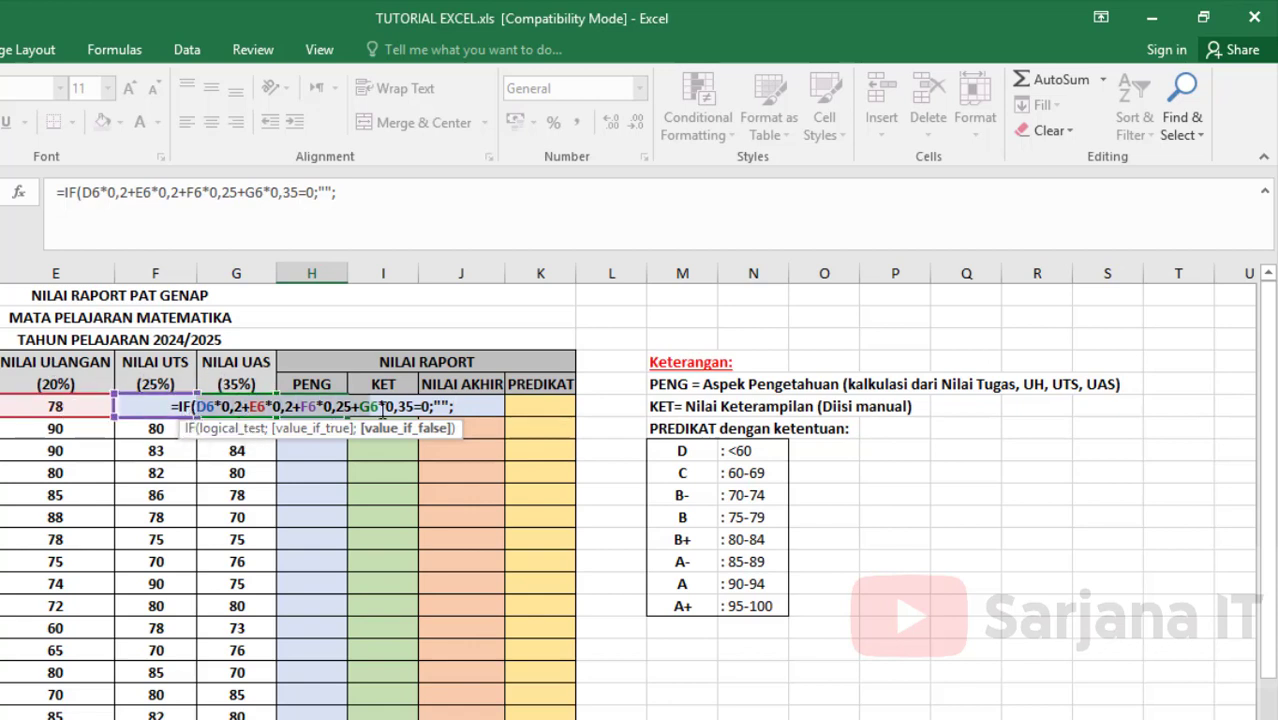
click(413, 408)
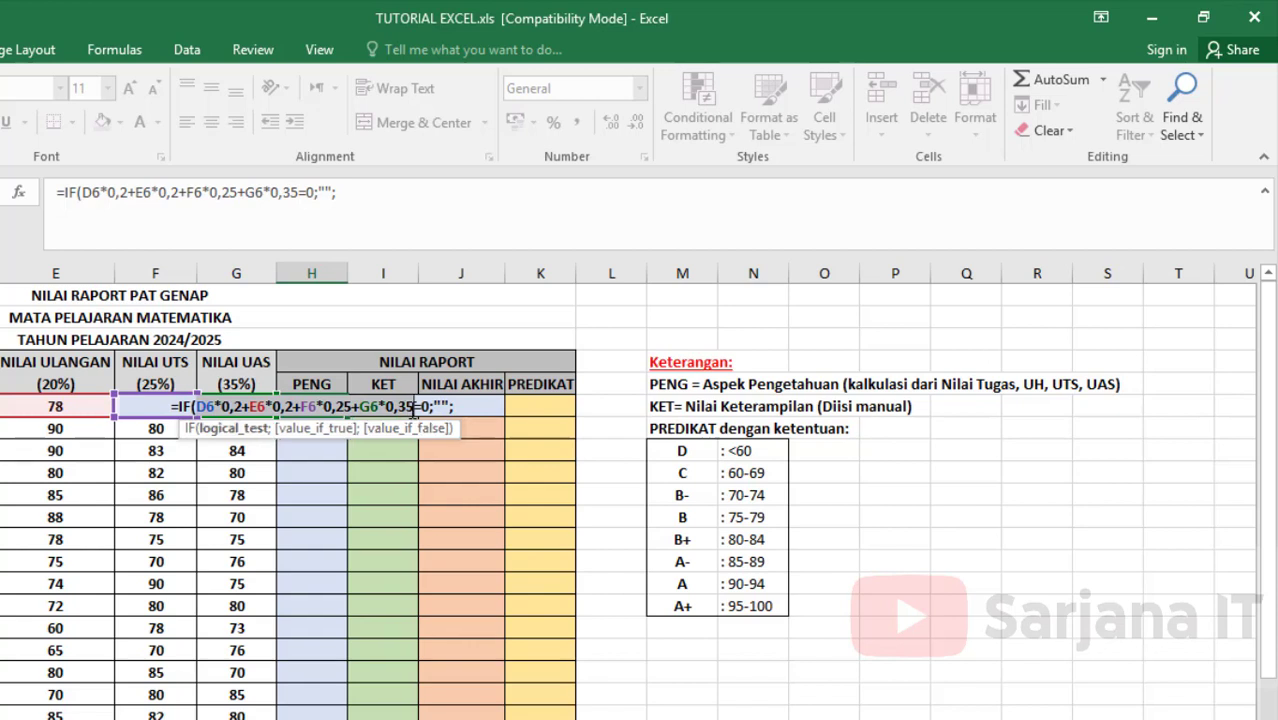
click(452, 406)
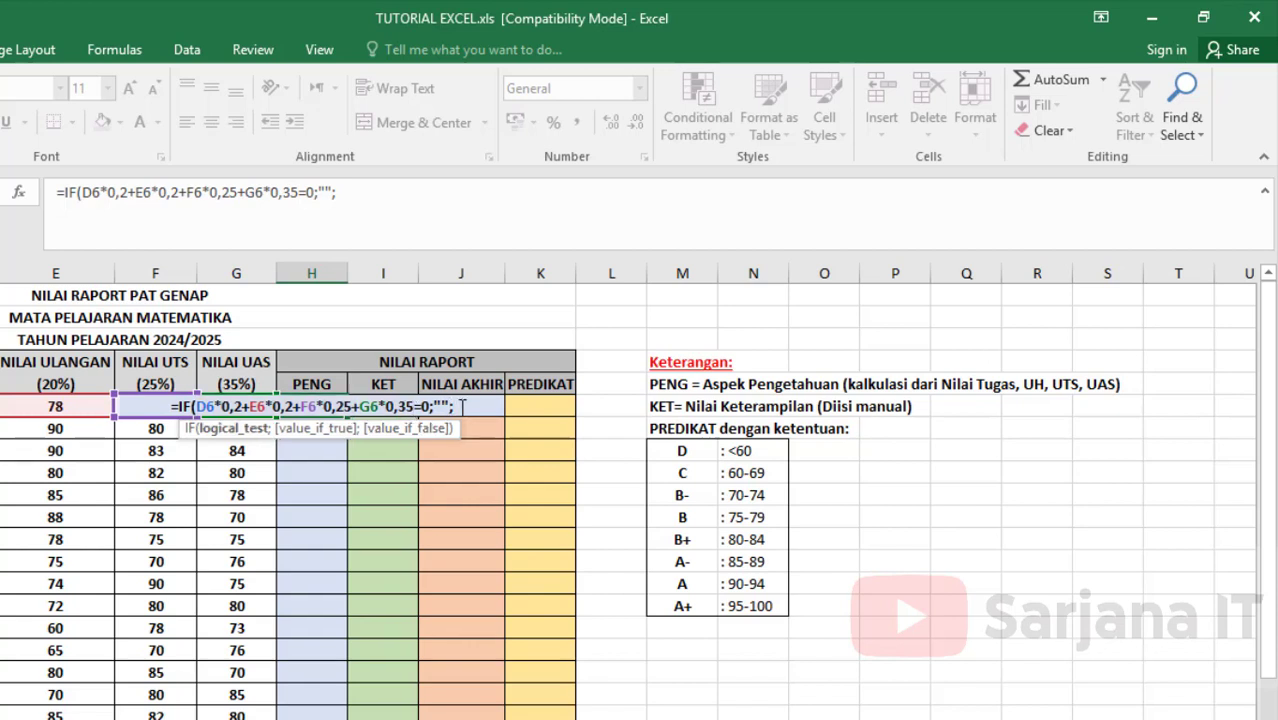
key(ctrl+v)
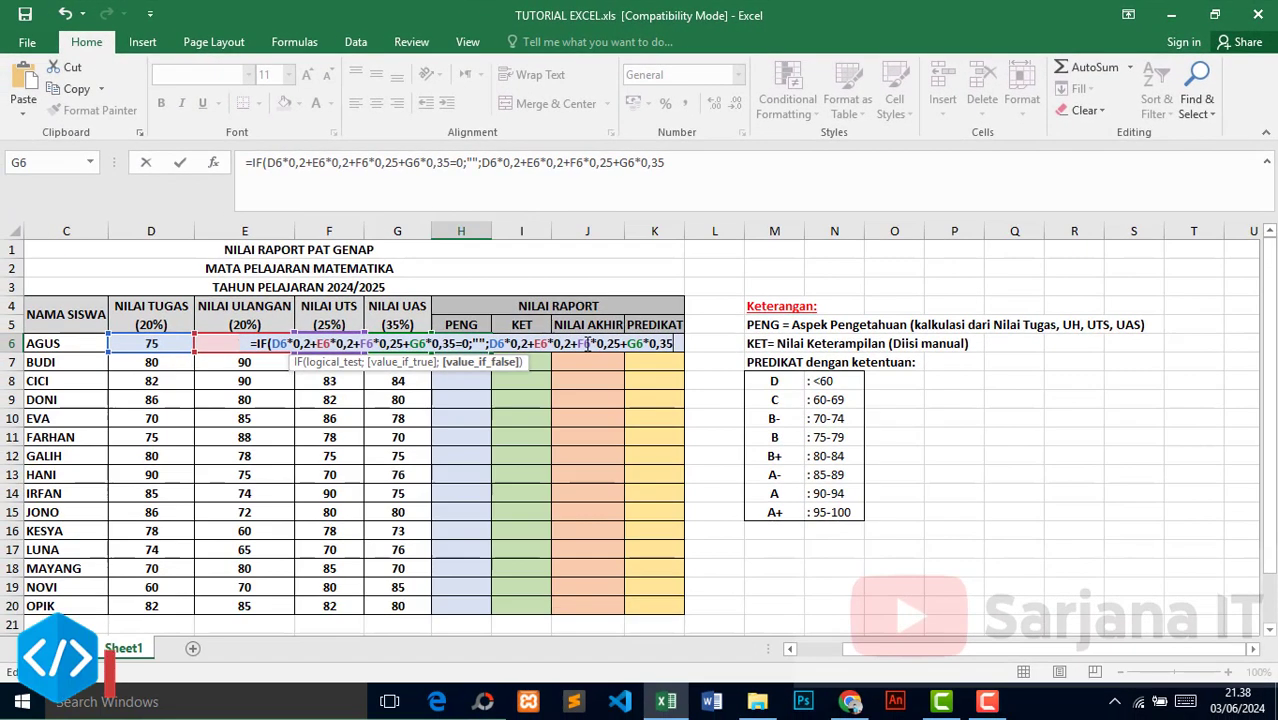
text())
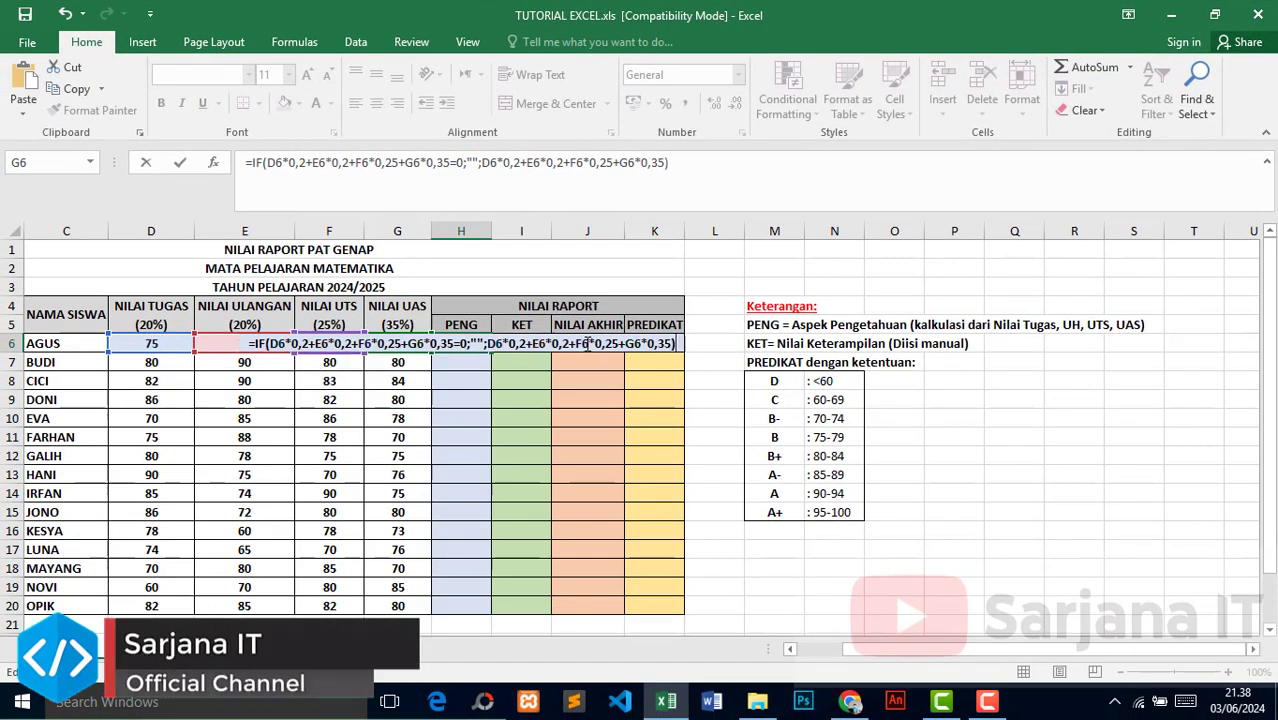
key(Return)
Step: Fill H6's PENG formula down to H20 and check the copies in H7 and H8
click(477, 346)
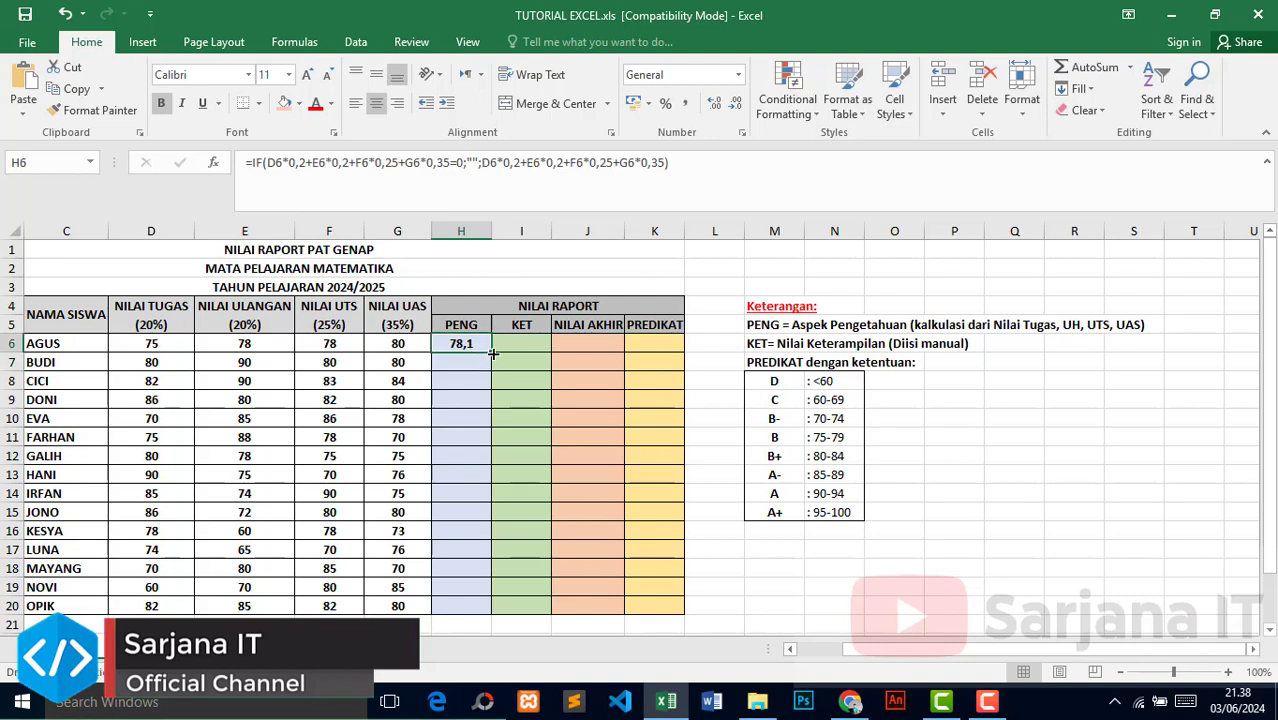
drag(493, 353, 490, 613)
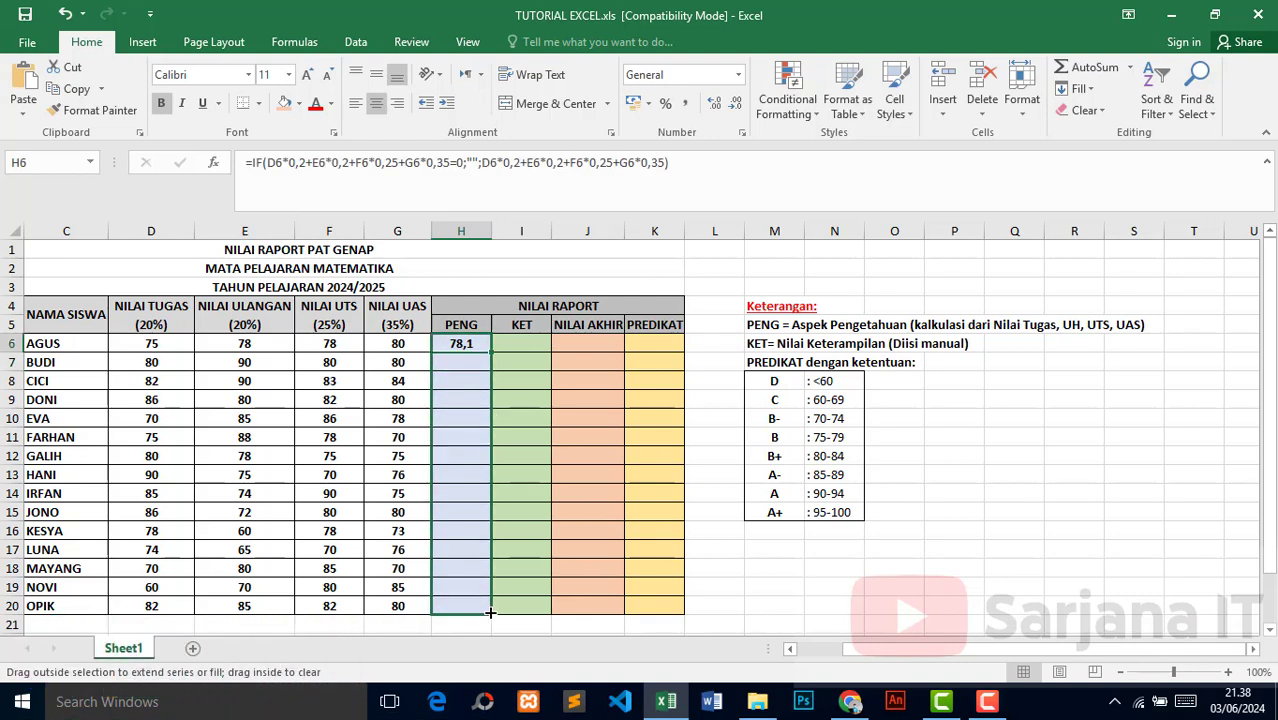
click(465, 362)
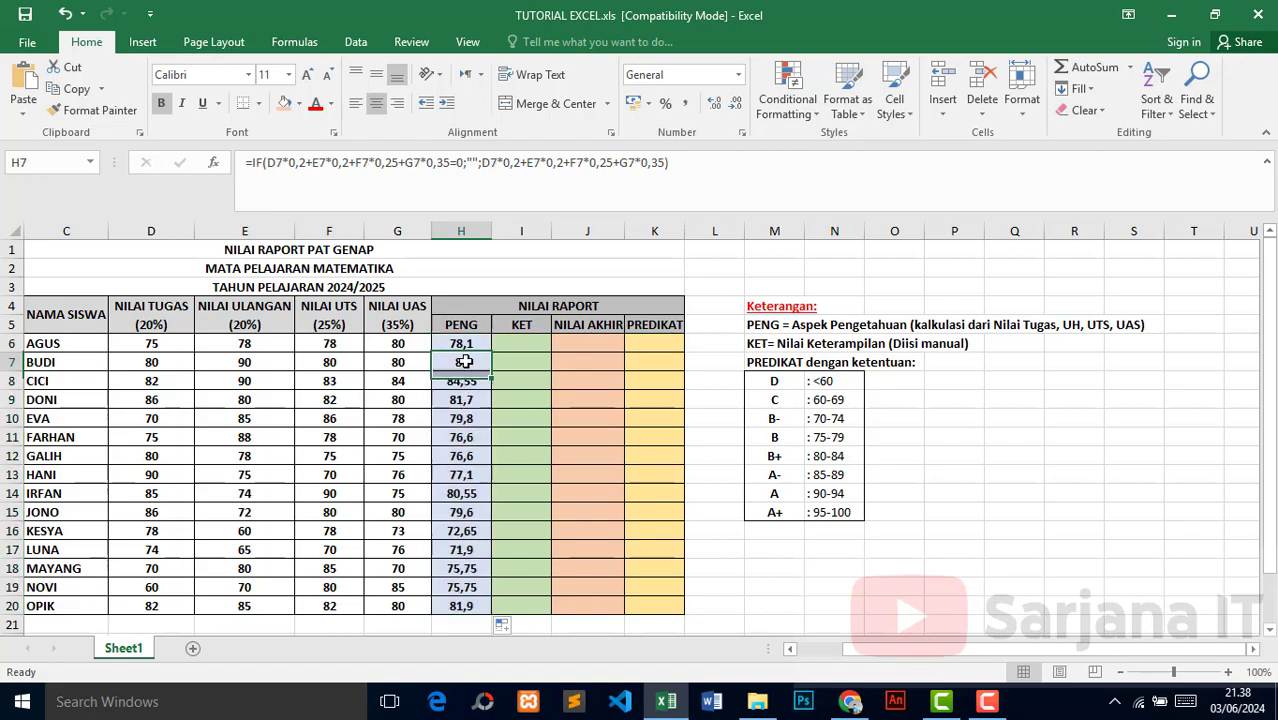
click(471, 343)
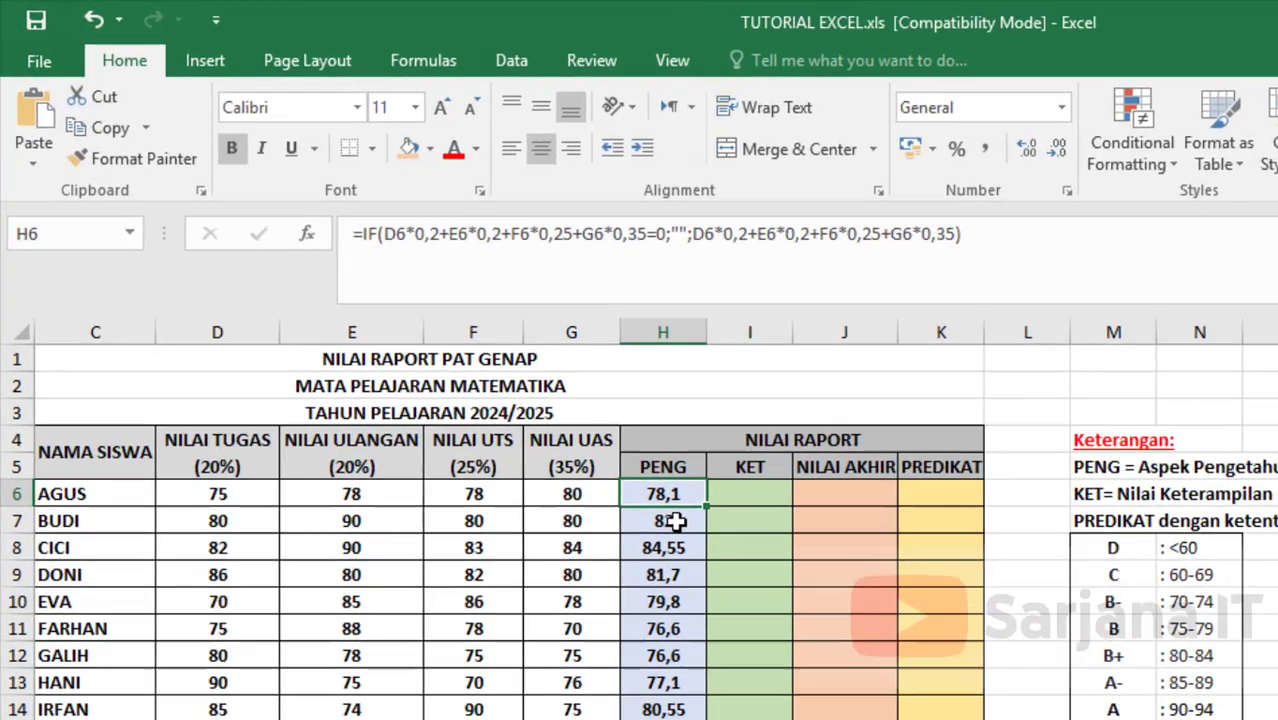
click(468, 362)
click(473, 382)
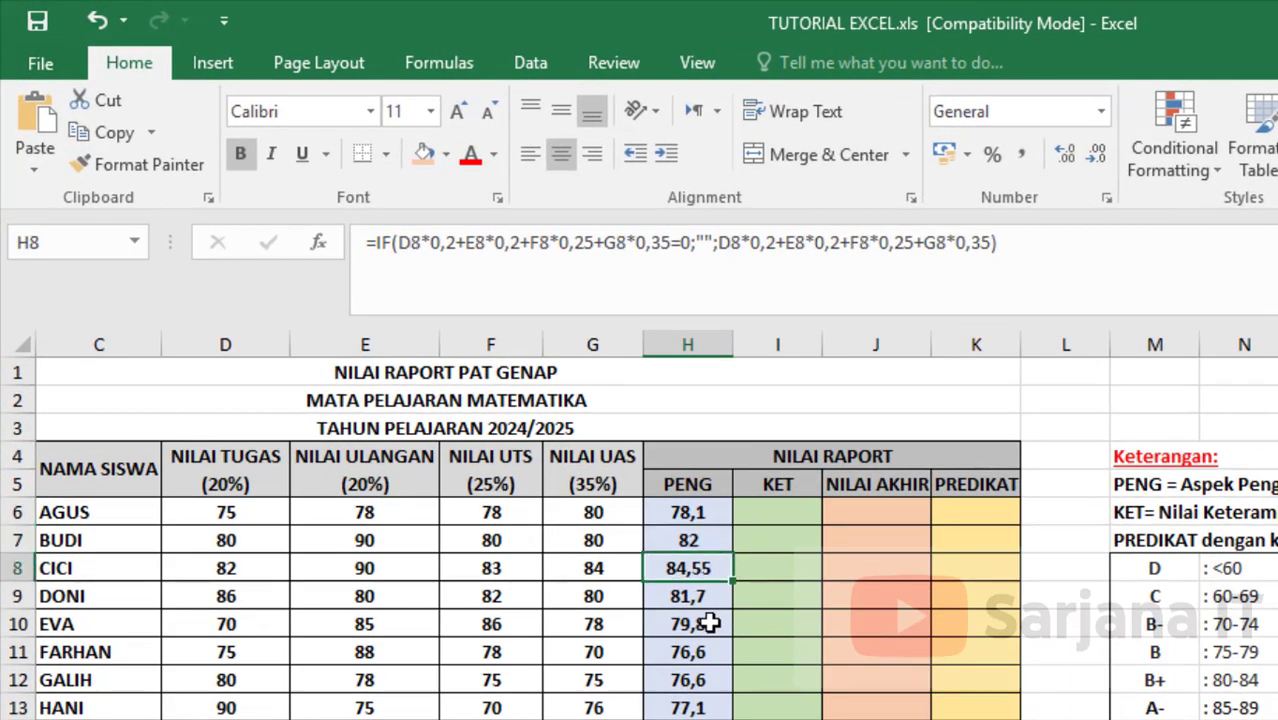
Step: Compare the copied PENG formulas in H7, H8 and H10 with H6's formula
click(706, 620)
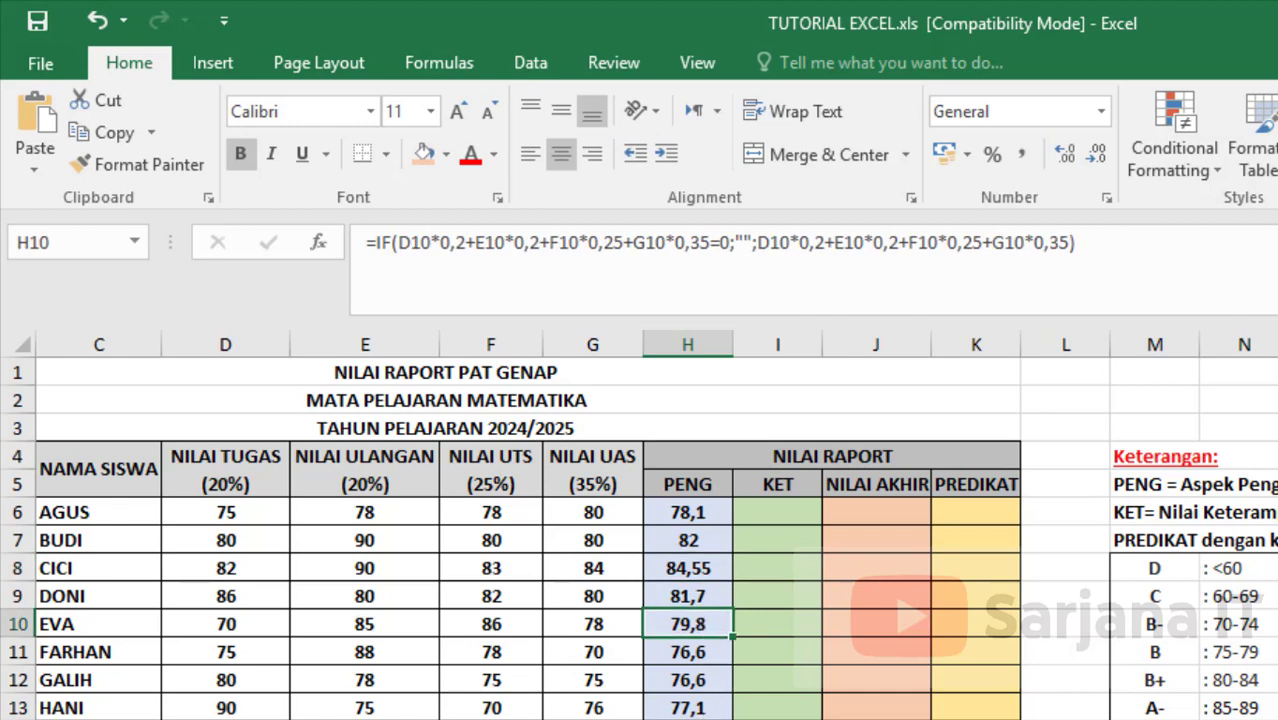
click(687, 540)
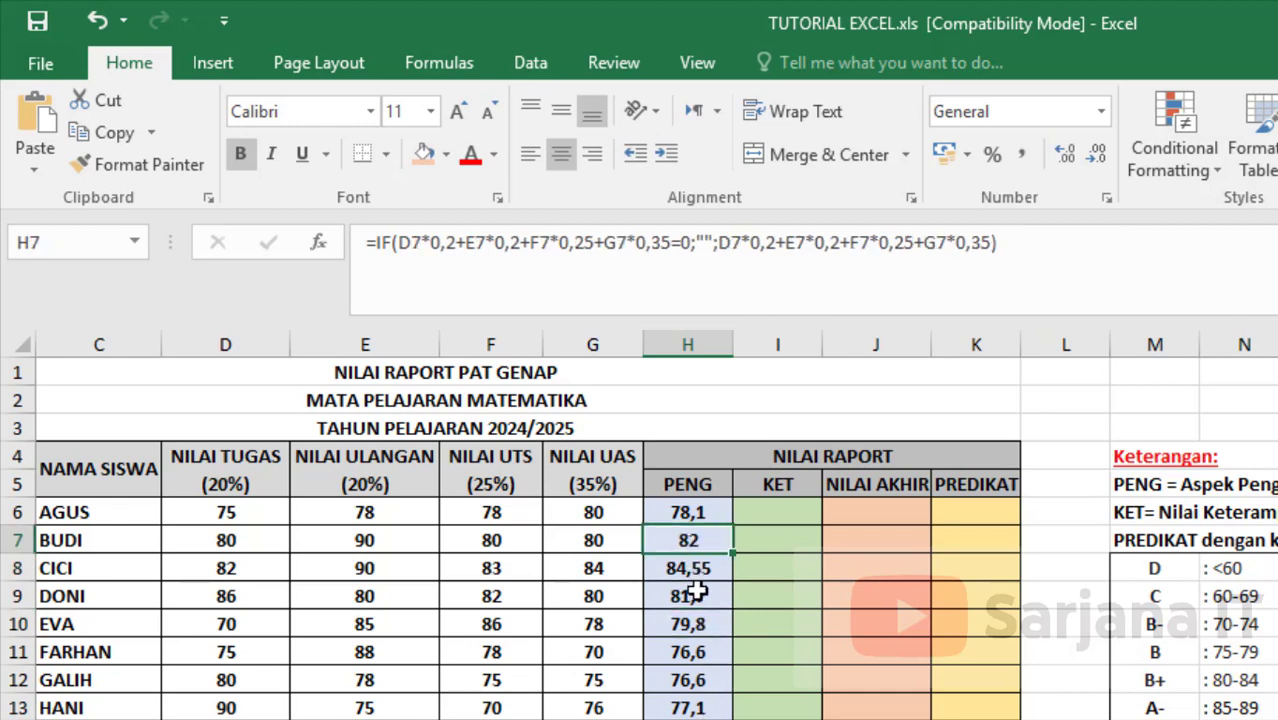
click(700, 569)
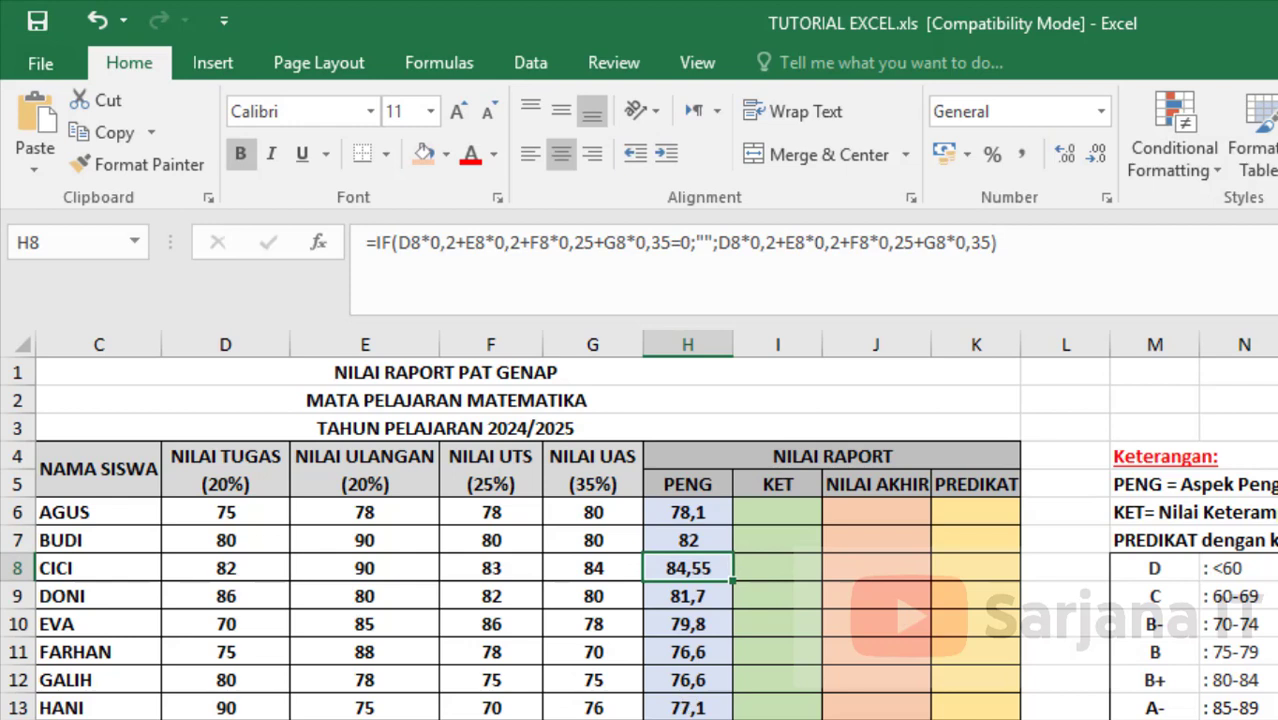
click(690, 652)
click(697, 512)
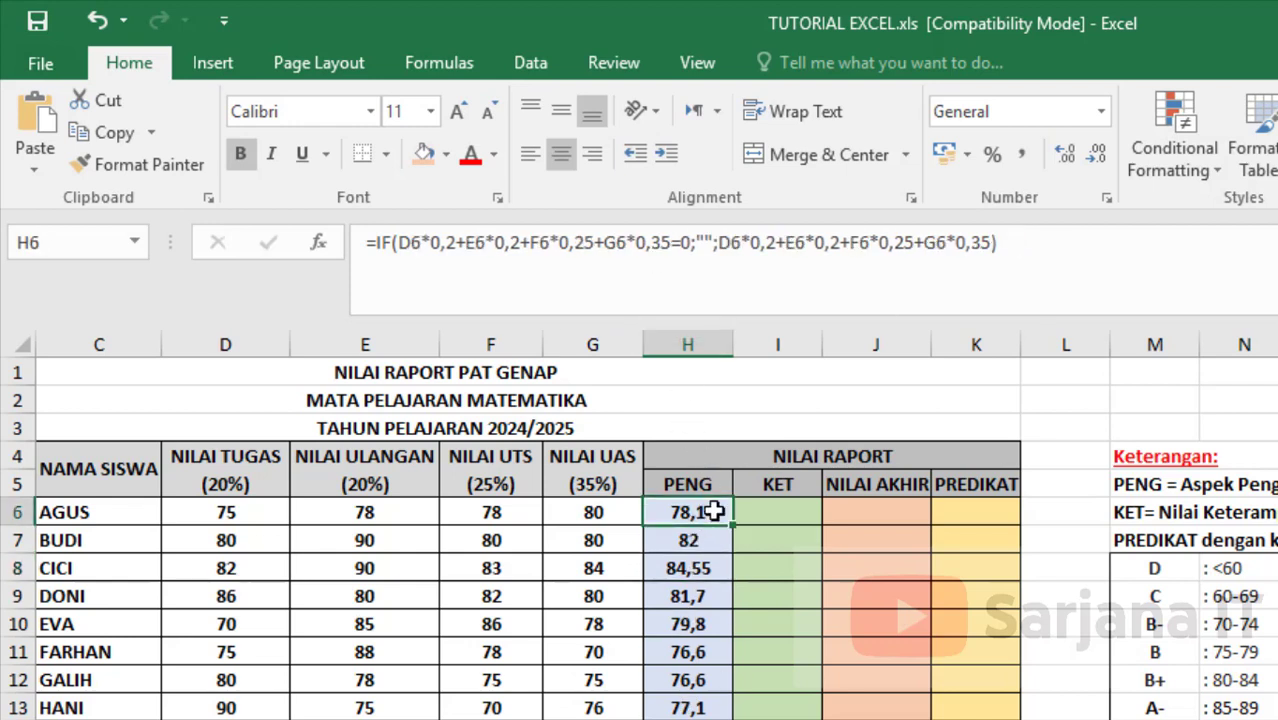
click(710, 542)
click(705, 512)
click(705, 538)
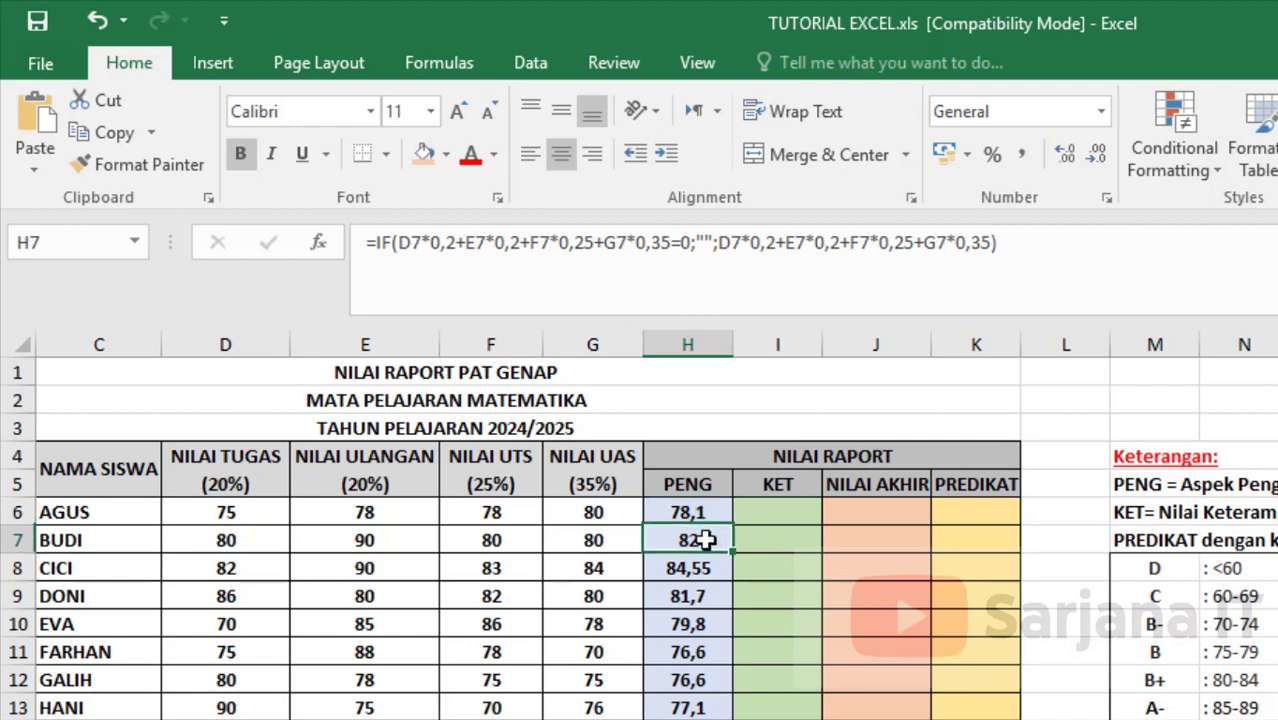
click(700, 511)
click(381, 244)
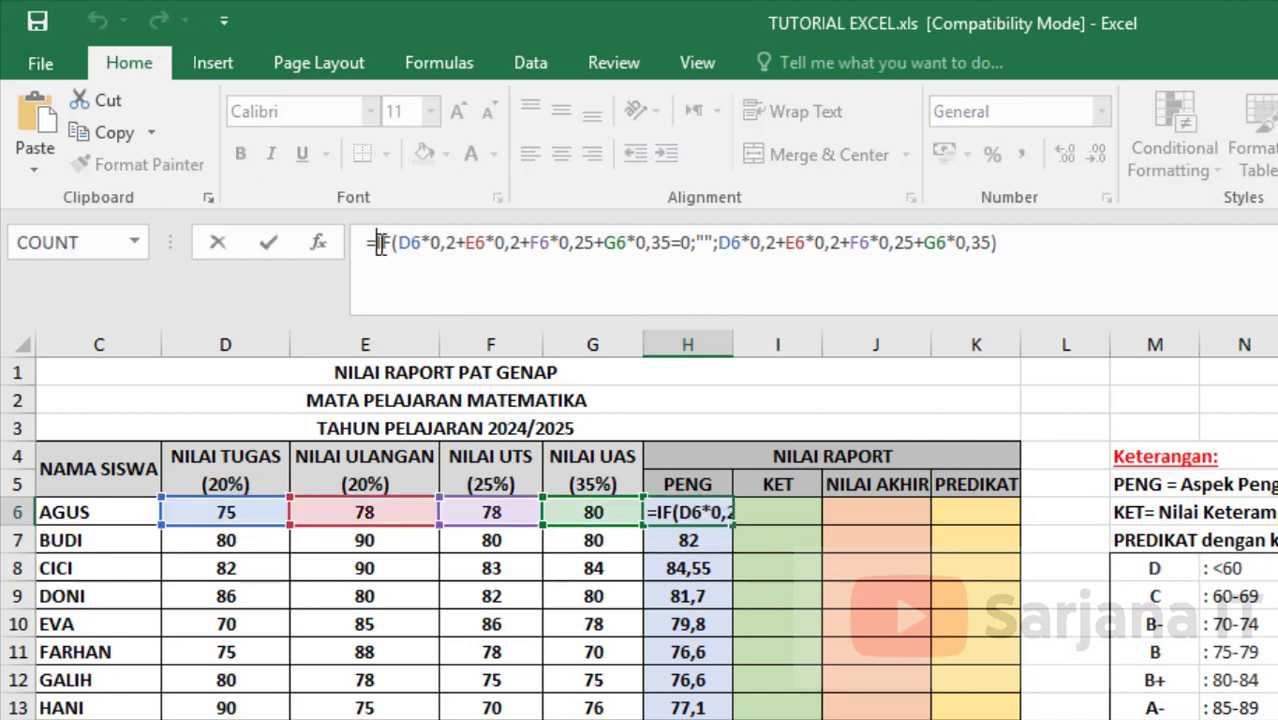
Step: Wrap H6's IF formula in ROUND with 0 decimals, accepting Excel's correction
text(ROUN)
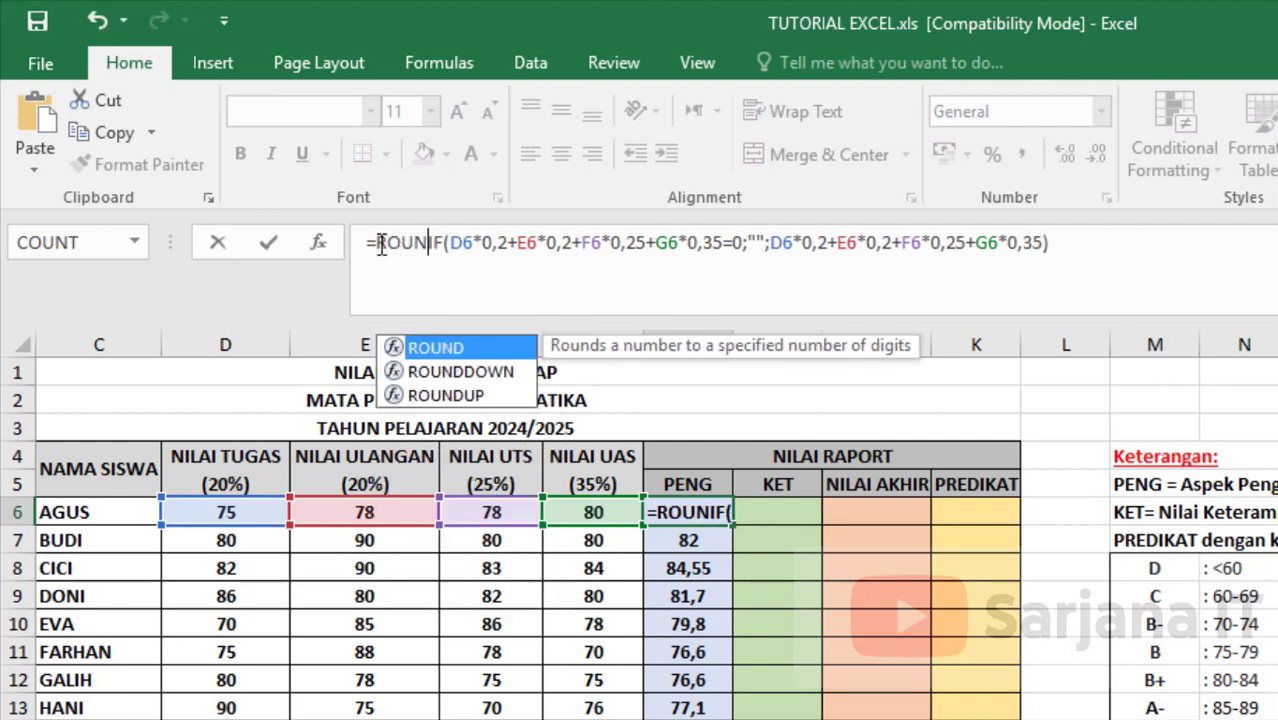
double_click(448, 348)
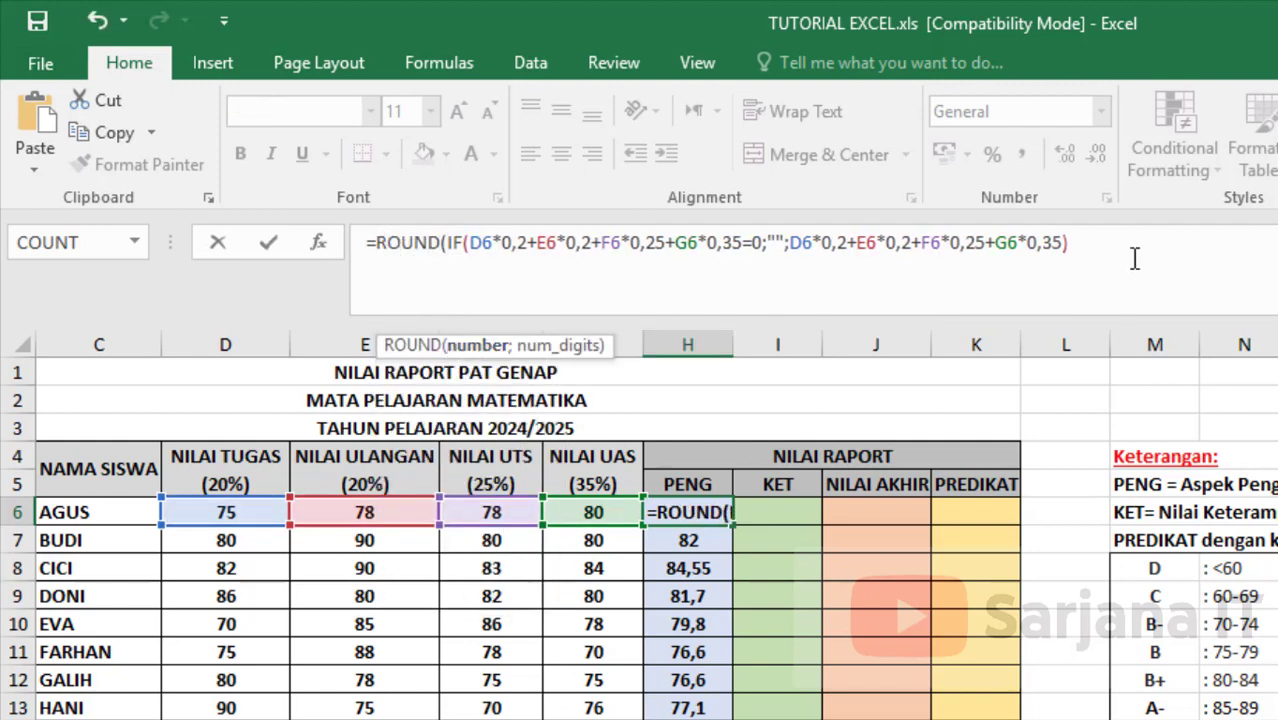
text(;)
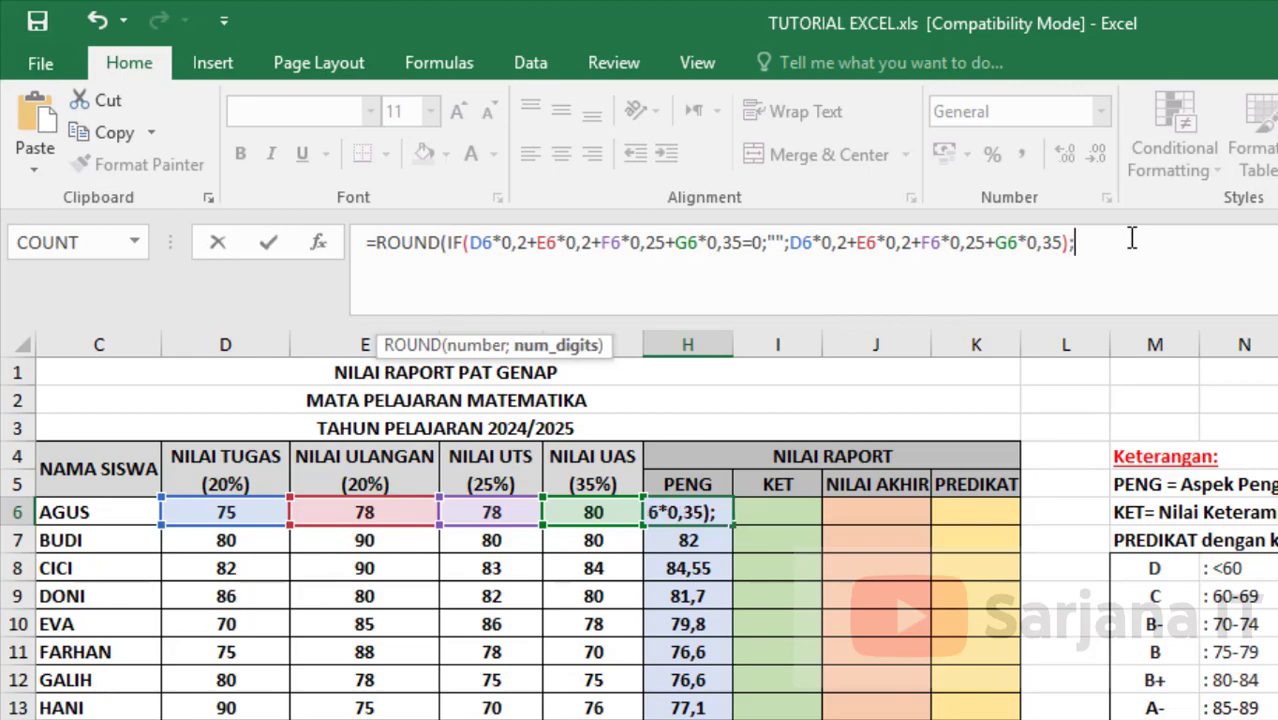
text(0)
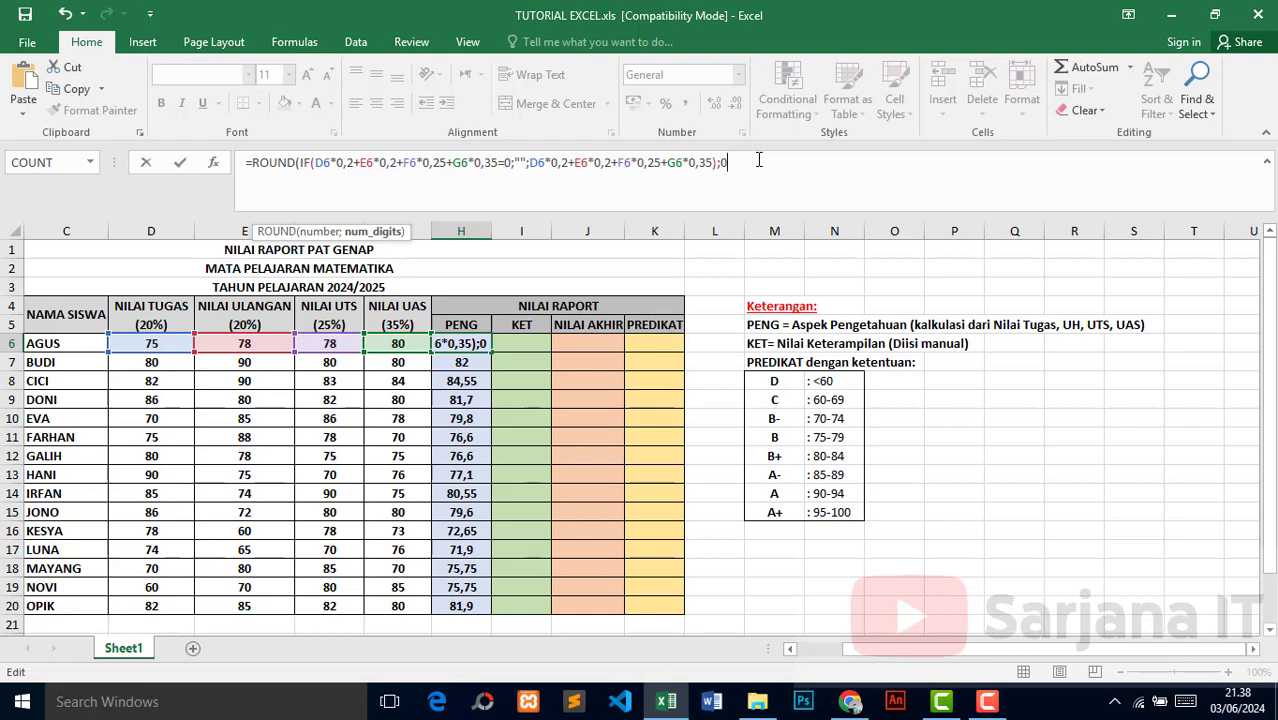
key(Return)
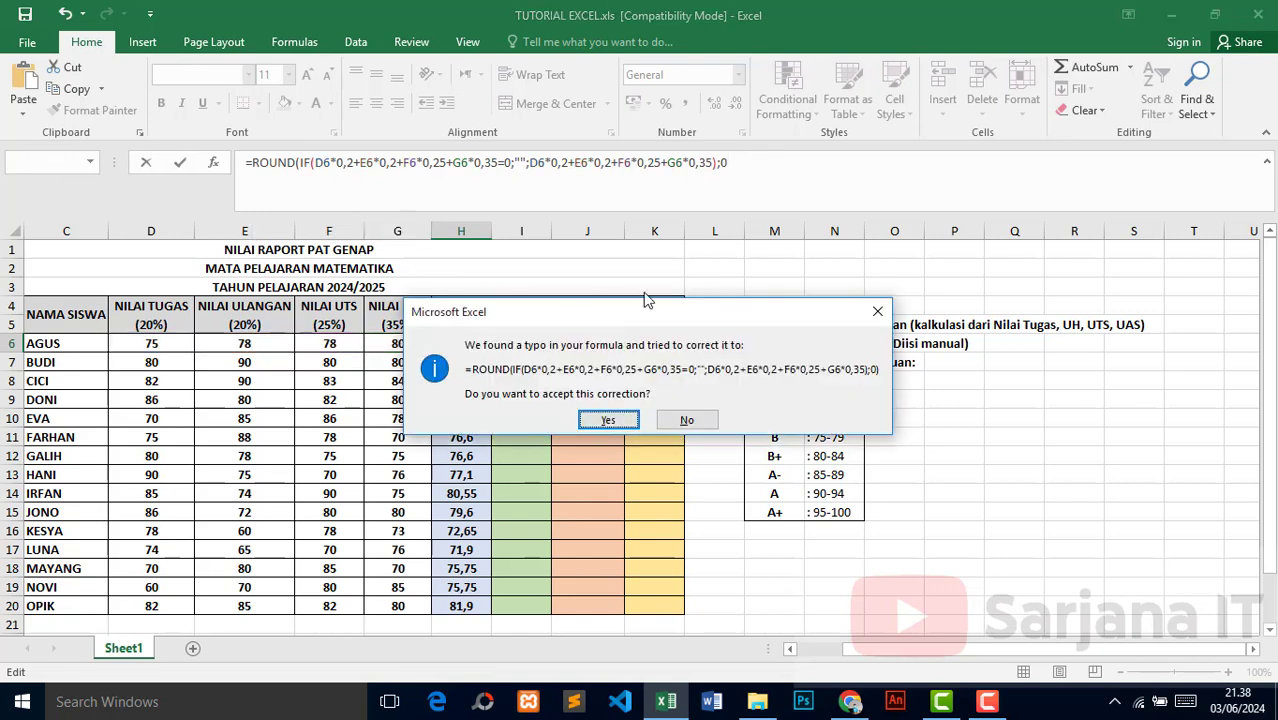
click(615, 423)
click(474, 346)
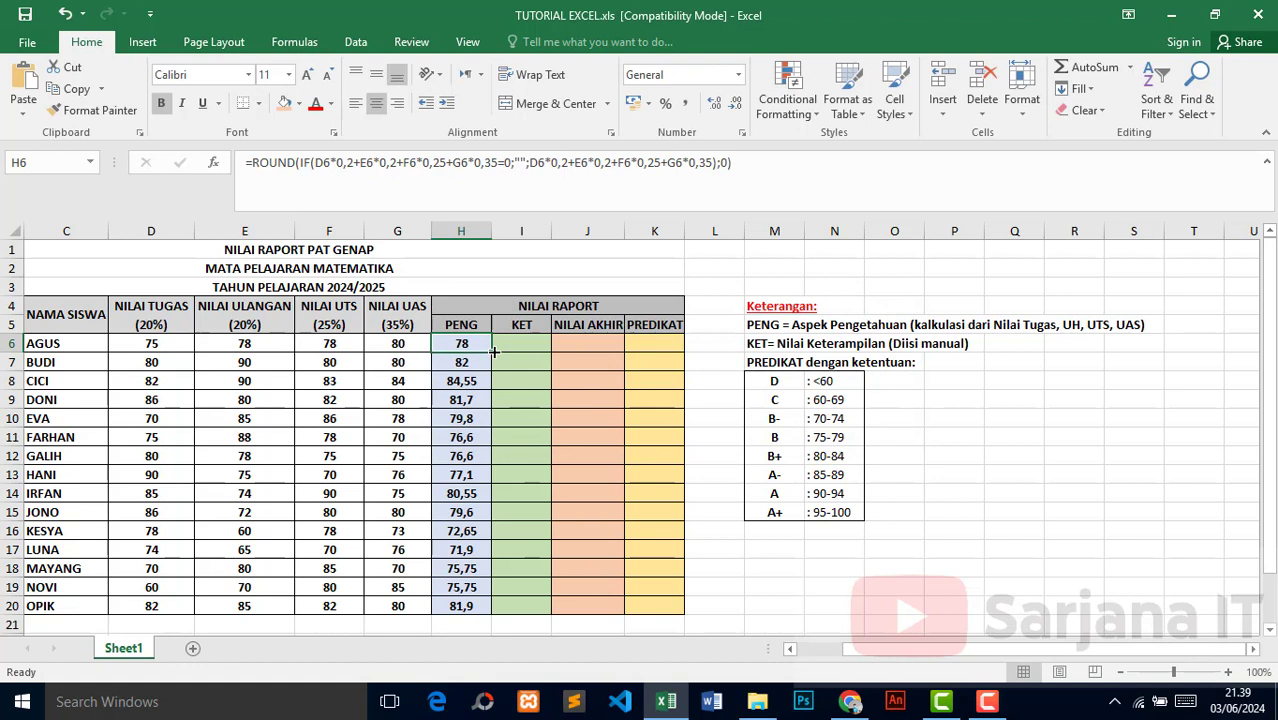
Step: Fill the rounded PENG formula down to H20 and check the whole scores in H7 and H8
drag(494, 352, 472, 612)
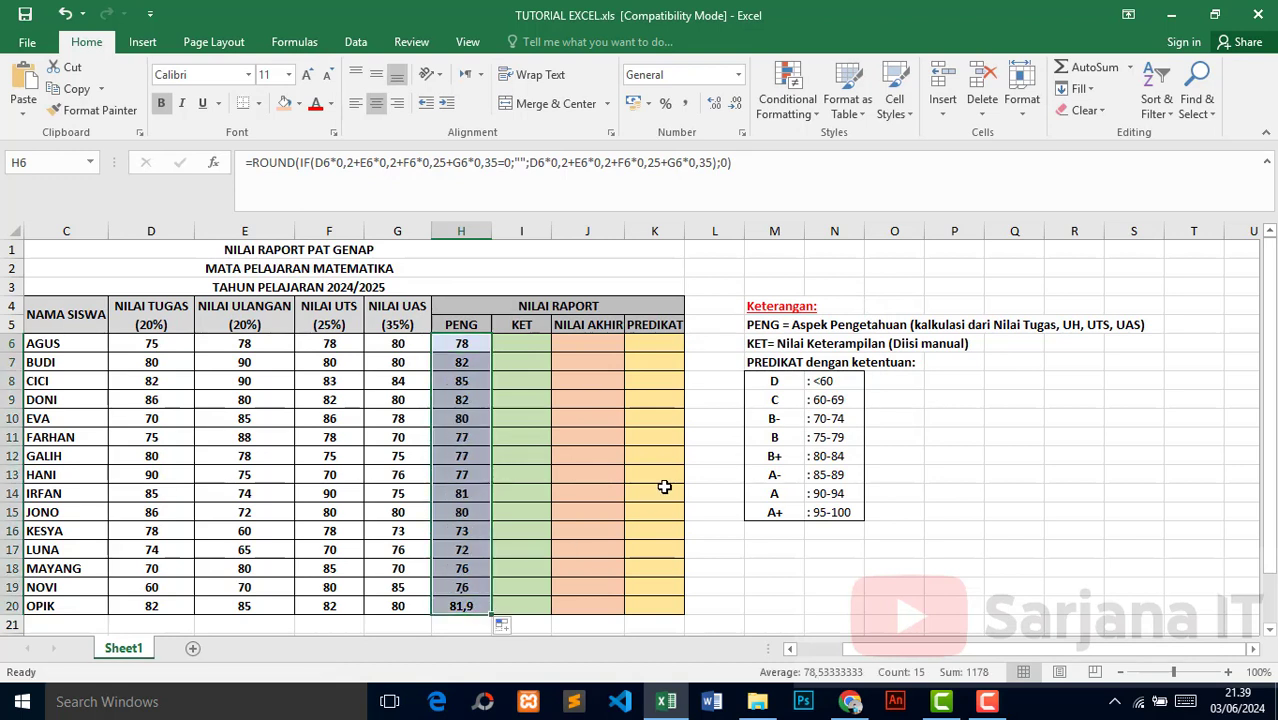
click(457, 362)
click(463, 343)
click(463, 363)
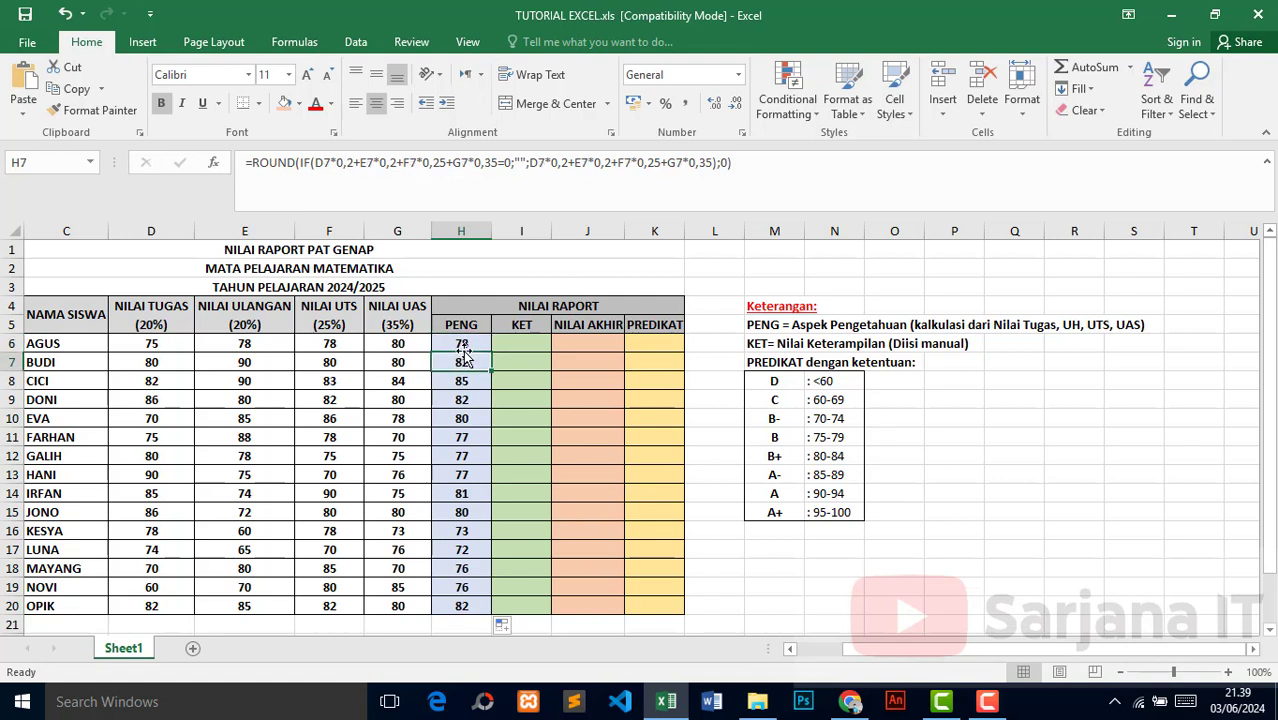
click(467, 374)
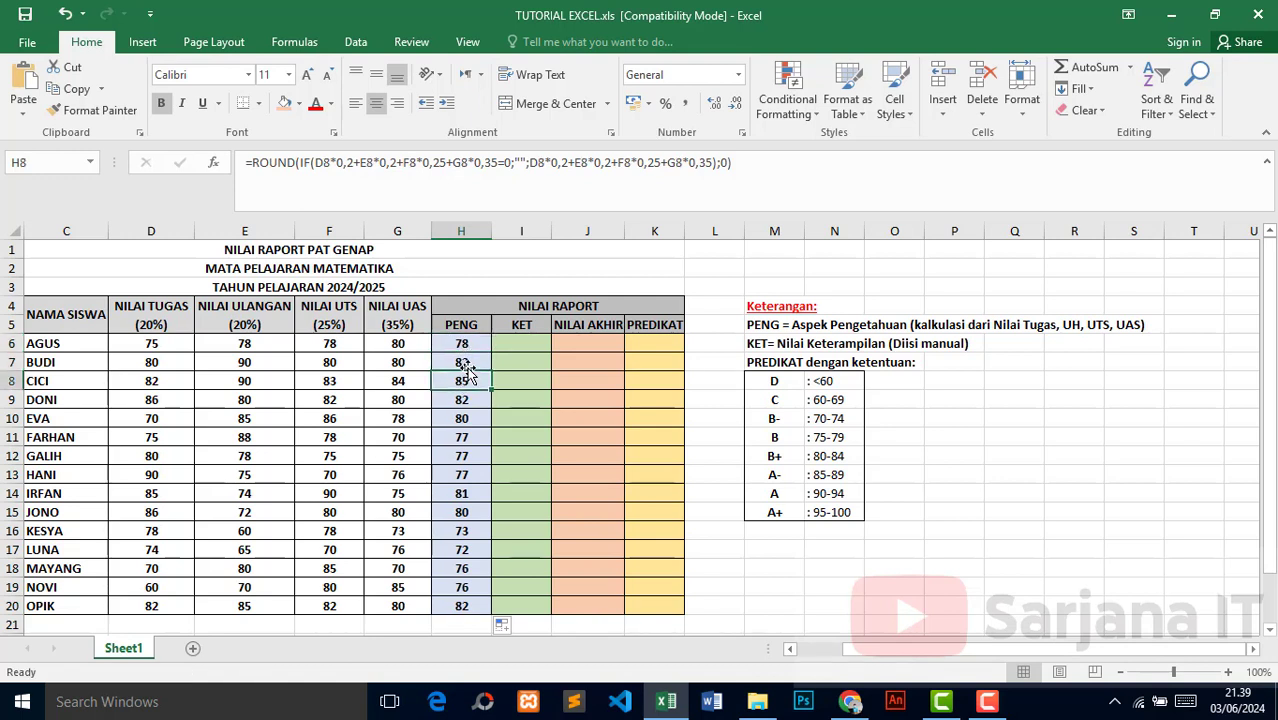
click(468, 363)
Step: Enter KET scores 75, 77, 90, 80, 85, 75, 70 for AGUS through GALIH in column I
click(506, 341)
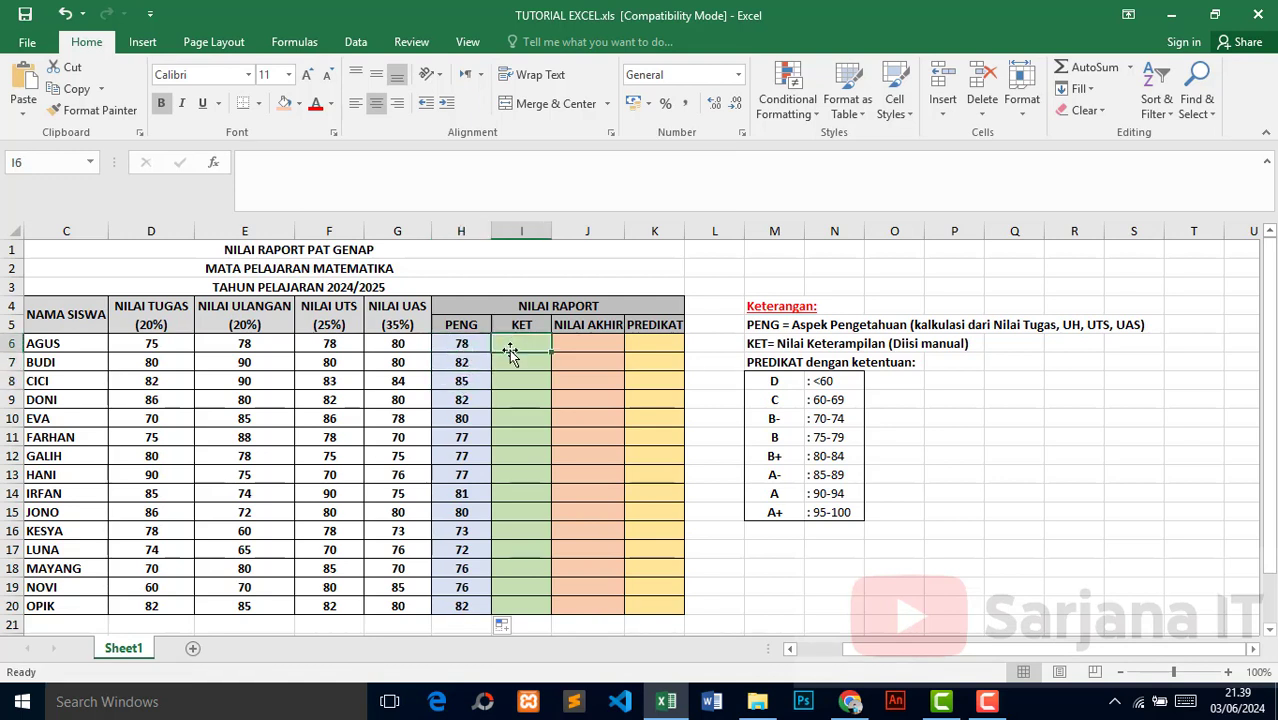
click(530, 362)
click(528, 345)
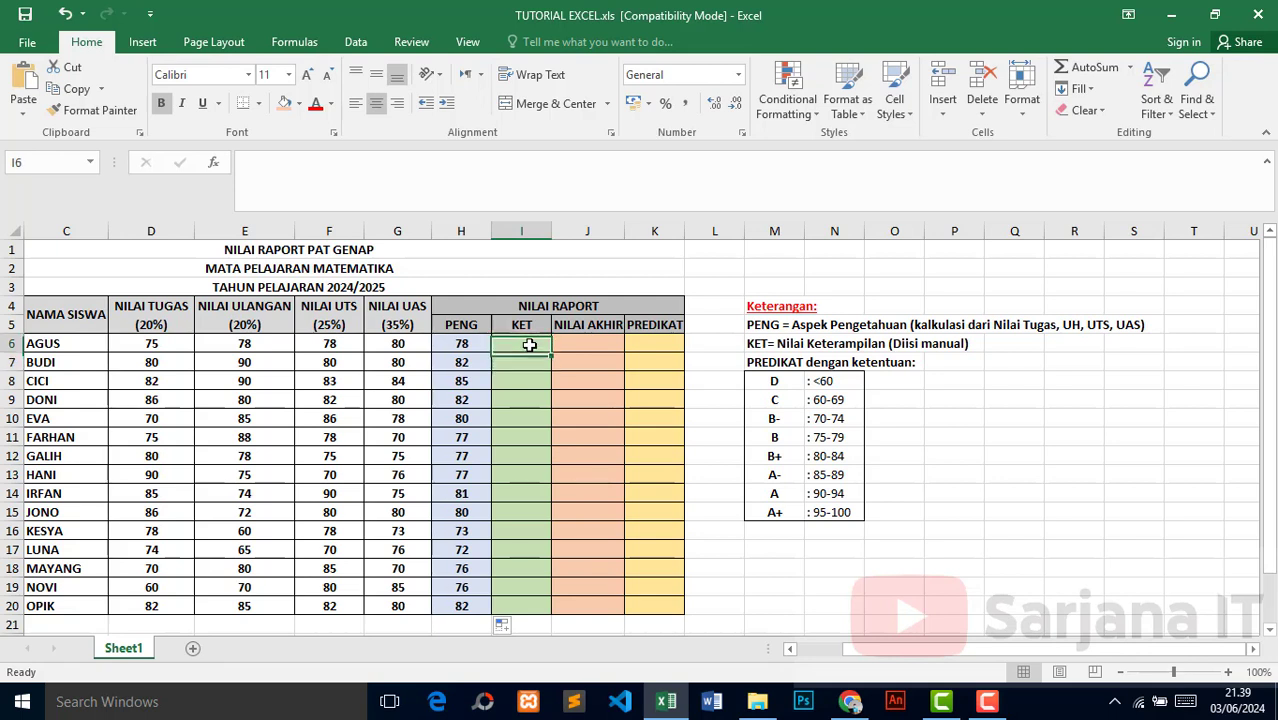
click(757, 344)
click(526, 344)
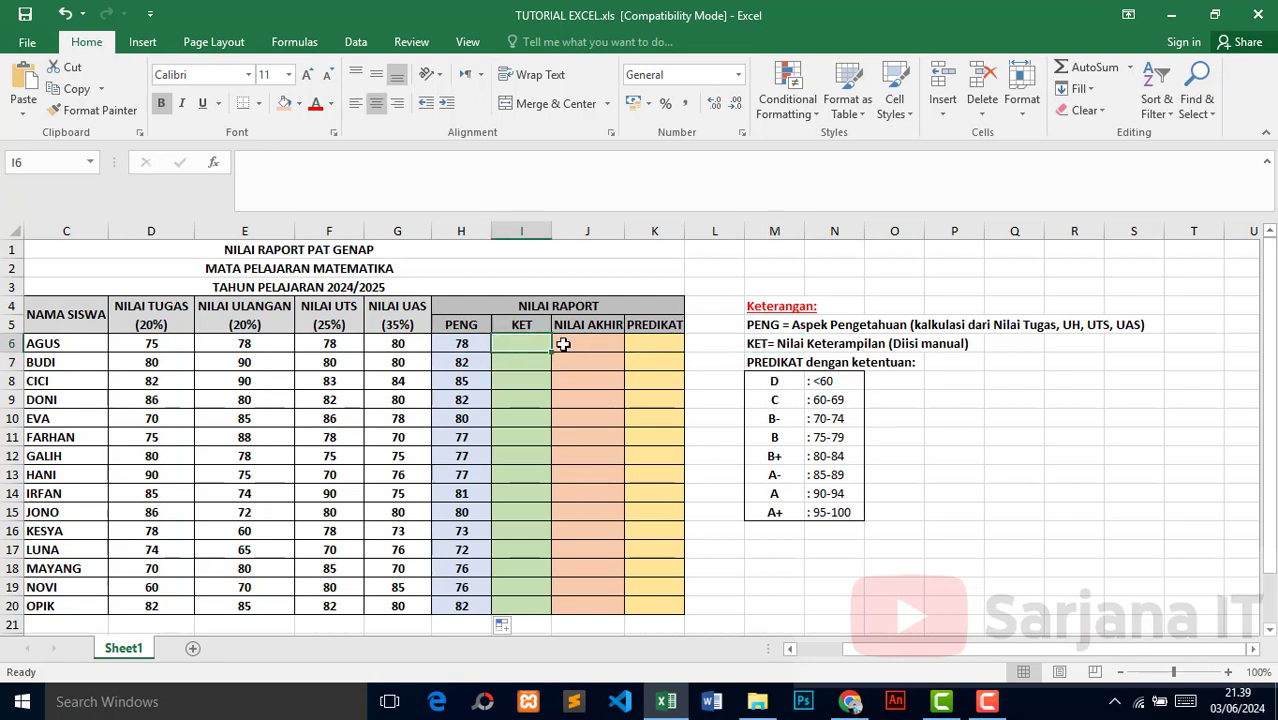
text(75)
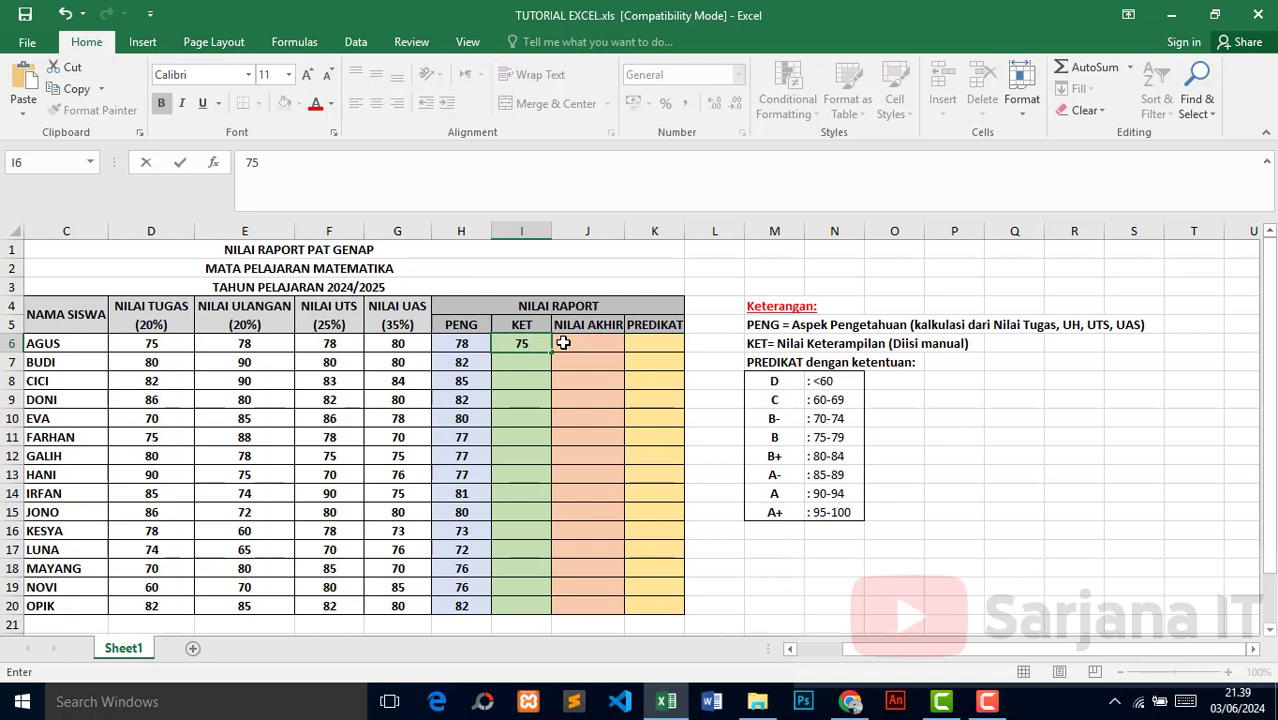
key(Return)
text(77)
key(Return)
text(9)
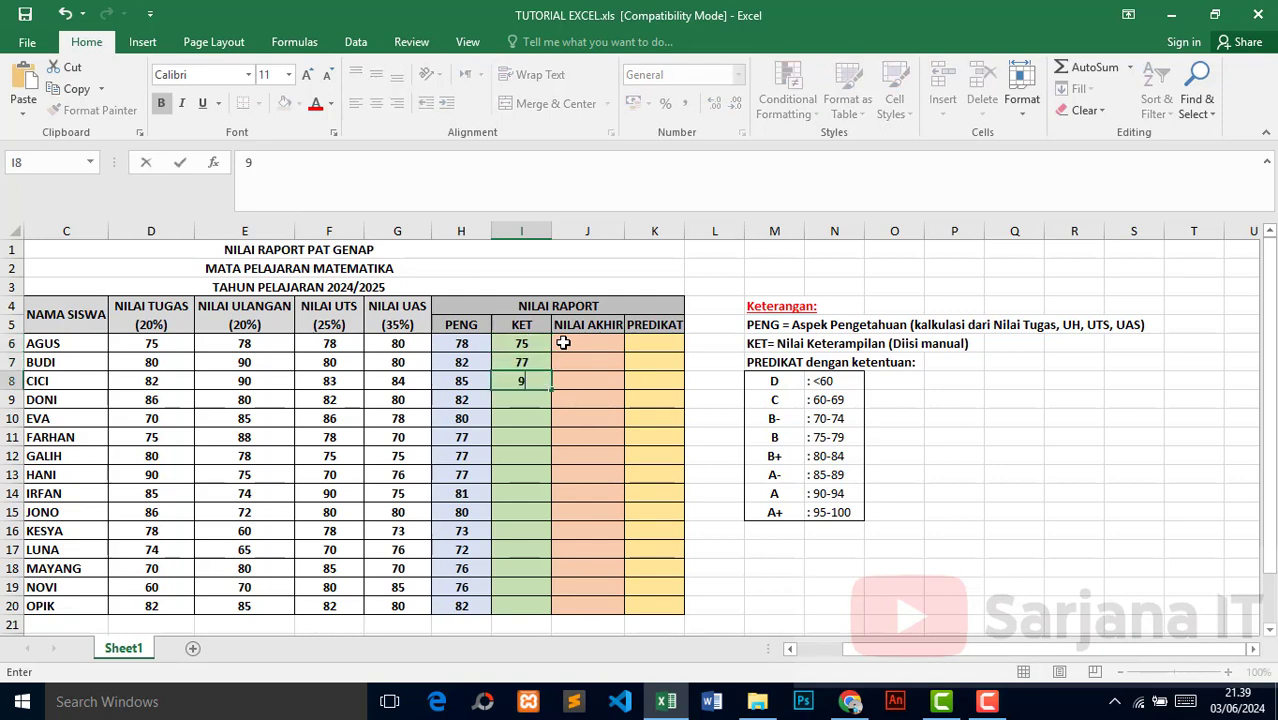
text(0)
key(Return)
text(80)
key(Return)
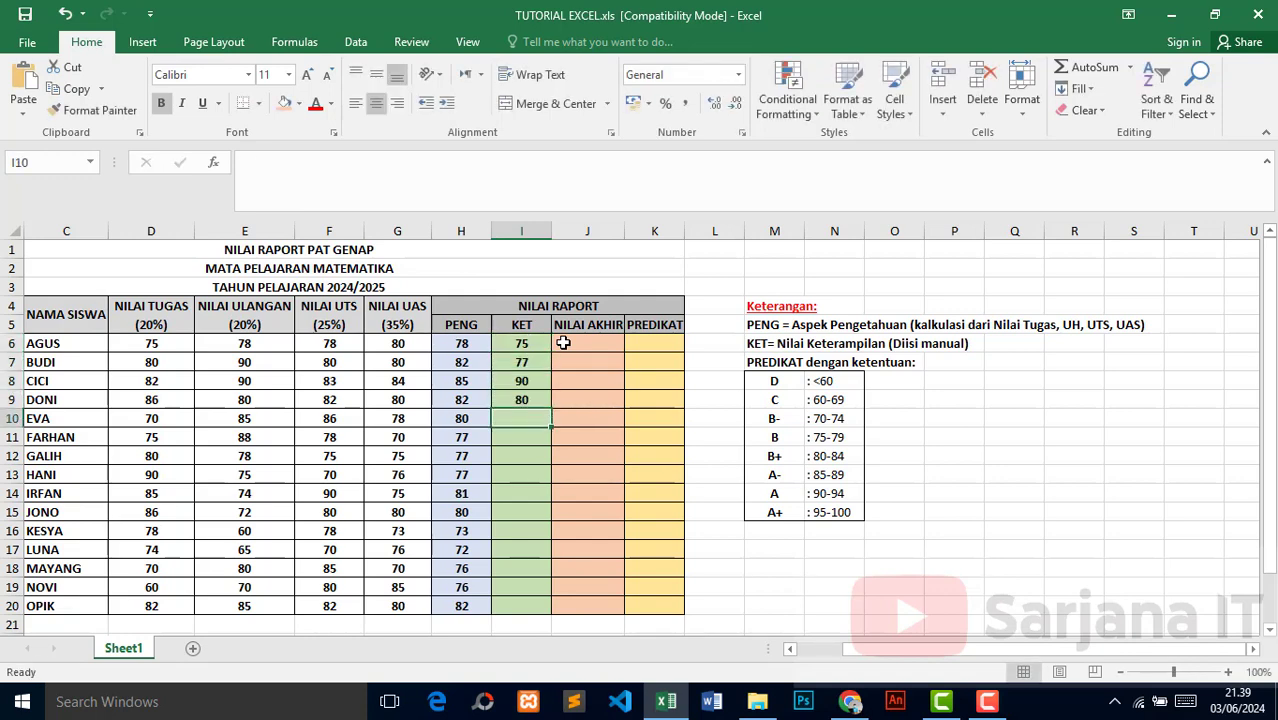
text(85)
key(Return)
text(75)
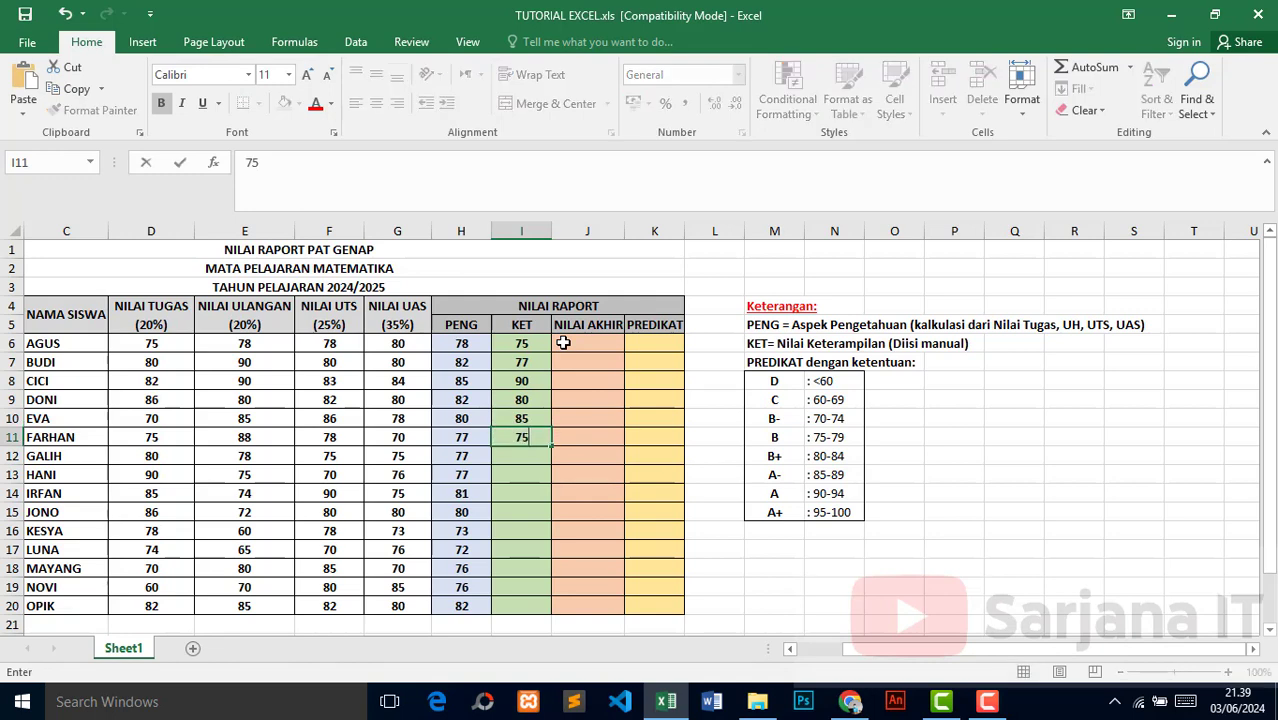
key(Return)
text(70)
key(Return)
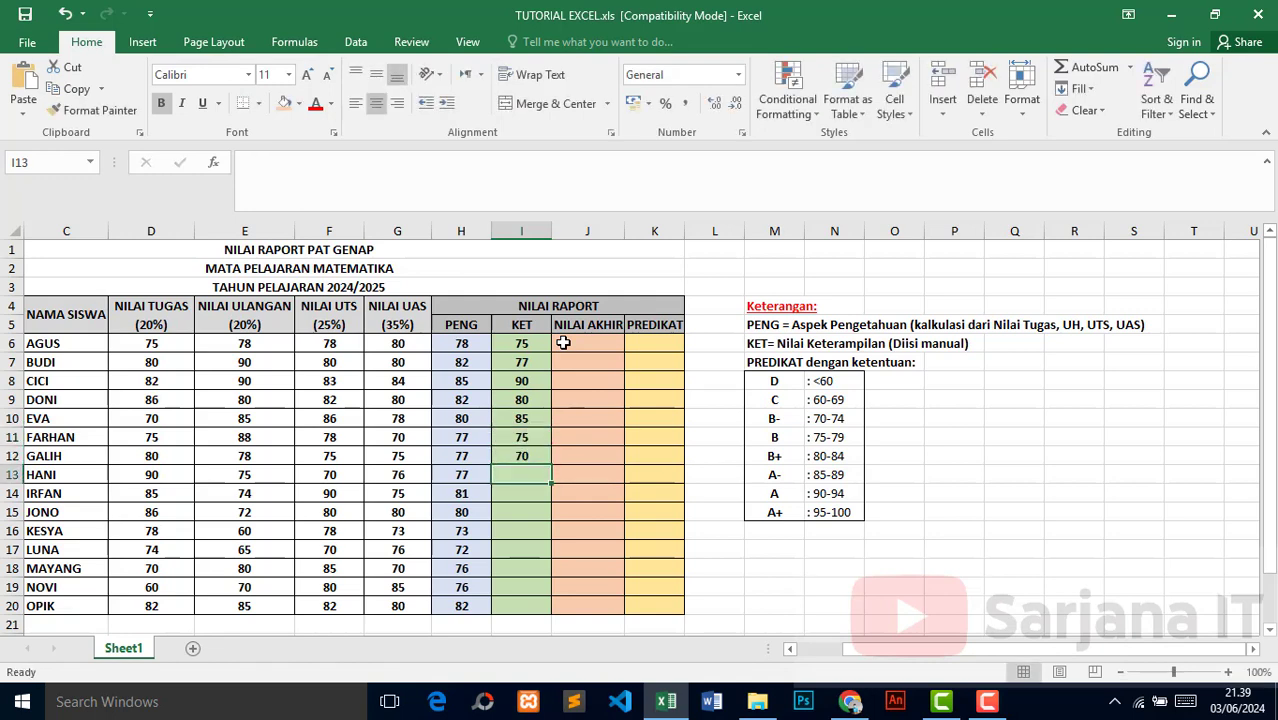
Step: Enter KET scores 75, 75, 70, 70, 75, 70, 80, 85 for HANI through OPIK
text(75)
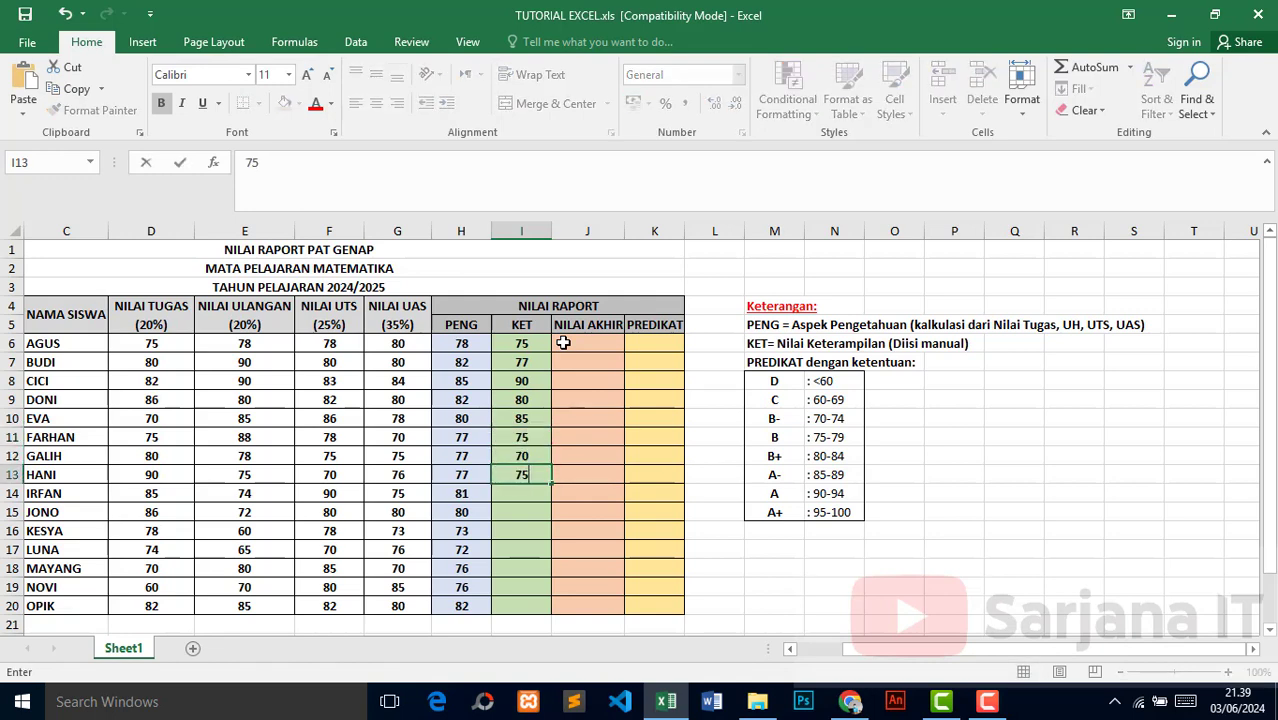
key(Return)
text(7)
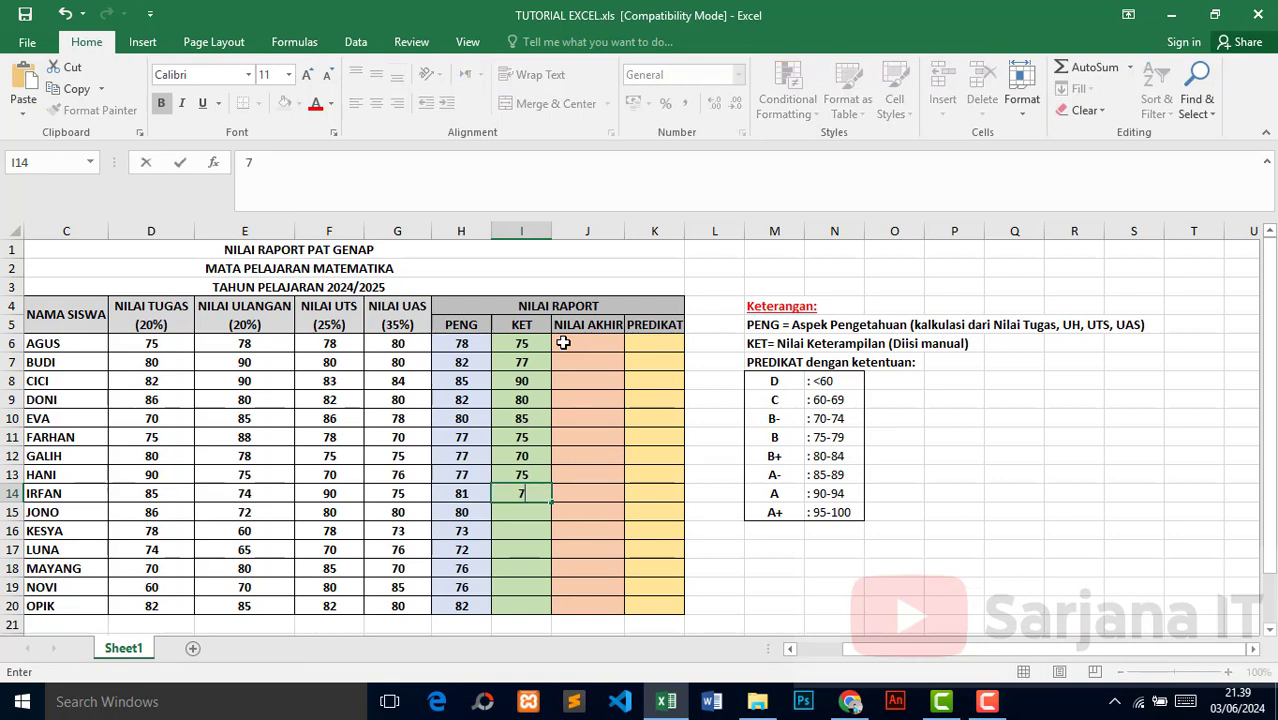
text(5)
key(Return)
text(7)
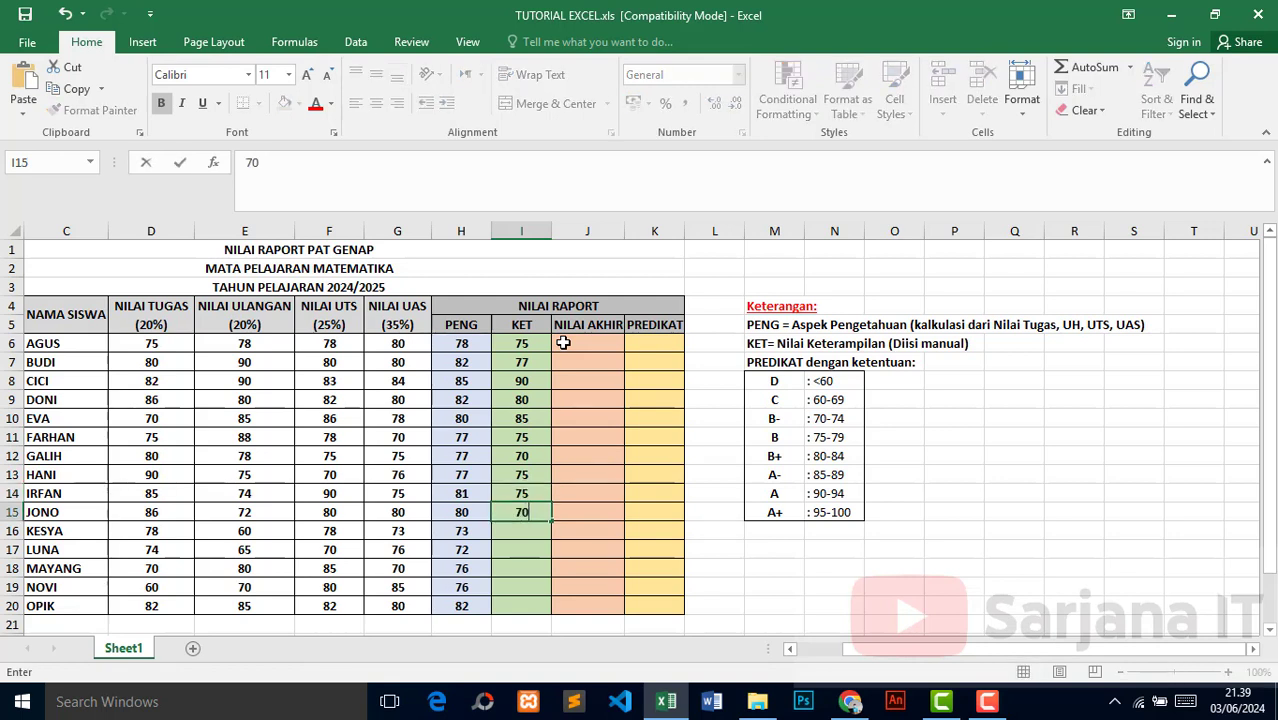
text(0)
key(Return)
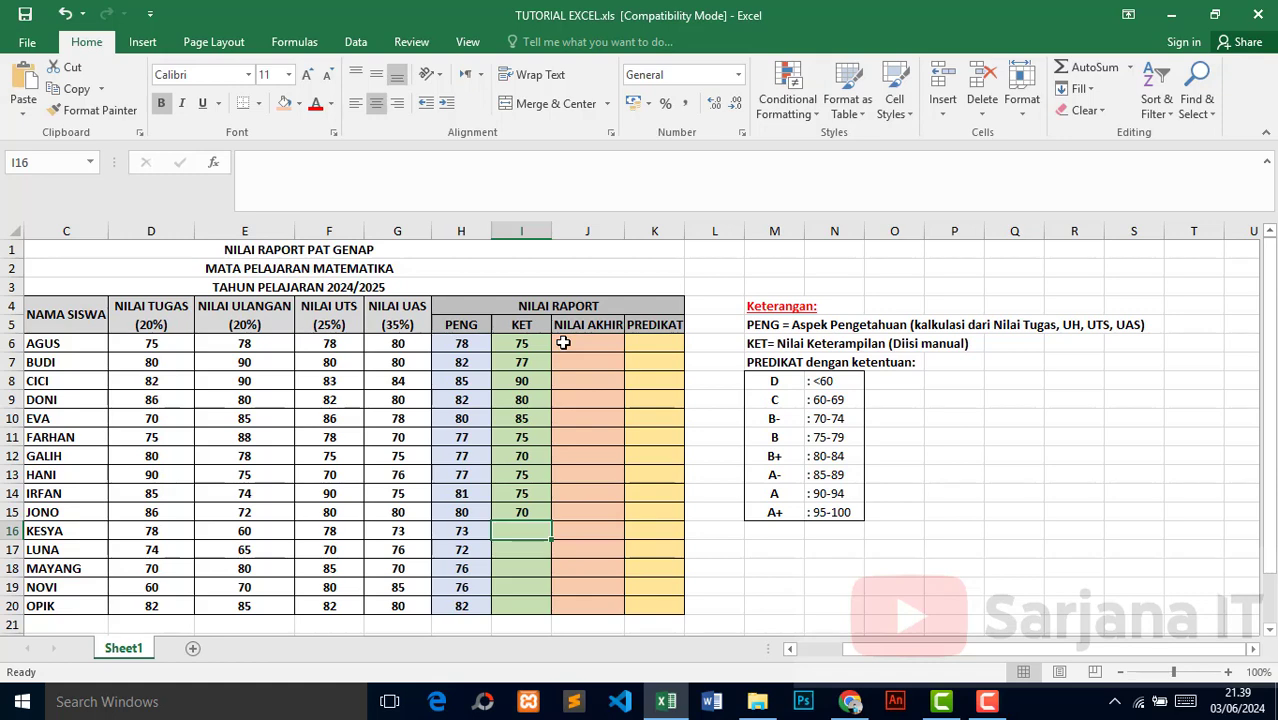
text(70)
key(Return)
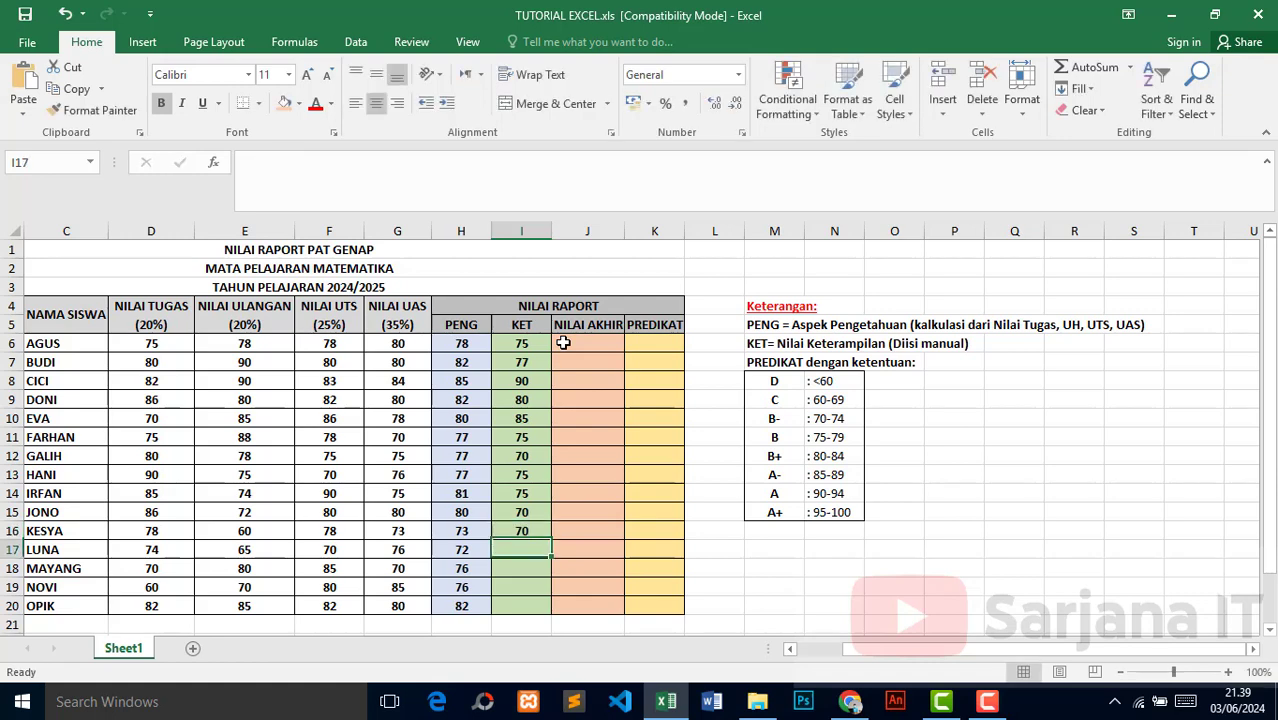
text(75)
key(Return)
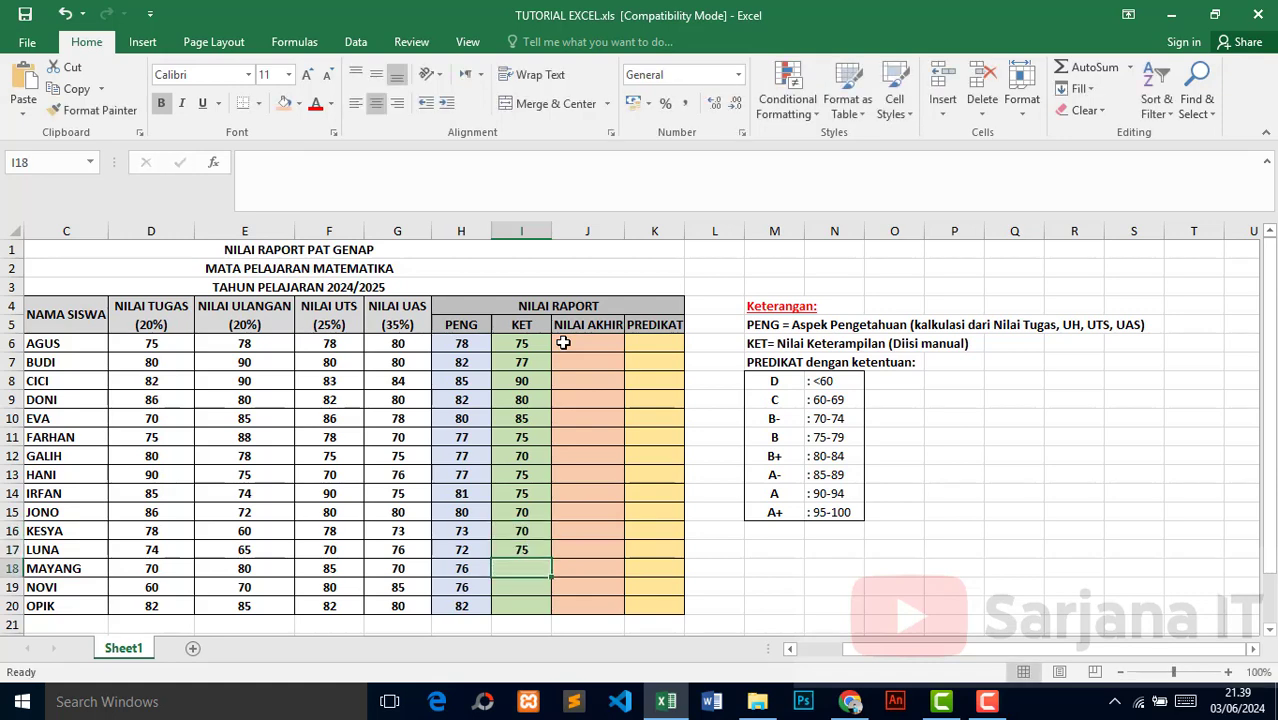
text(70)
key(Return)
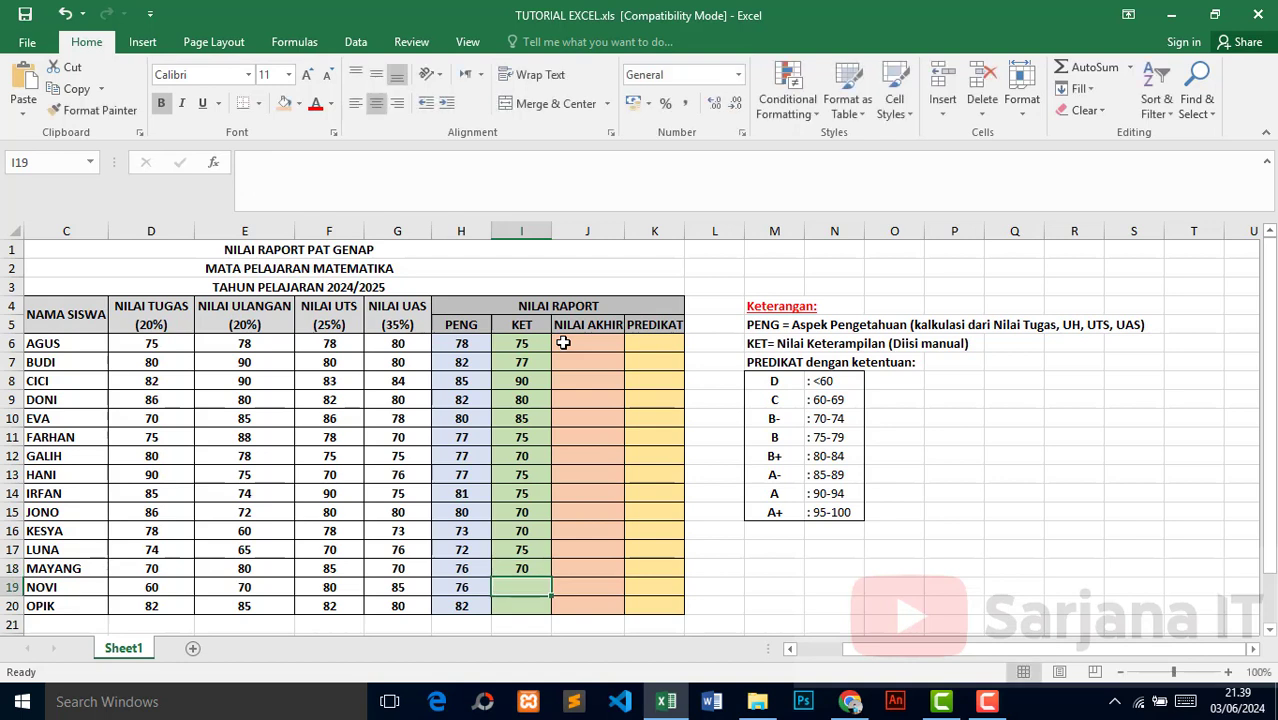
text(80)
key(Return)
text(85)
key(Return)
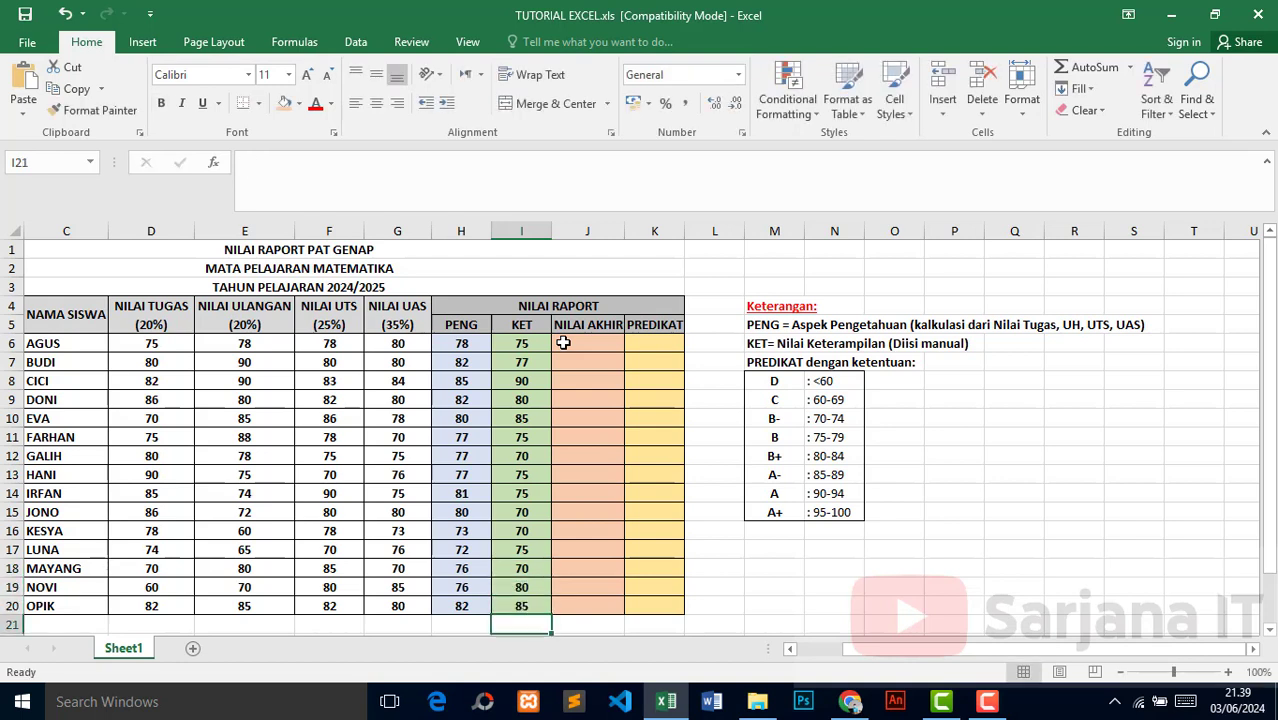
Step: Enter =AVERAGE(H6:I6) in J6 so AGUS's NILAI AKHIR shows 76,5
click(563, 343)
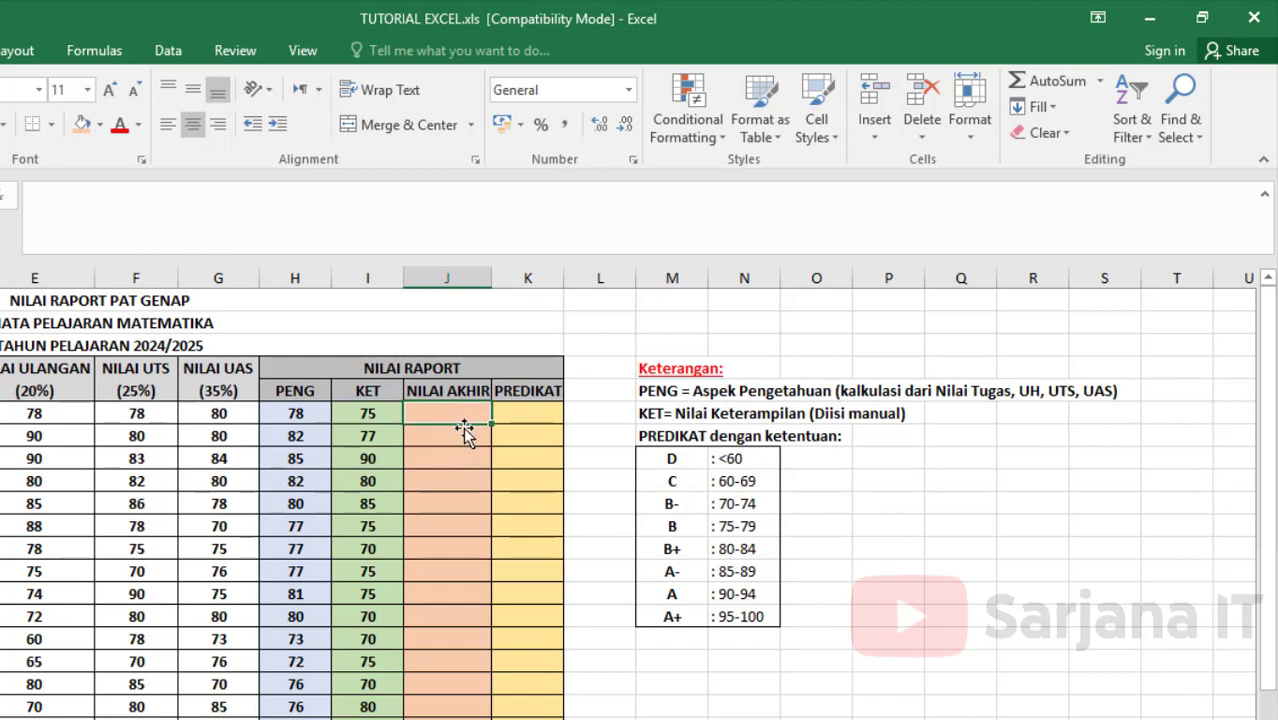
click(463, 430)
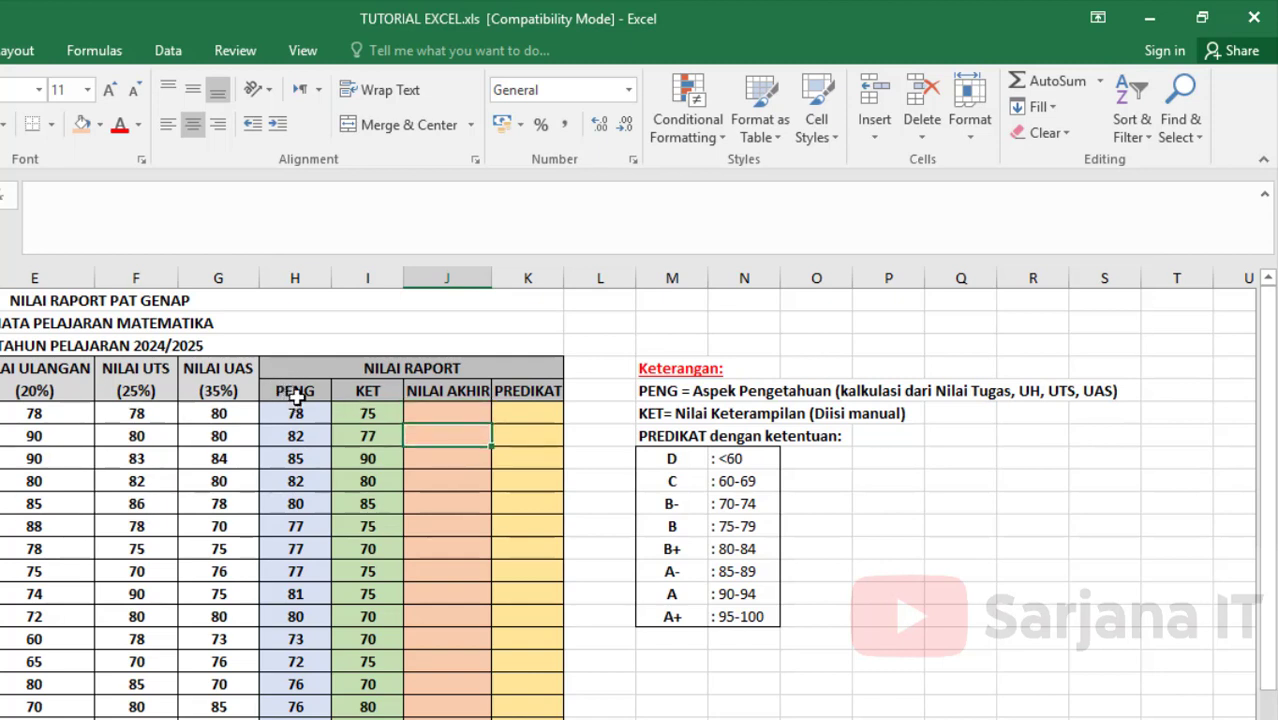
click(297, 395)
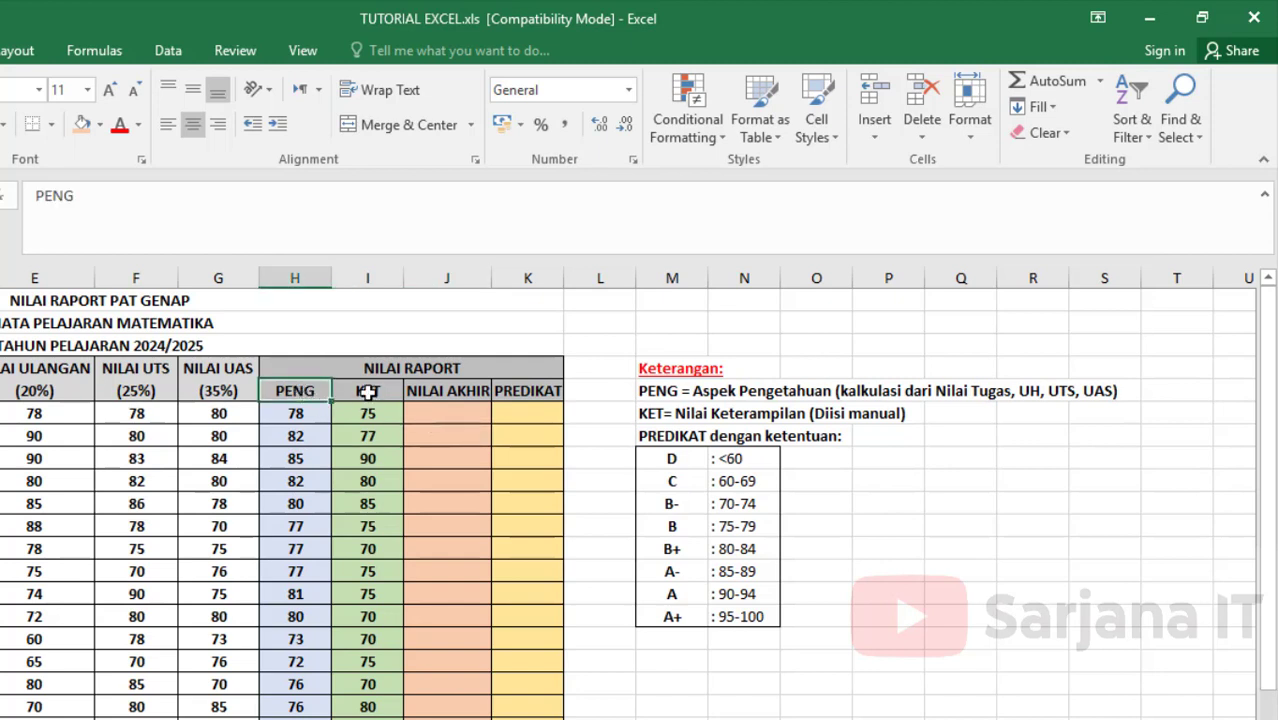
click(364, 393)
click(445, 417)
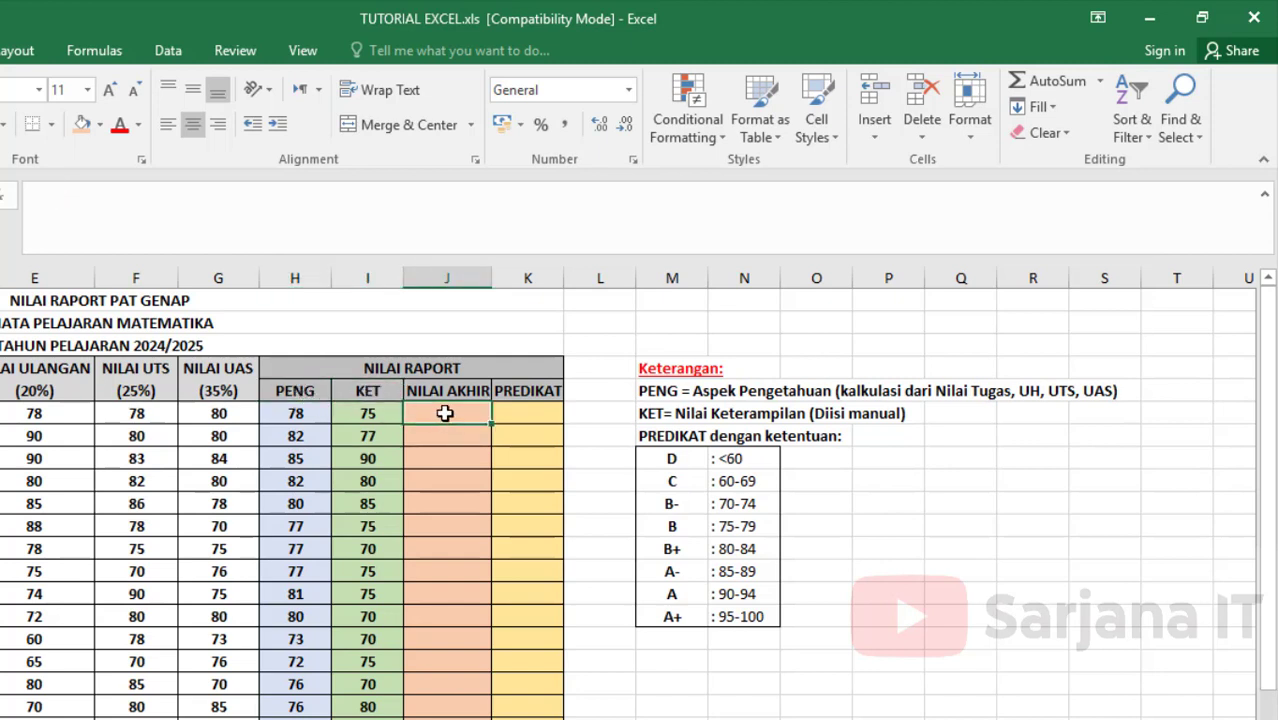
text(=A)
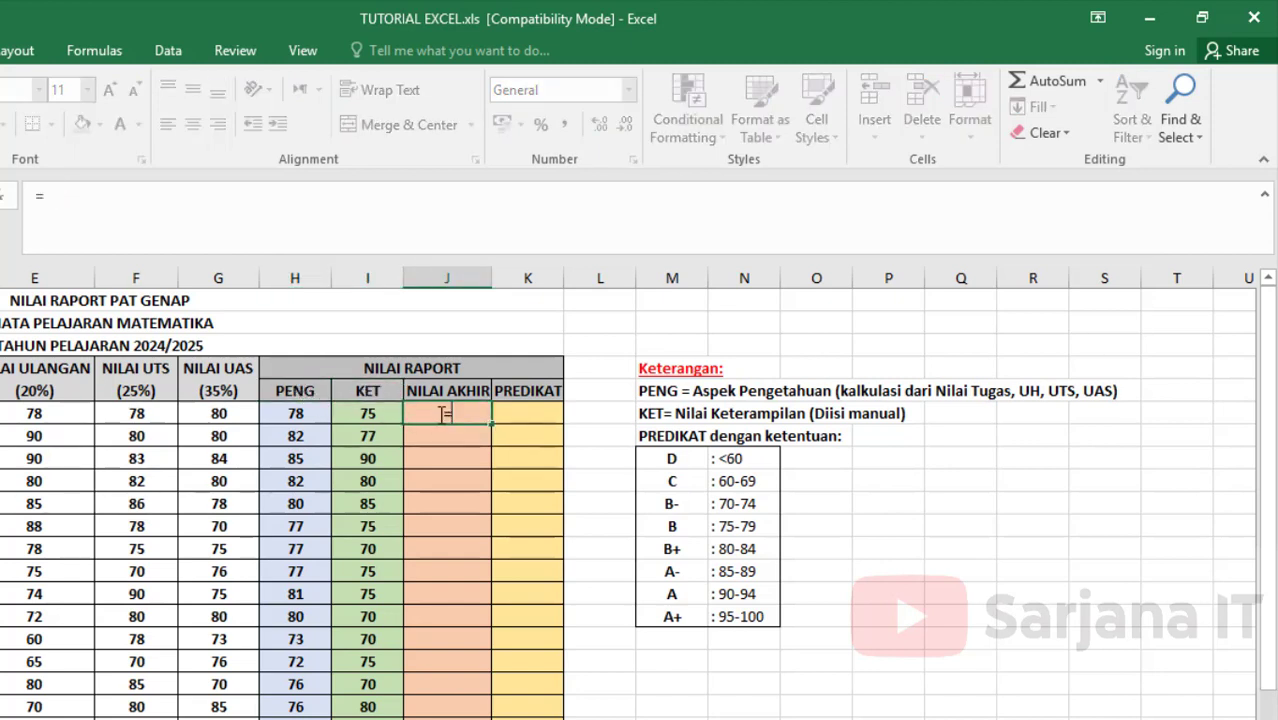
text(V)
key(BackSpace)
text(AV)
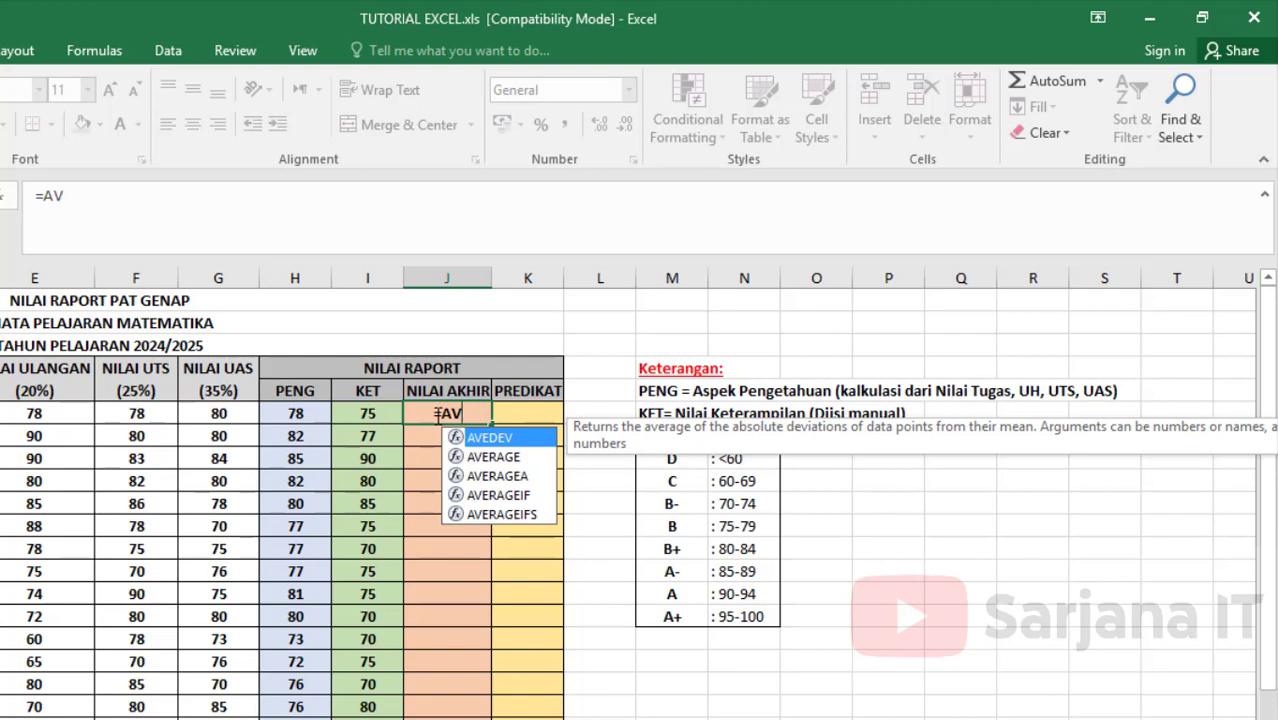
double_click(494, 457)
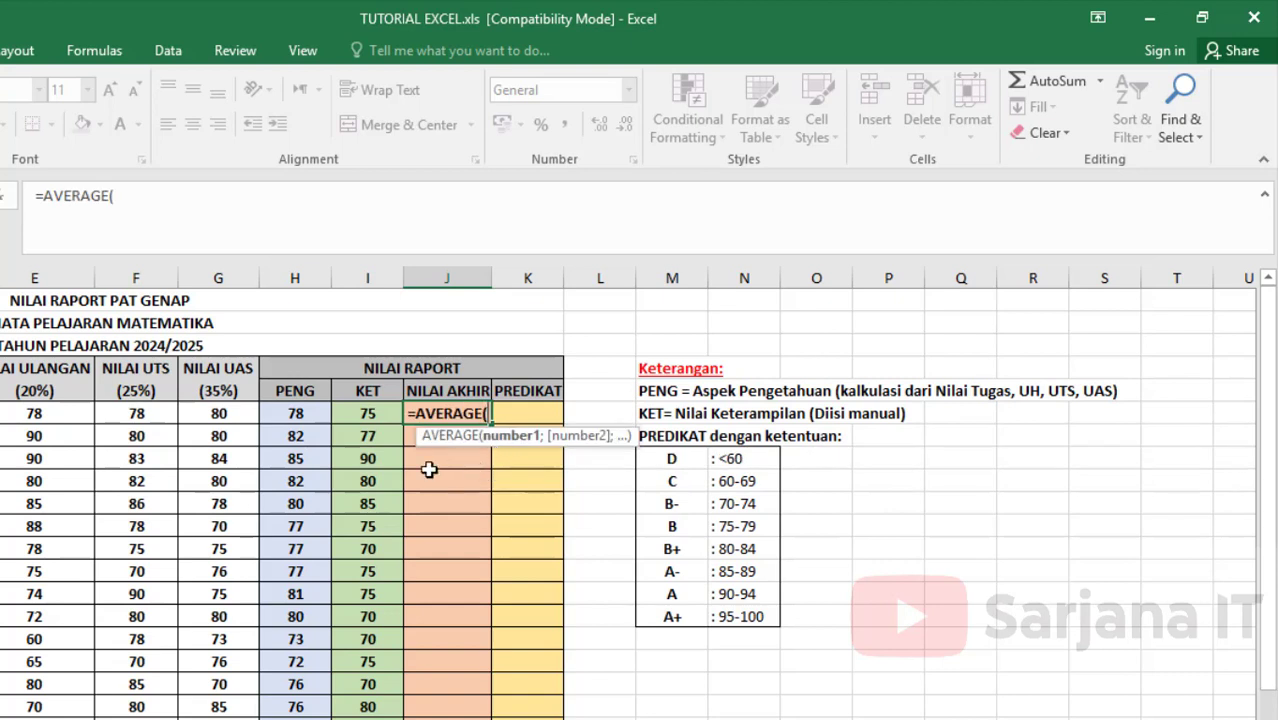
drag(300, 413, 361, 413)
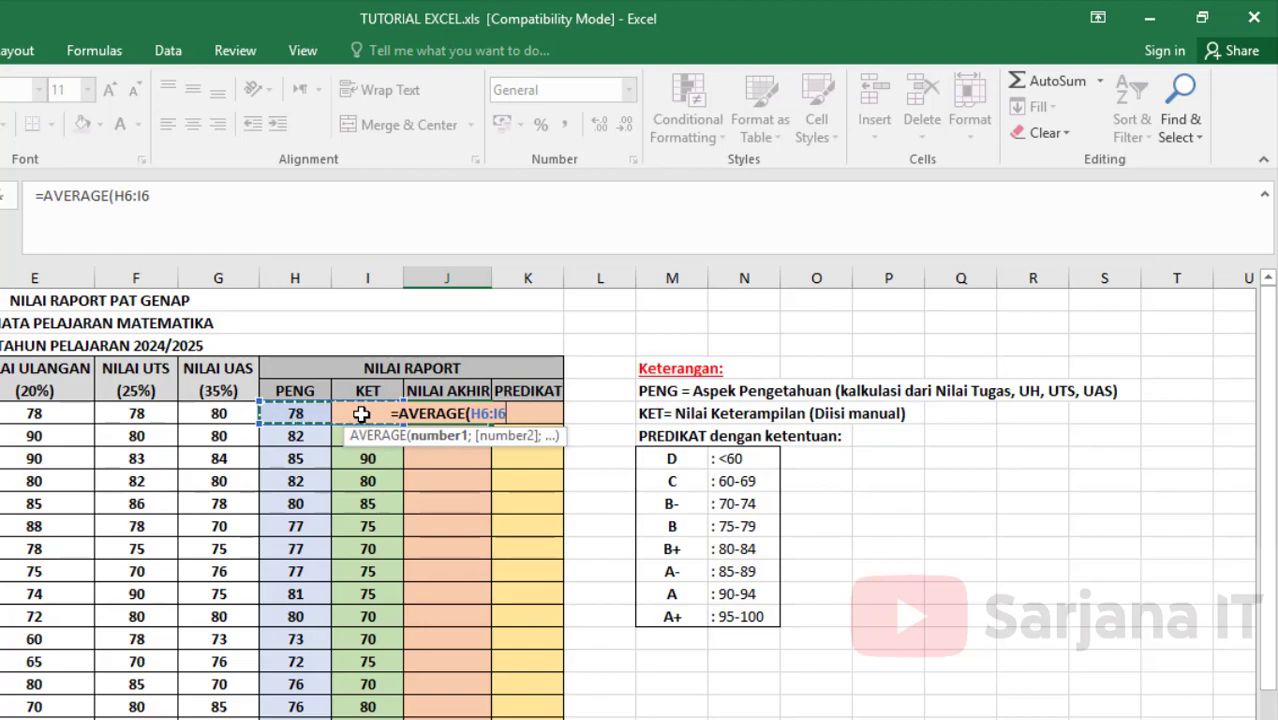
key(Return)
click(445, 413)
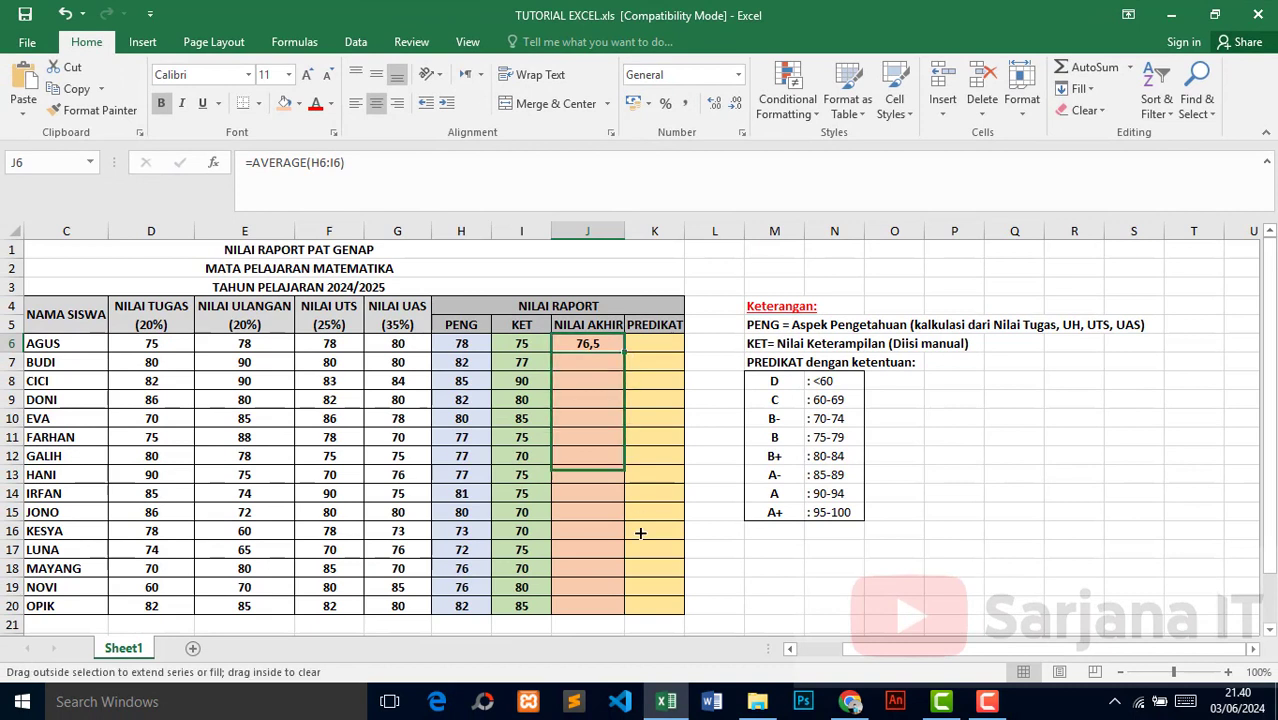
Step: Fill the J6 average down to J20 and spot-check the copied formulas in J7–J9 and J19
drag(624, 353, 640, 608)
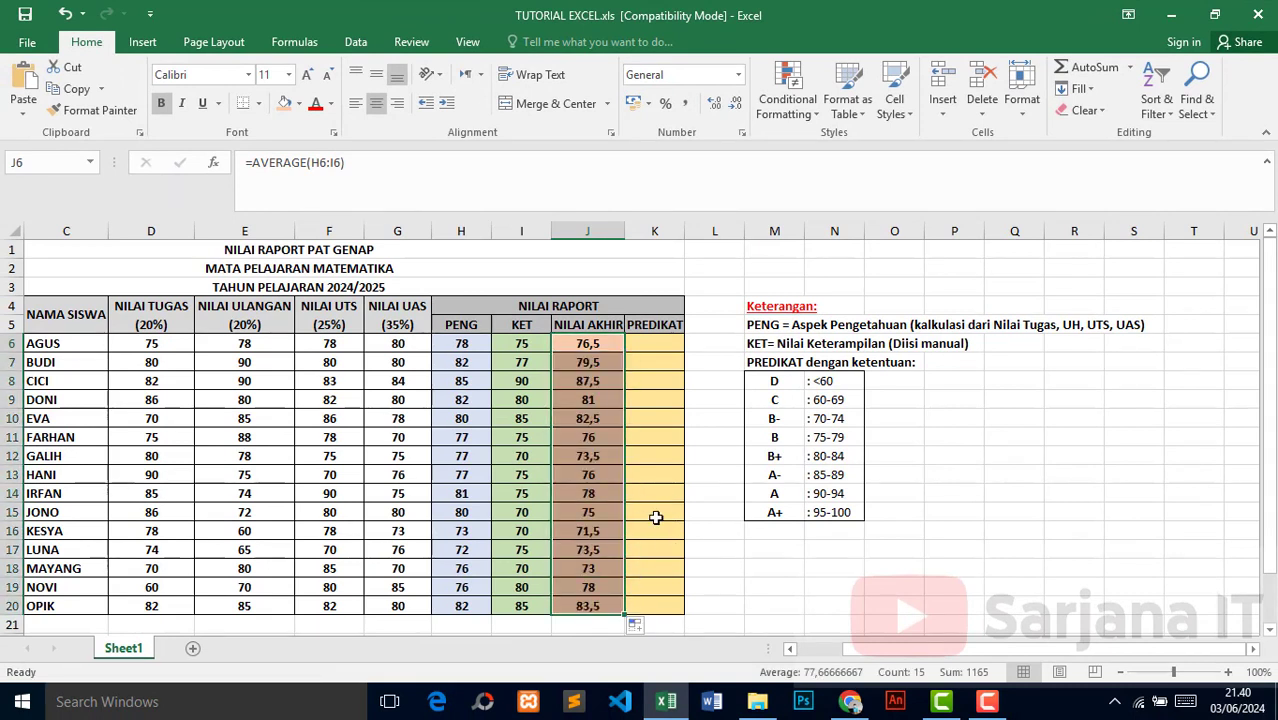
click(596, 585)
click(605, 401)
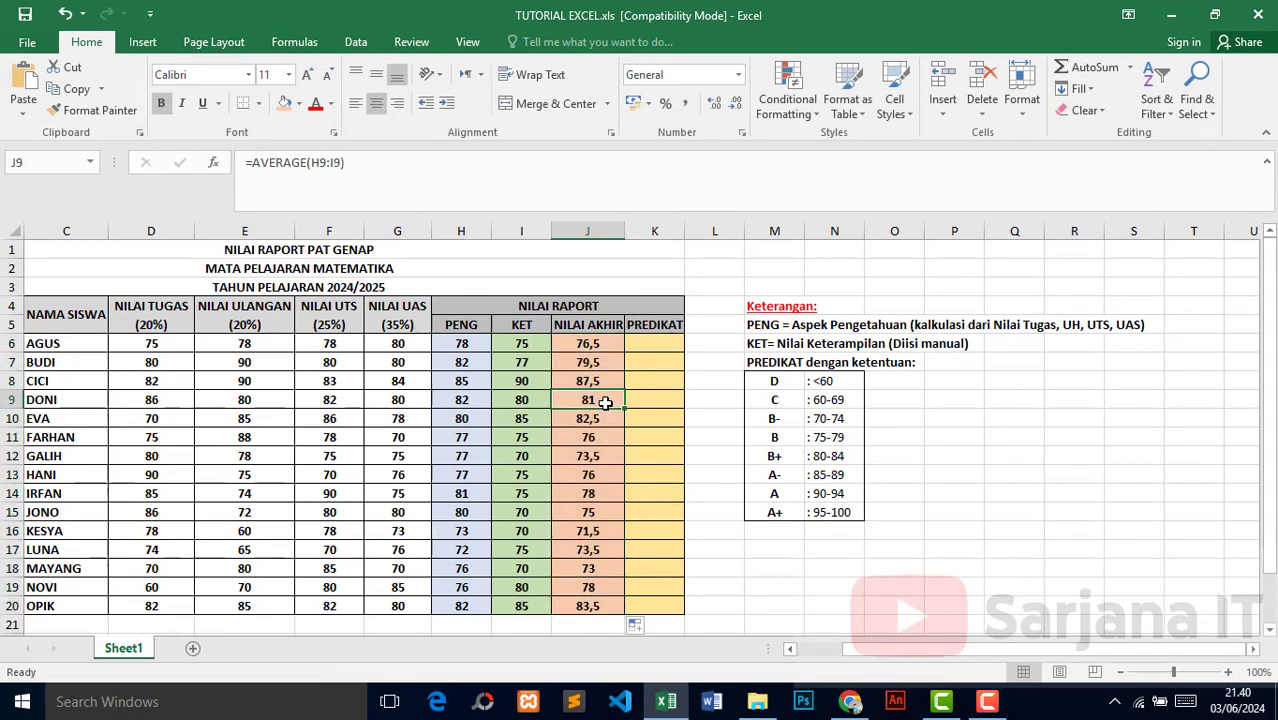
click(604, 383)
click(603, 362)
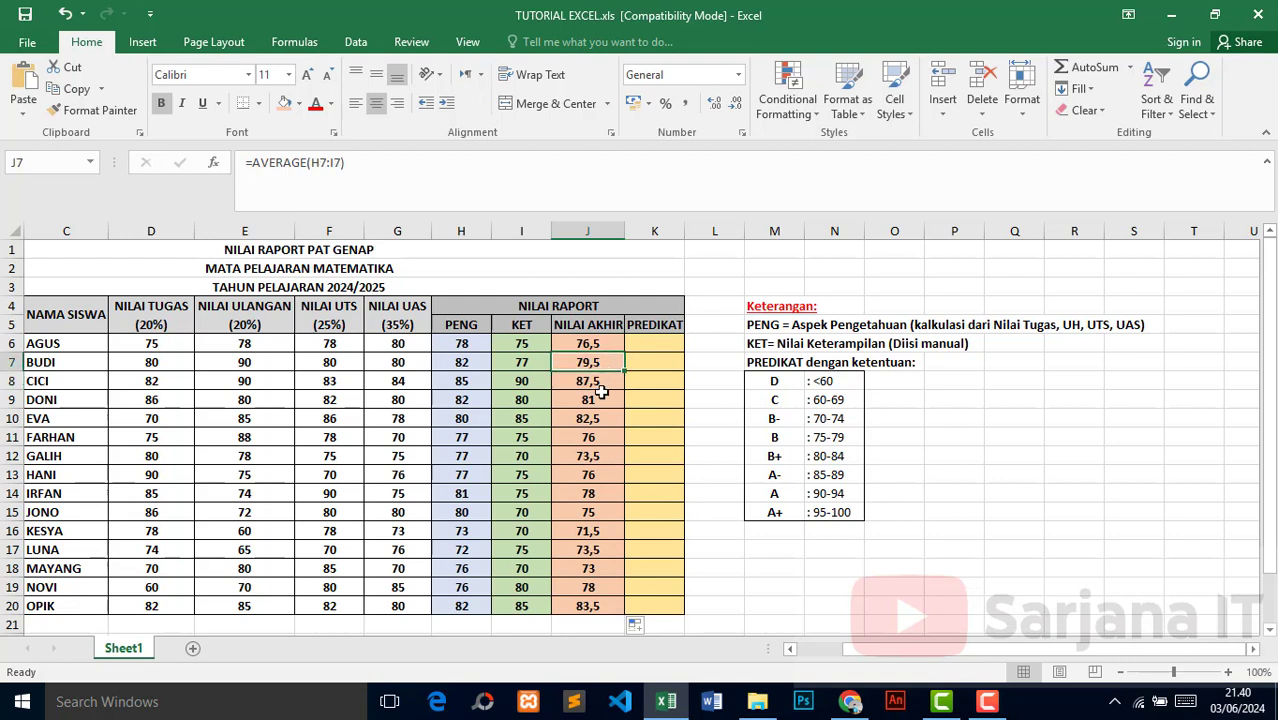
click(600, 381)
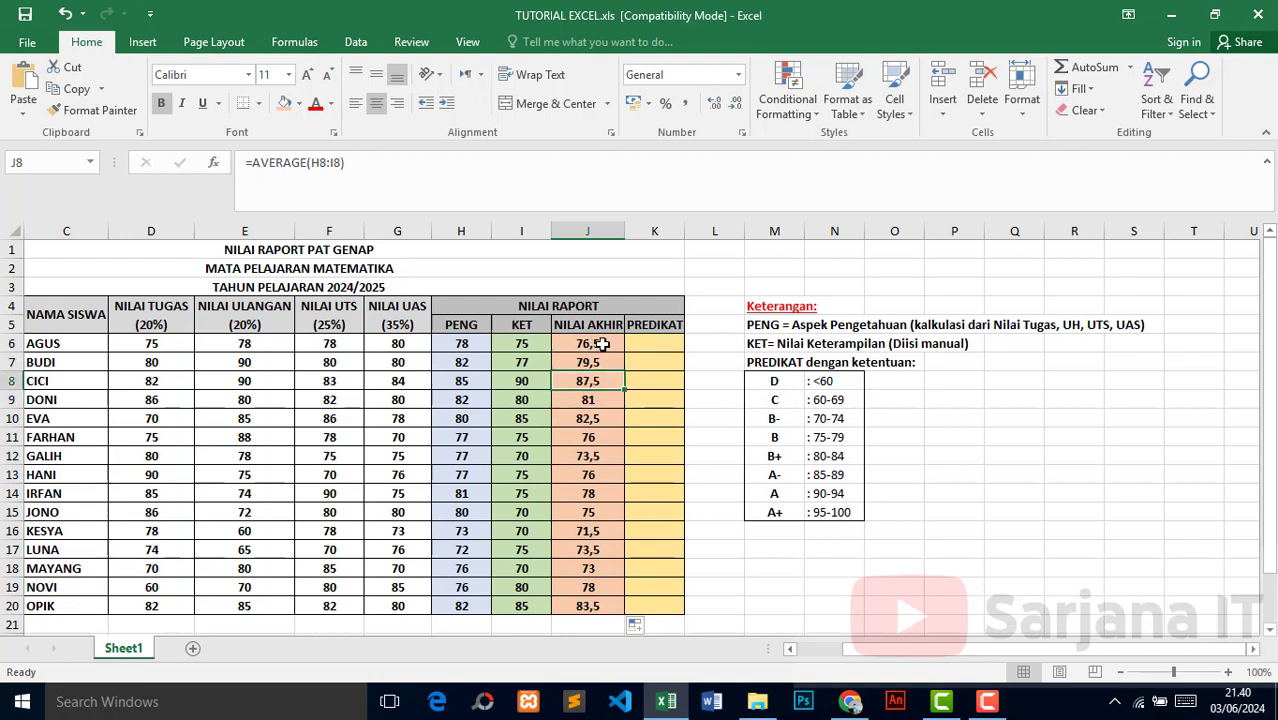
click(610, 341)
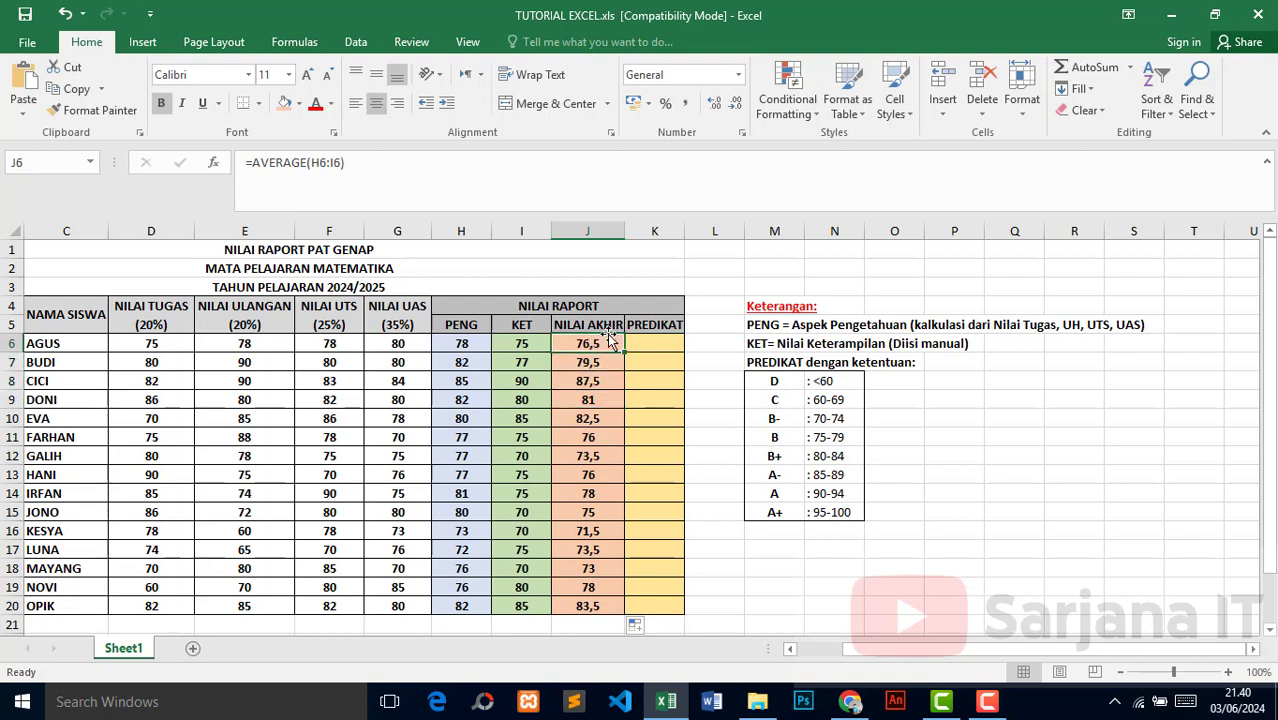
Step: Change J6 to =ROUND(AVERAGE(H6:I6);0) and fill it down to J20
click(251, 163)
text(RO)
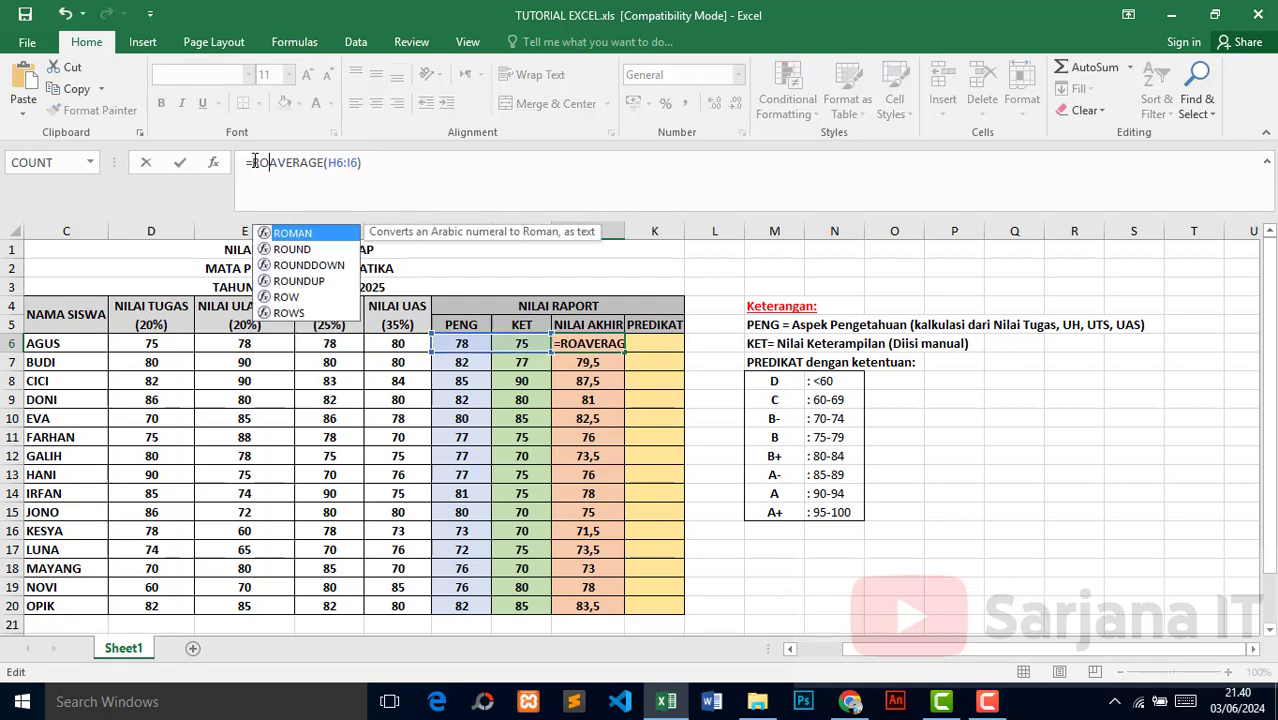
text(UND()
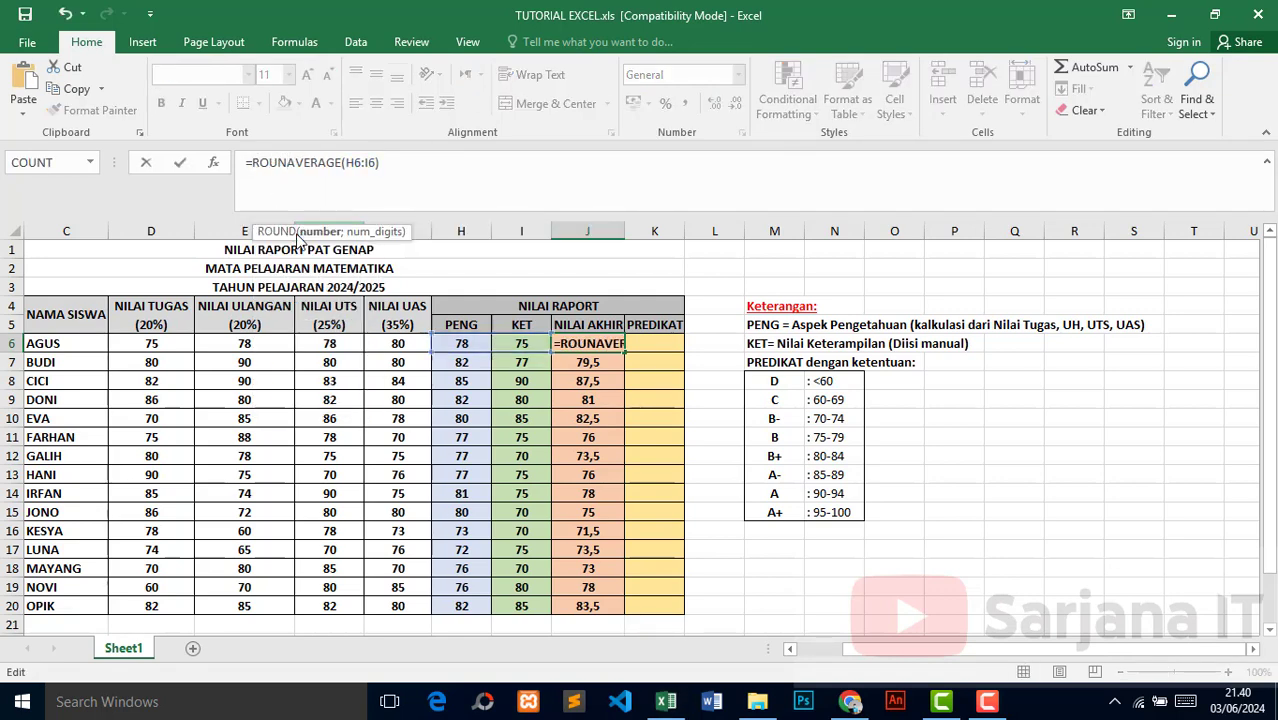
click(408, 163)
text(;0)
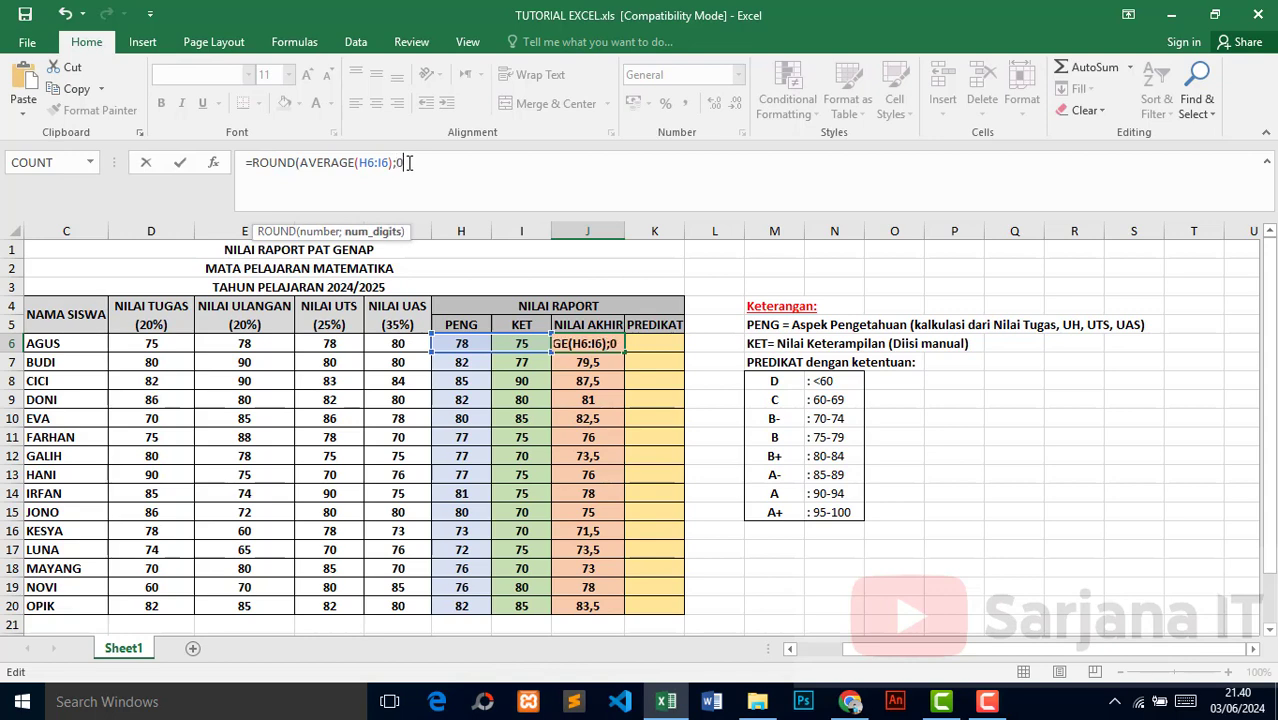
key(Return)
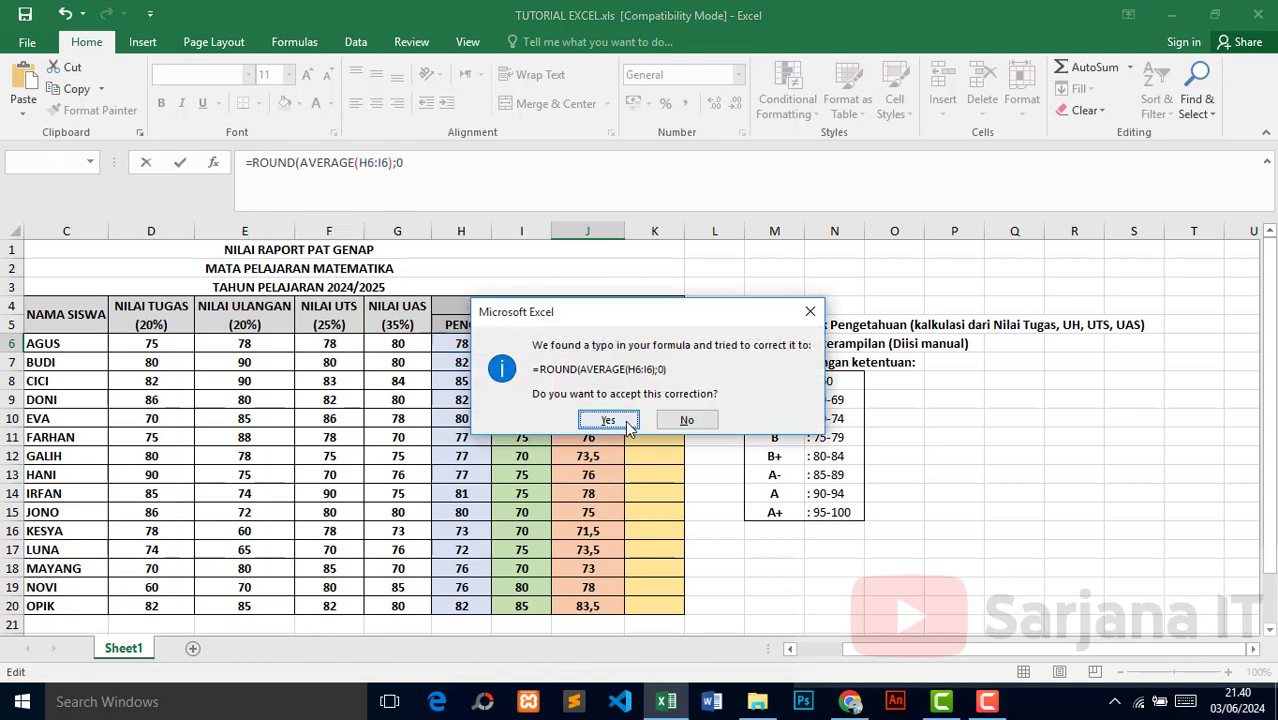
click(625, 420)
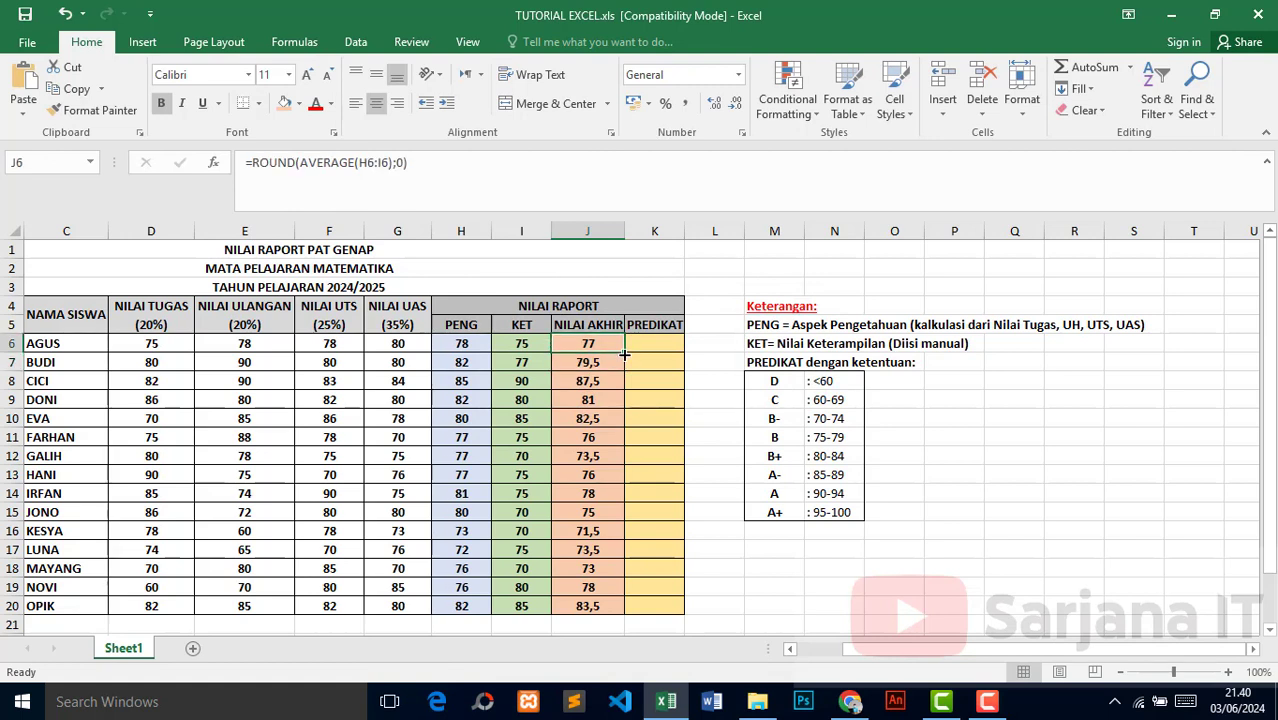
drag(627, 355, 632, 612)
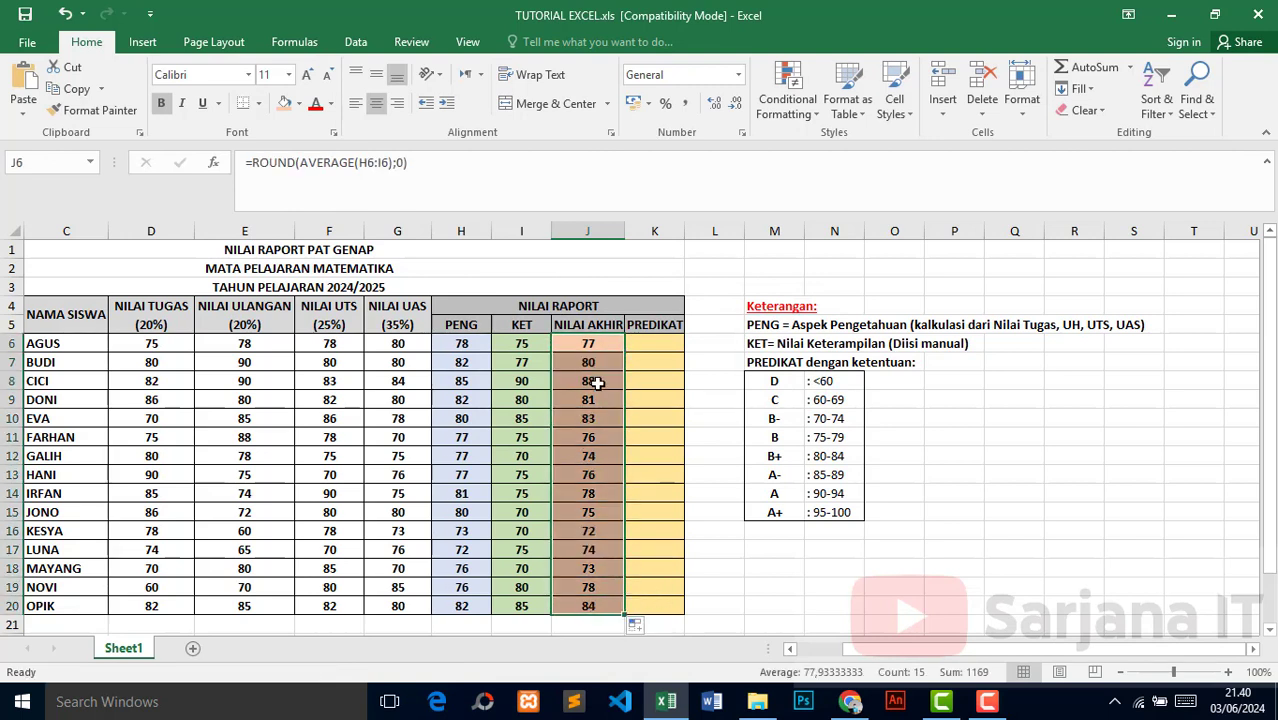
click(598, 347)
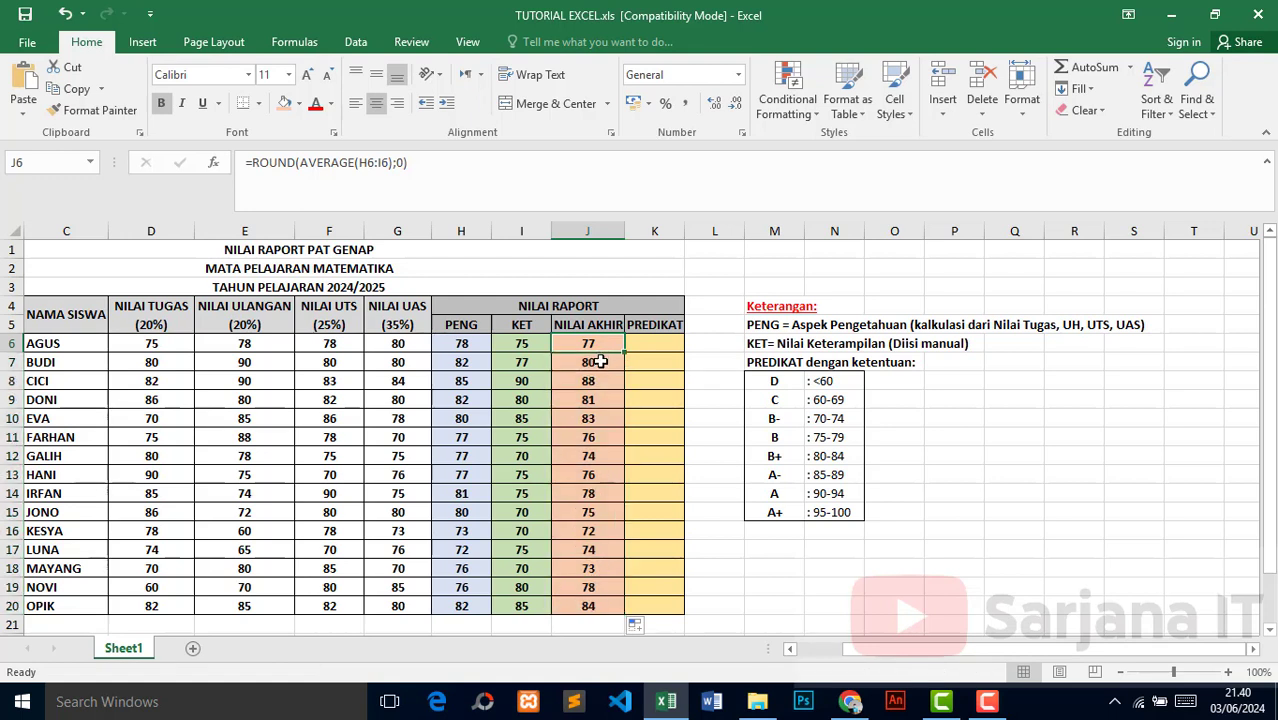
click(600, 362)
click(604, 346)
click(604, 362)
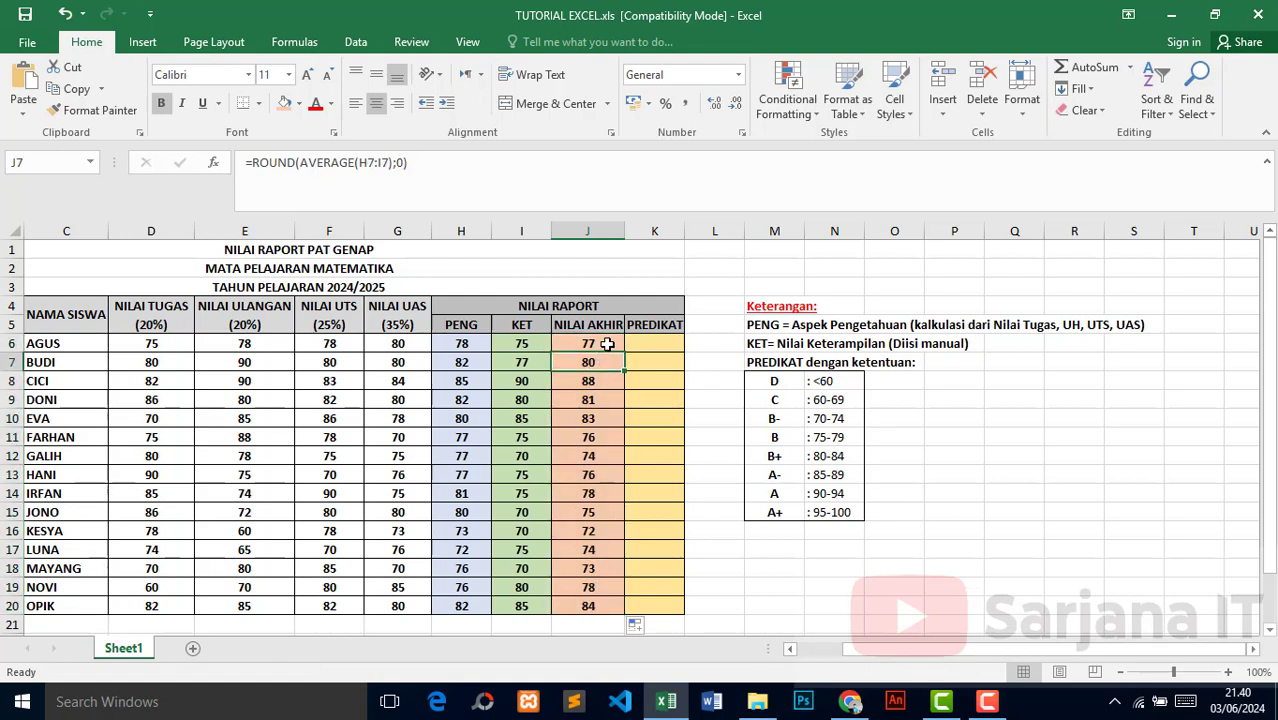
click(607, 344)
click(602, 363)
click(474, 343)
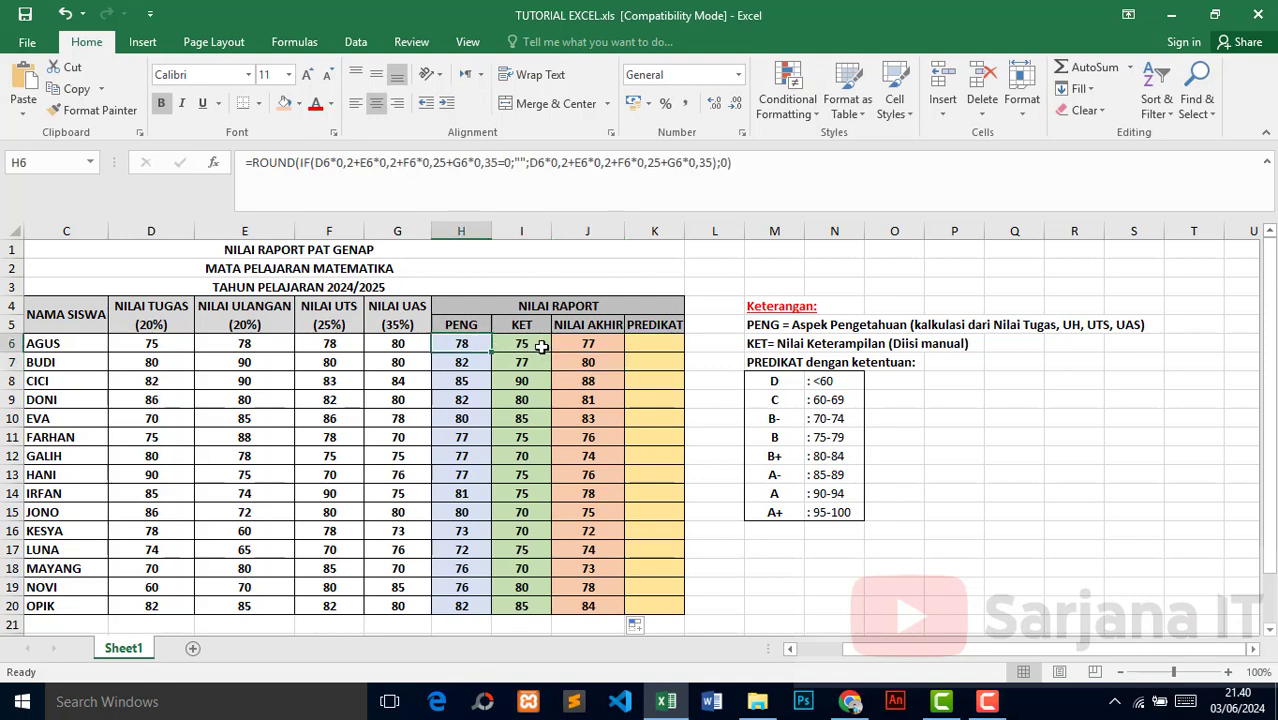
click(541, 346)
click(607, 342)
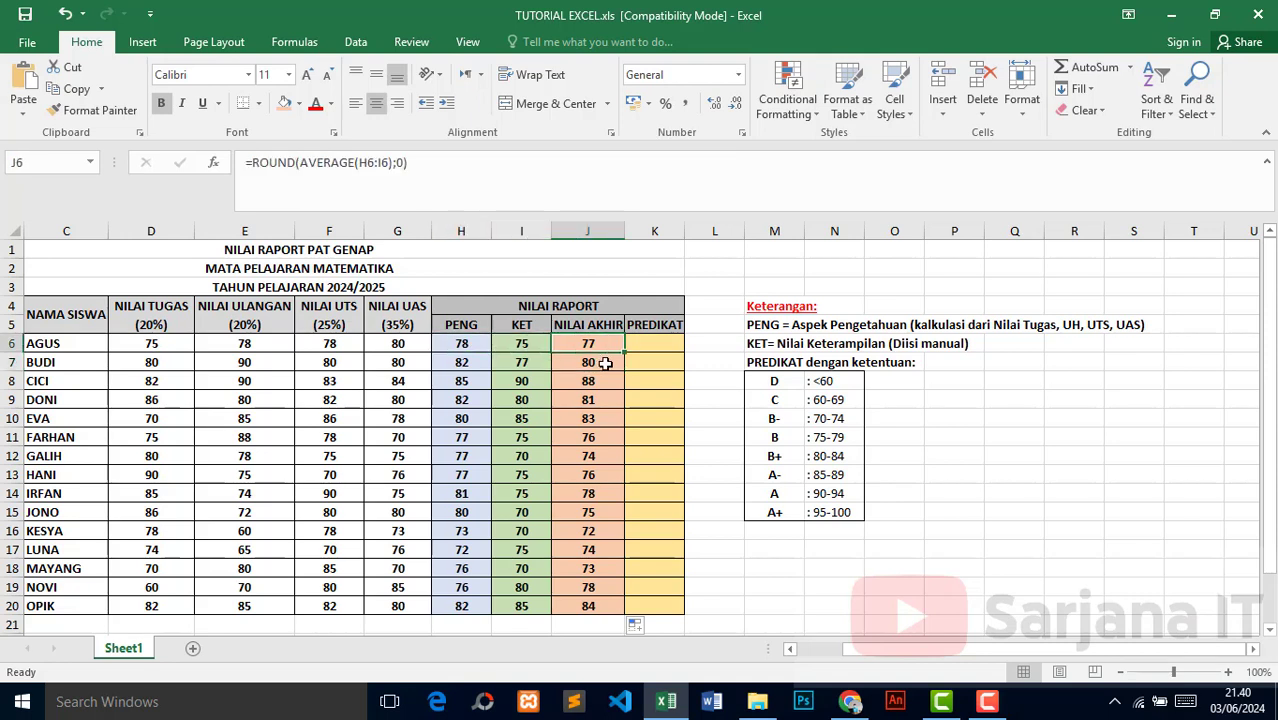
click(618, 363)
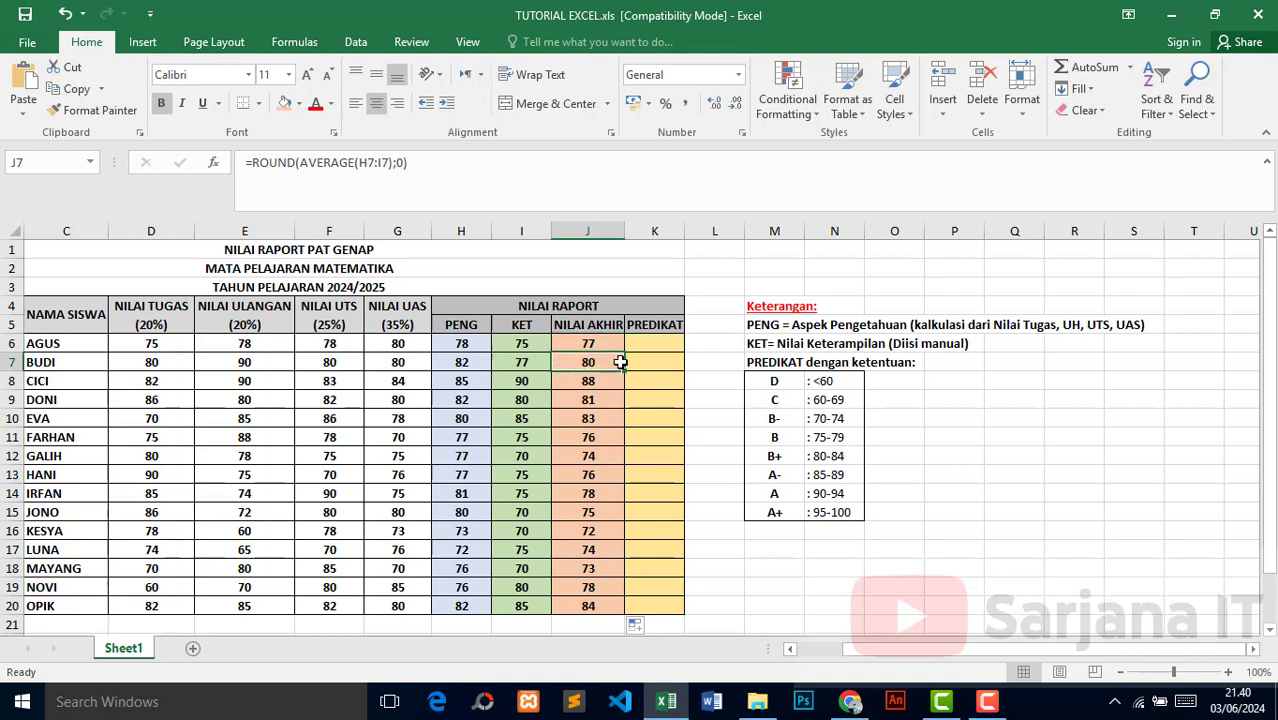
click(657, 344)
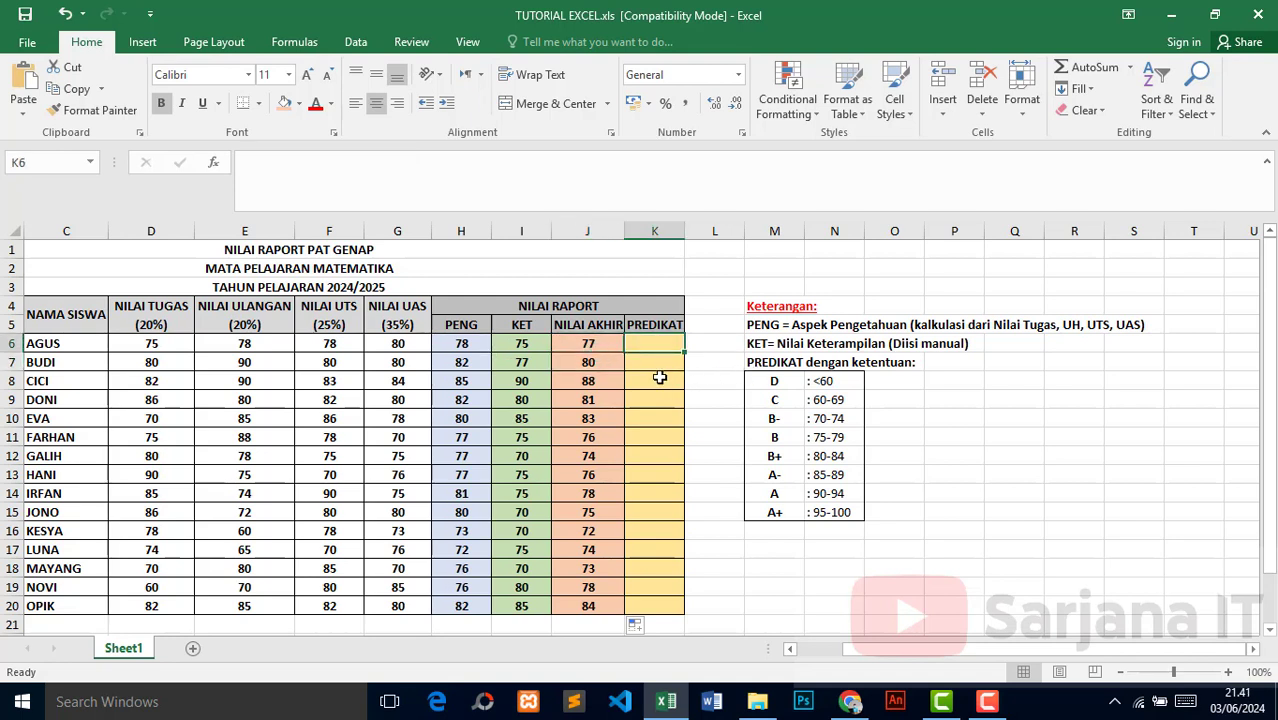
click(657, 362)
click(657, 341)
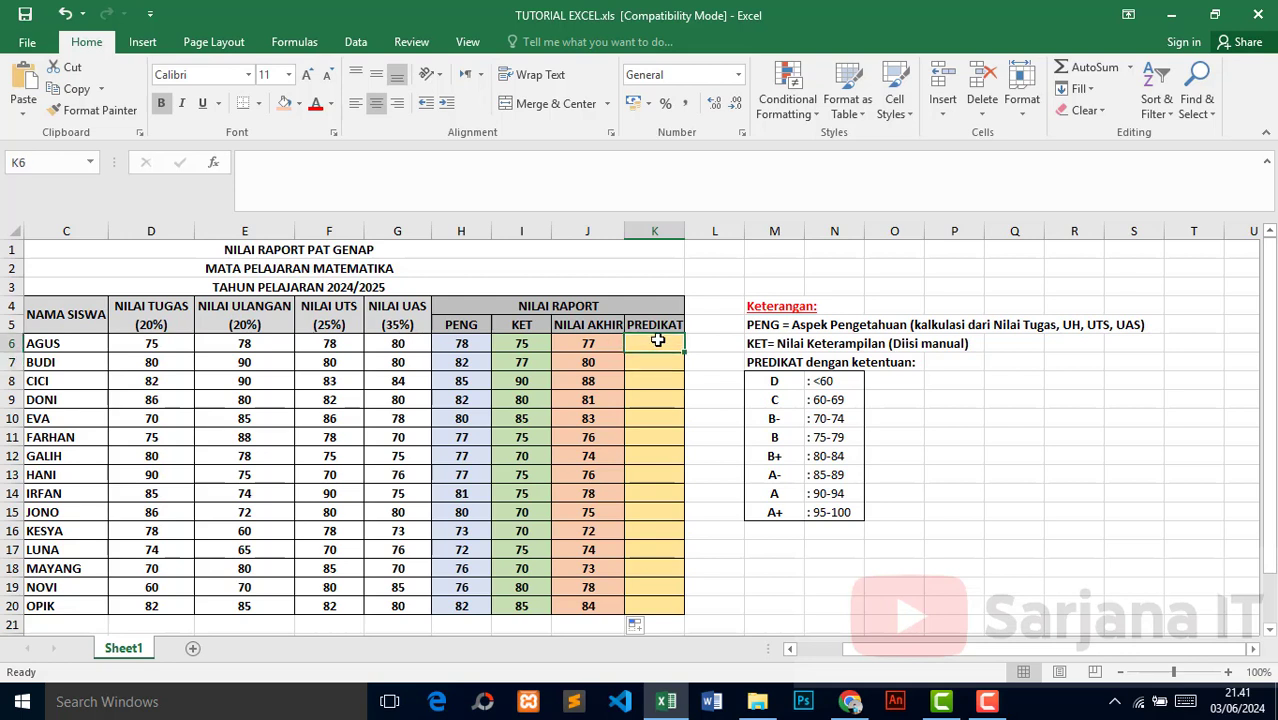
click(605, 346)
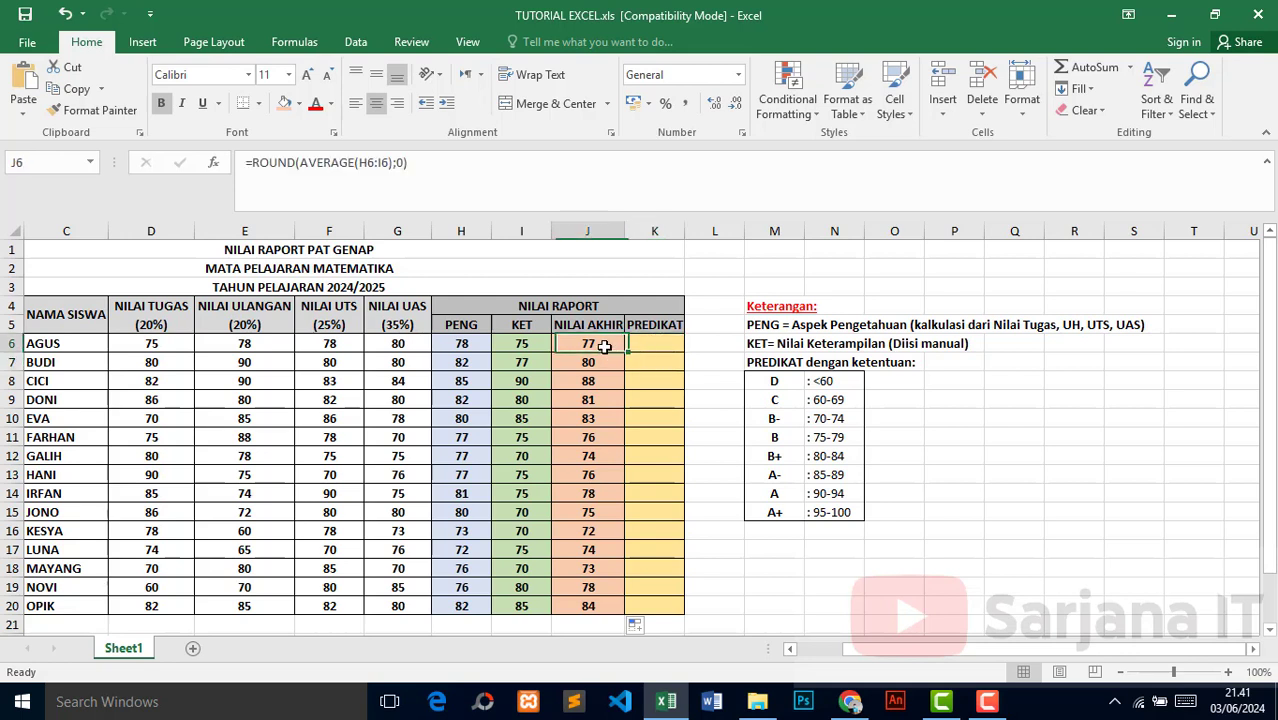
click(600, 377)
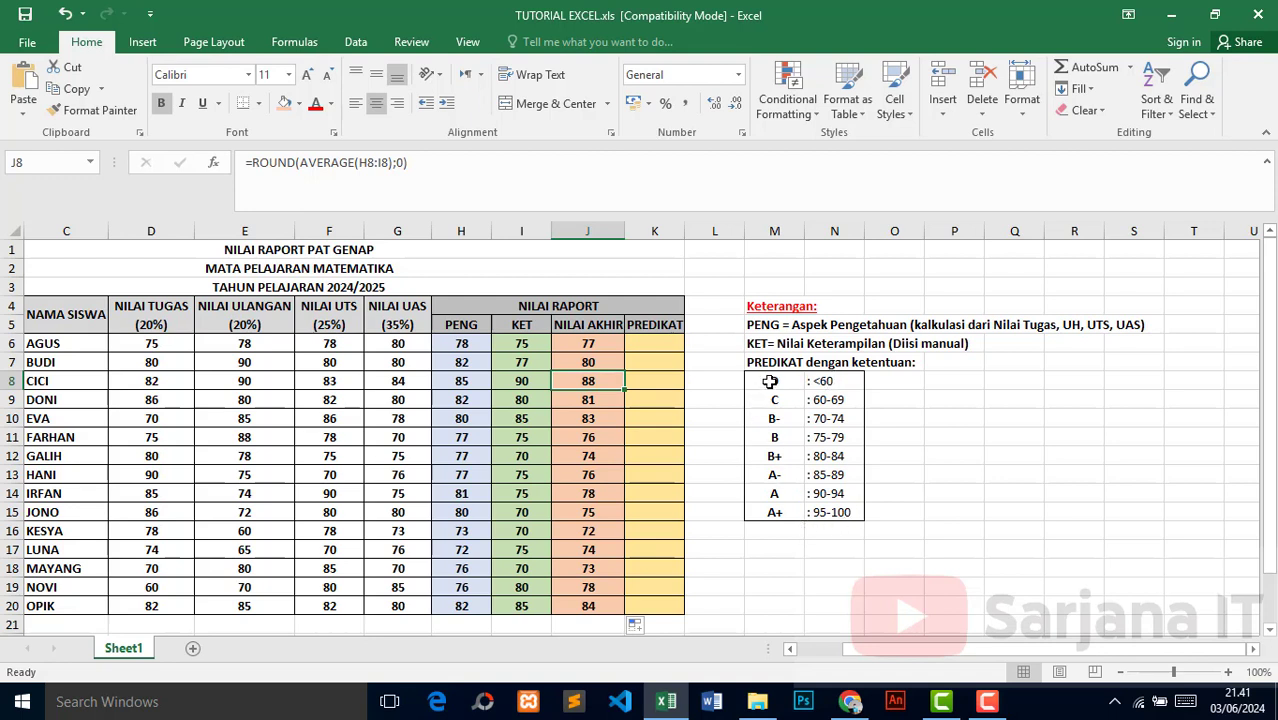
click(781, 381)
click(785, 514)
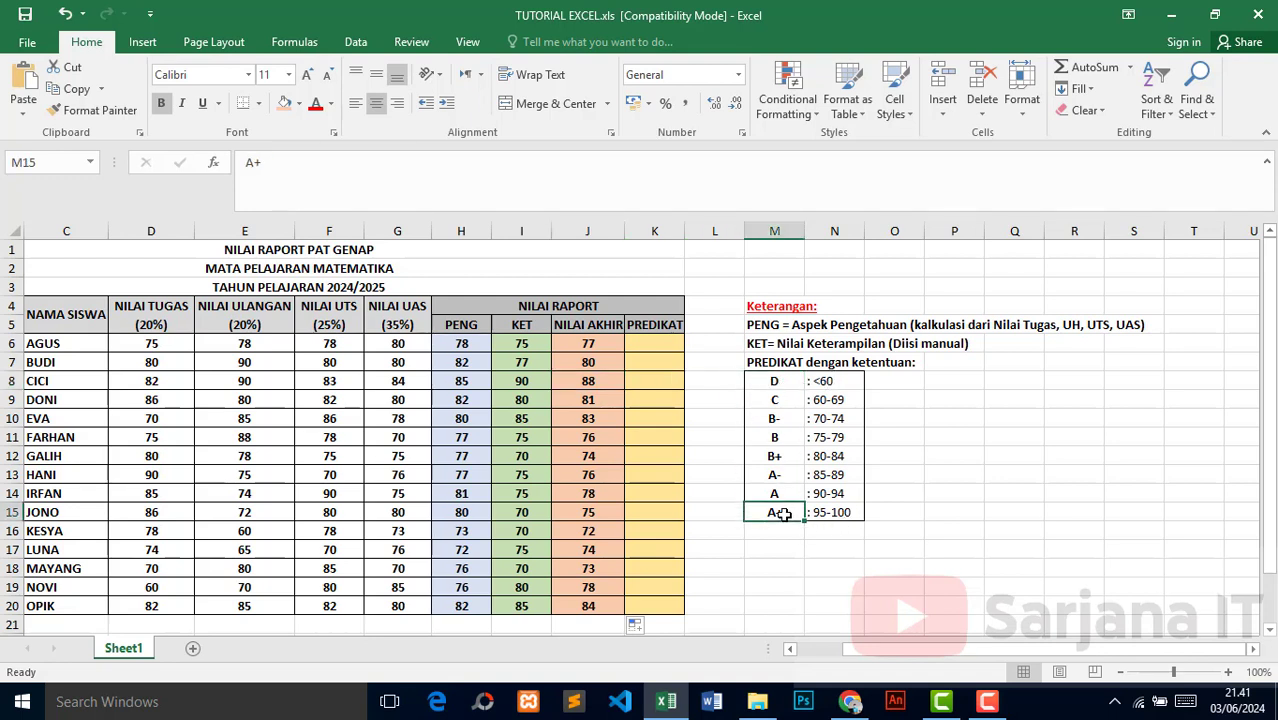
click(833, 384)
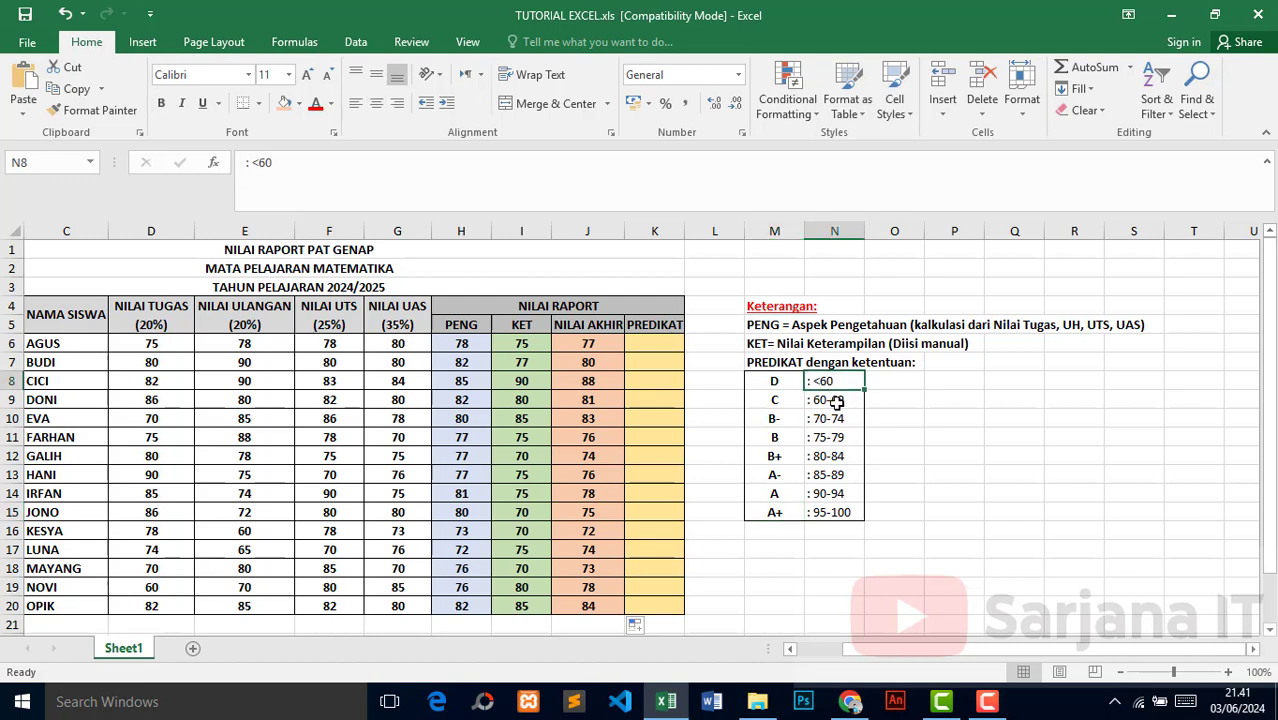
click(836, 401)
click(836, 420)
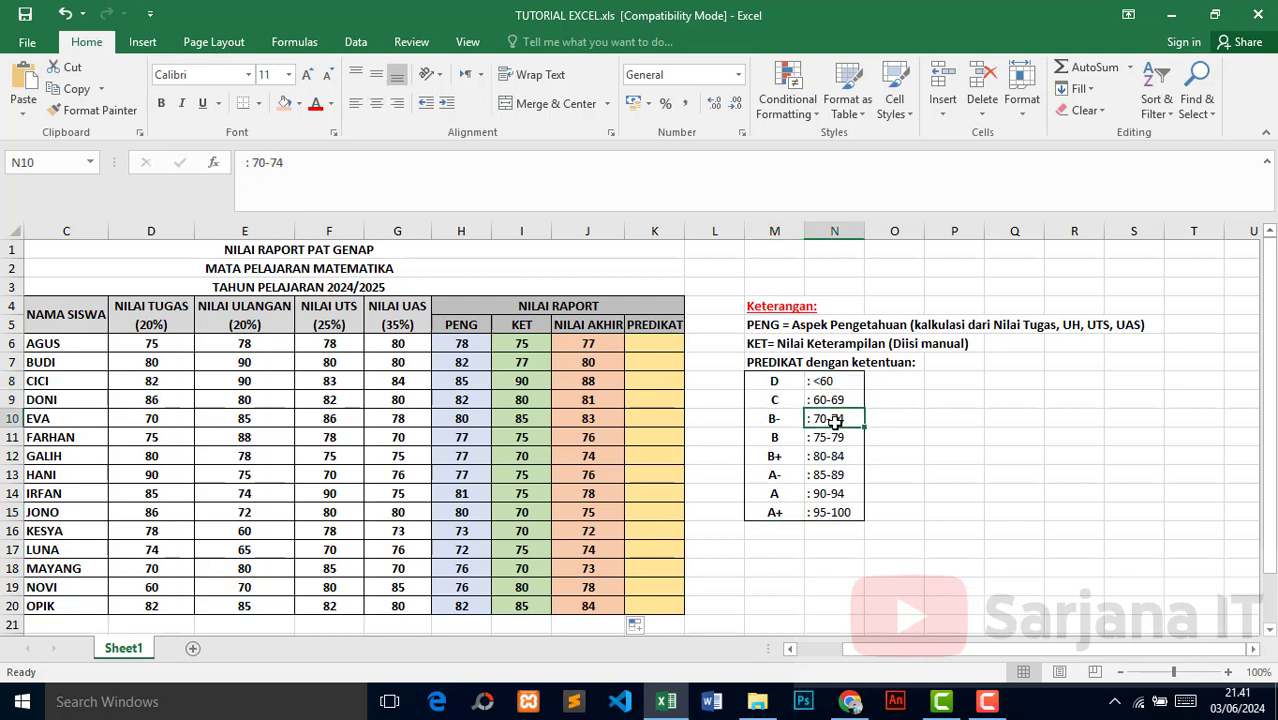
click(836, 438)
click(837, 456)
click(838, 466)
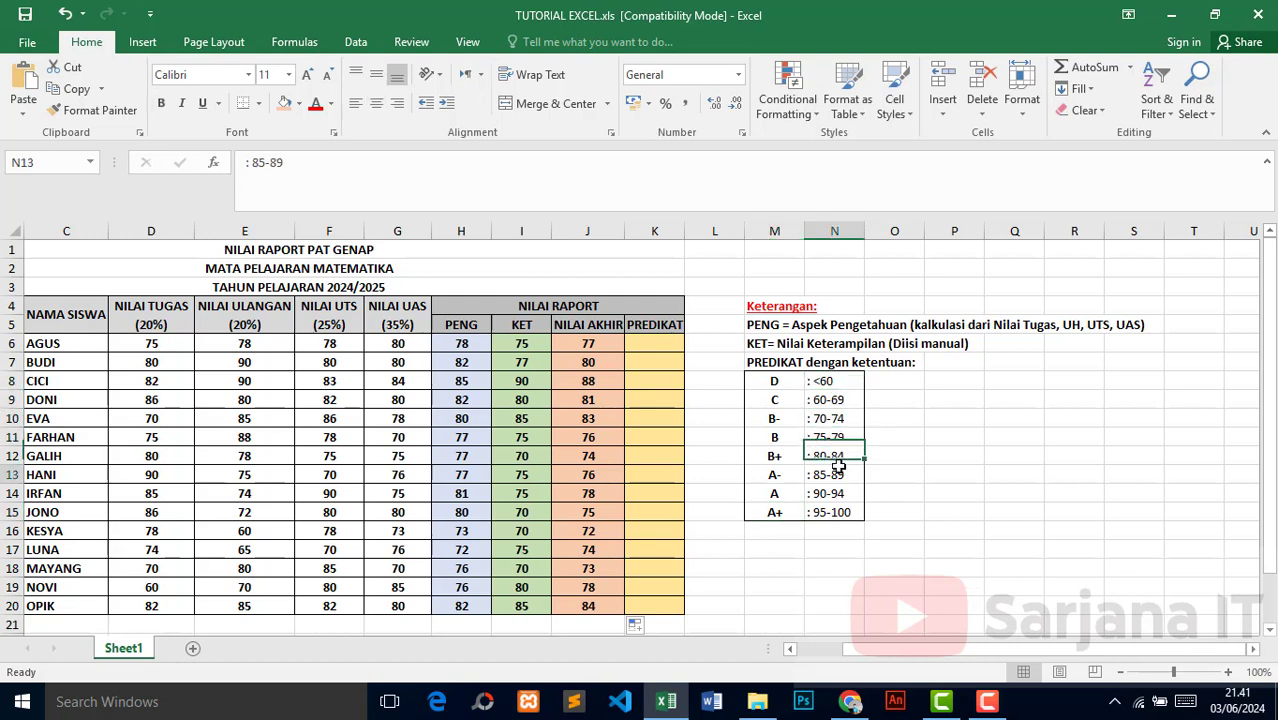
click(670, 342)
Step: Begin K6's PREDIKAT formula as =IF(J6<=59;"D";IF( for the D grade
text(=)
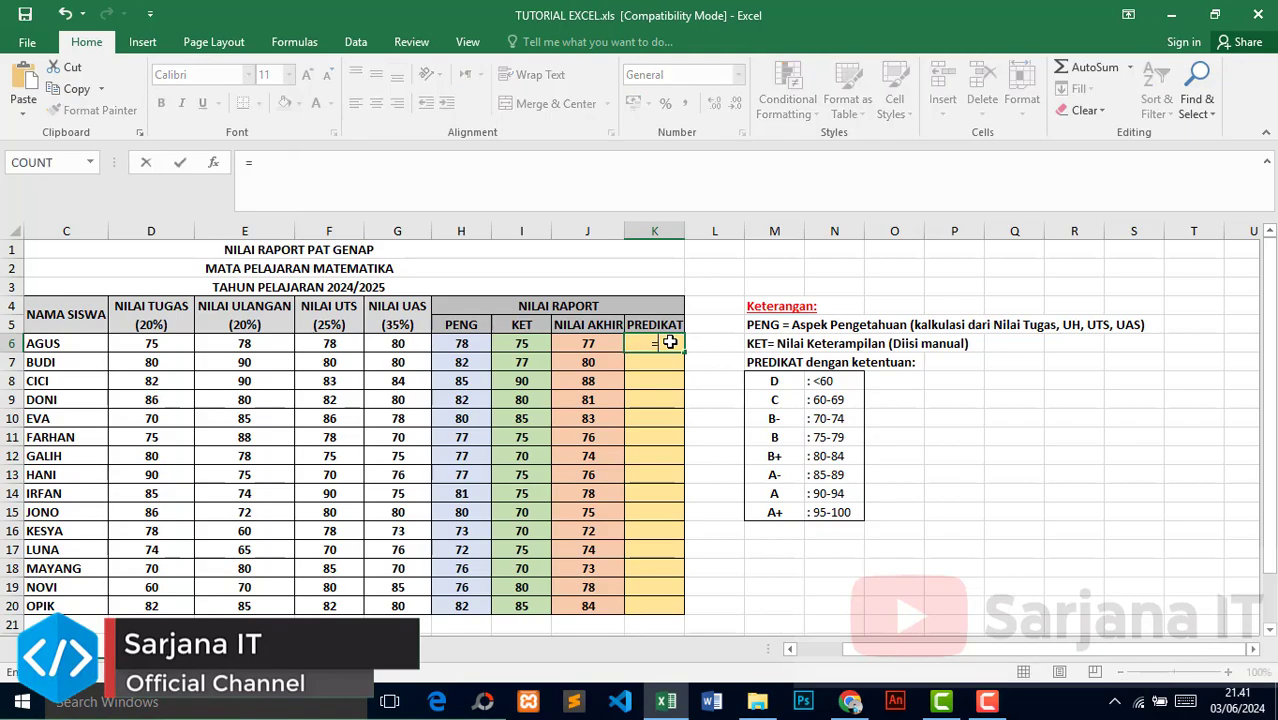
text(IF)
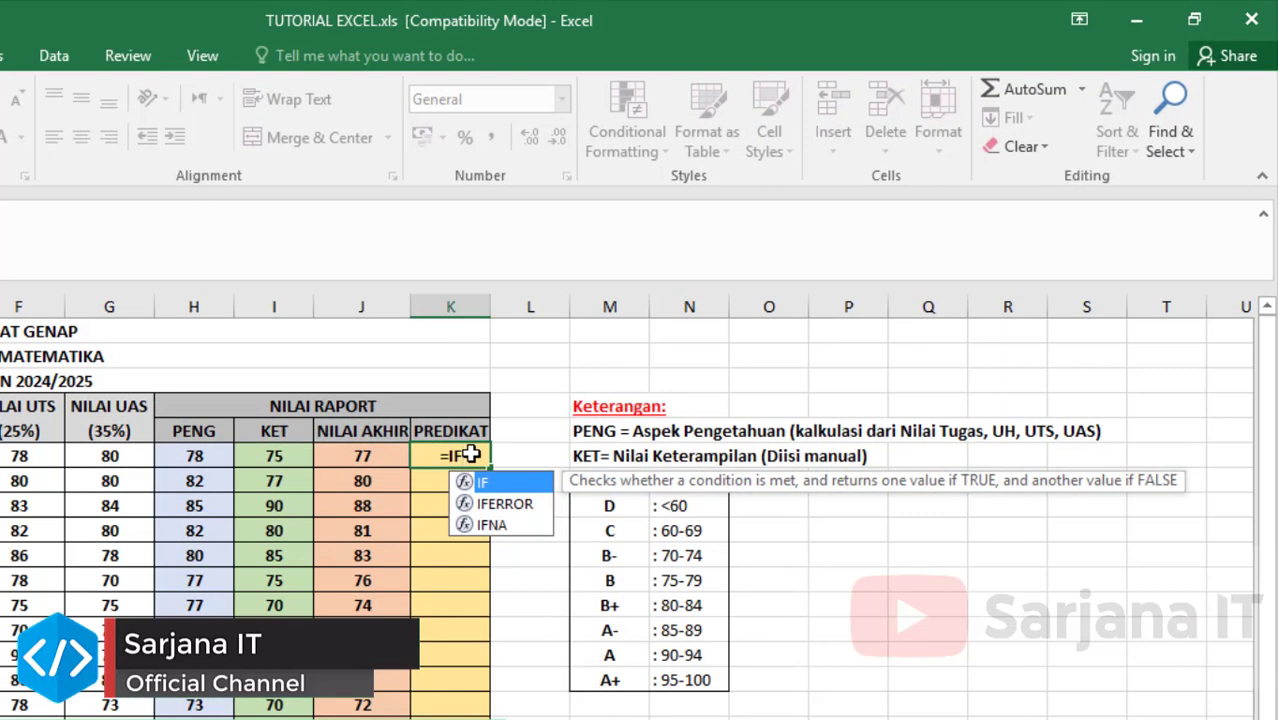
double_click(492, 483)
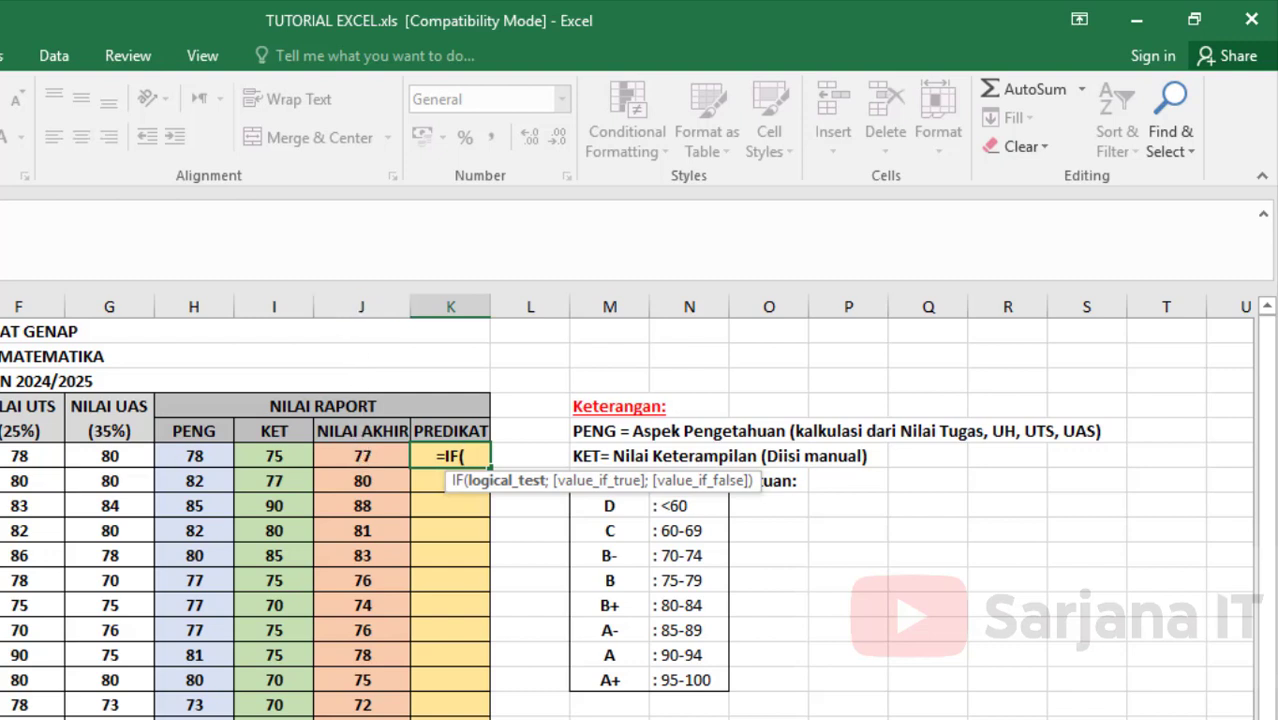
click(360, 455)
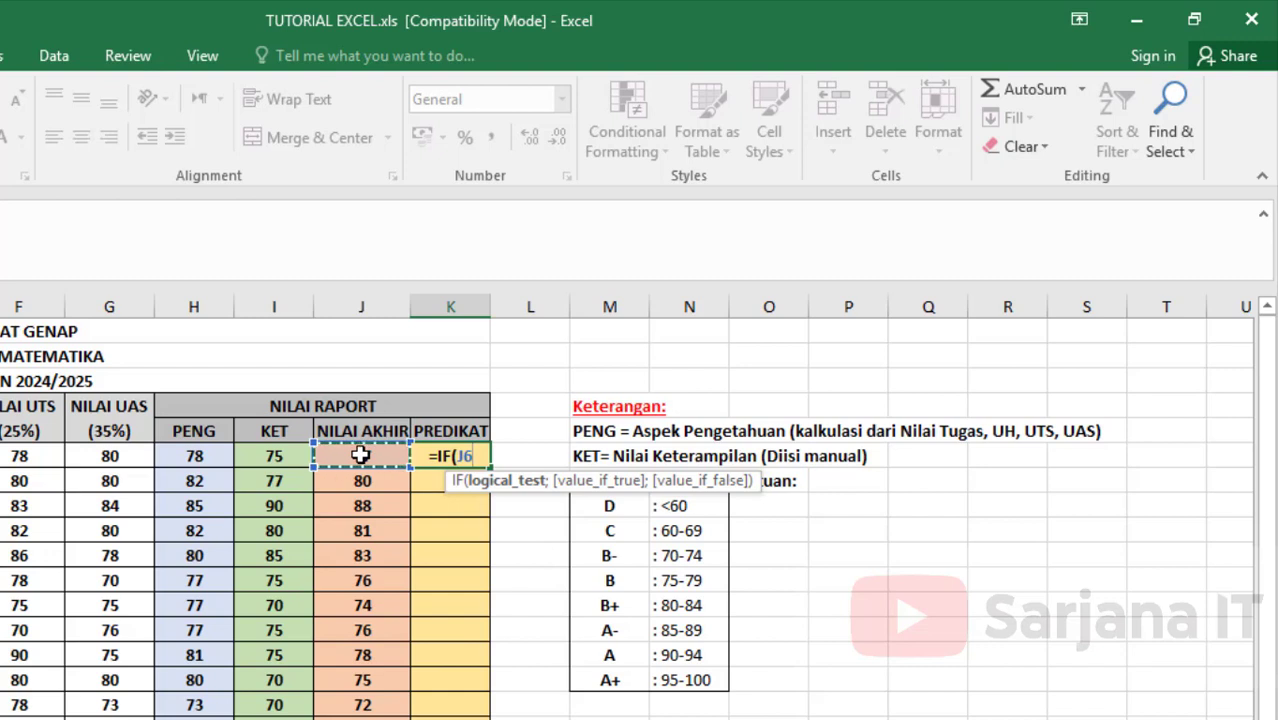
text(<)
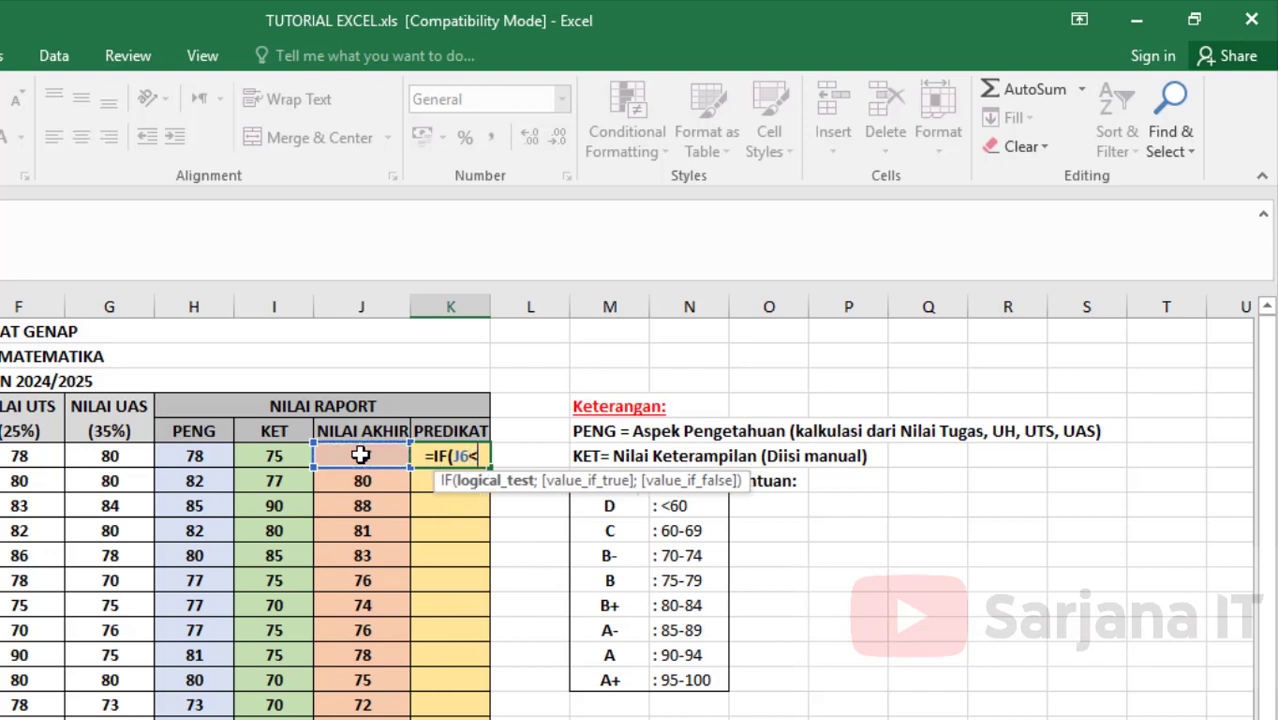
text(=)
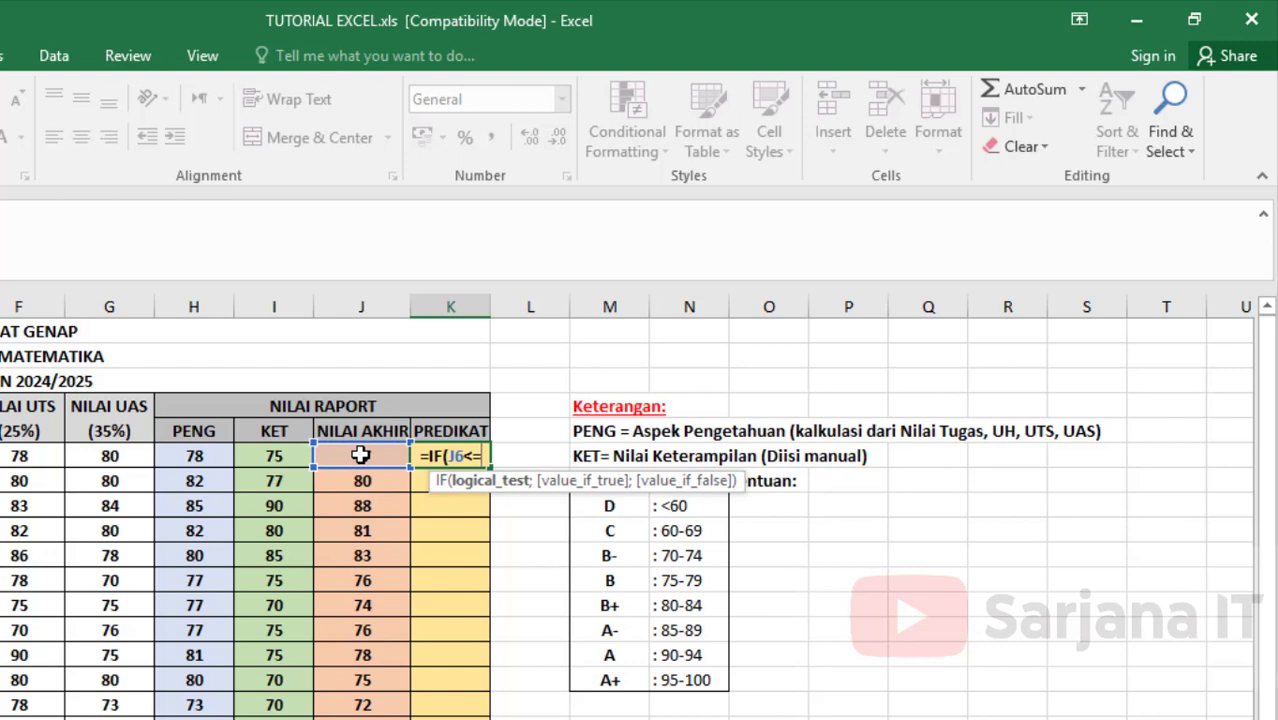
text(59)
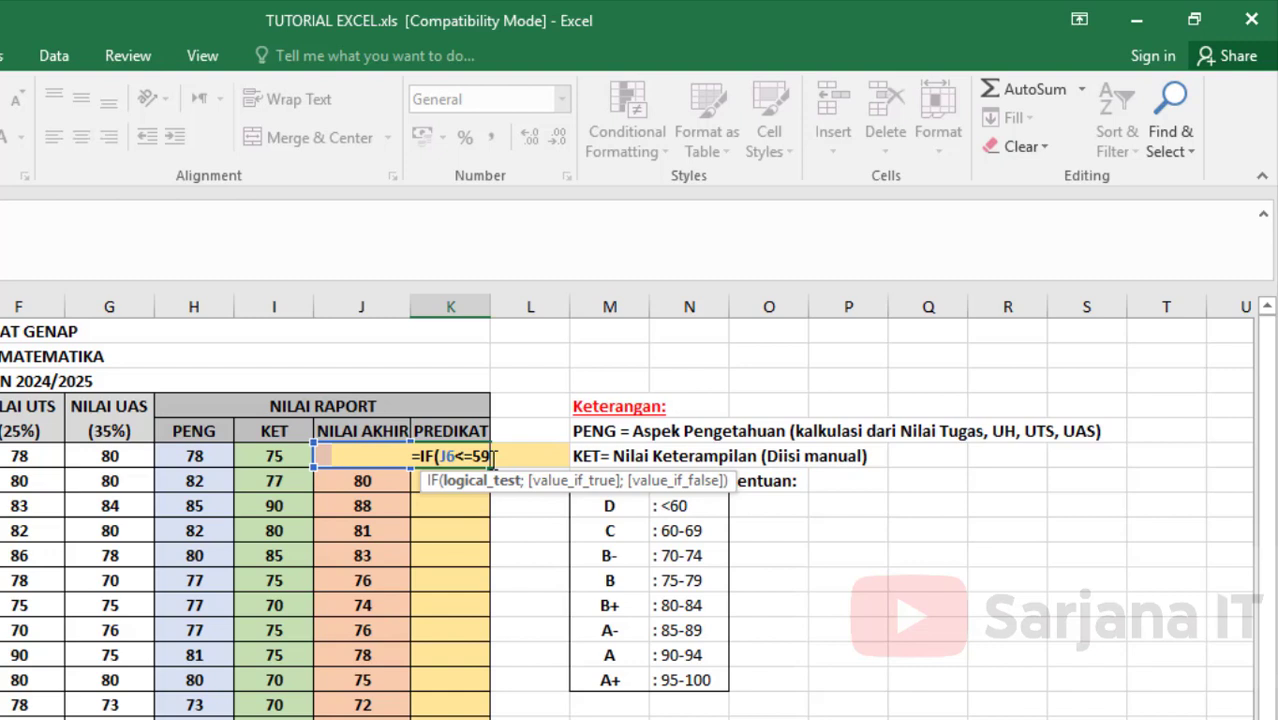
text(;")
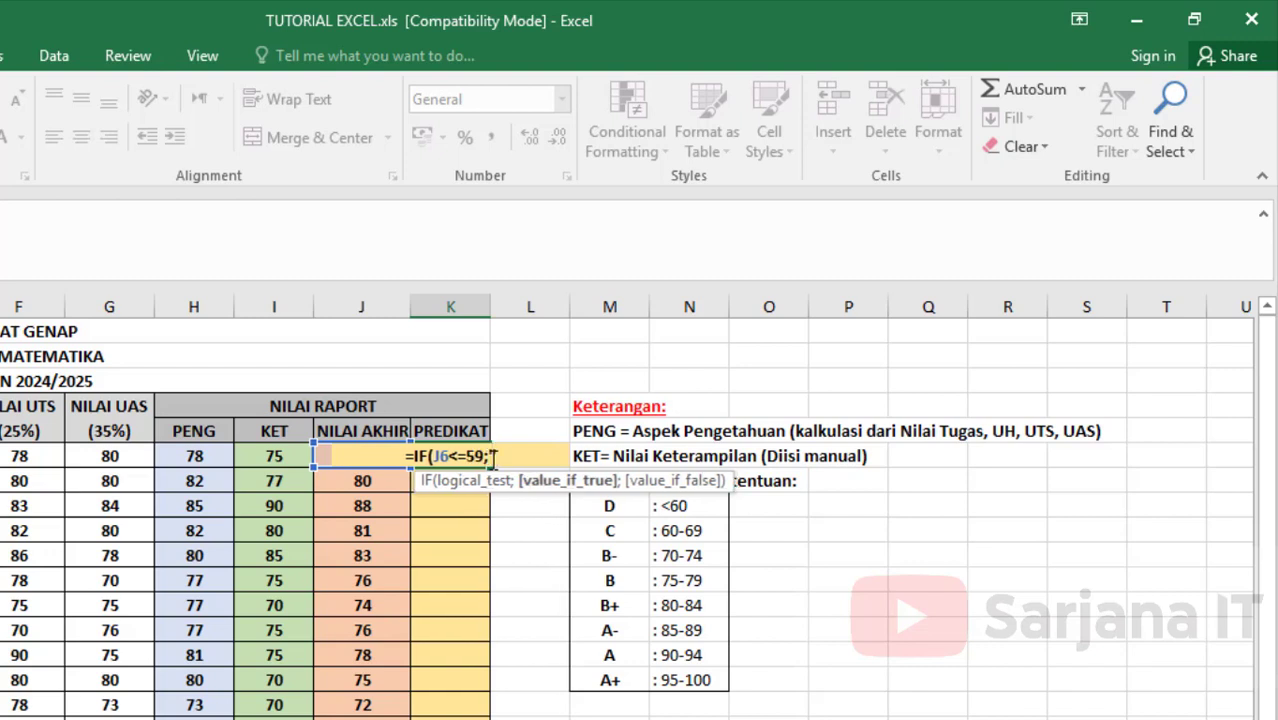
text(D)
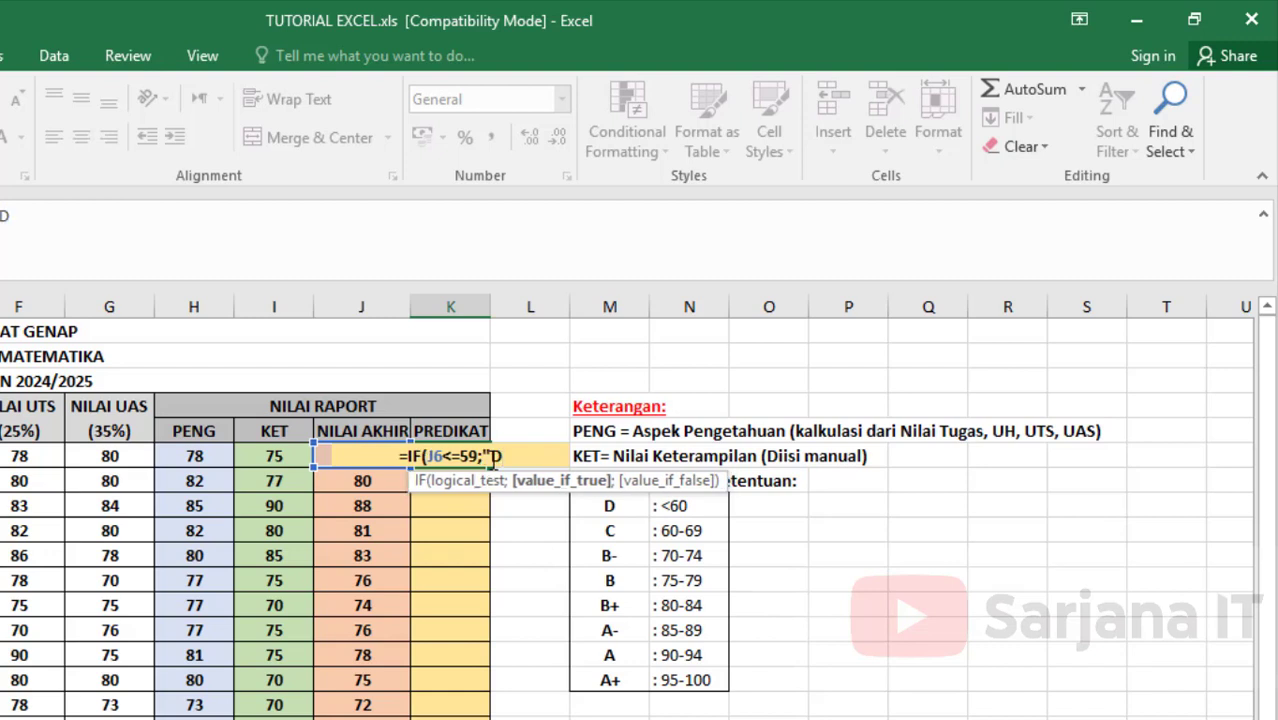
text(")
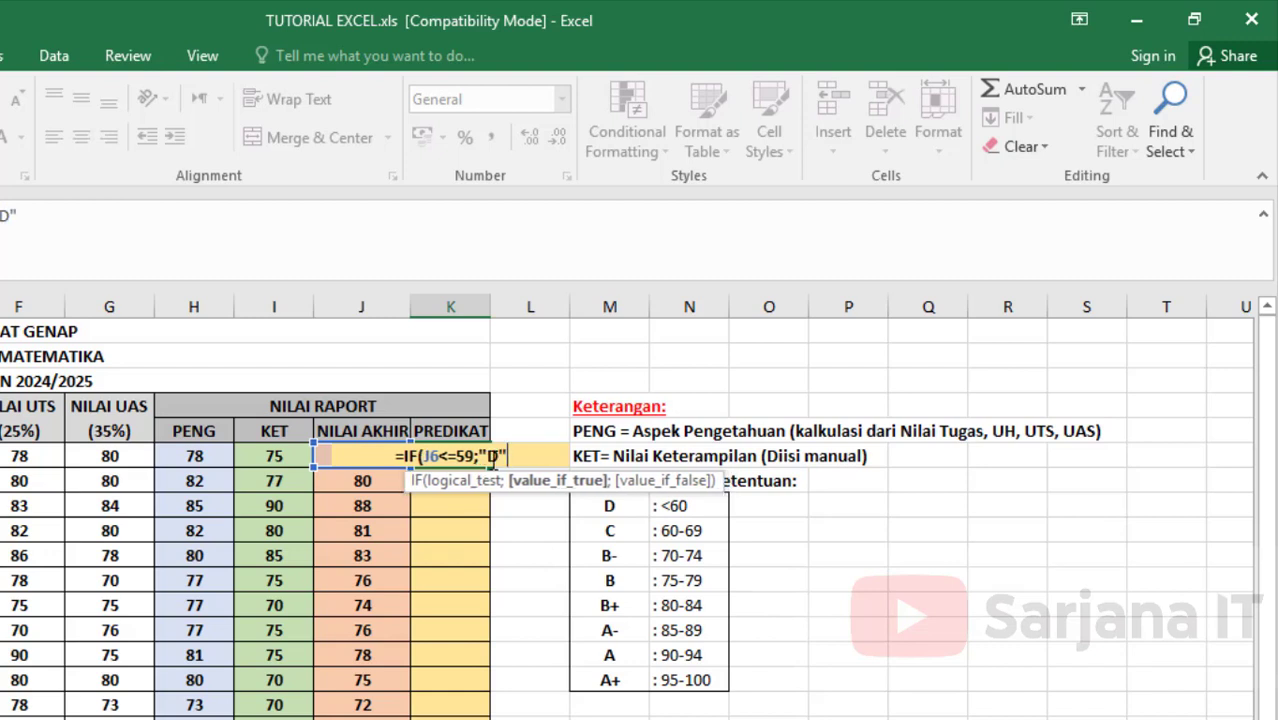
text(;IF)
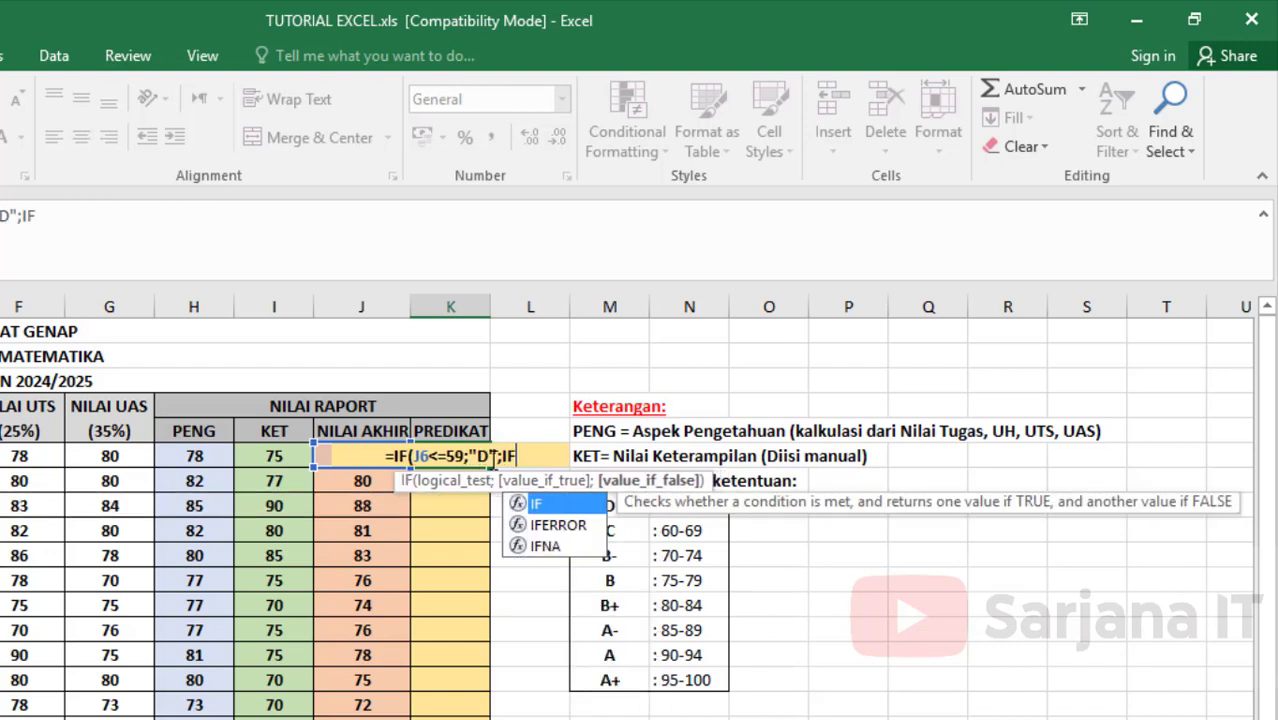
text(()
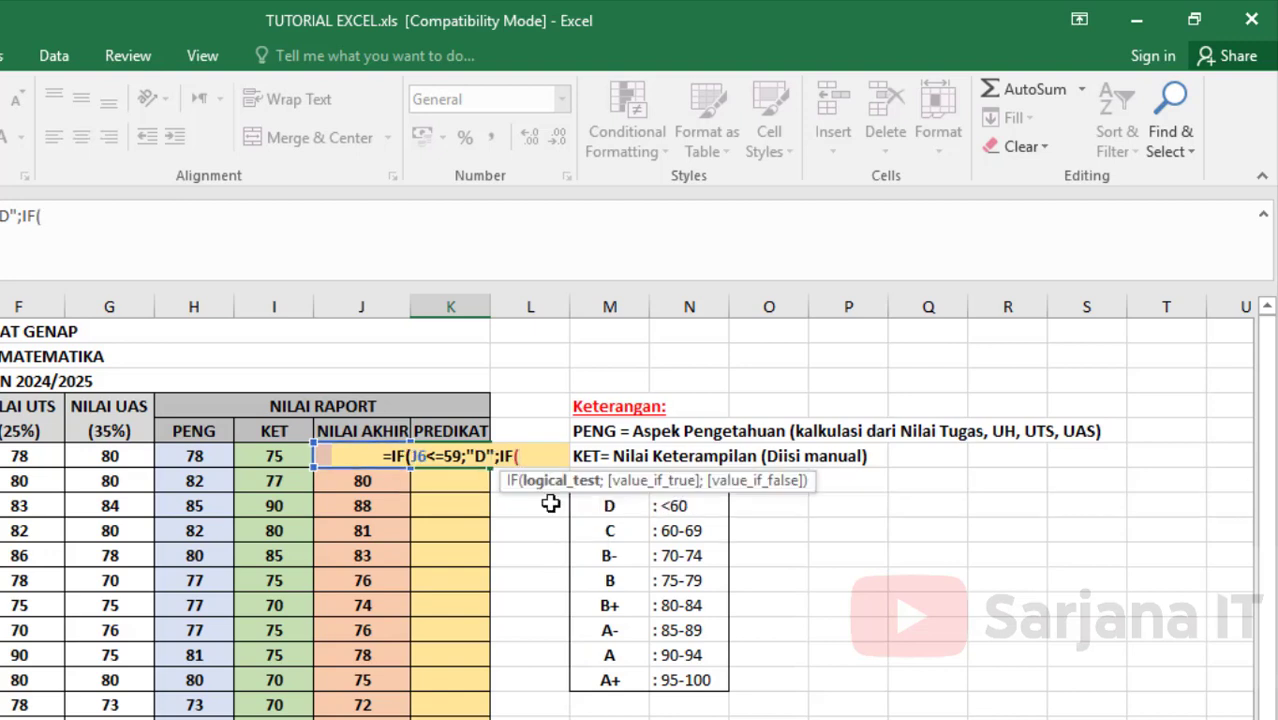
Step: Add the C (up to 69) and B- (up to 74) conditions to K6's nested IF
click(333, 459)
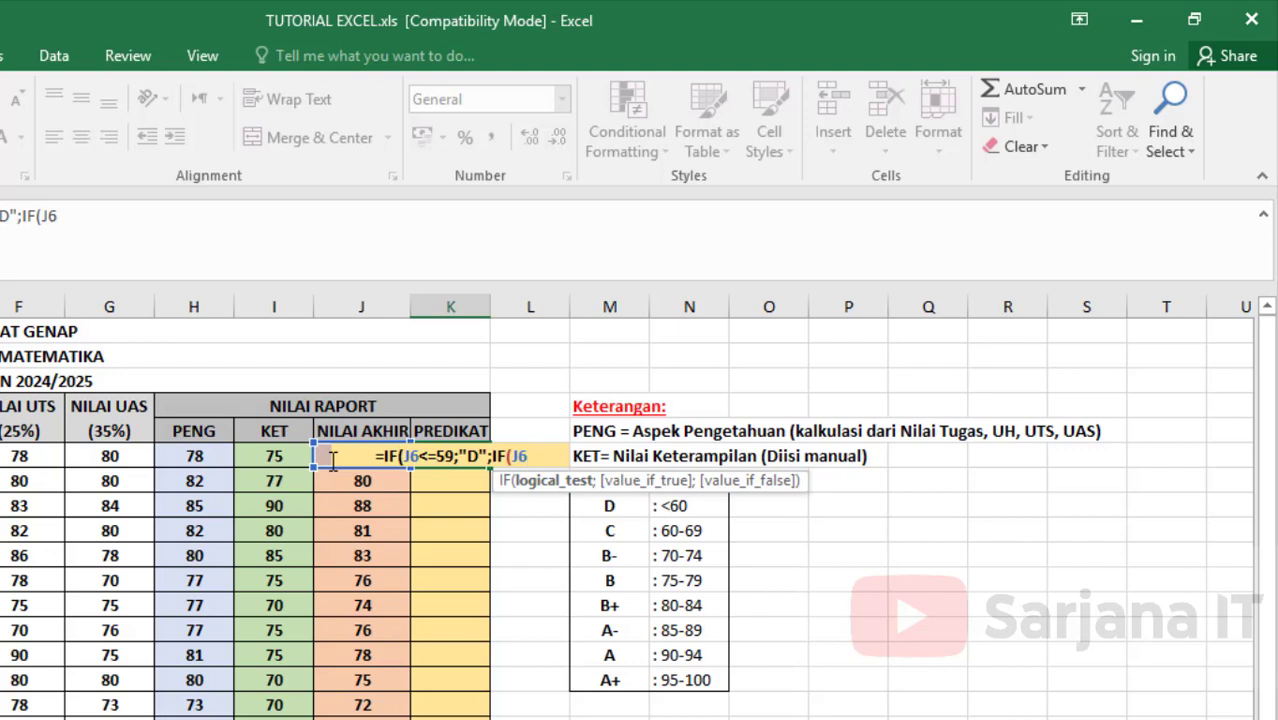
text(<)
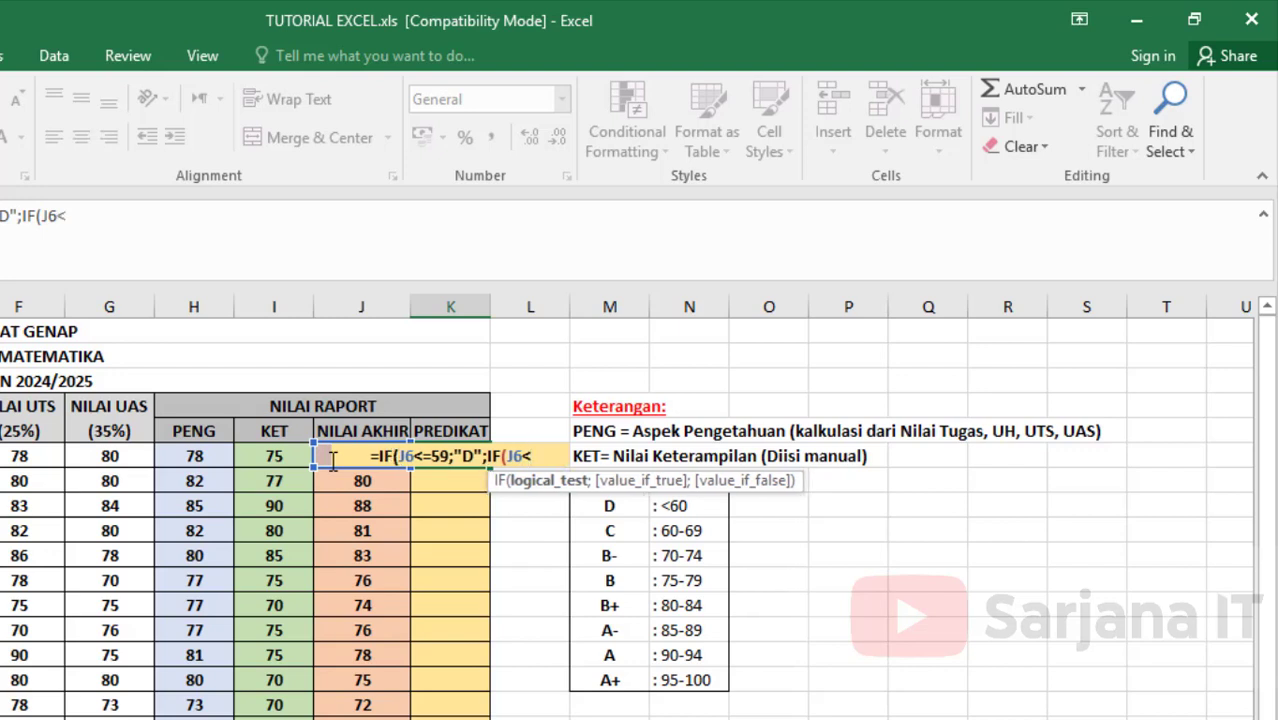
text(=)
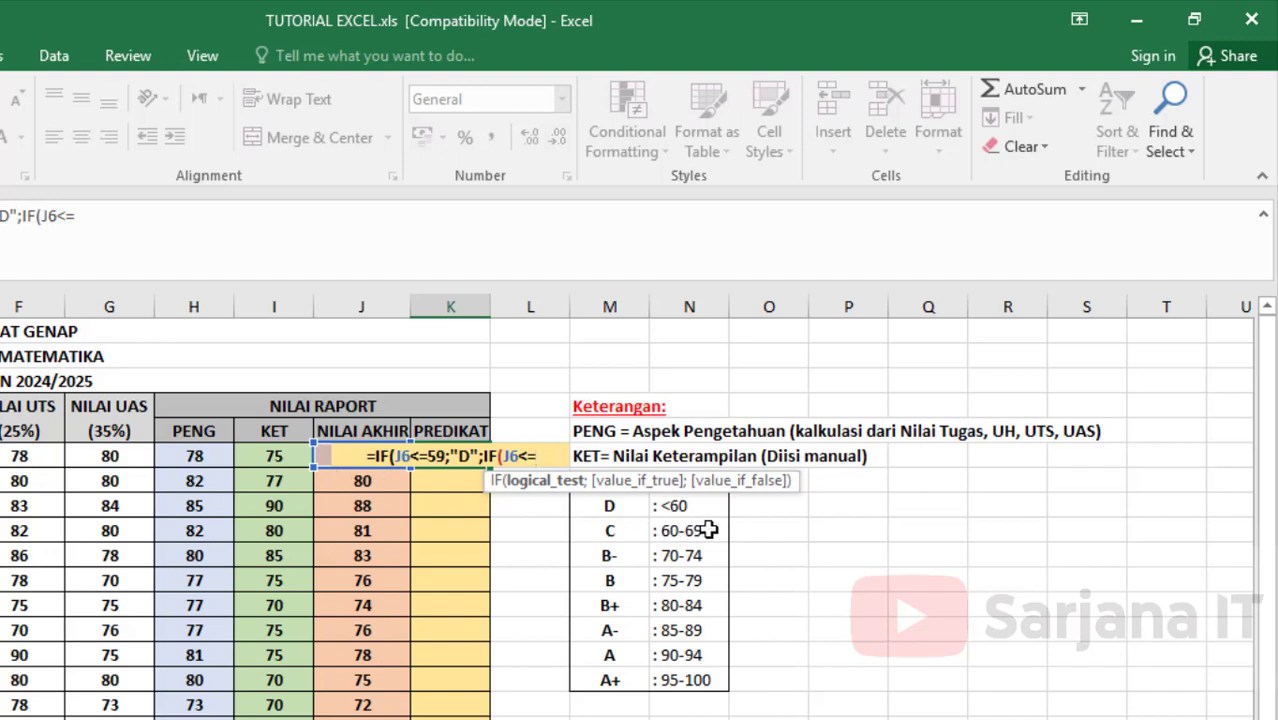
text(69)
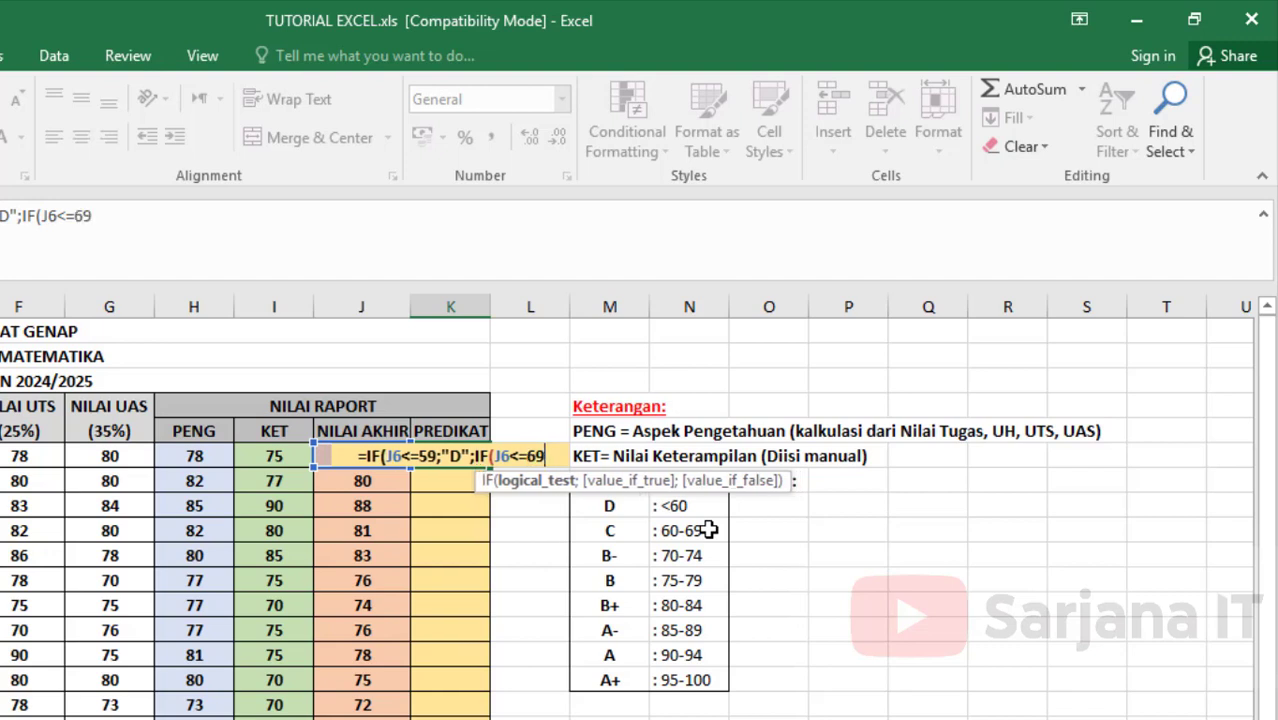
text(;")
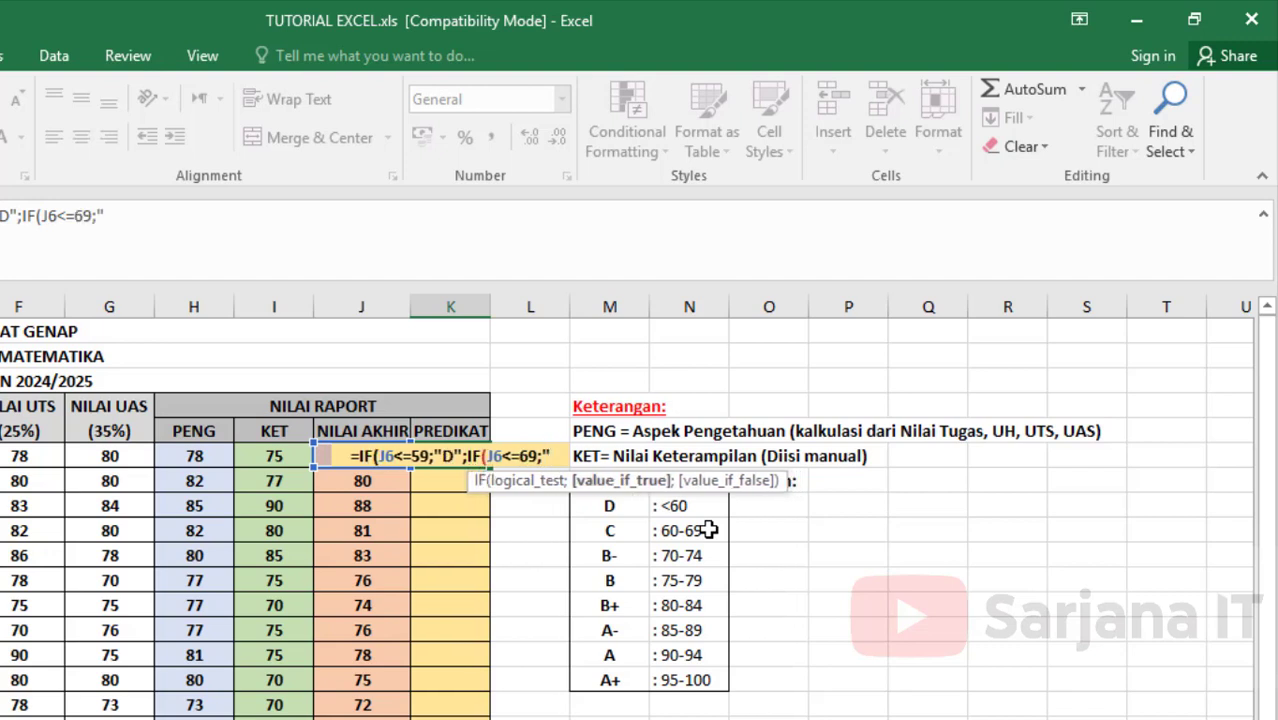
text(C")
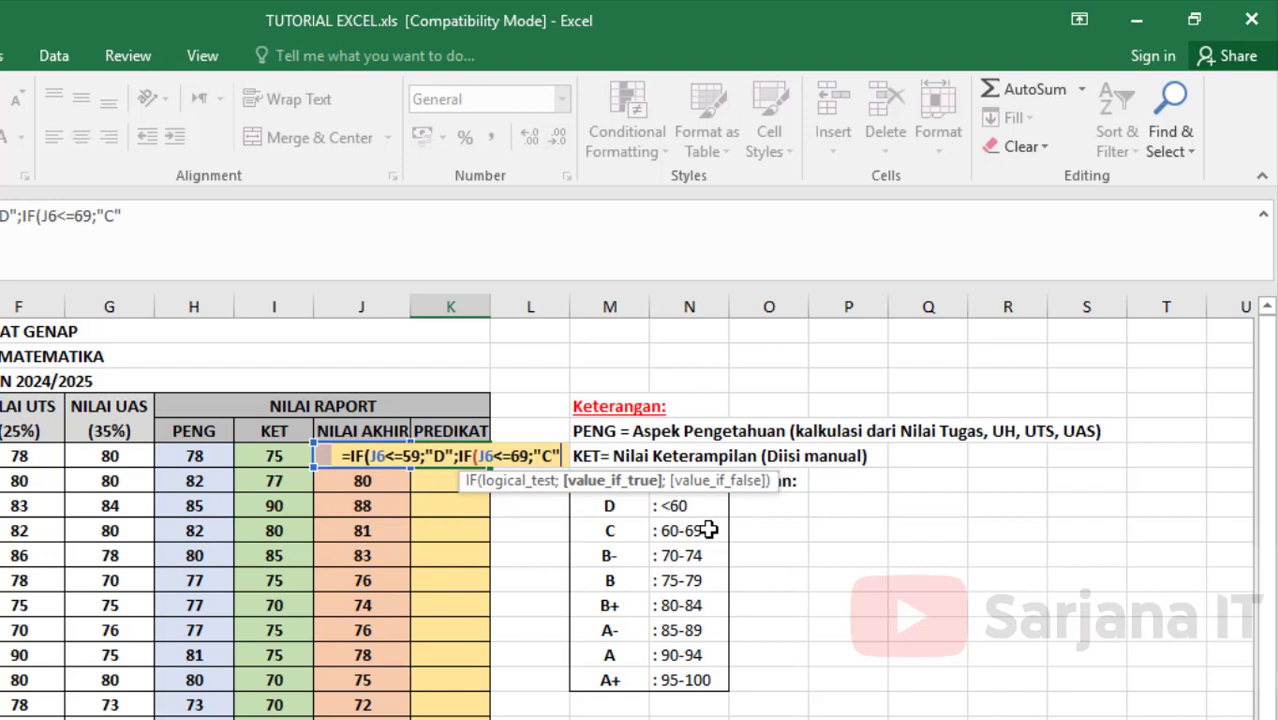
text(;)
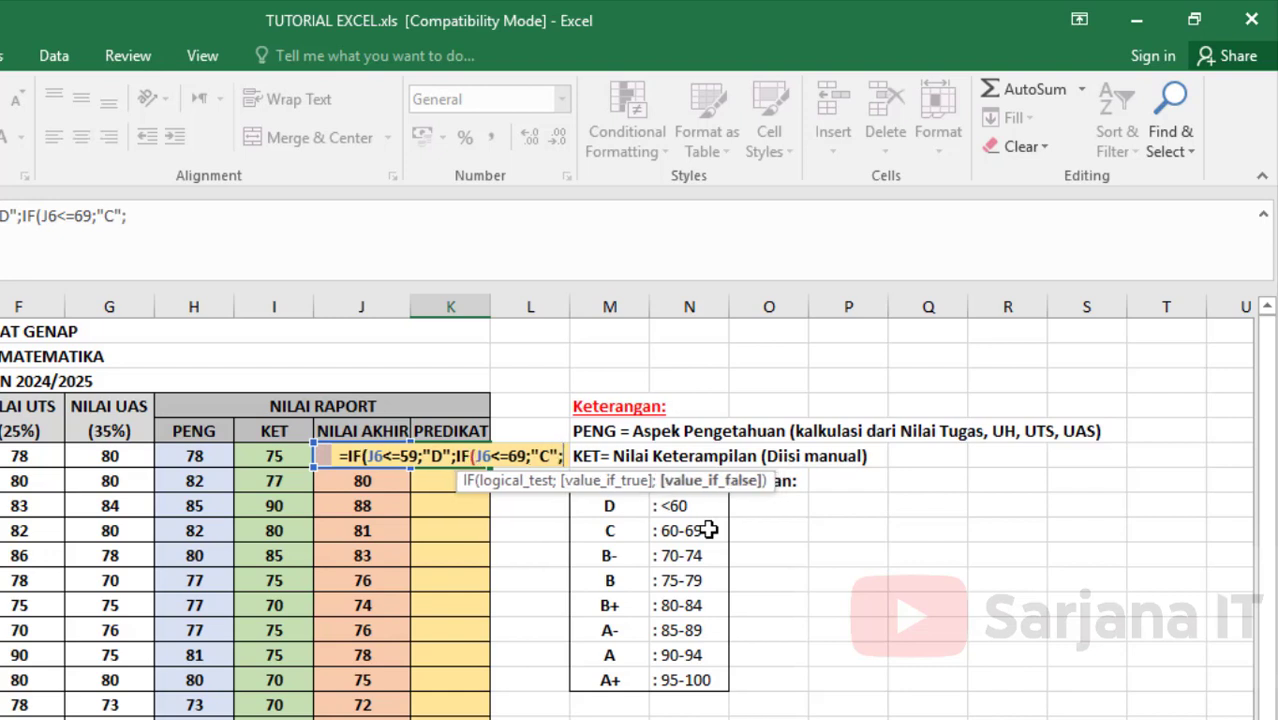
text(IF)
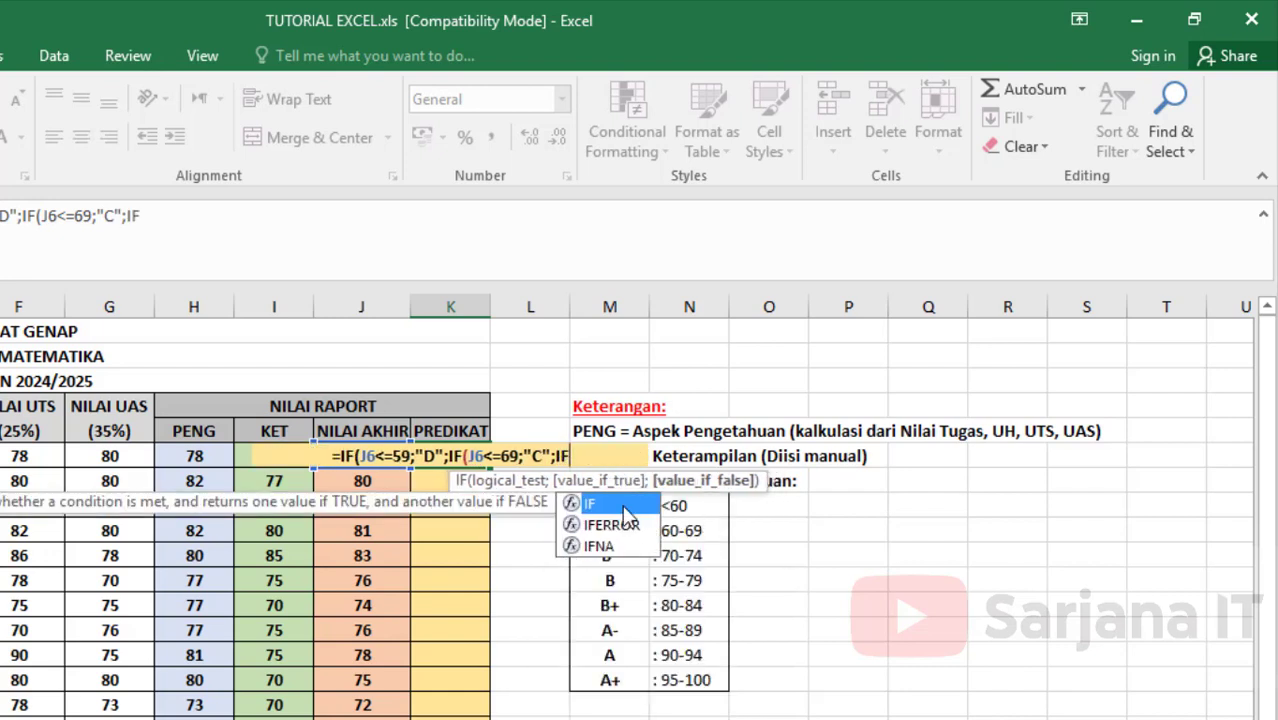
double_click(620, 508)
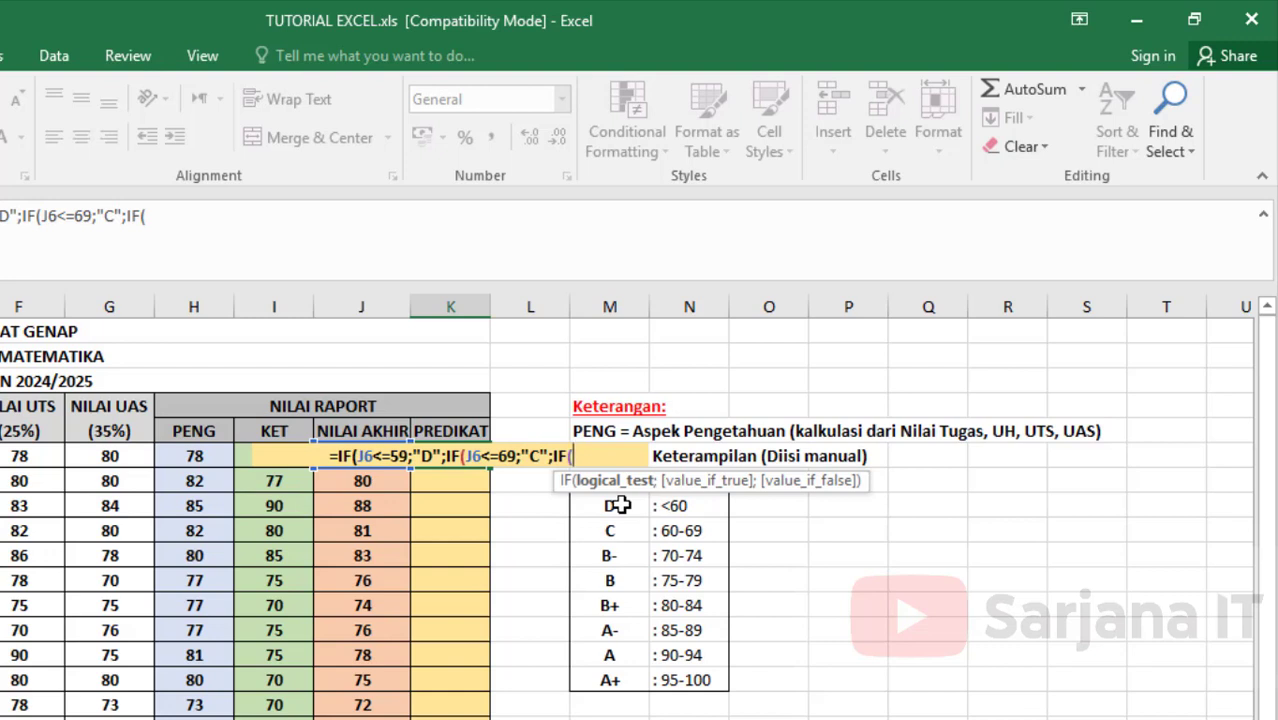
text(J6)
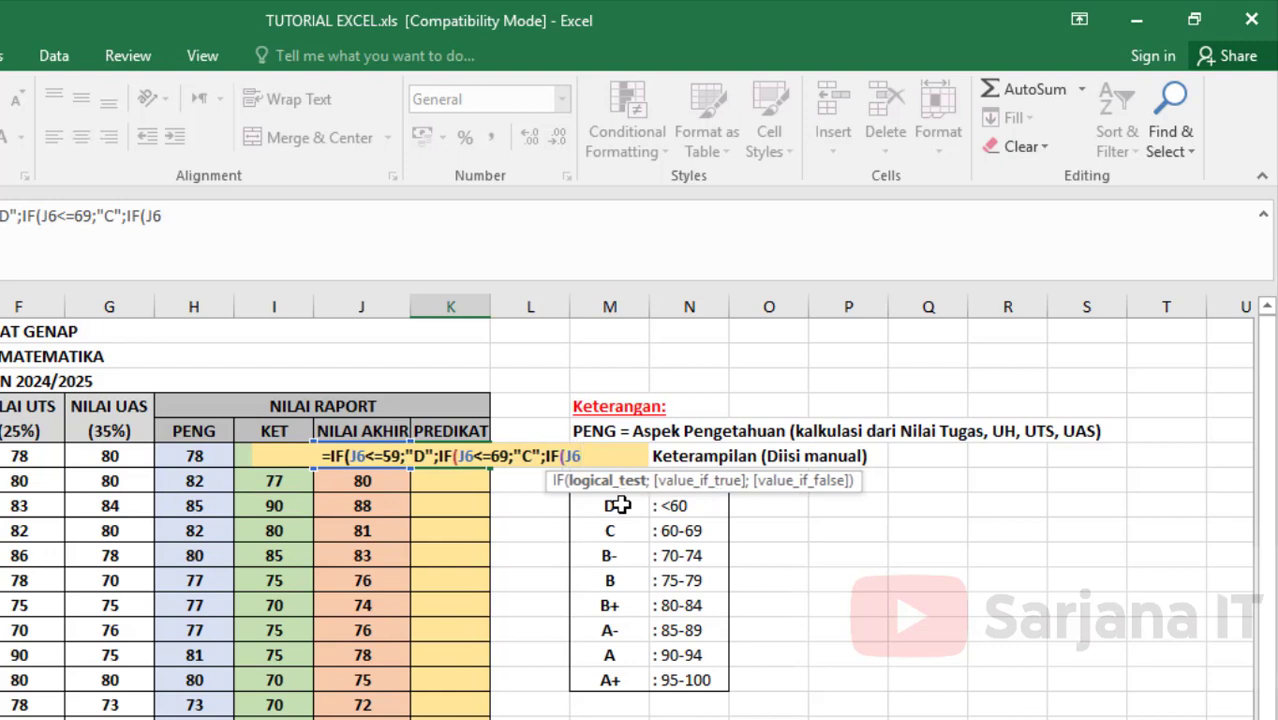
text(<=)
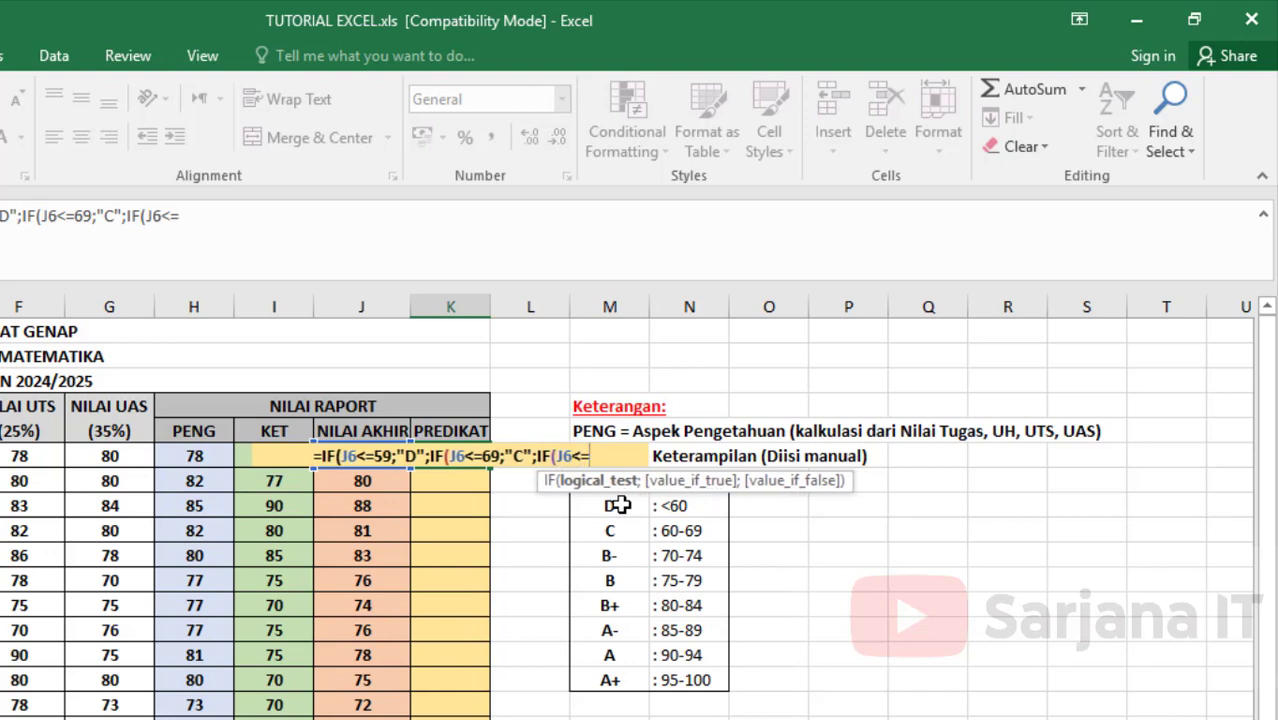
text(74)
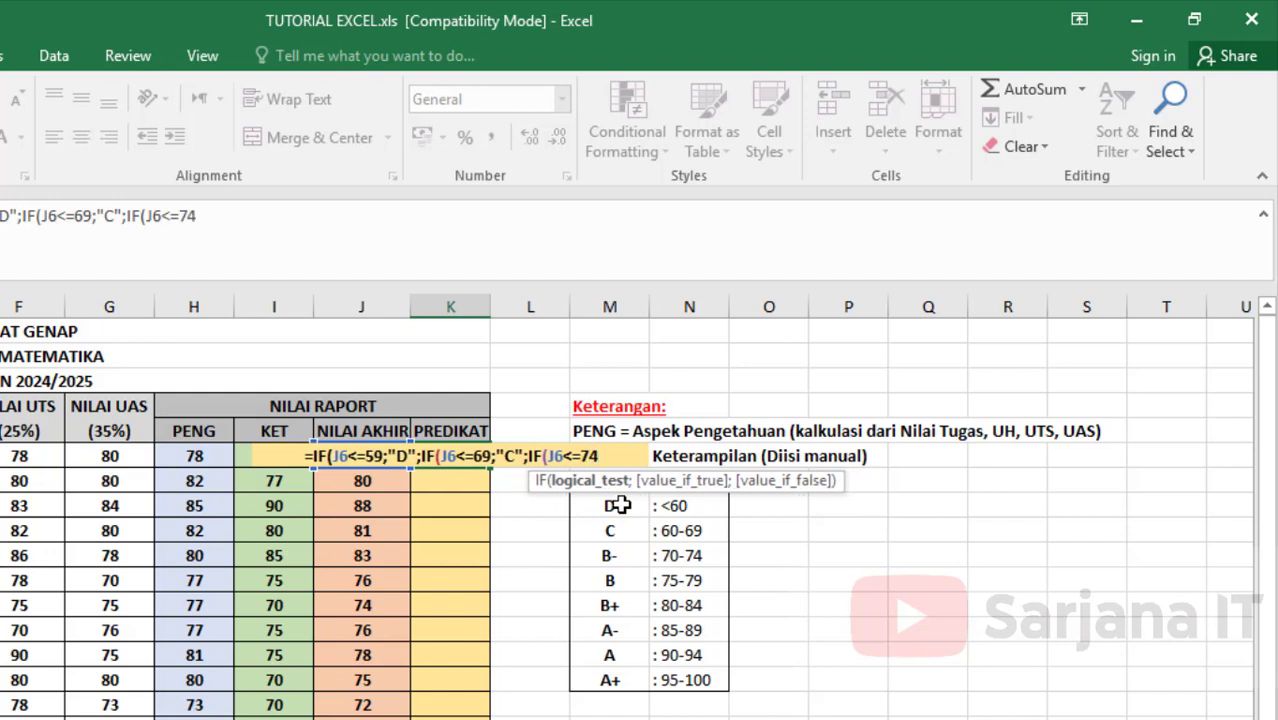
text(;")
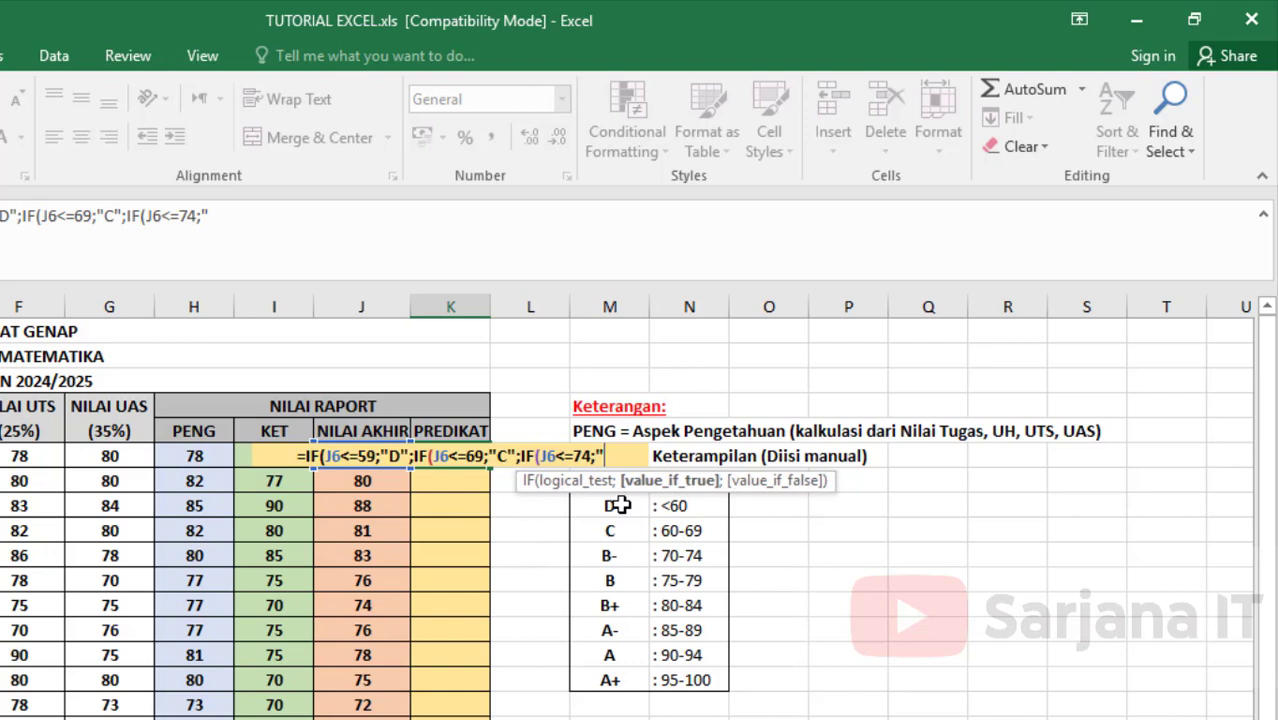
text(B-)
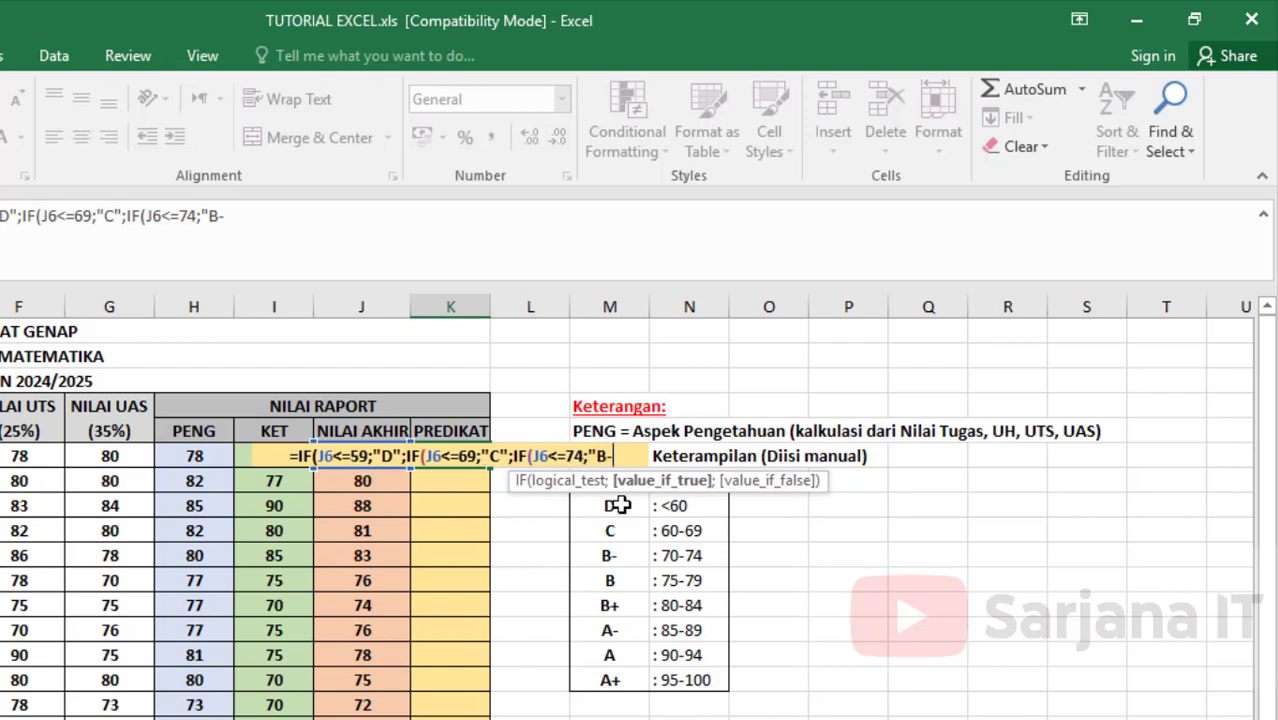
text(";)
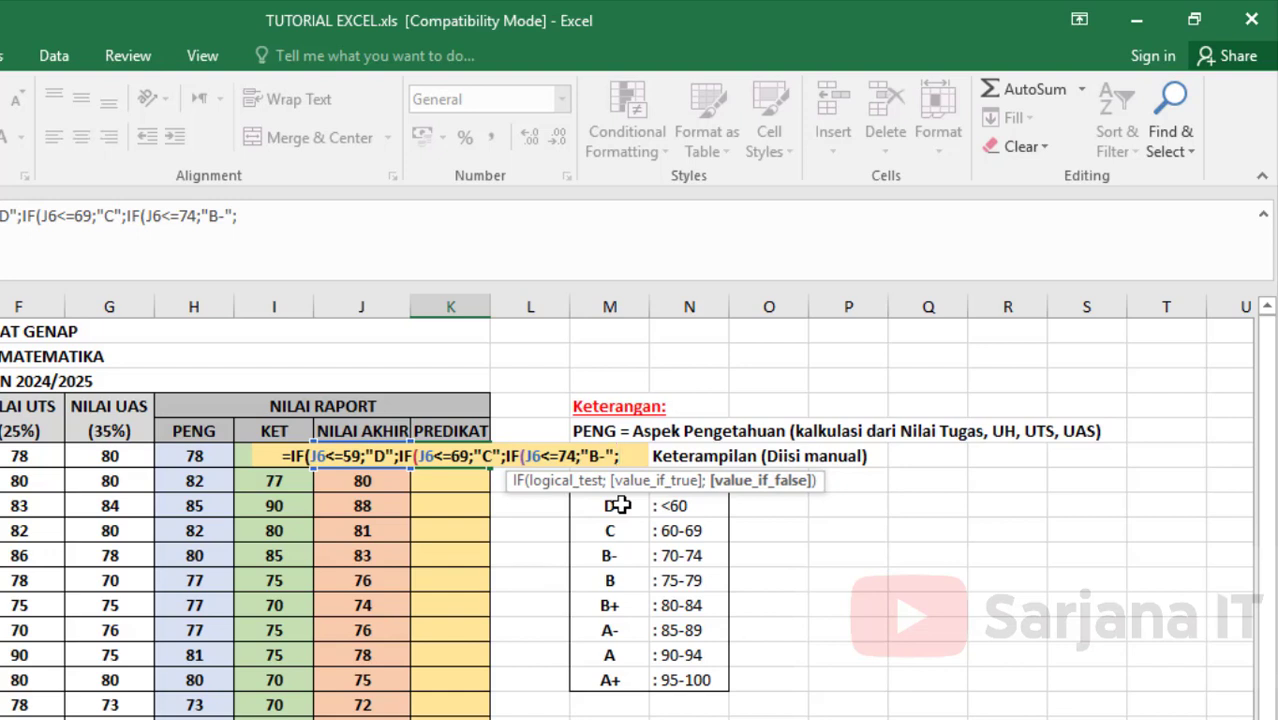
text(IF)
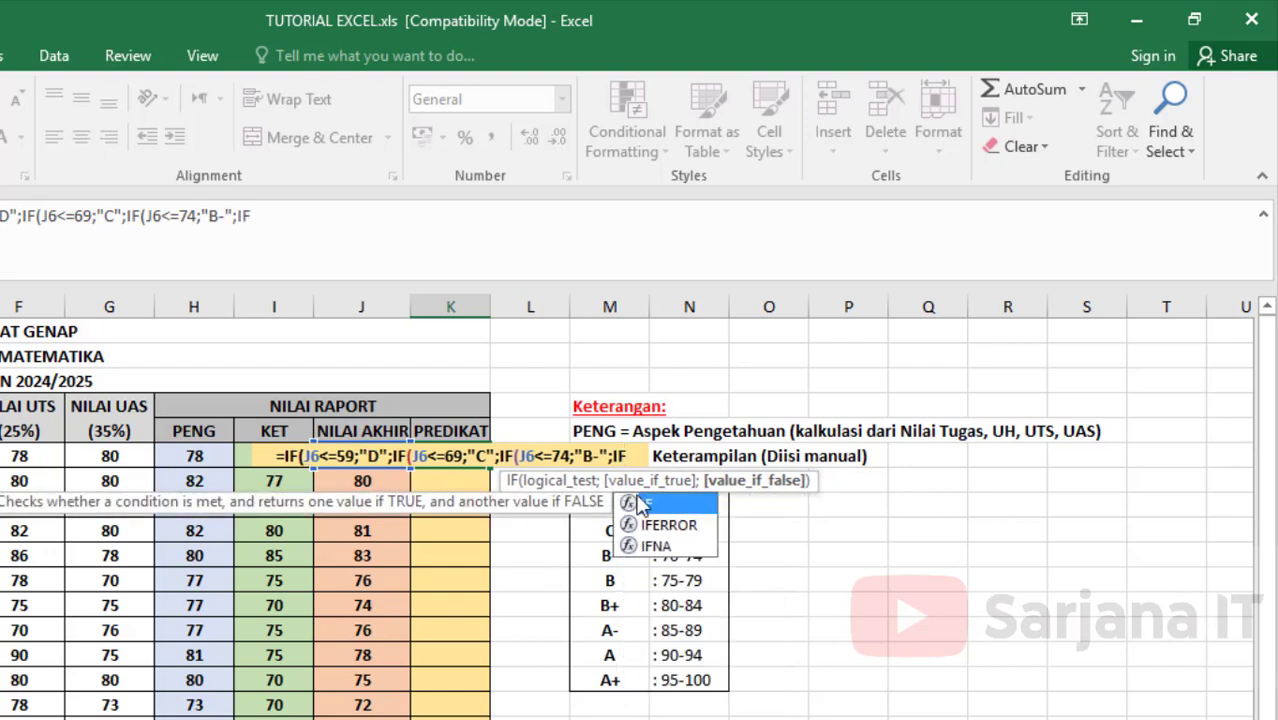
Step: Add the B (≤79), B+ (≤84) and A- (≤89) nested IF conditions to K6
double_click(649, 502)
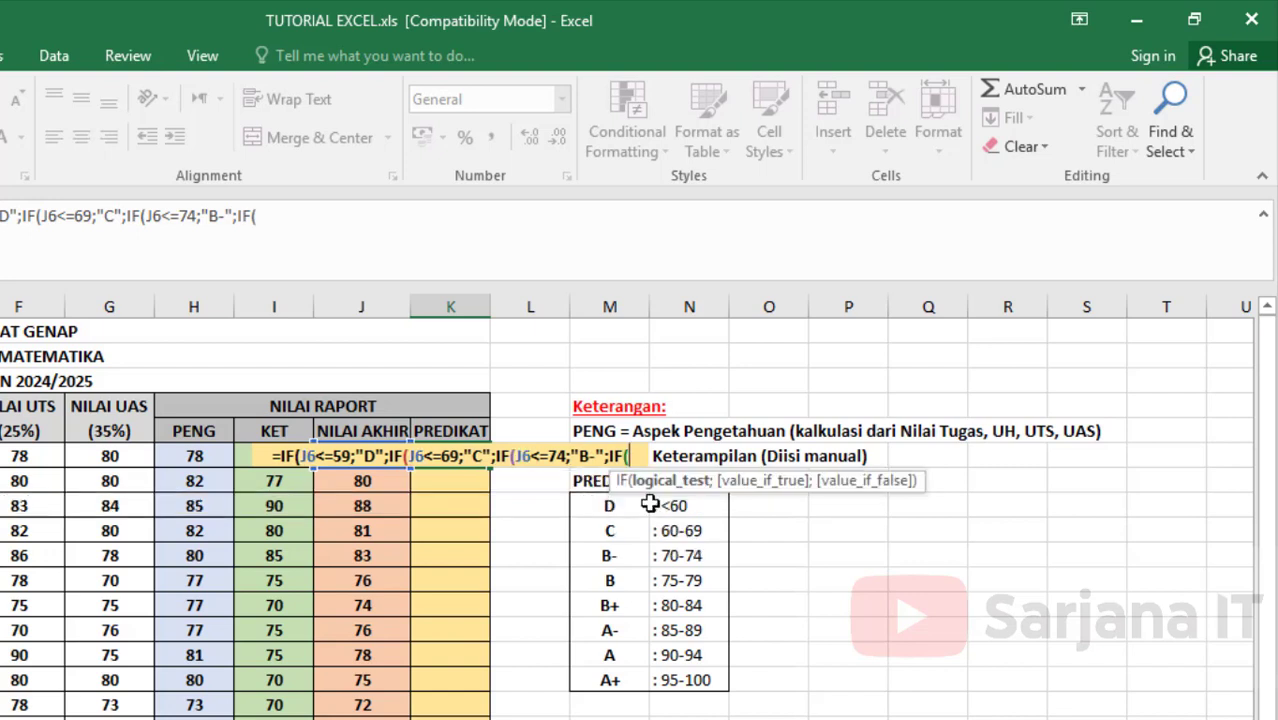
text(J6)
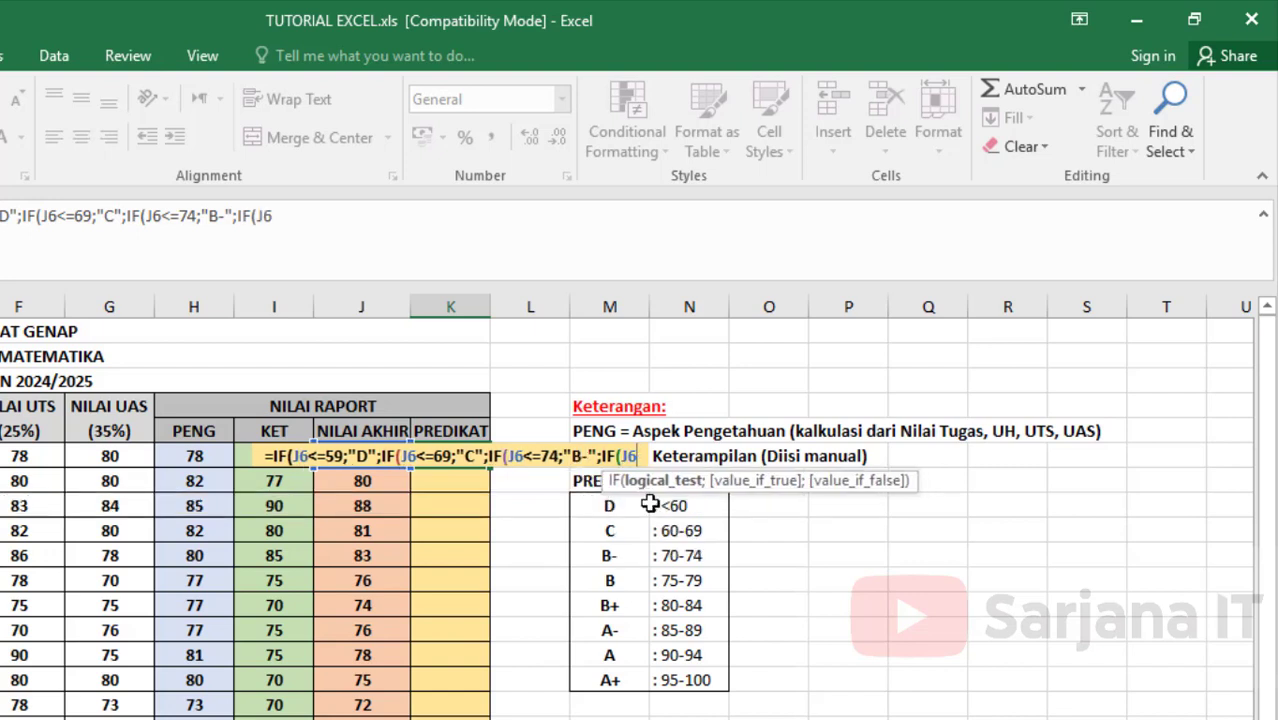
text(<=)
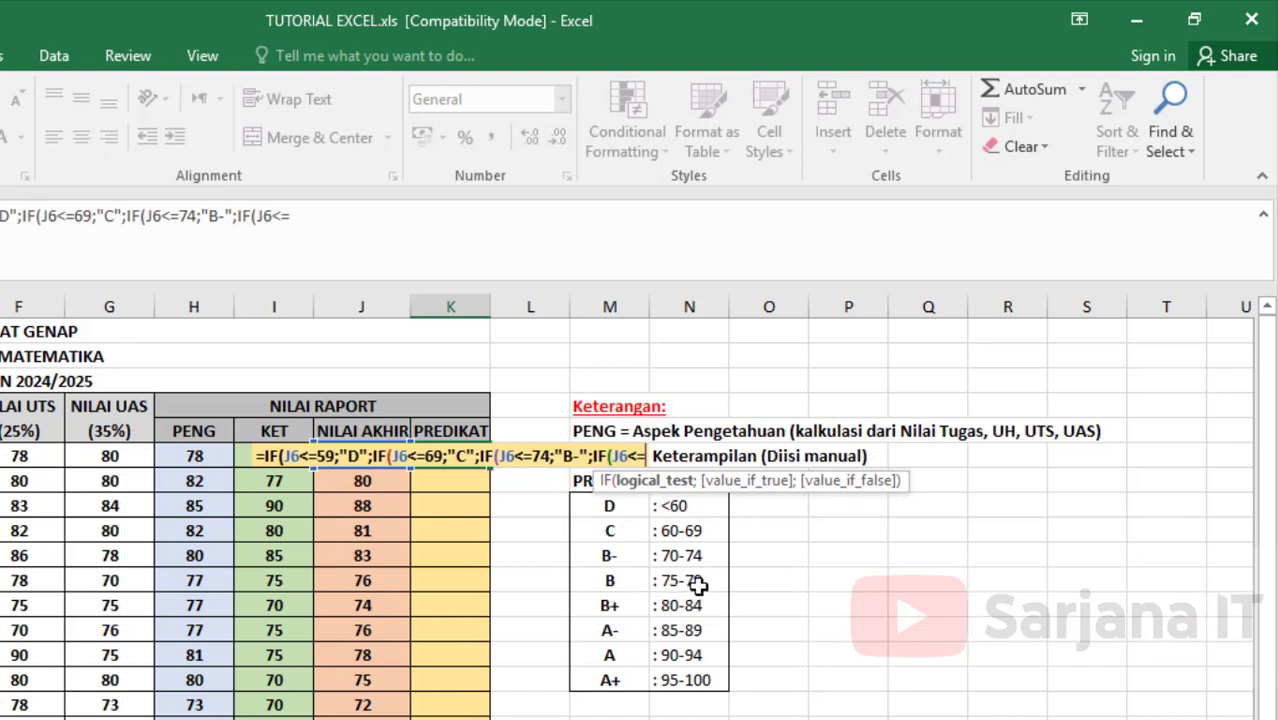
text(79;)
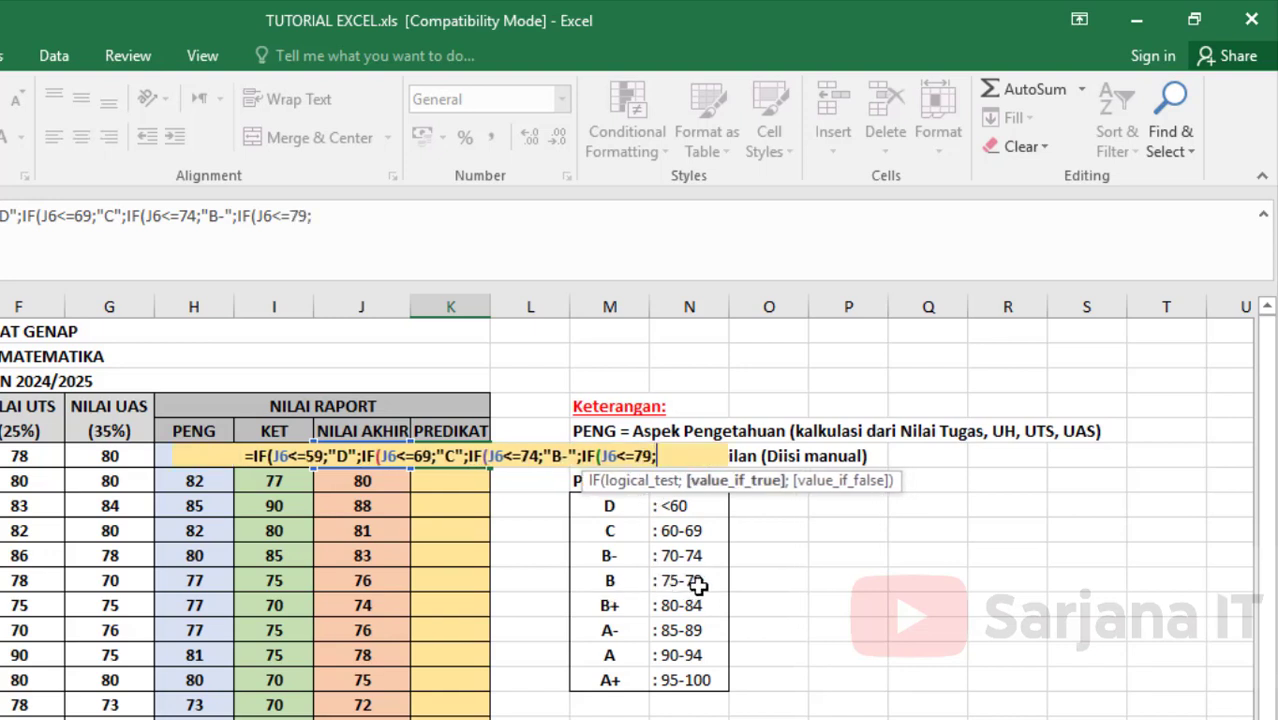
text("B)
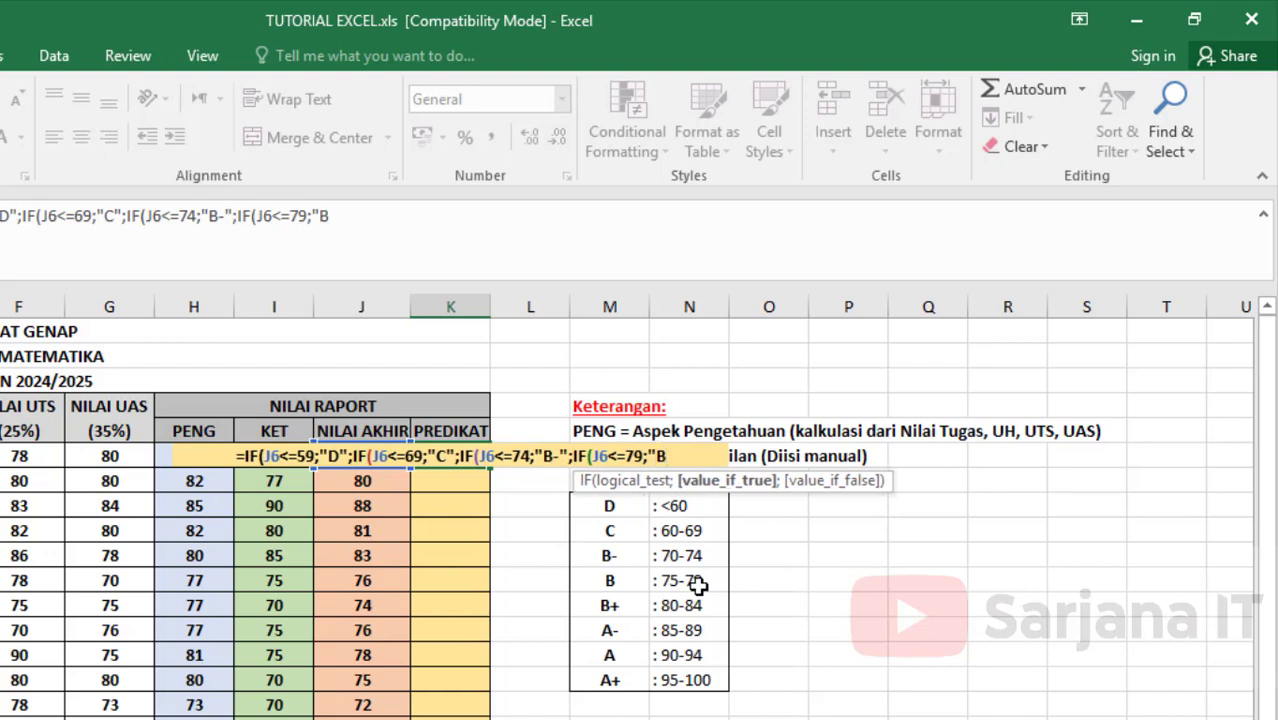
text(")
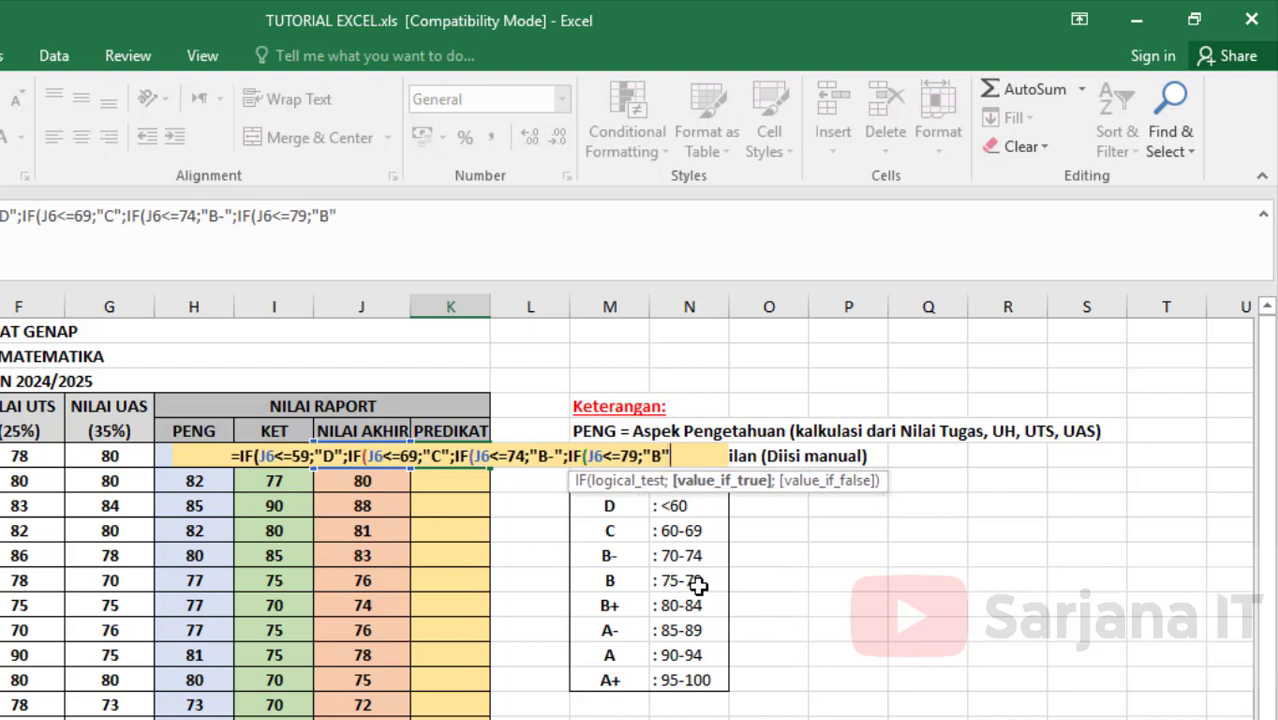
text(;IF)
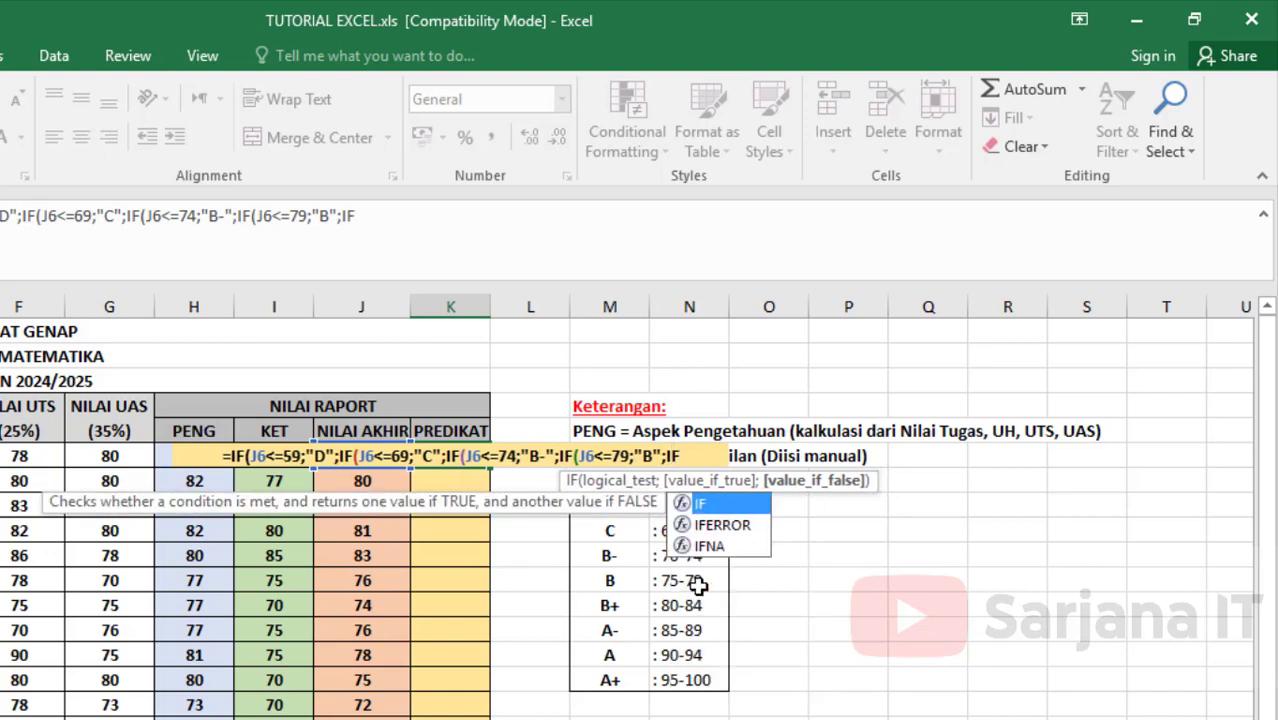
double_click(719, 505)
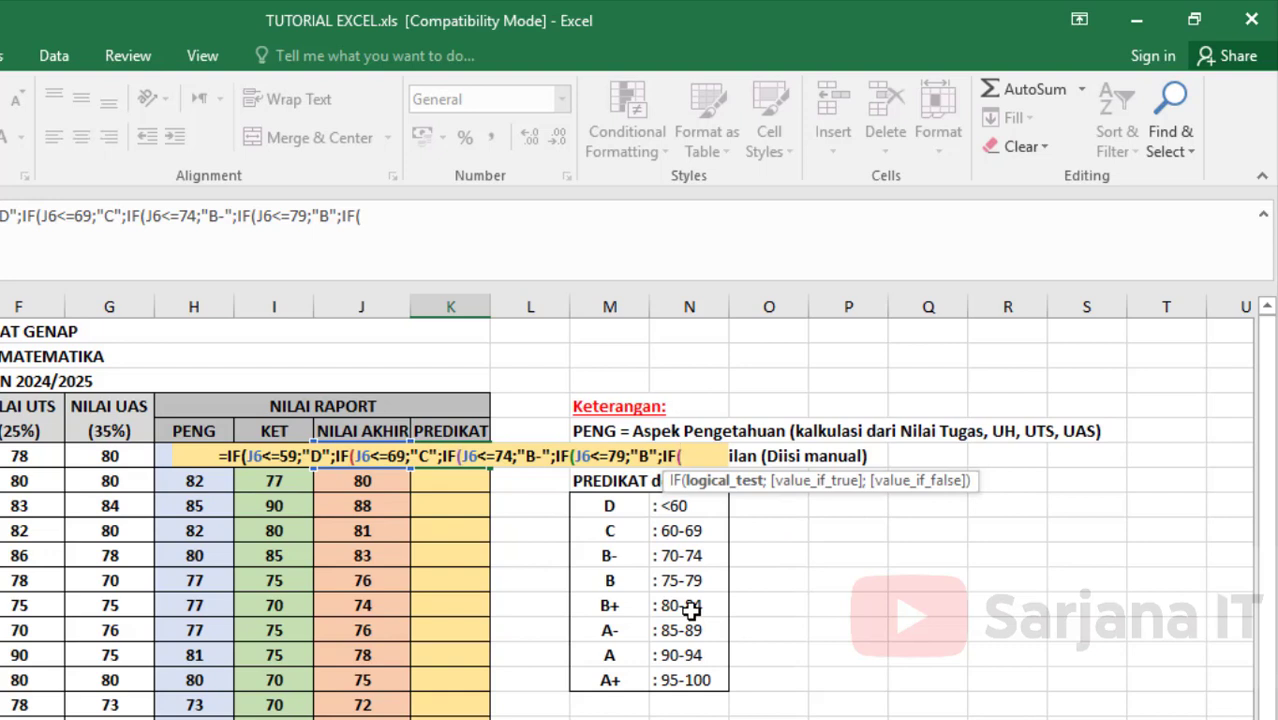
text(J6)
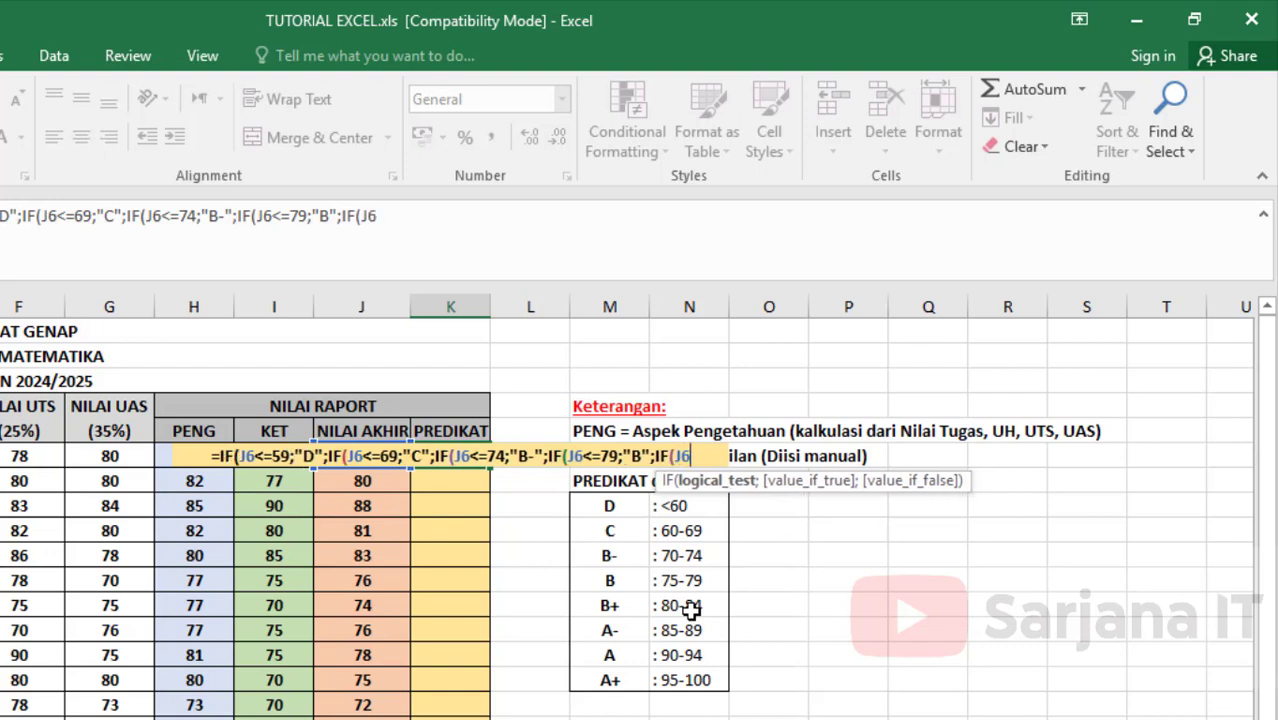
text(<=)
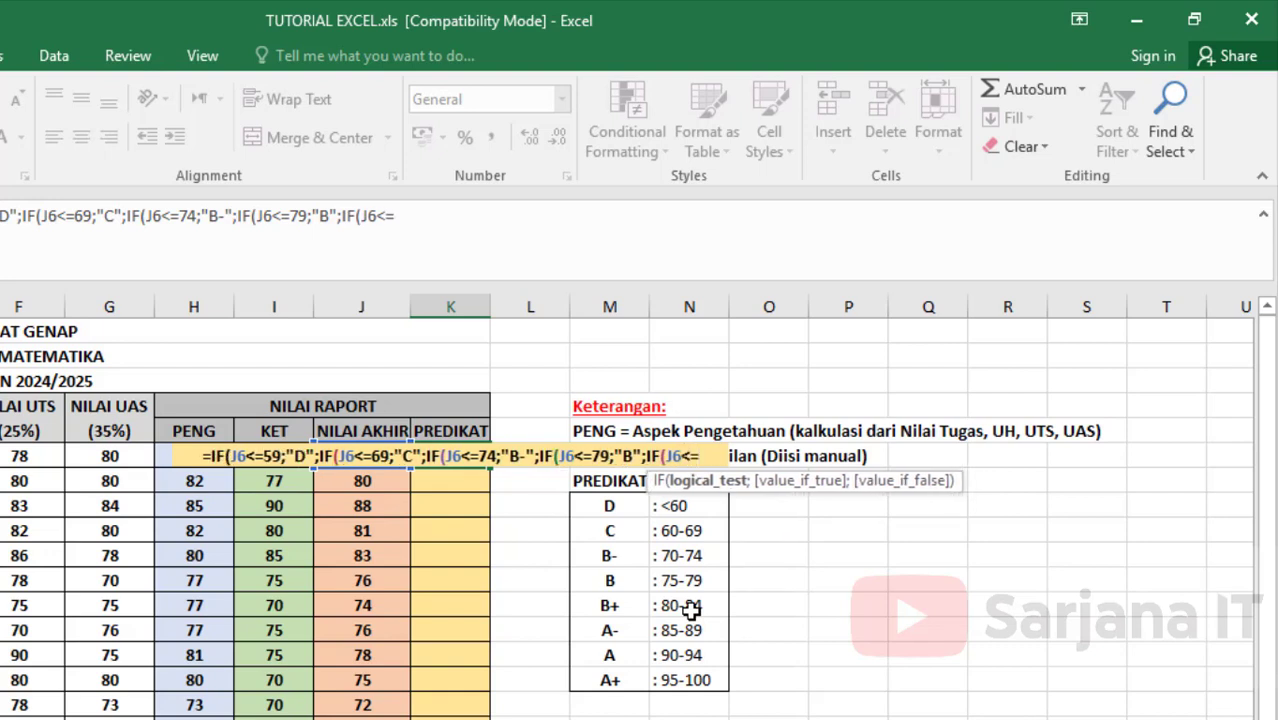
text(84)
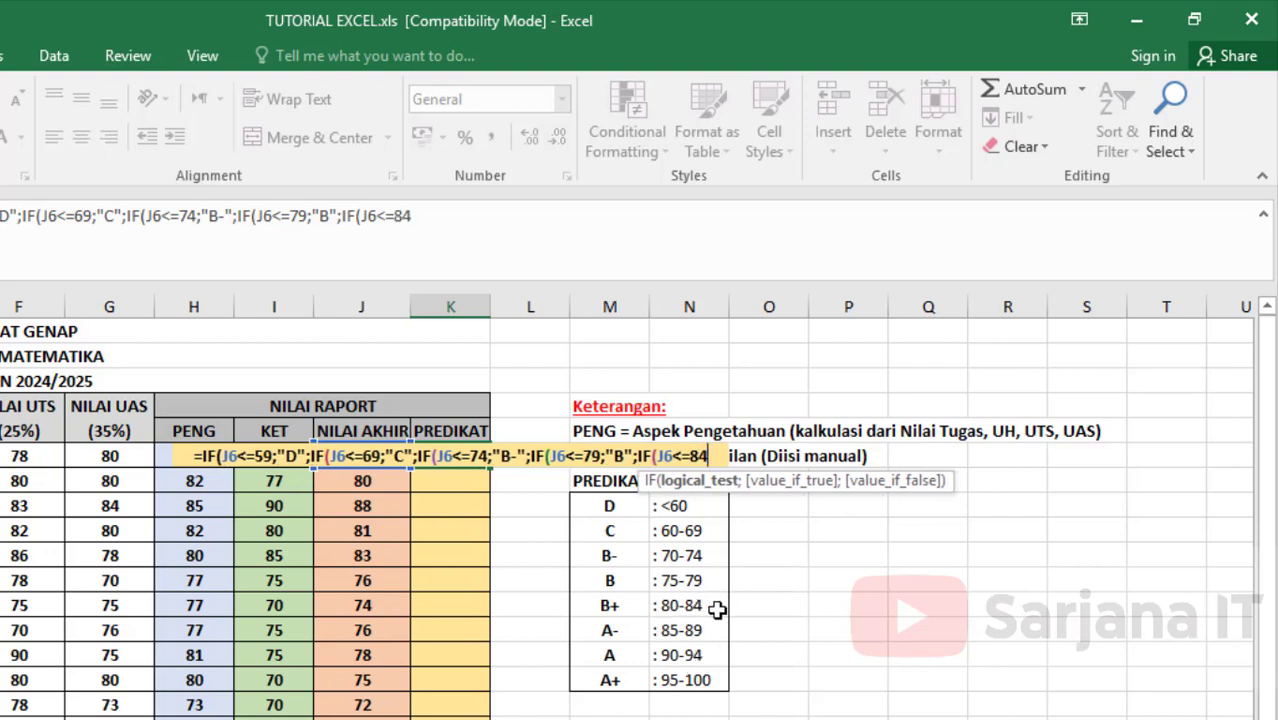
text(;")
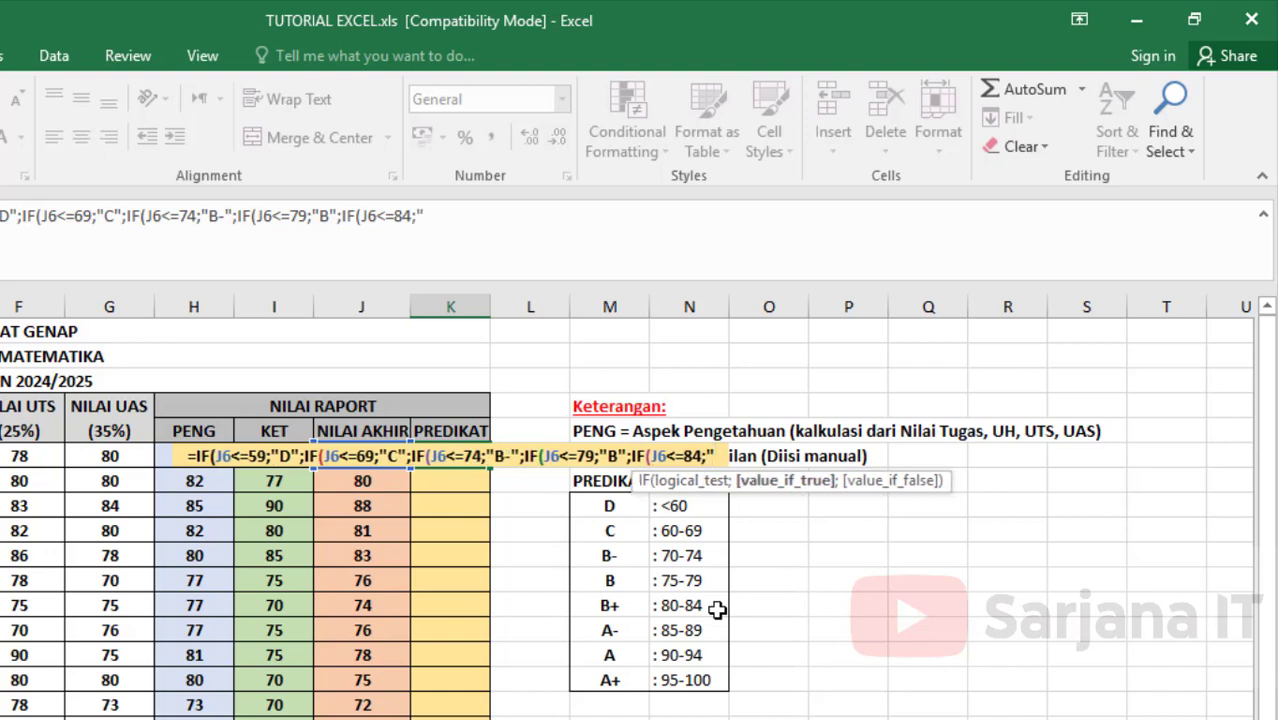
text(B+)
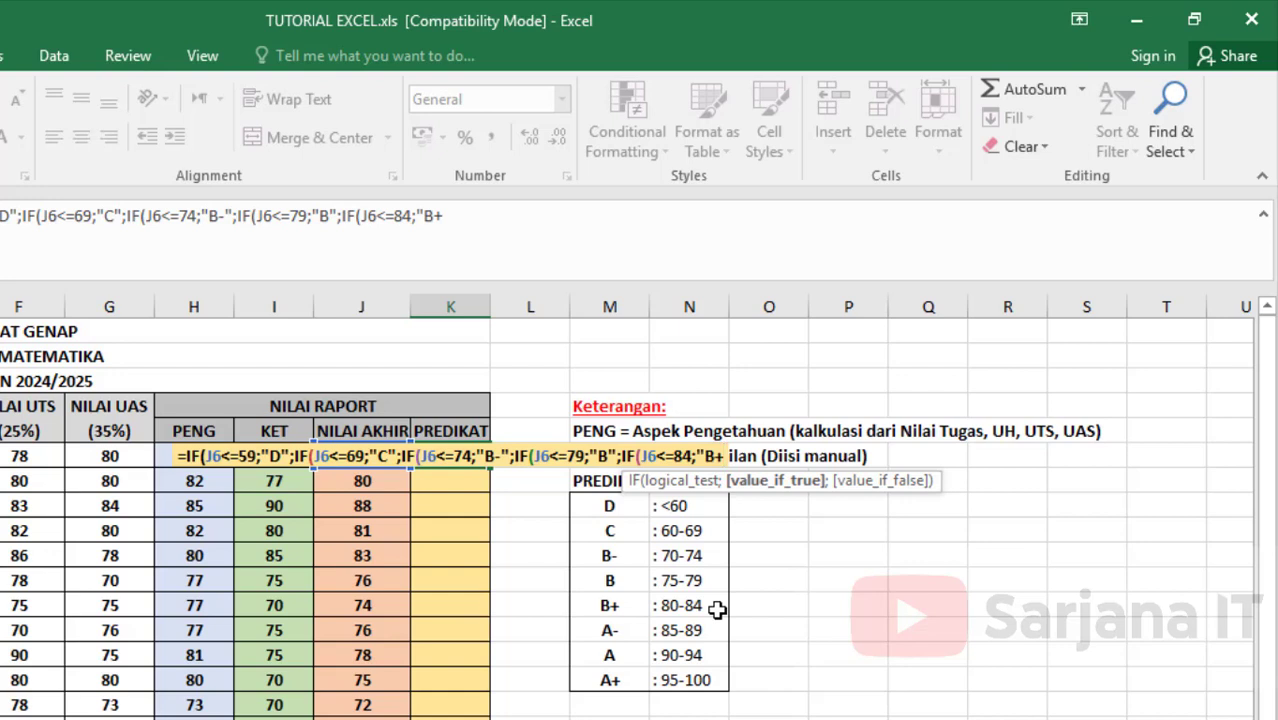
text(";)
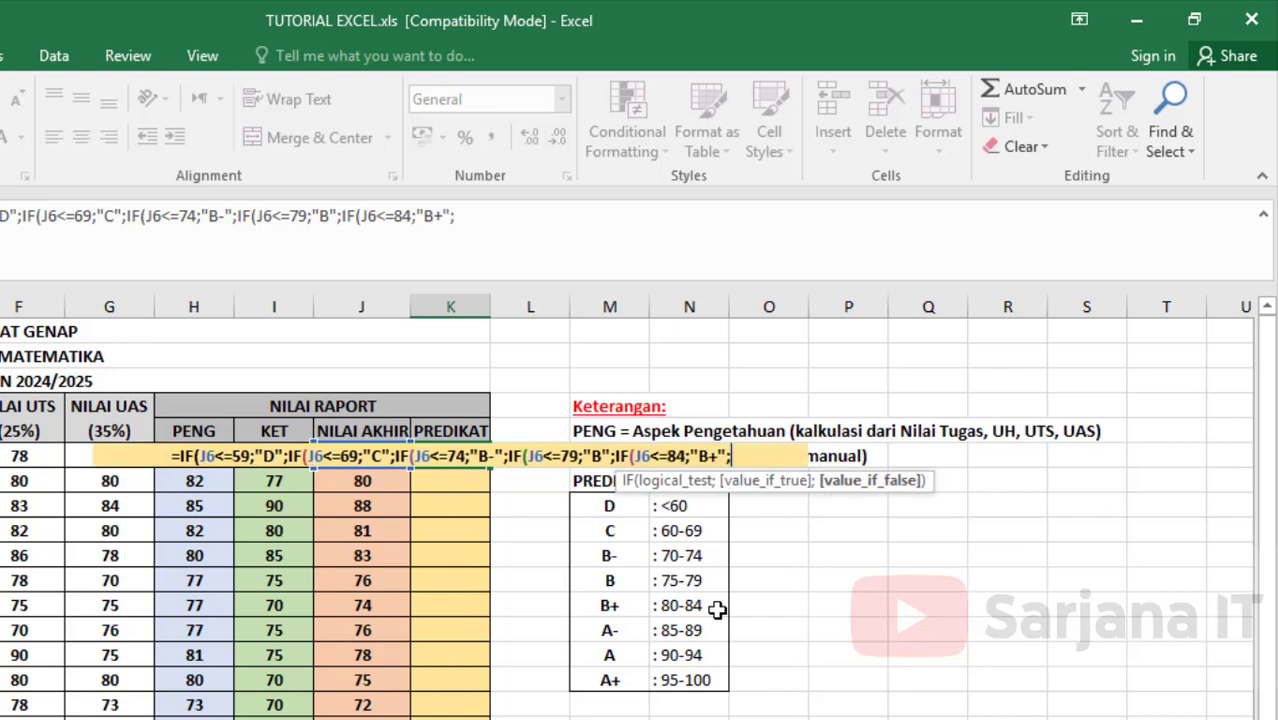
text(IF)
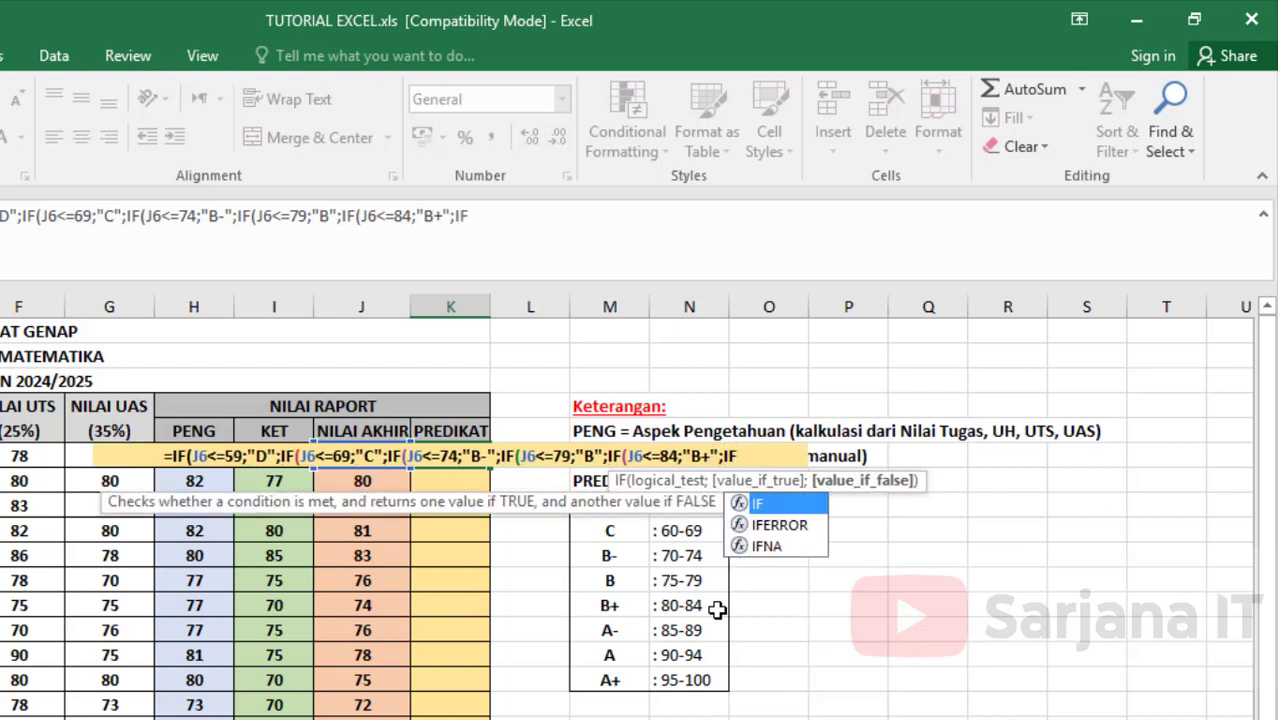
double_click(762, 503)
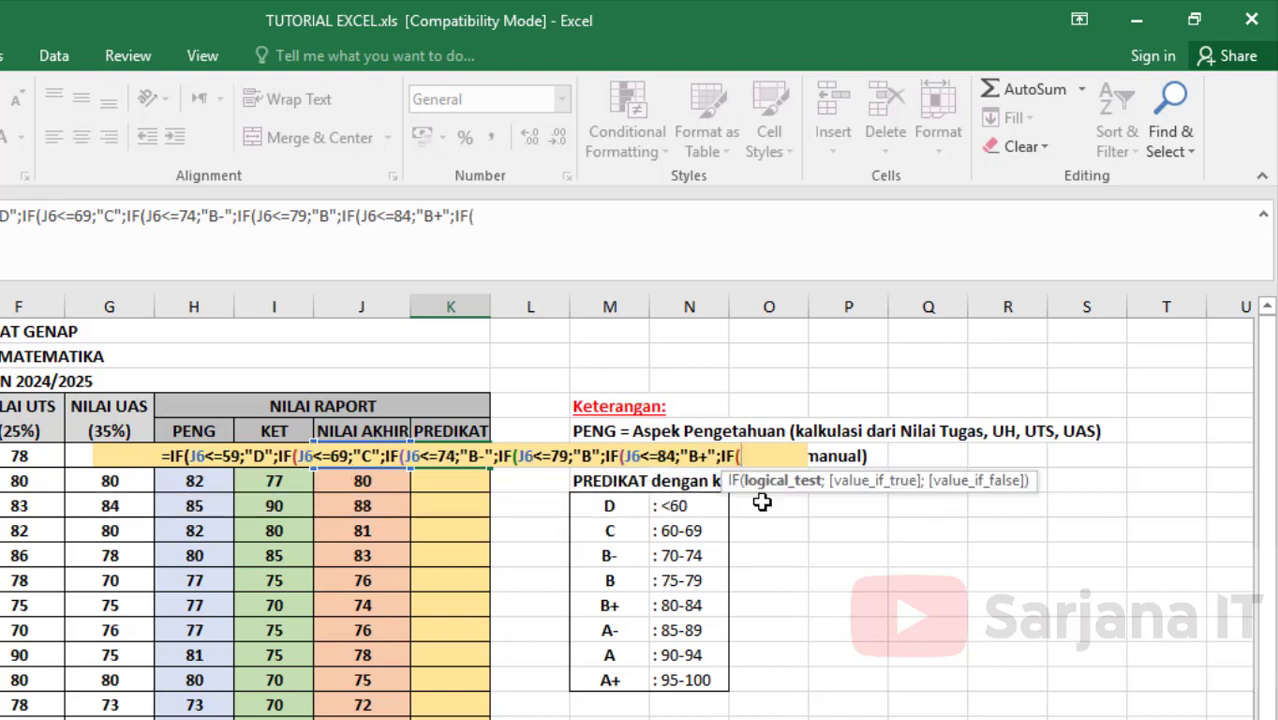
text(J6)
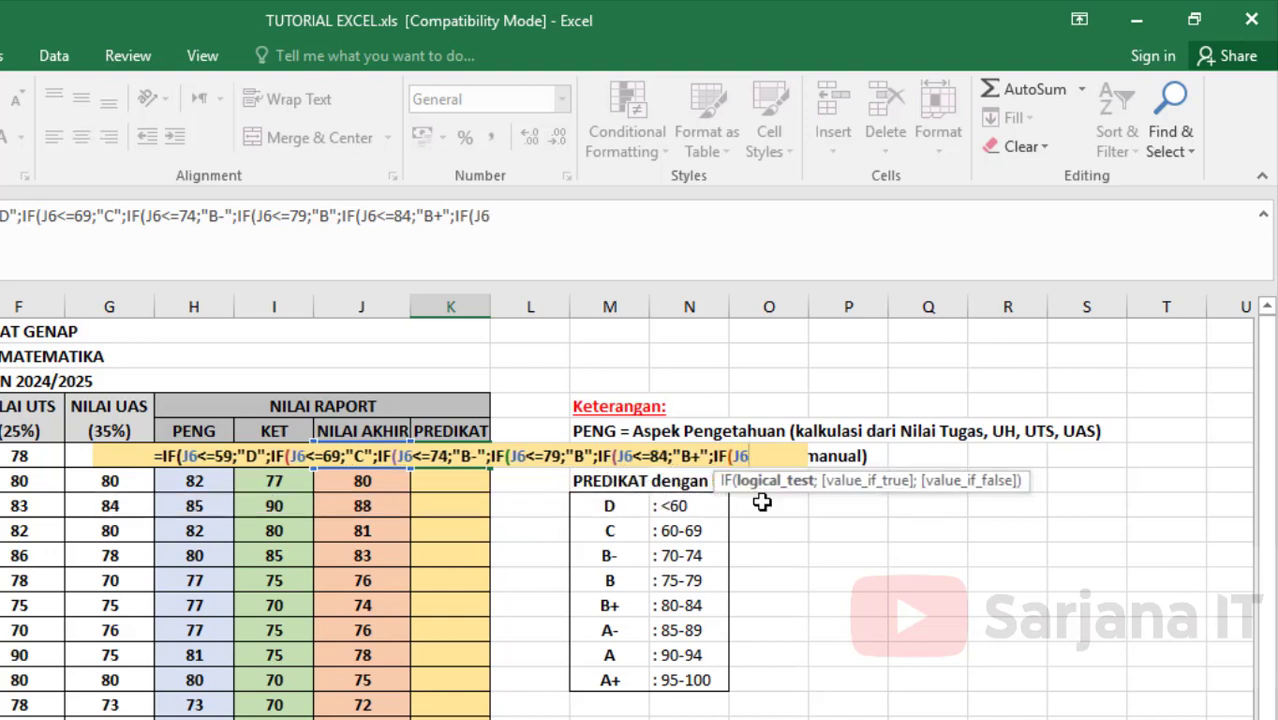
text(<=)
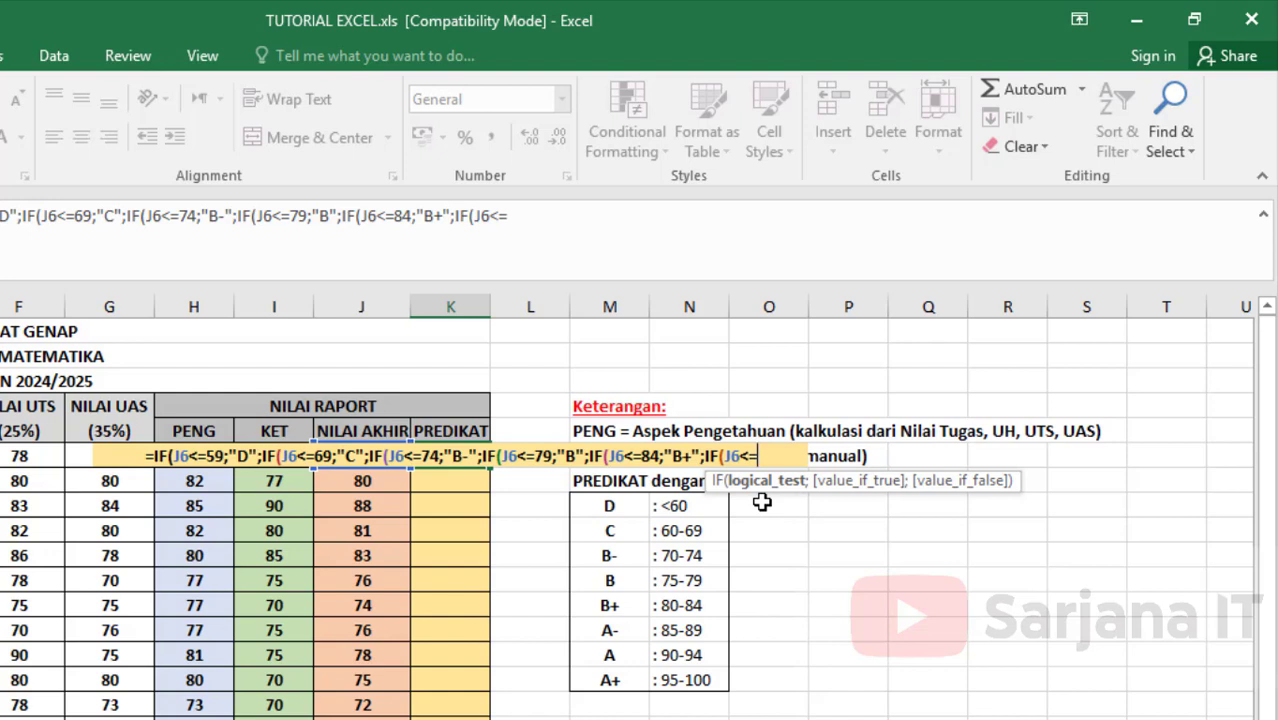
text(89;")
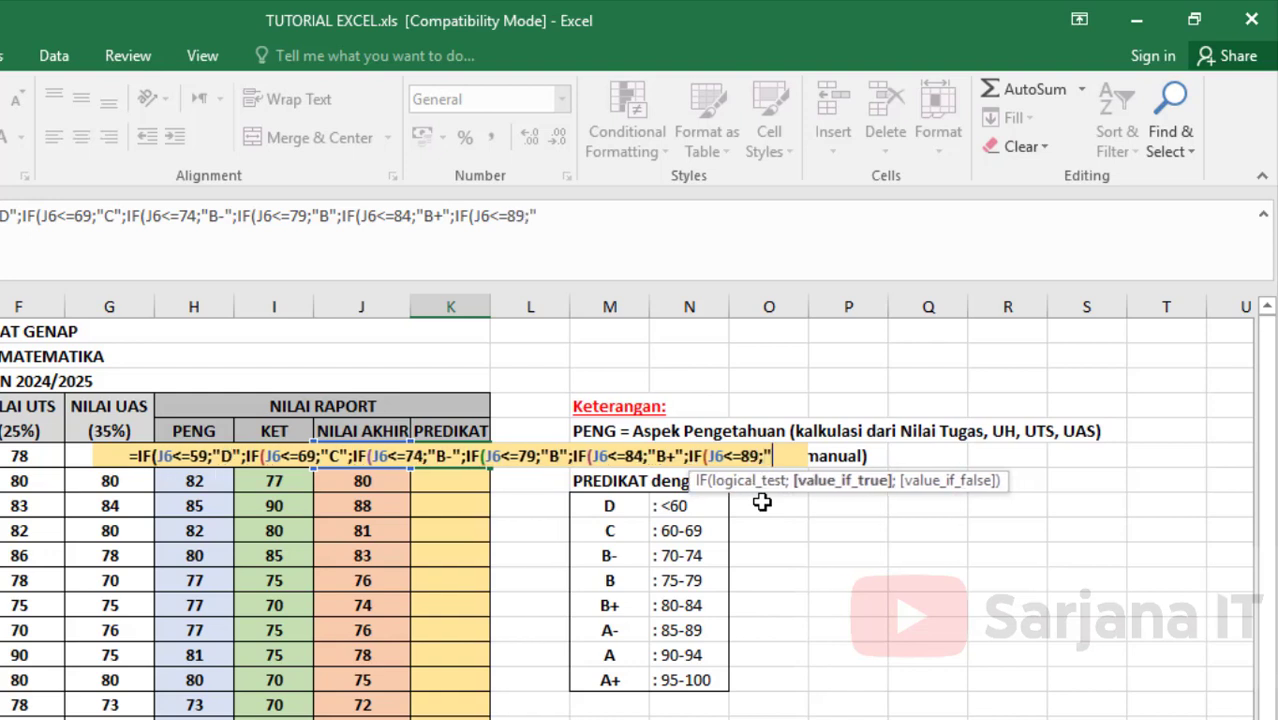
text(A-)
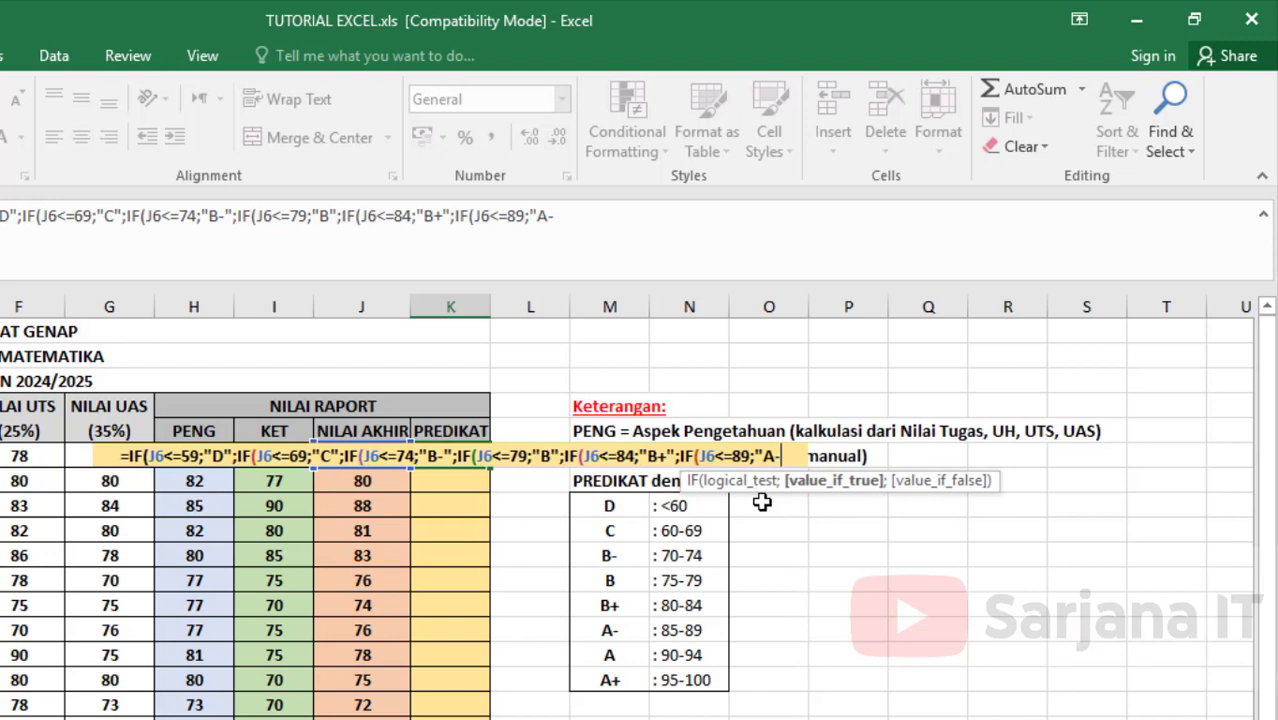
text(")
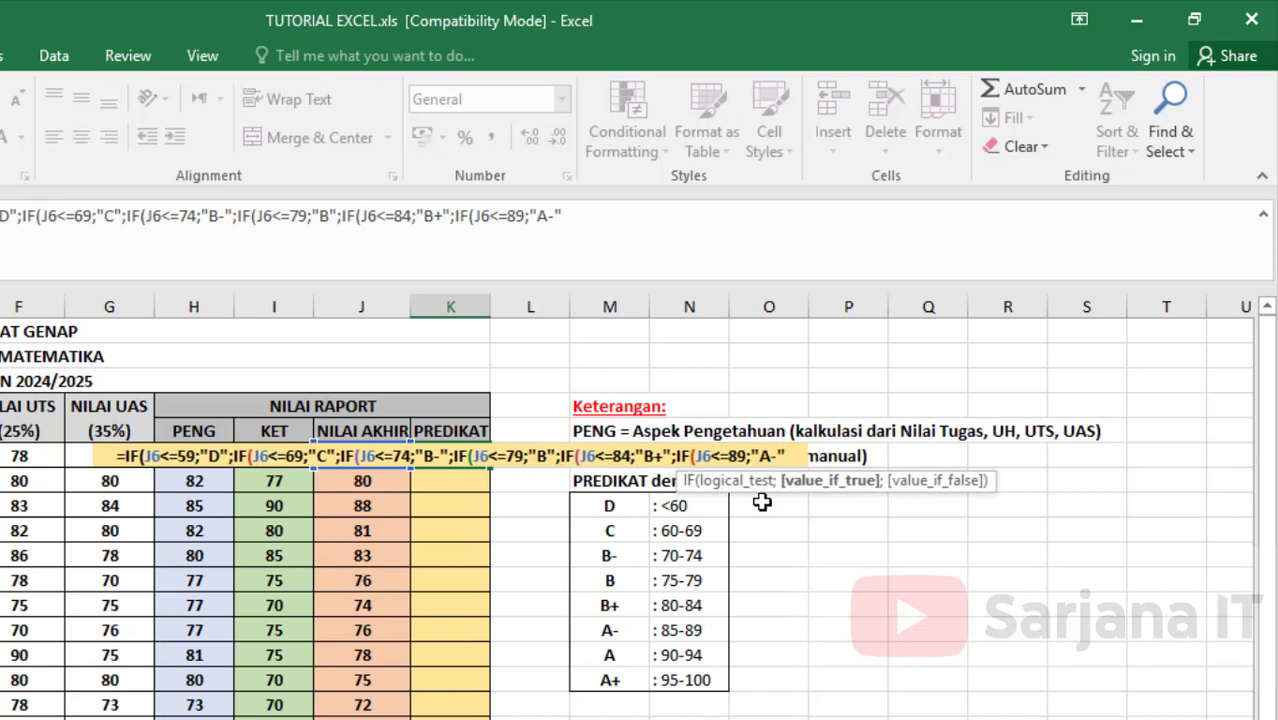
text(;)
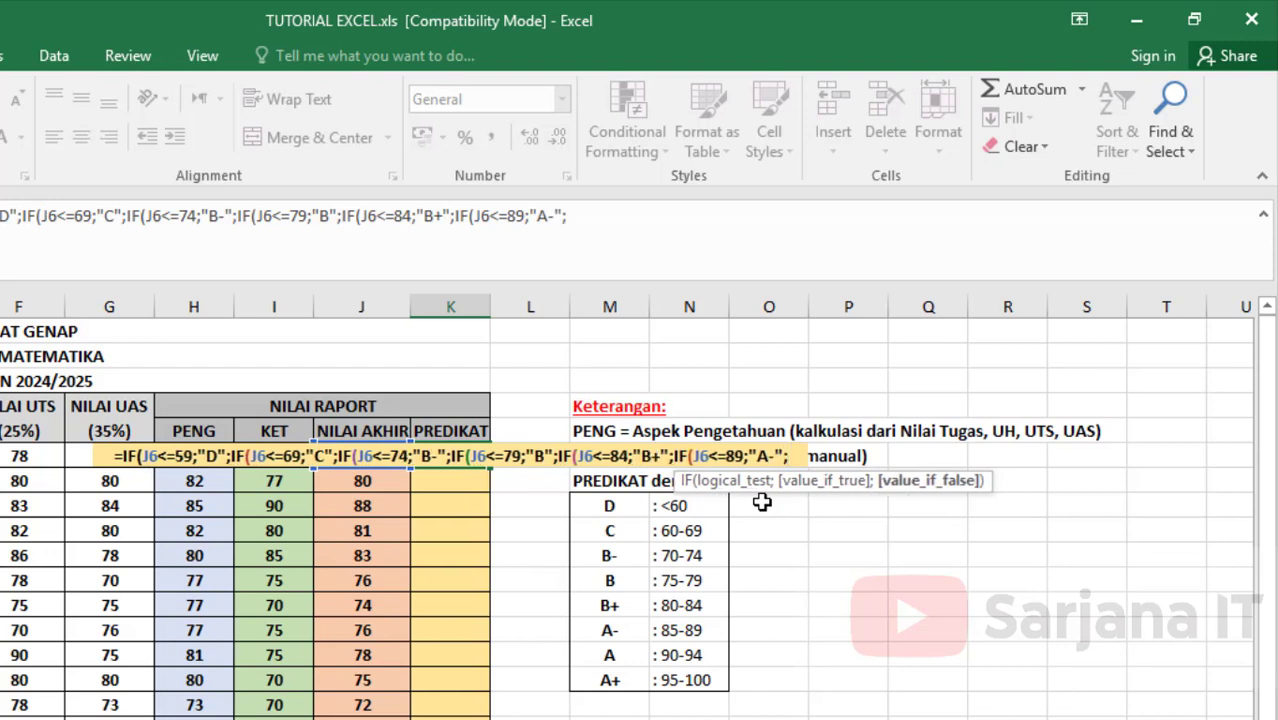
text(IF)
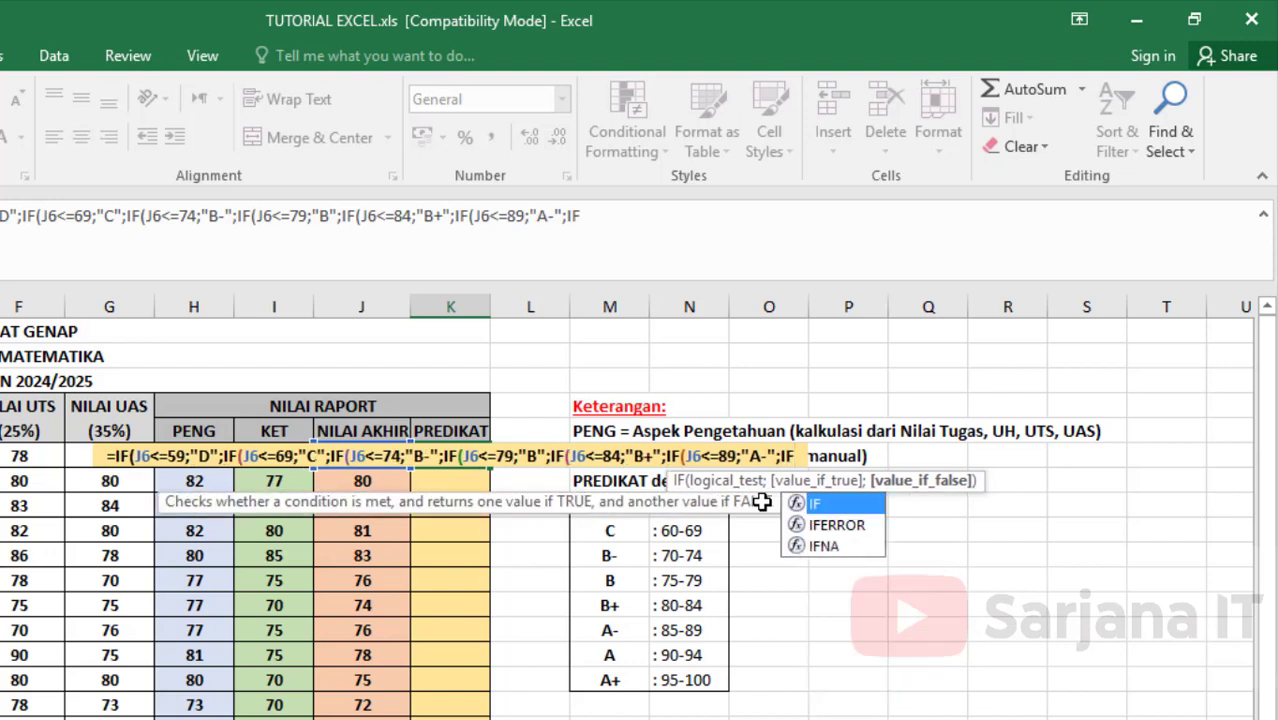
Step: Add the A grade condition J6<=94 to K6's formula and begin another nested IF
double_click(818, 504)
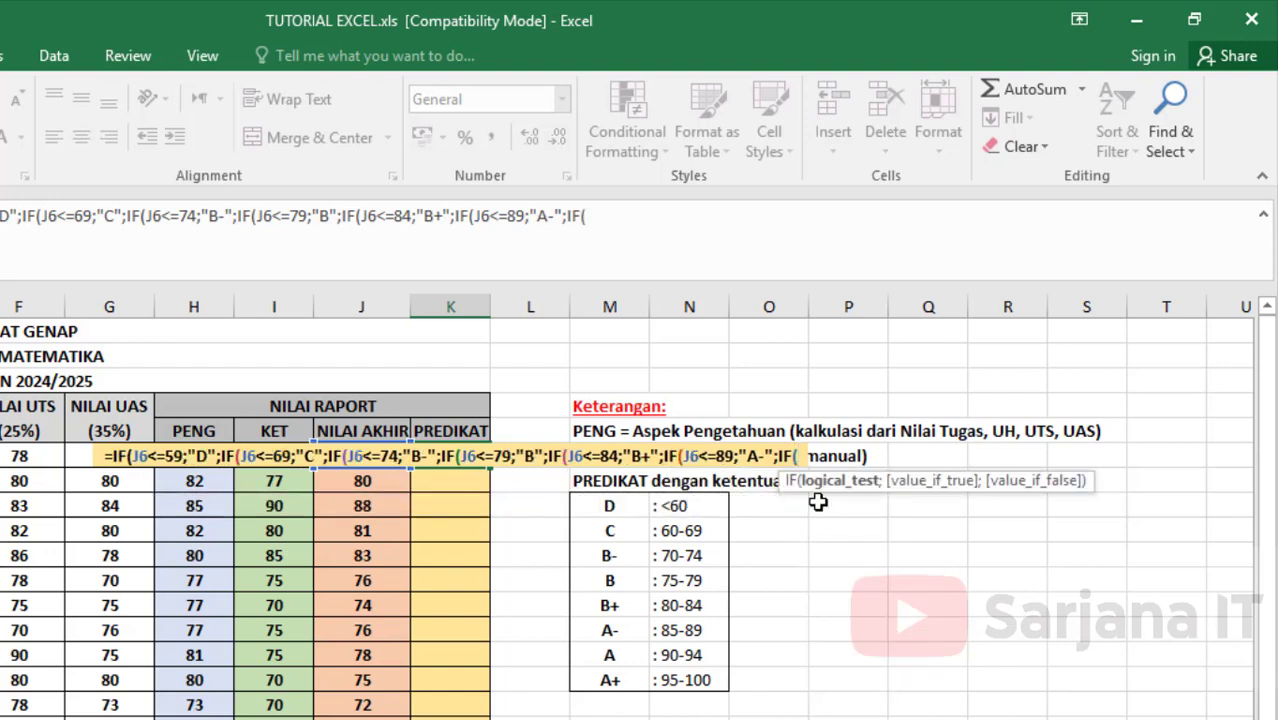
text(J6)
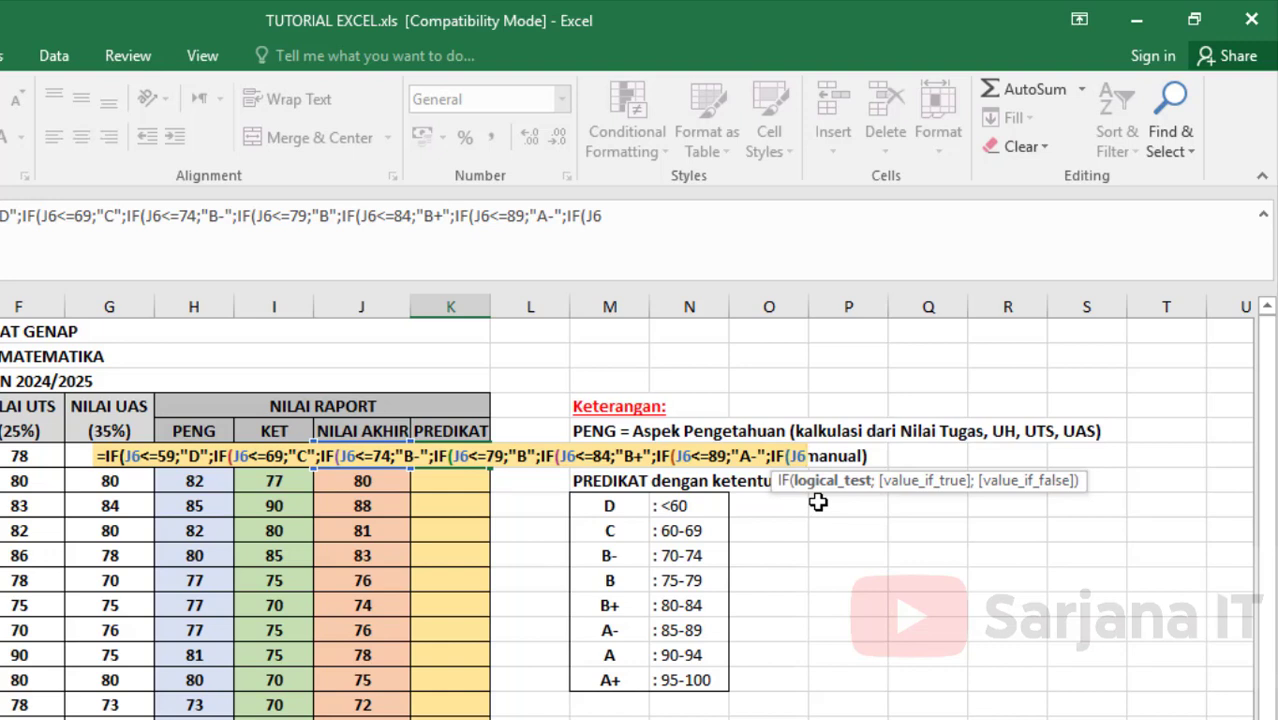
text(<)
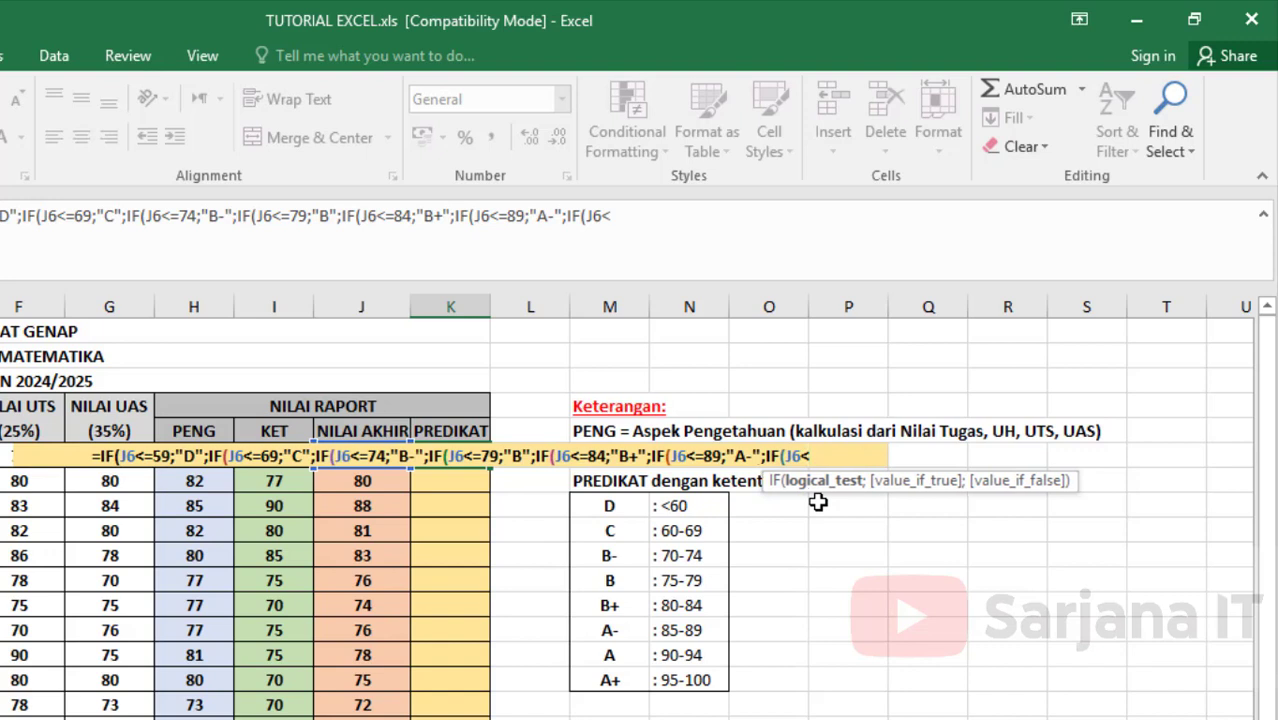
text(=9)
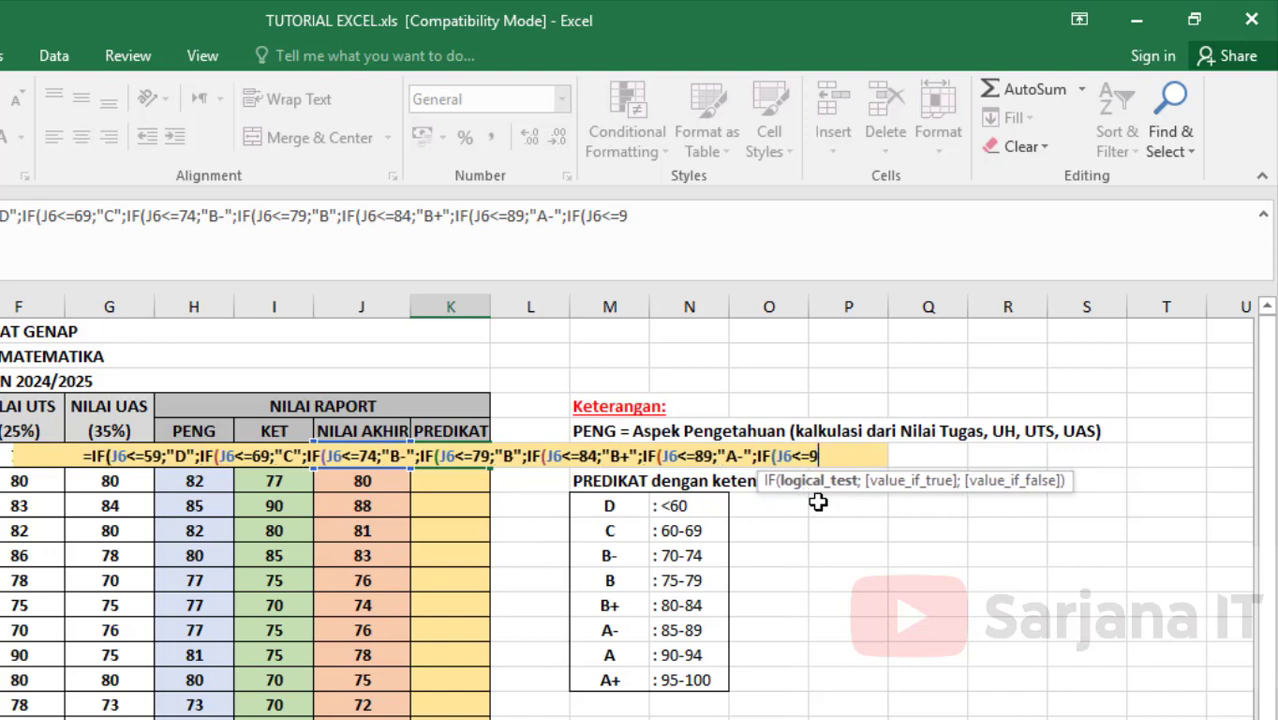
text(4;)
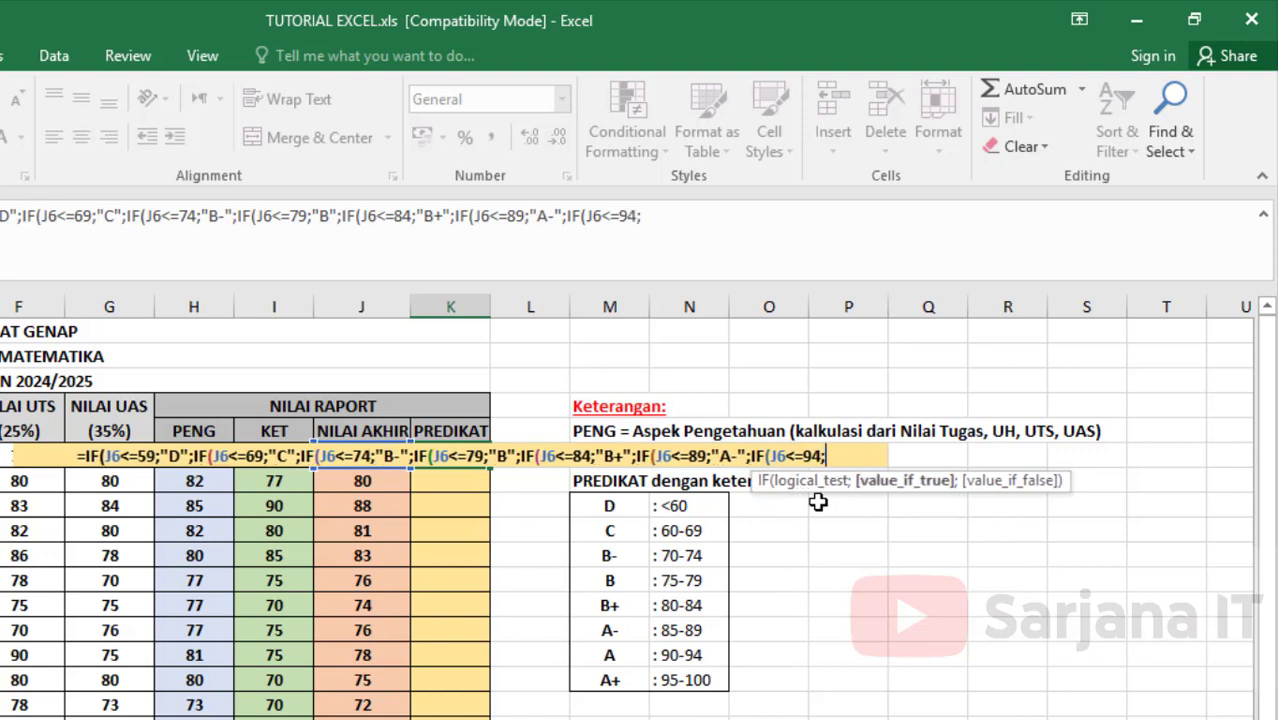
text(")
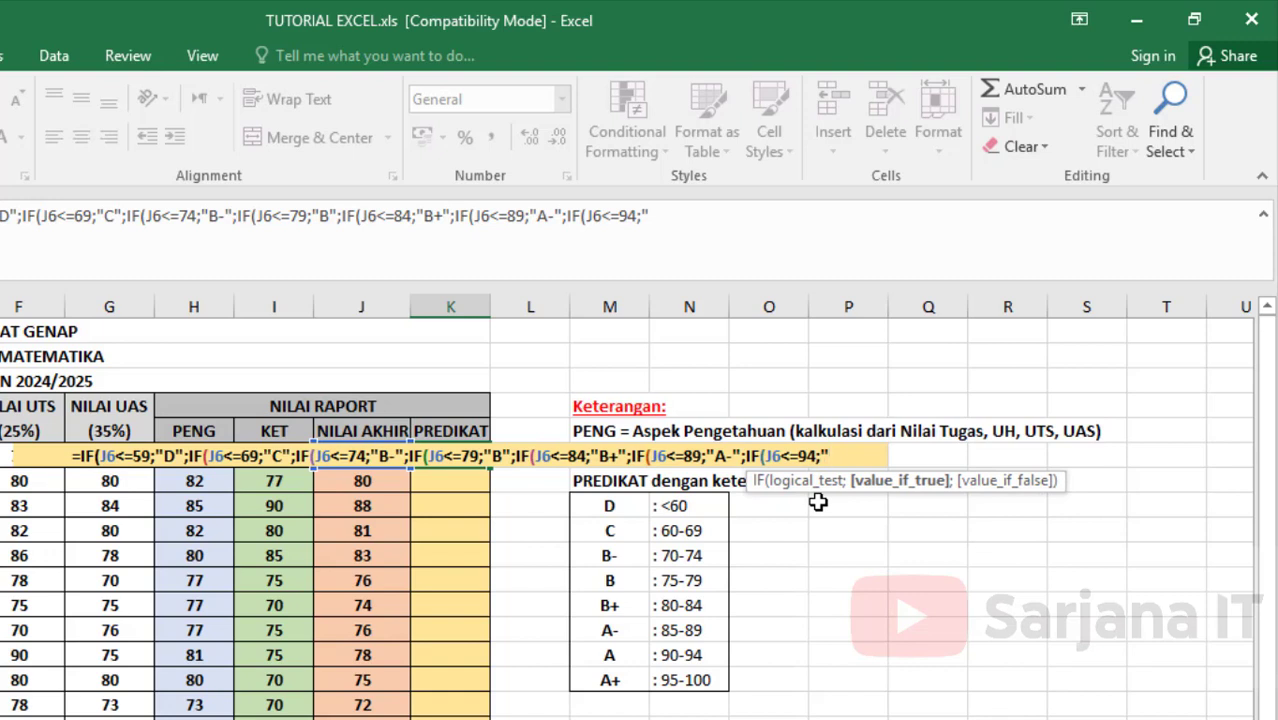
text(A)
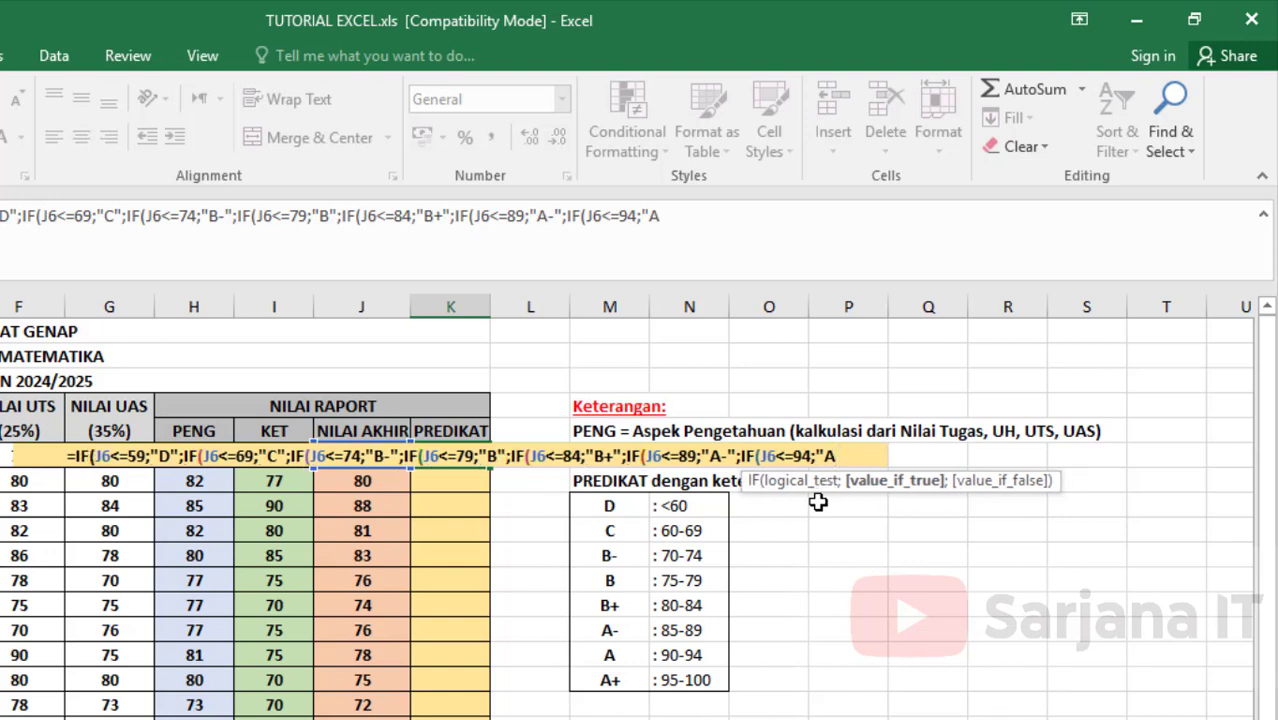
text(";)
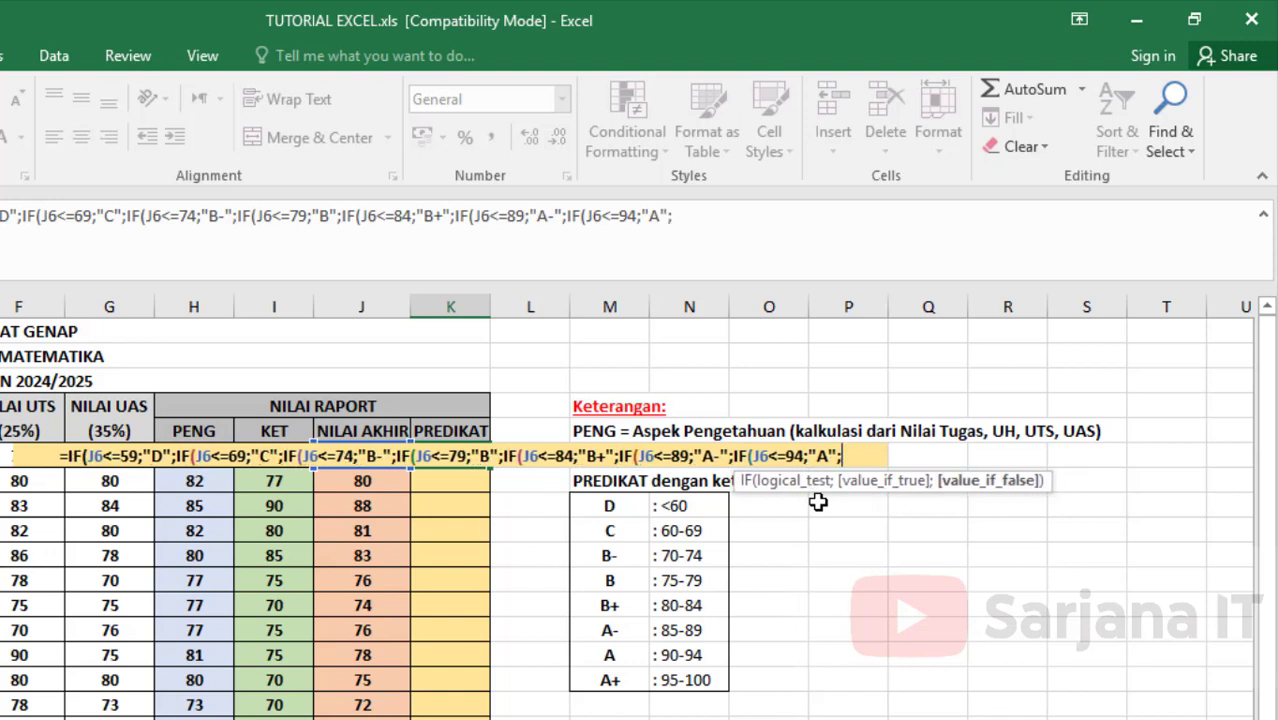
text(IF)
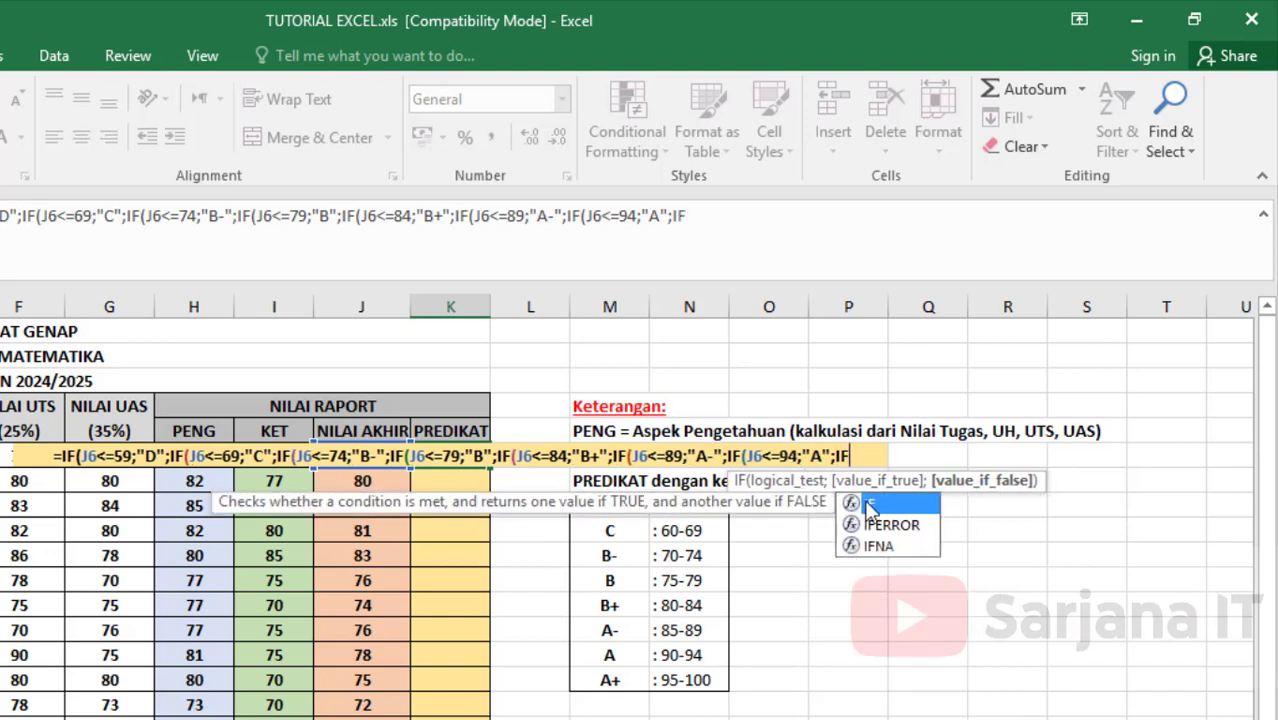
double_click(874, 506)
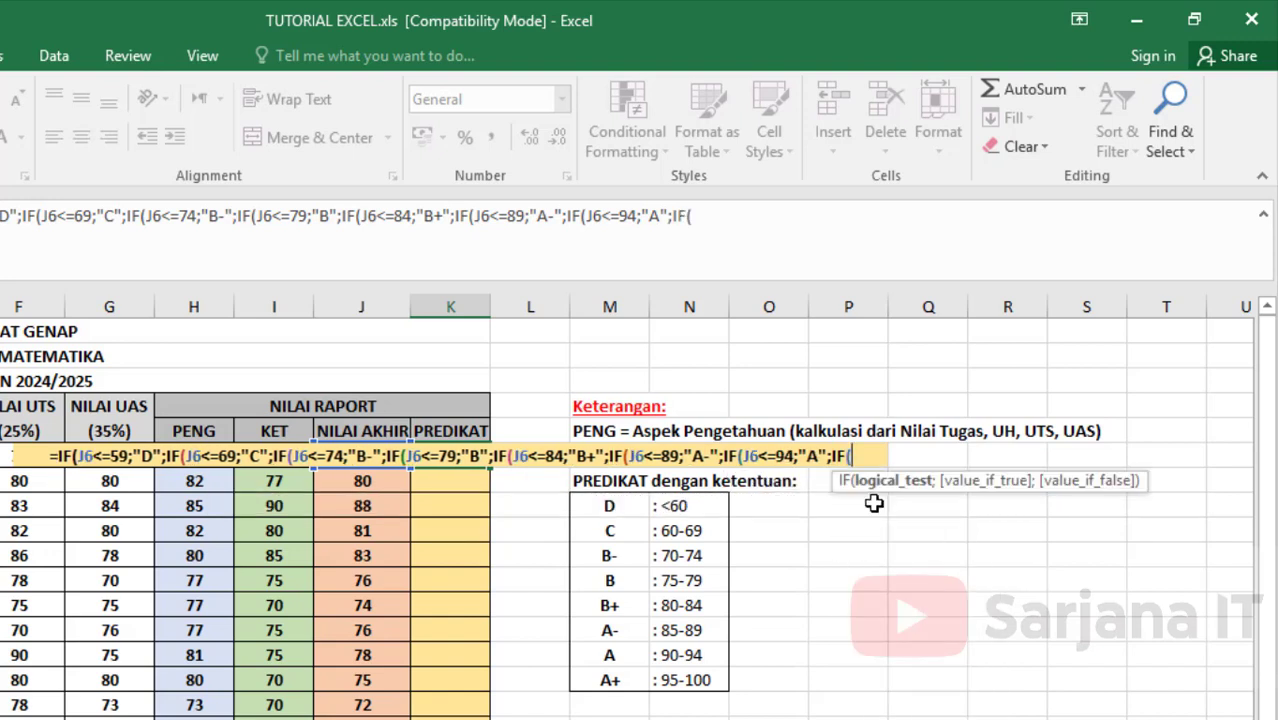
Step: End the formula with J6<=100;"A+" and all closing parentheses, so K6 shows B
text(J6)
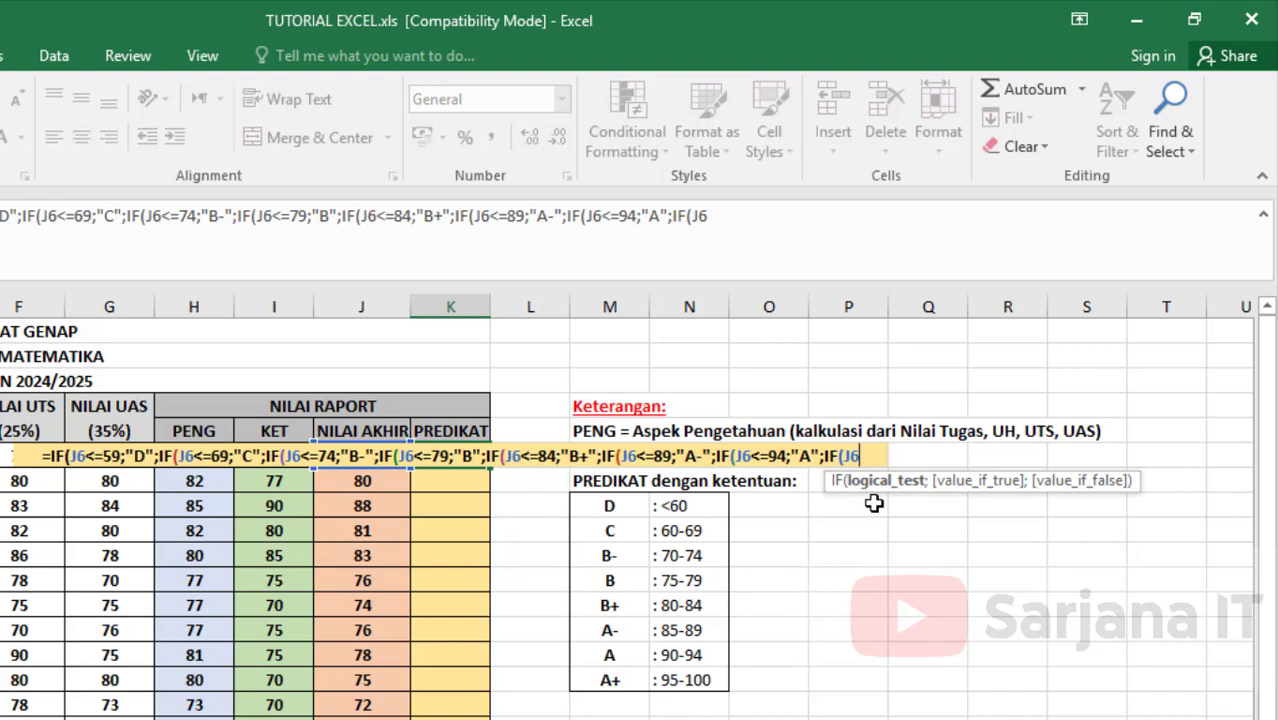
text(<)
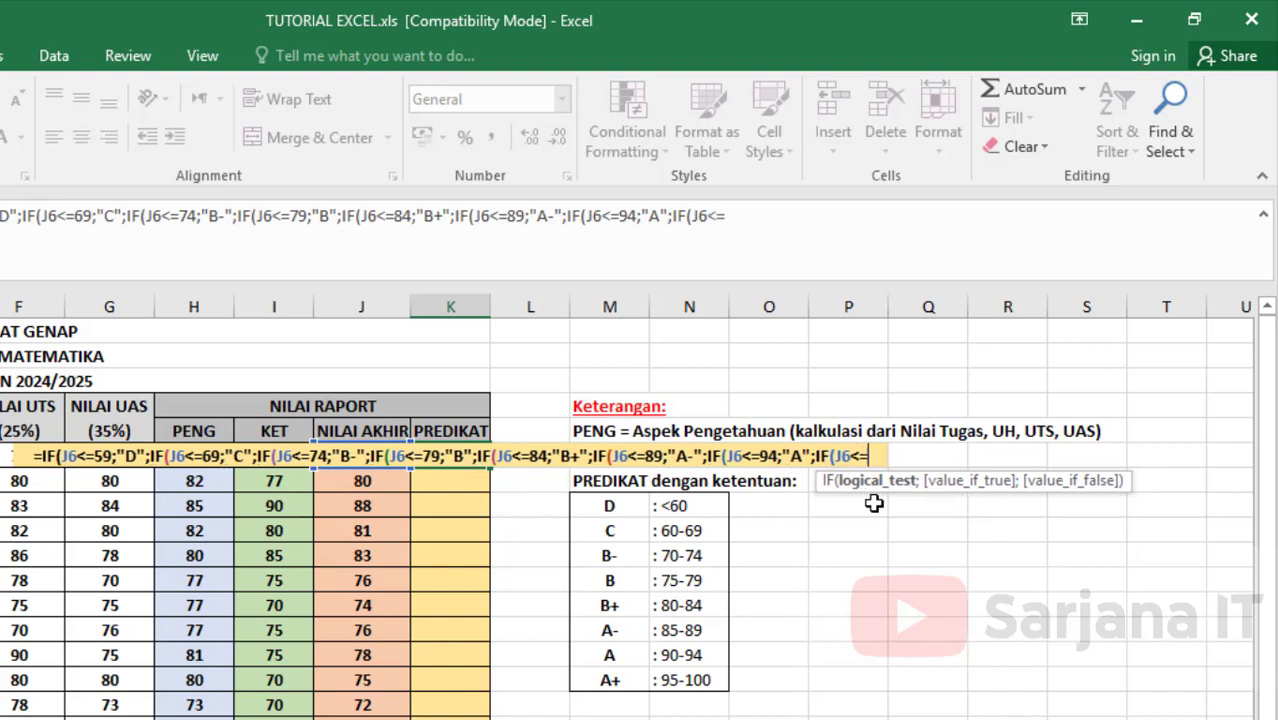
text(=100)
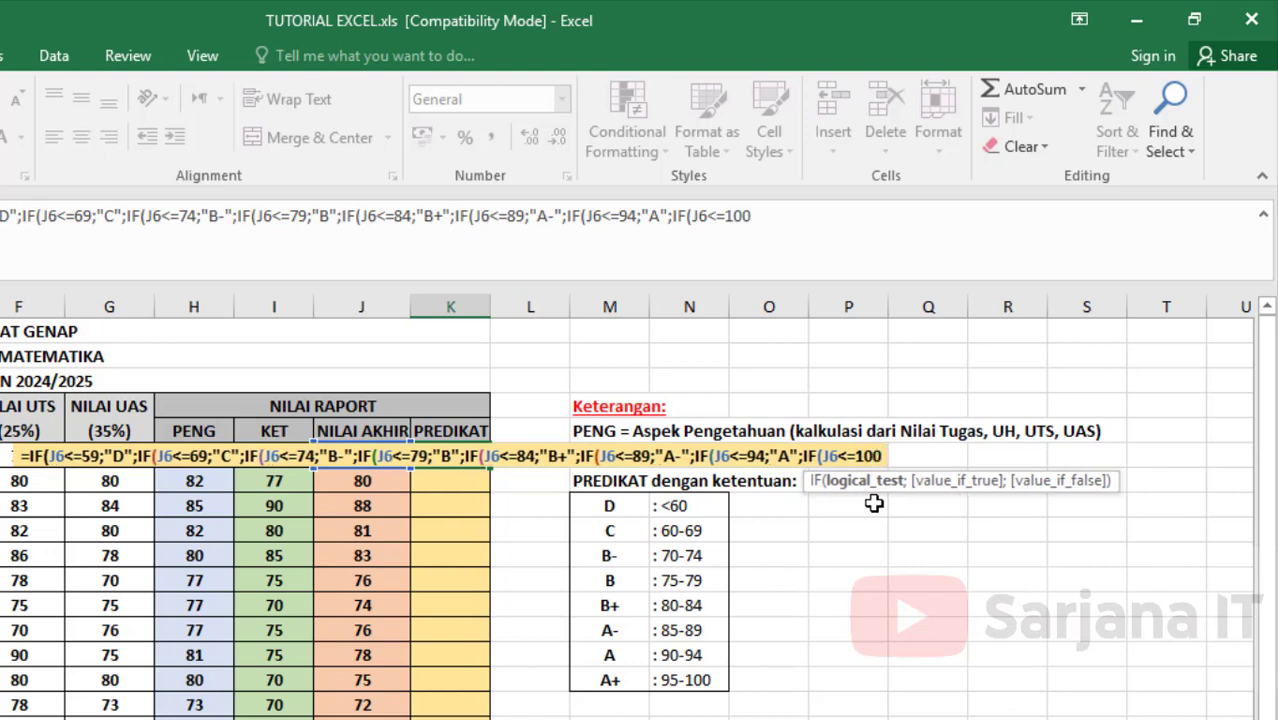
text(;")
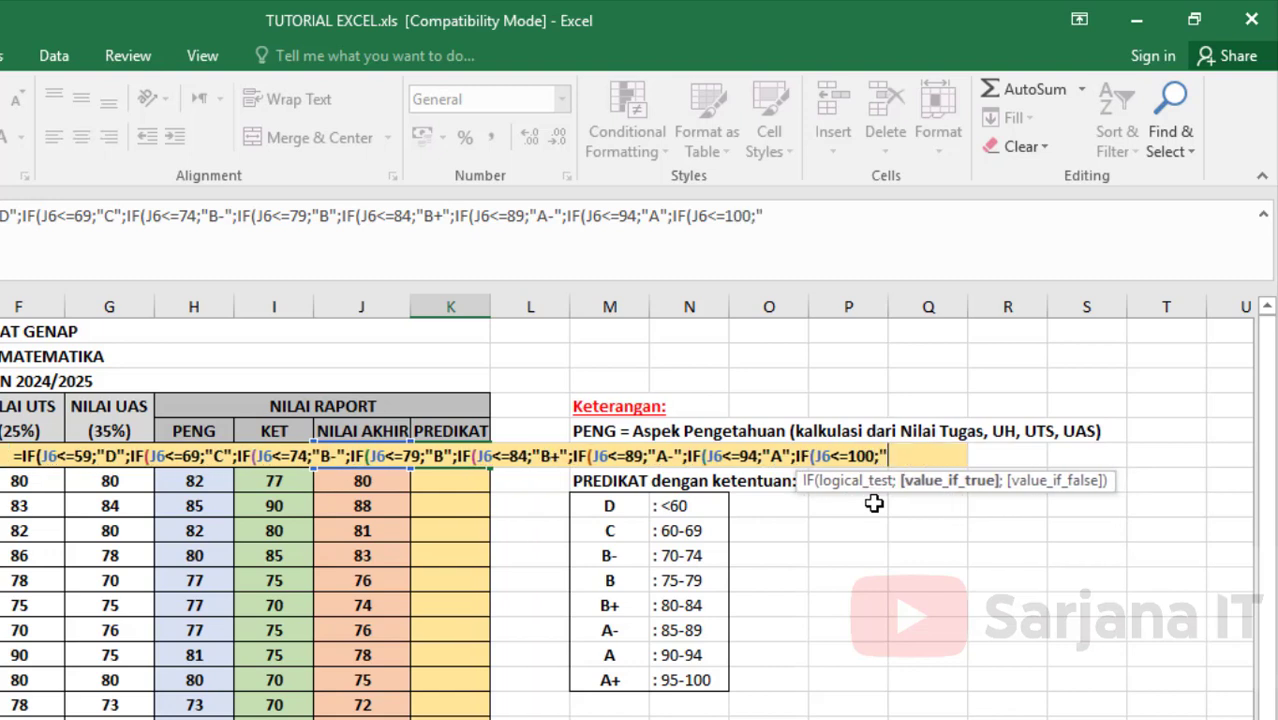
text(A)
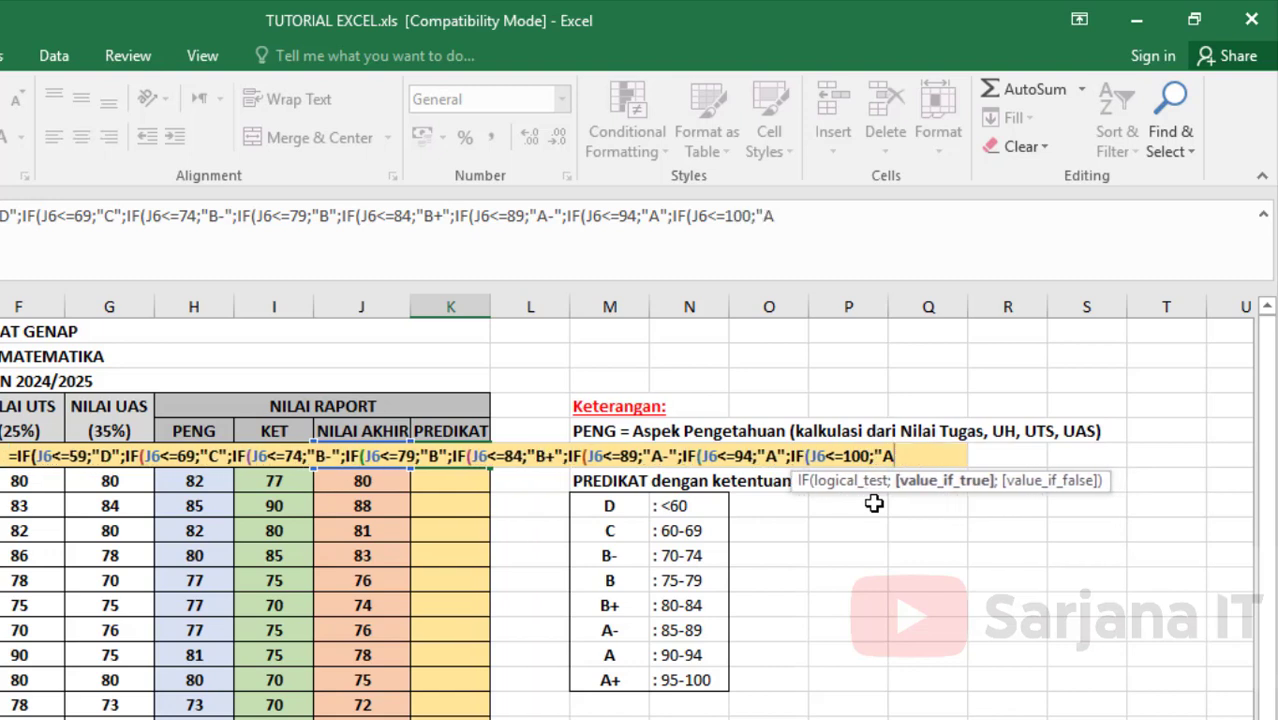
text(+)
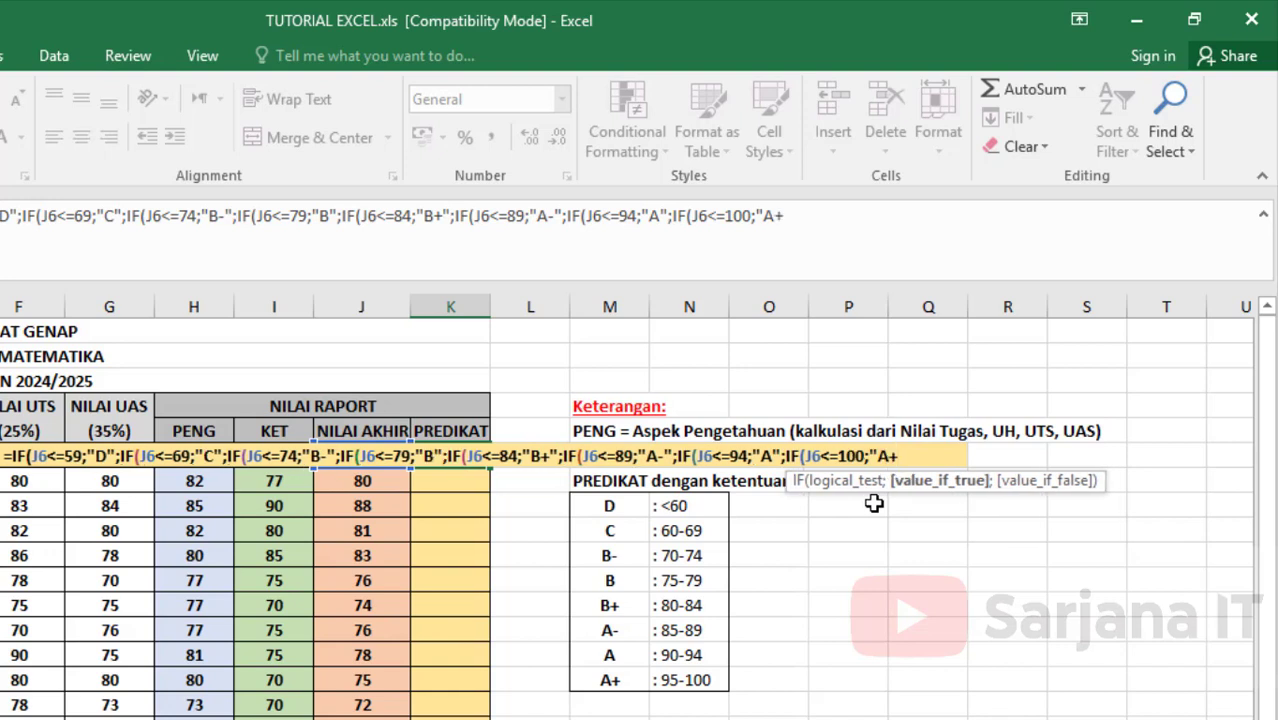
text(")
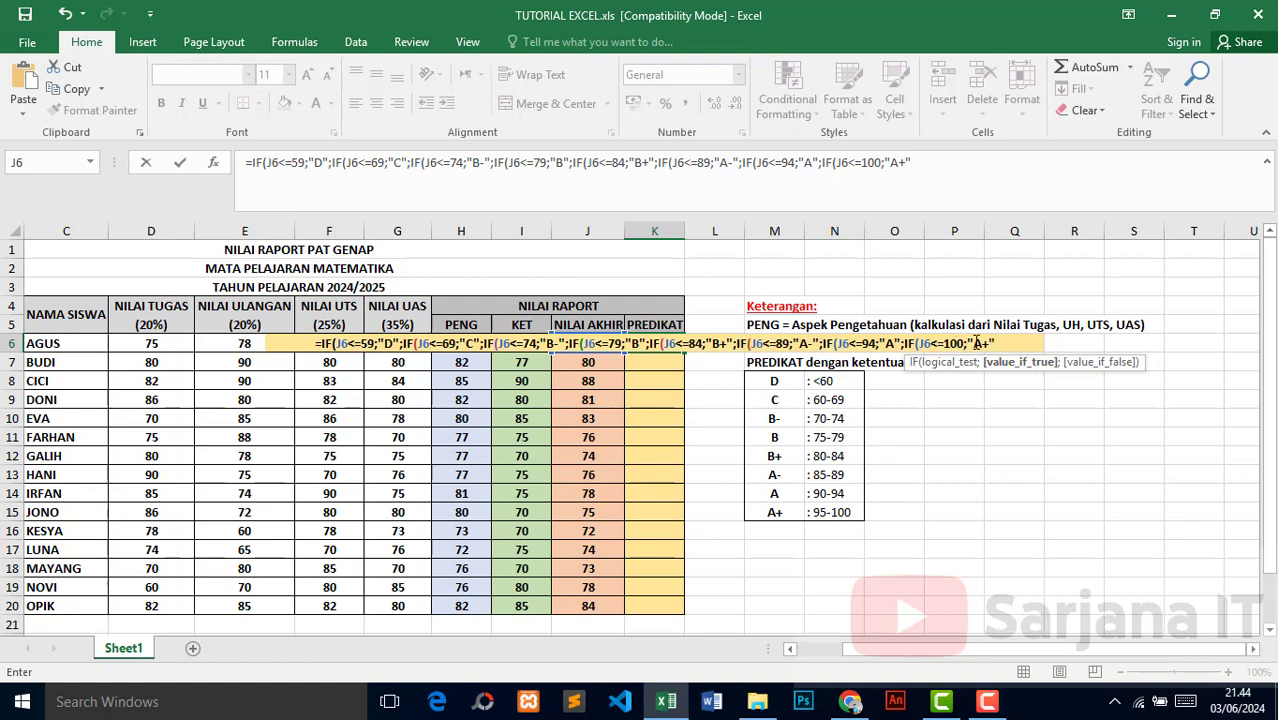
text()))
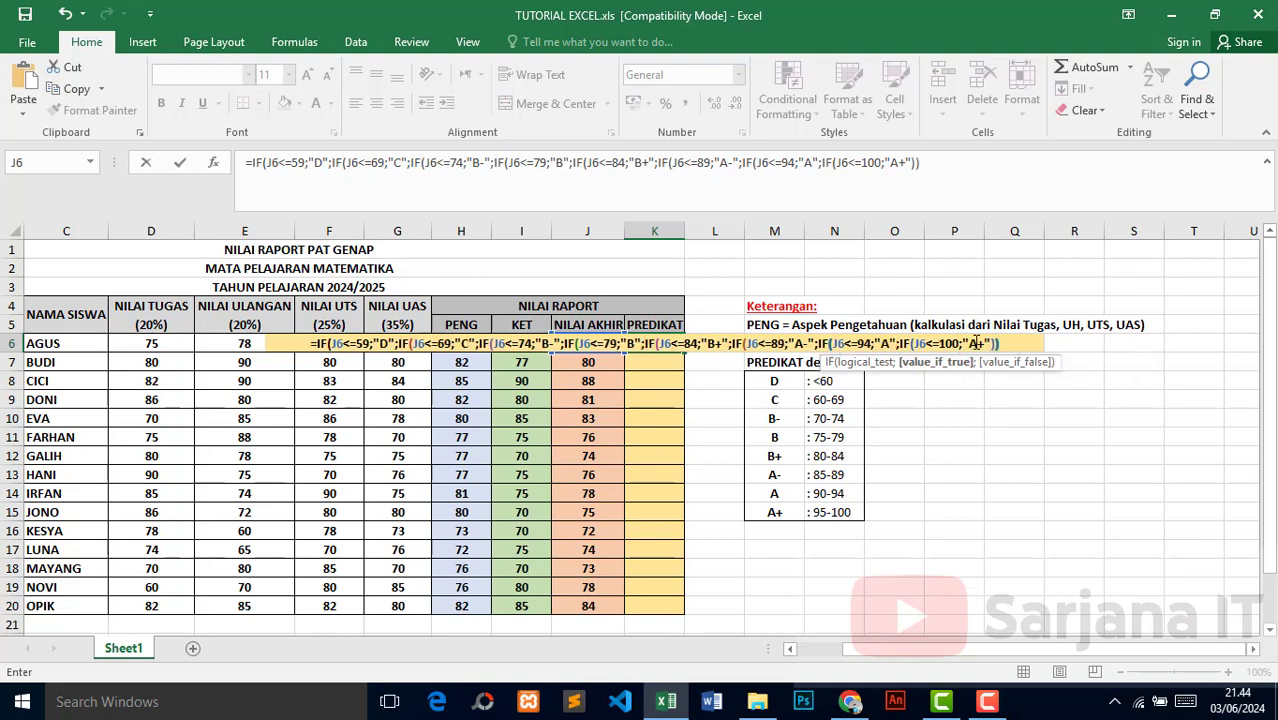
text()))
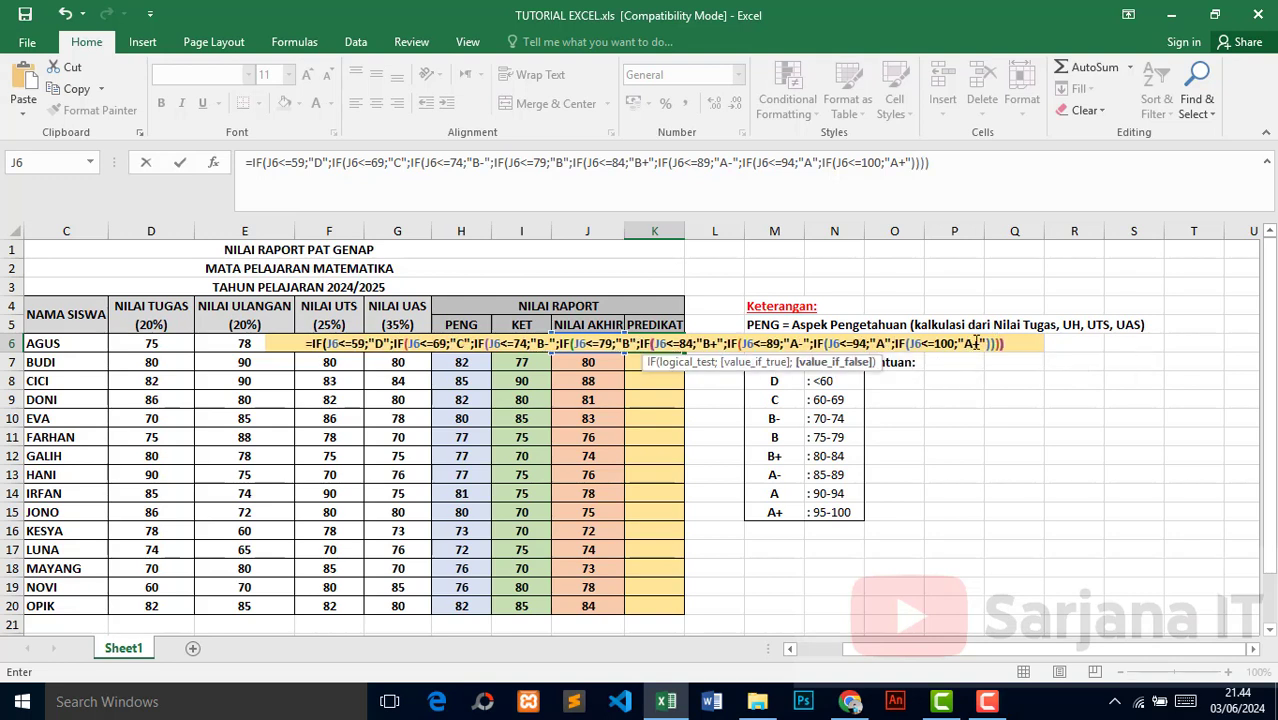
text()))))
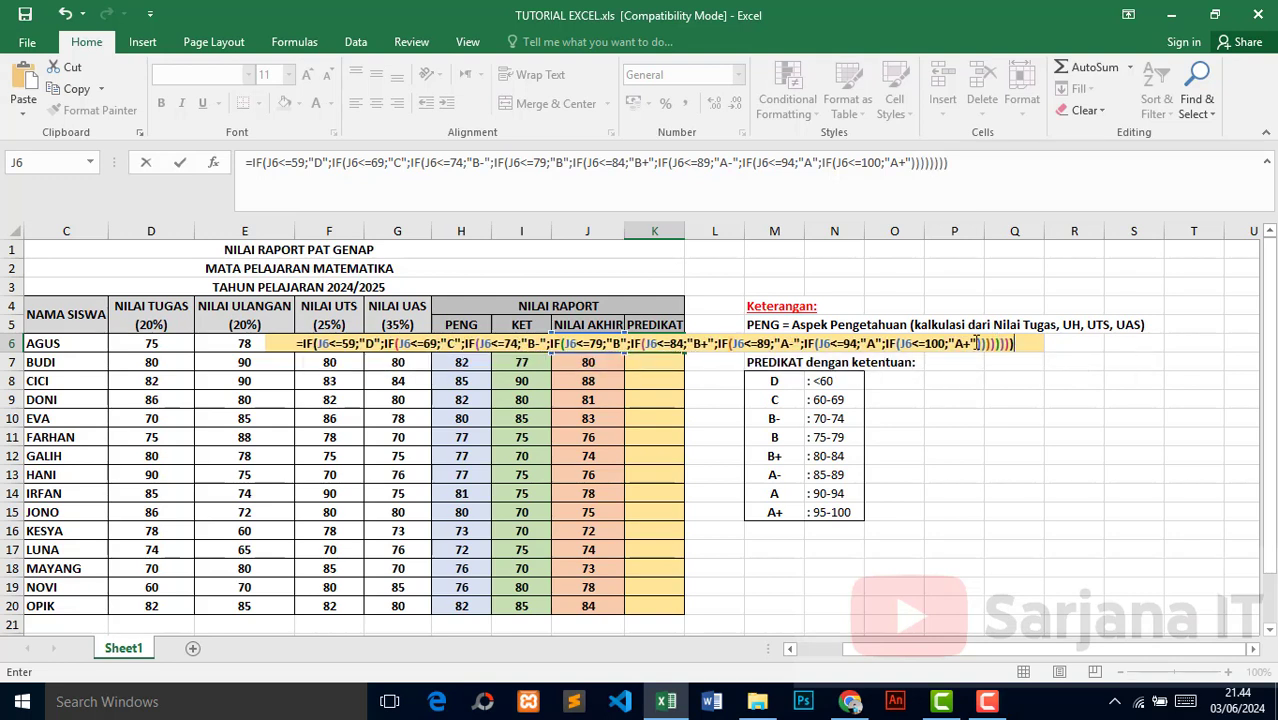
key(Return)
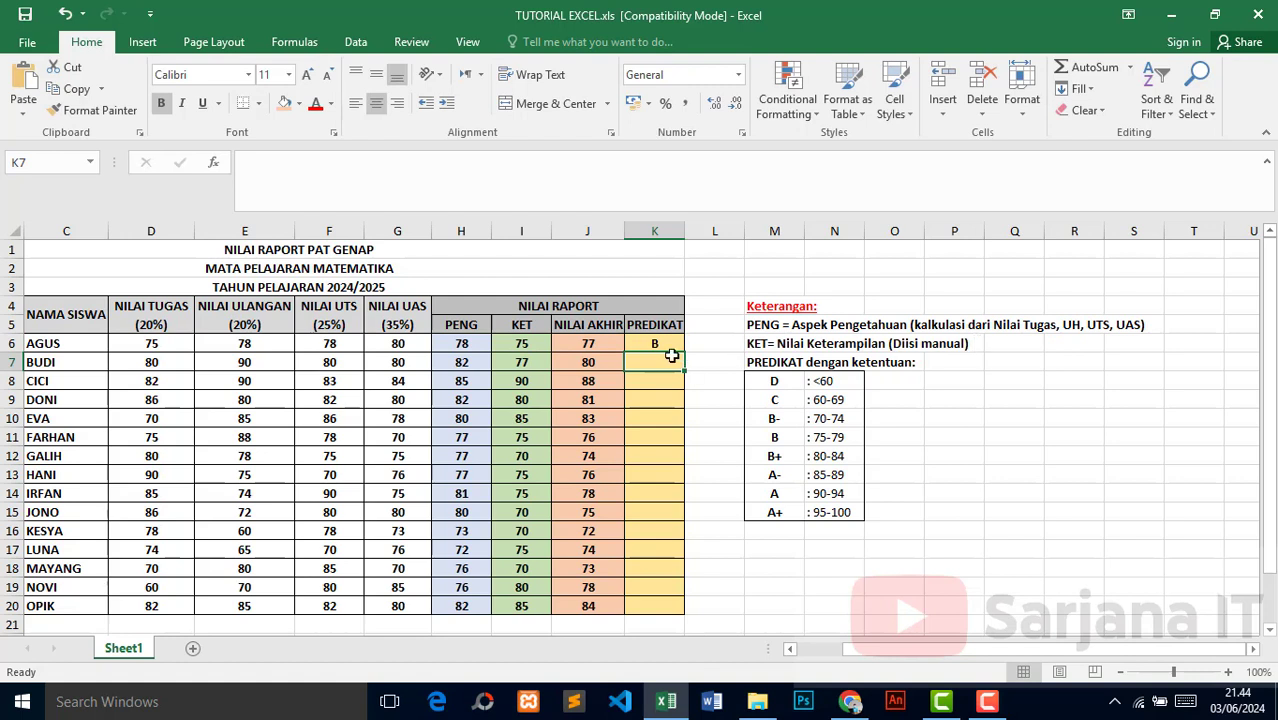
click(666, 350)
click(666, 360)
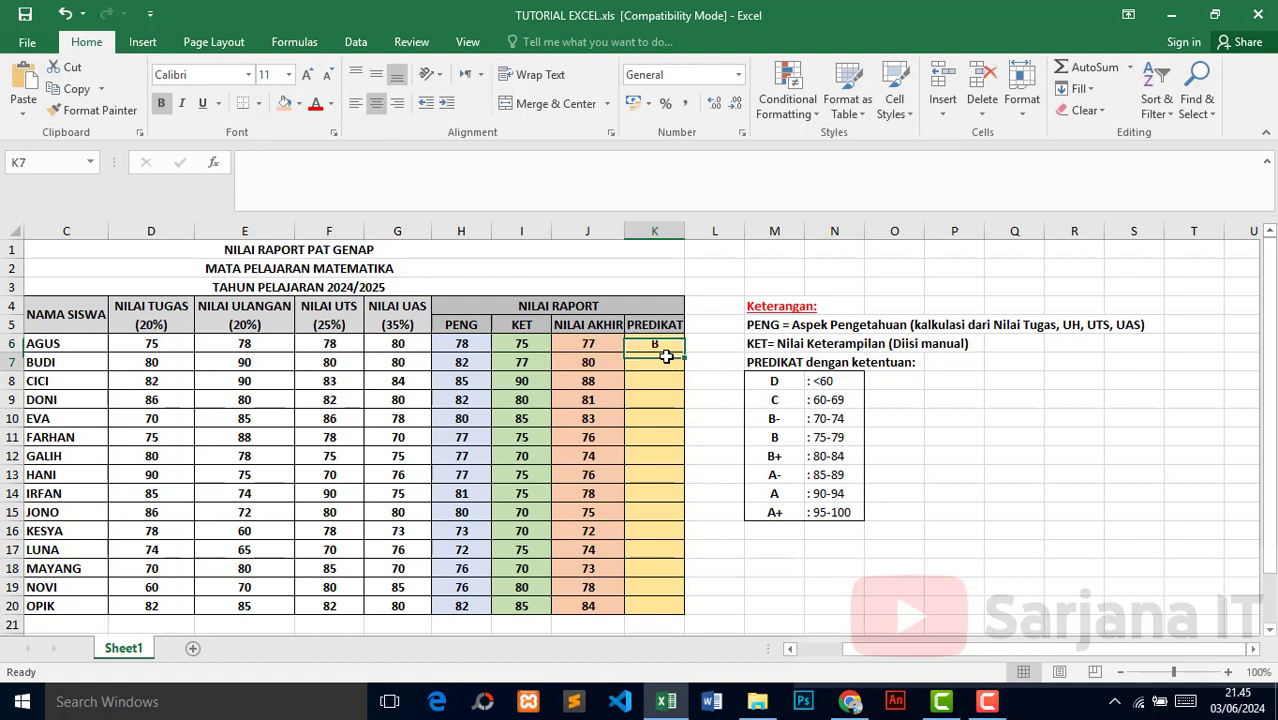
click(661, 345)
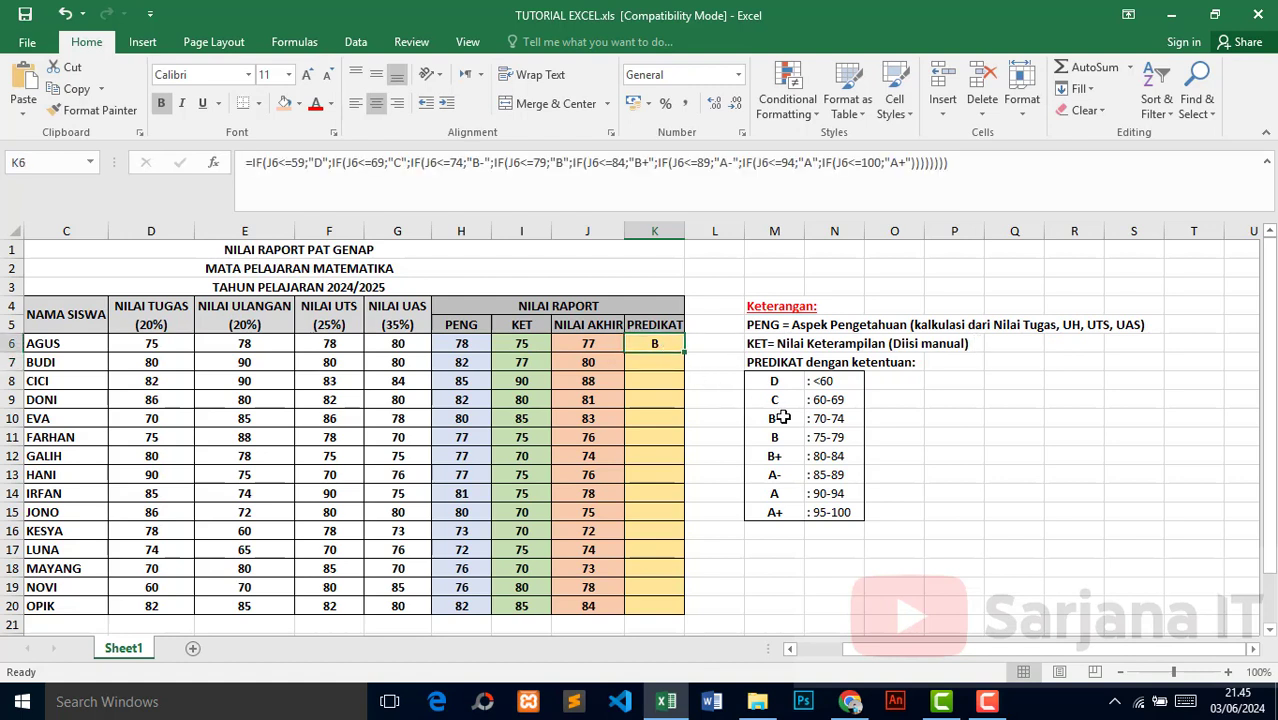
click(596, 343)
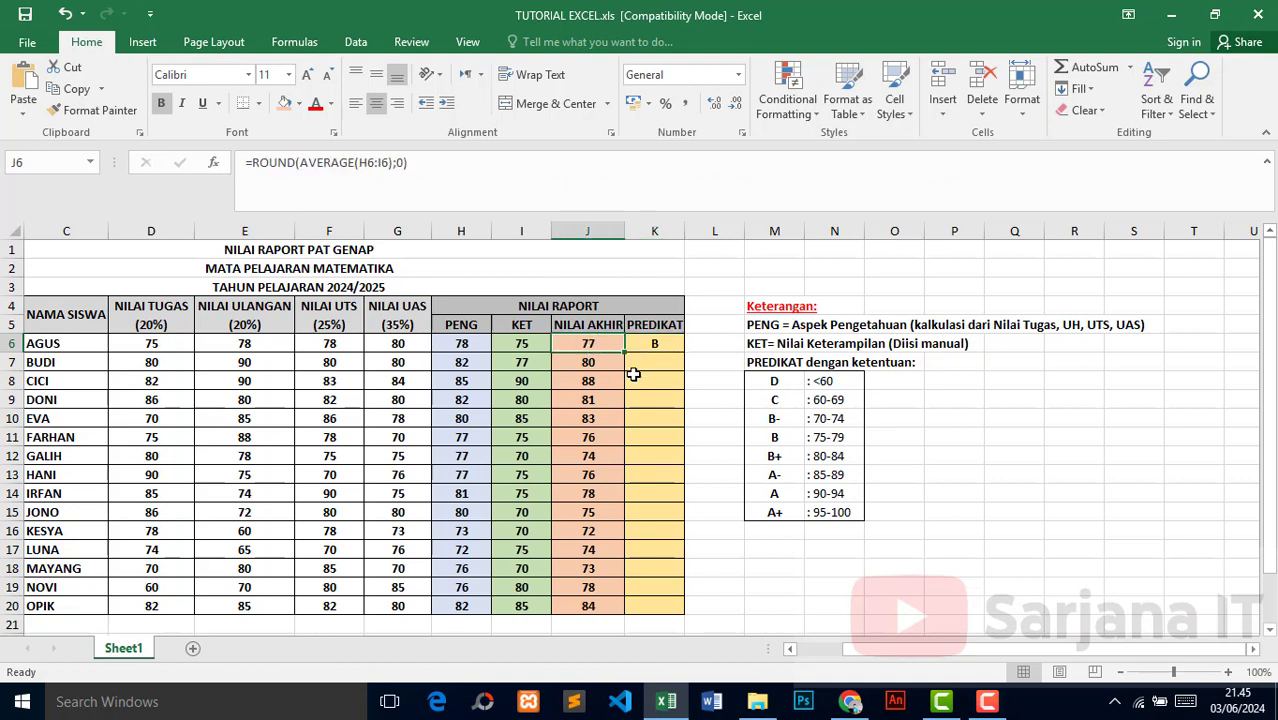
click(780, 440)
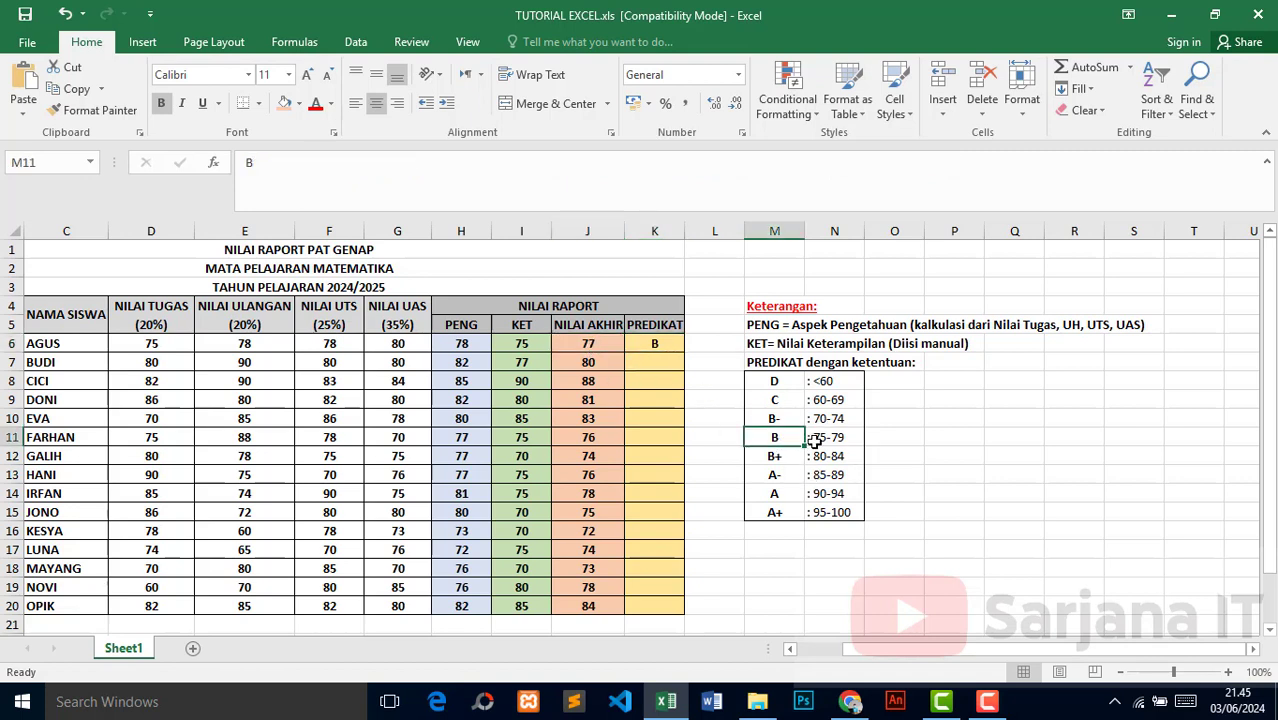
click(822, 440)
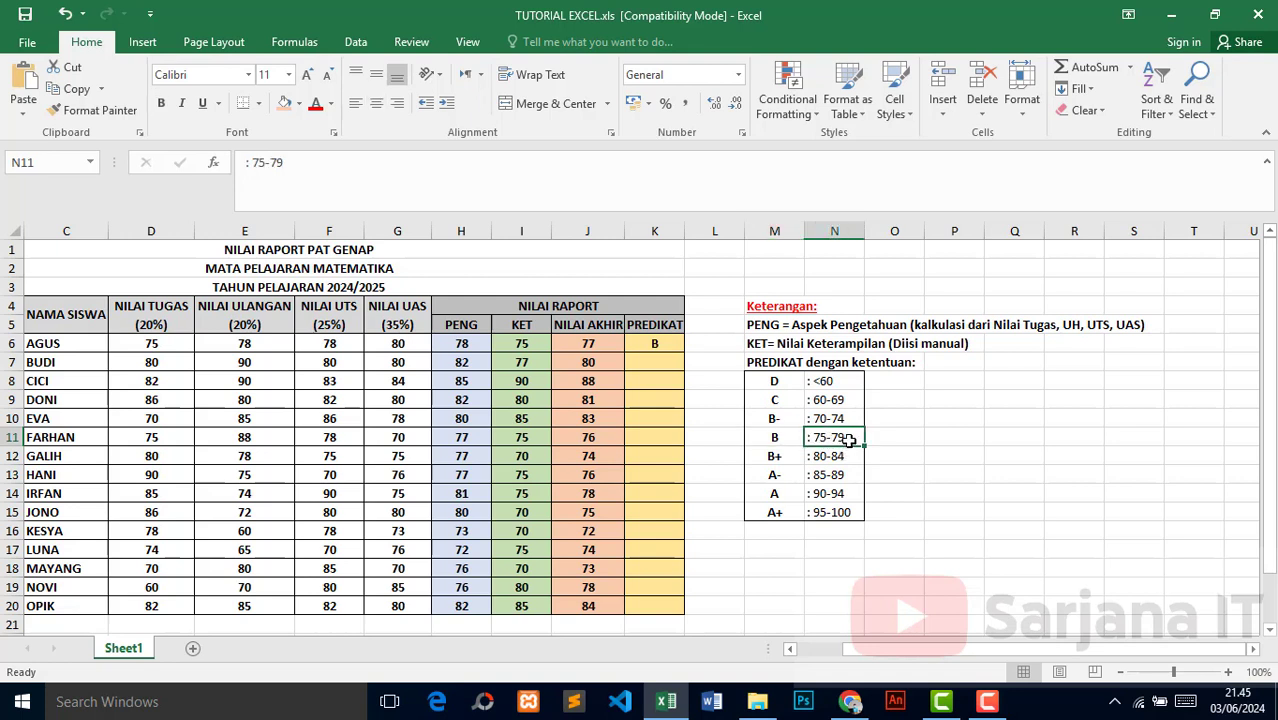
click(668, 343)
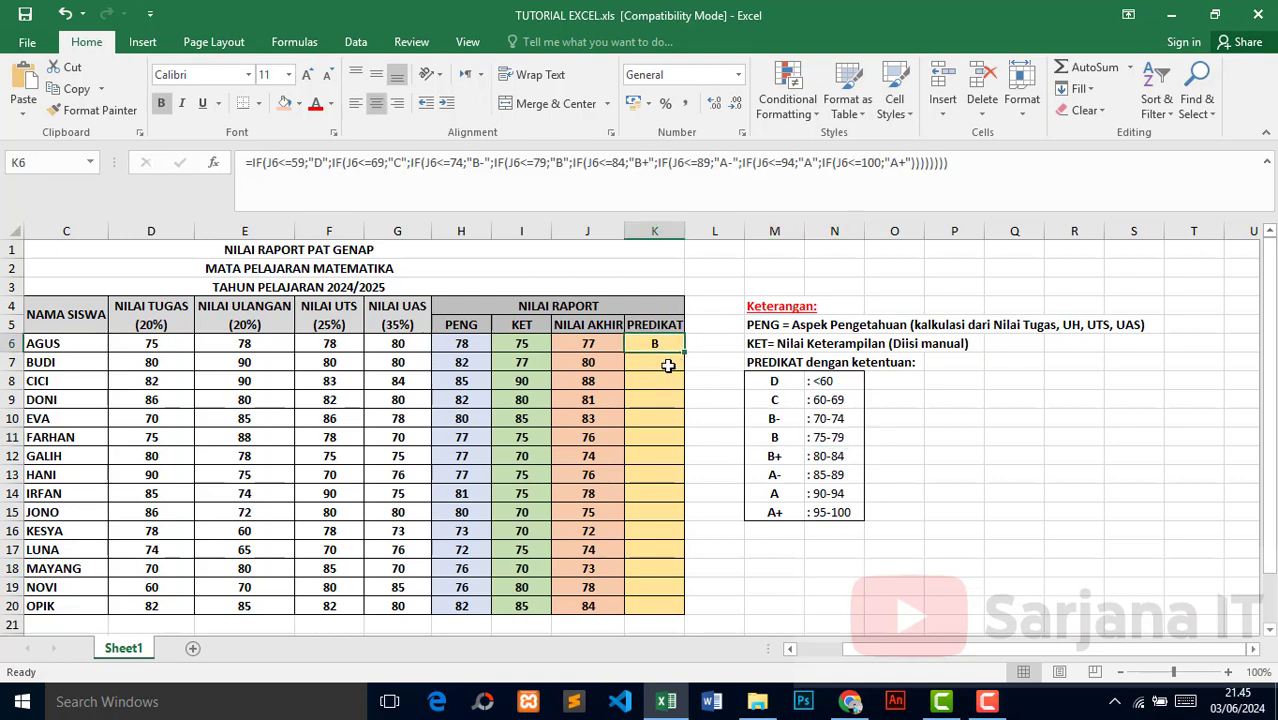
click(667, 363)
click(668, 343)
Step: Fill the PREDIKAT formula down to K20 and check the copies in K11, K15 and J14
drag(685, 354, 677, 605)
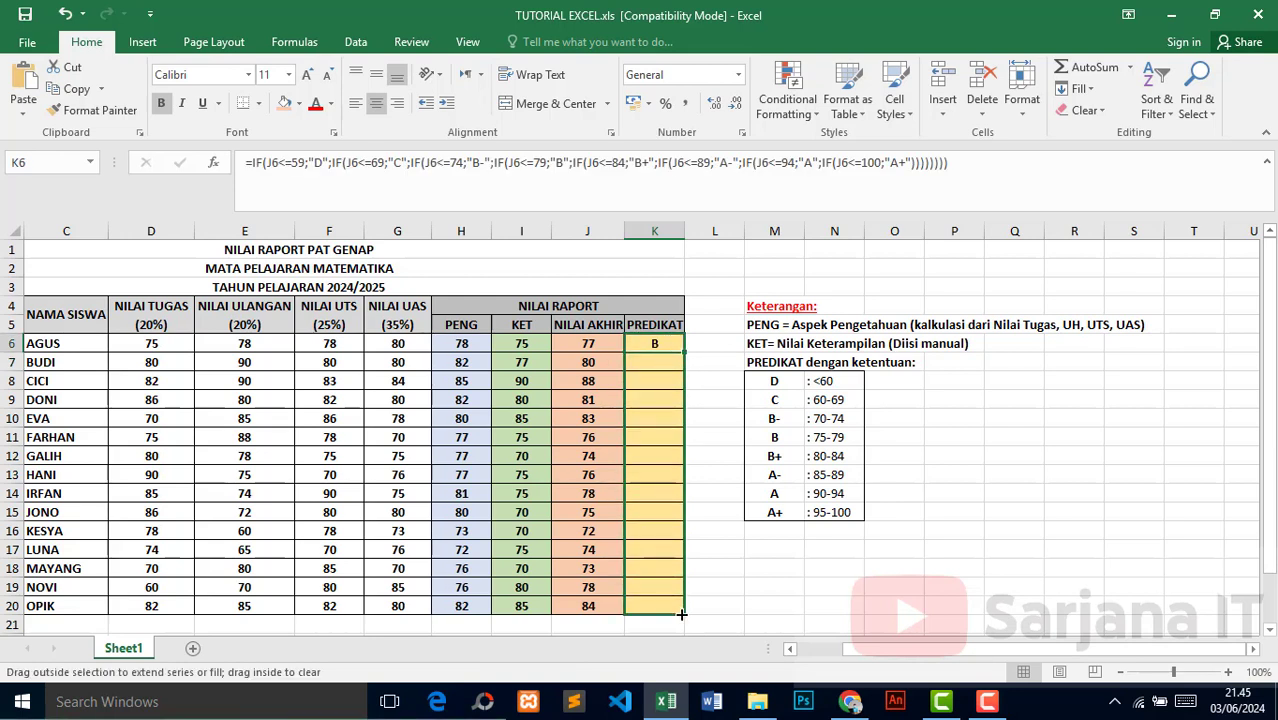
drag(677, 605, 677, 607)
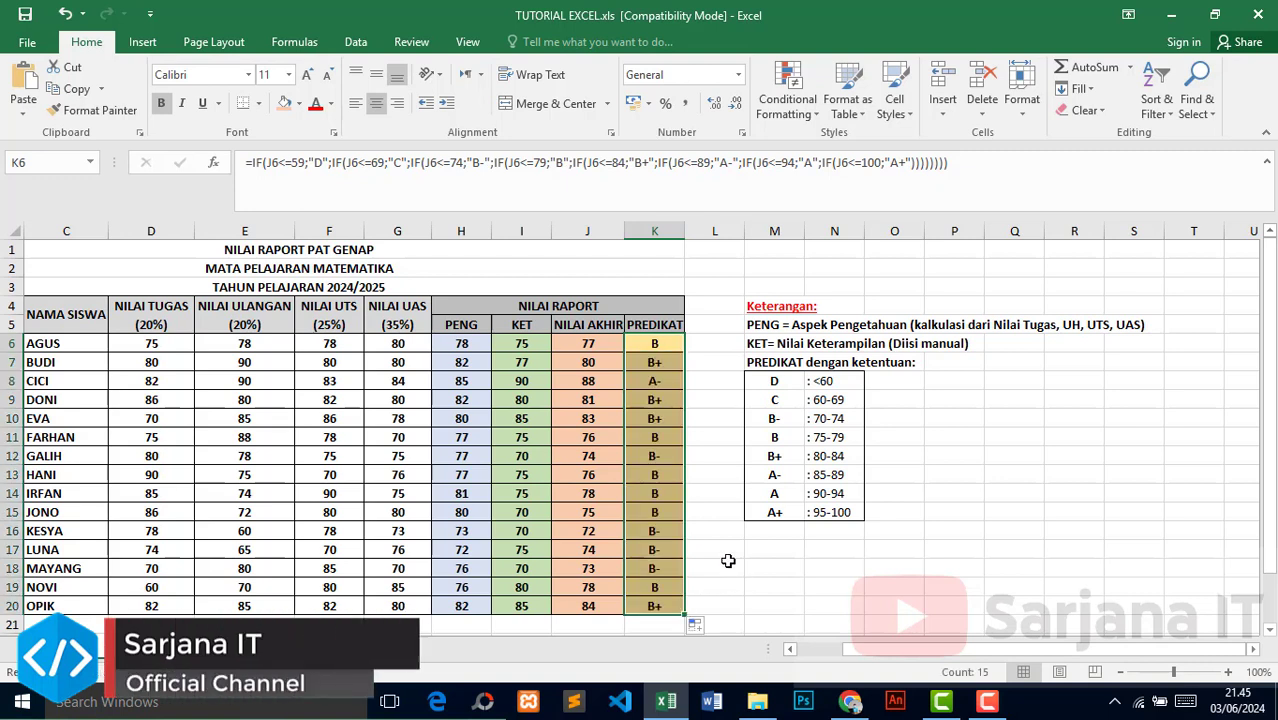
click(672, 436)
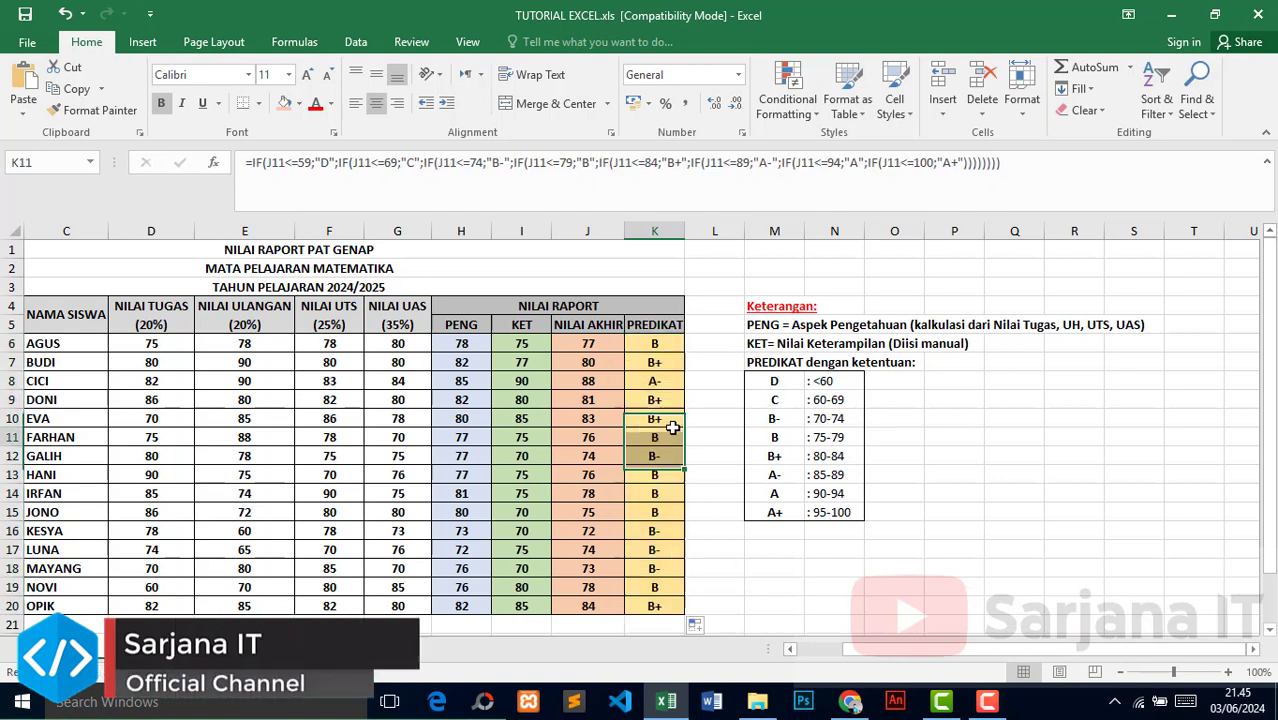
click(676, 516)
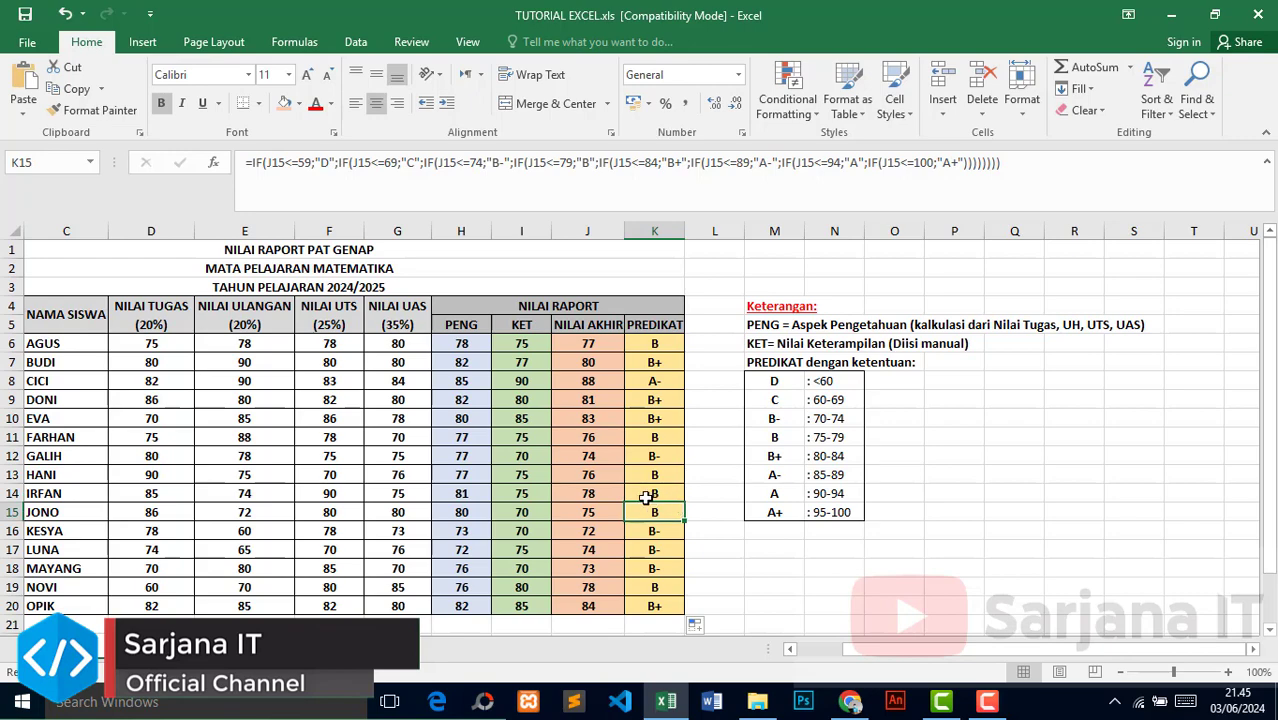
click(606, 494)
scroll(677, 515, down, 1)
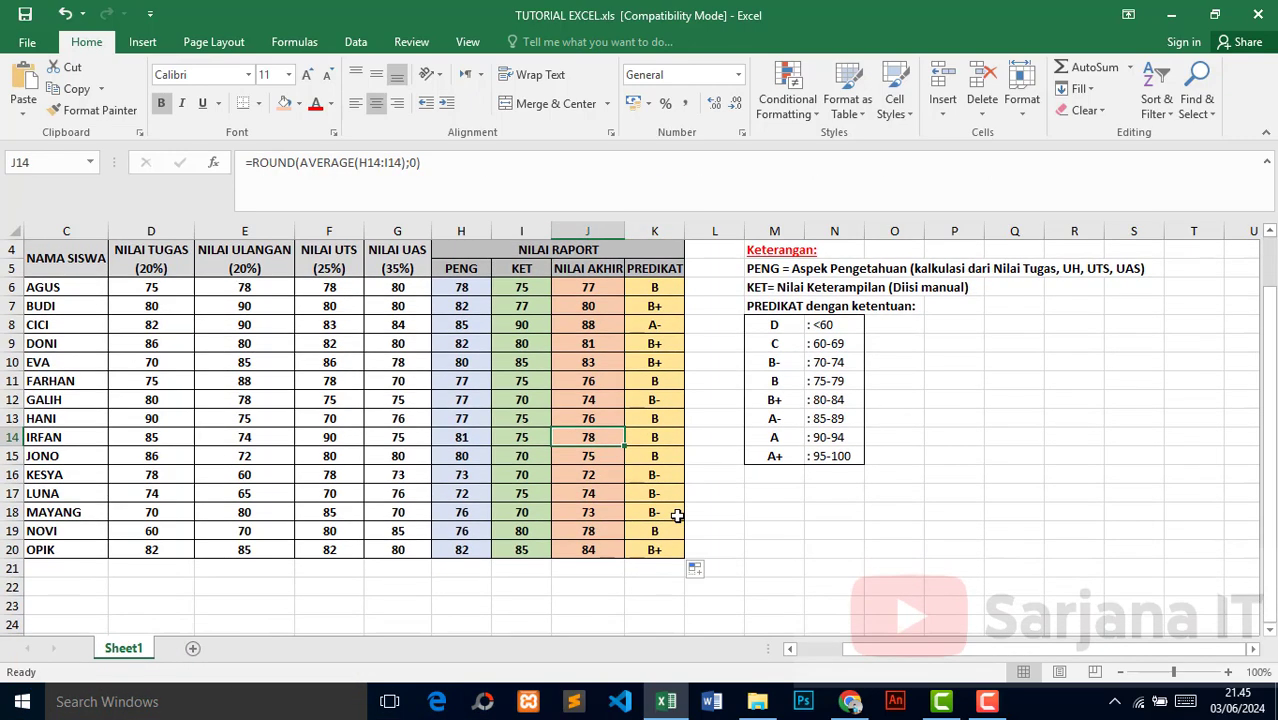
scroll(677, 515, up, 1)
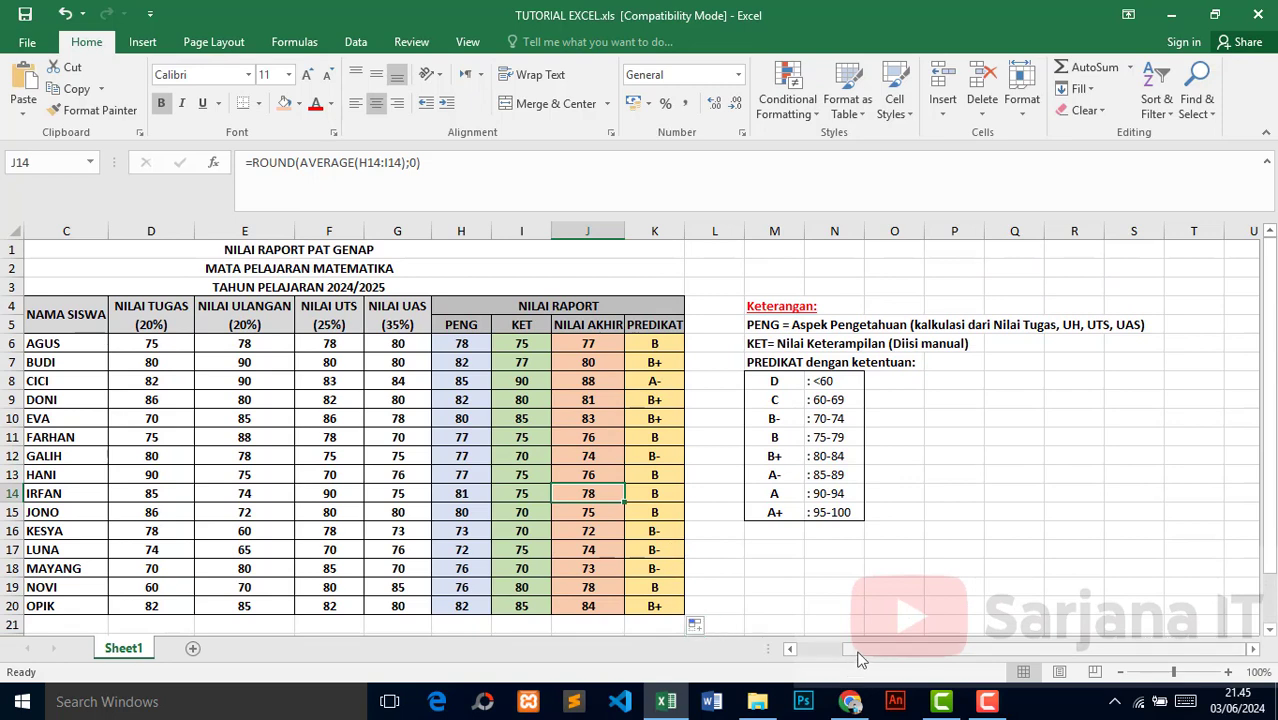
drag(850, 649, 816, 649)
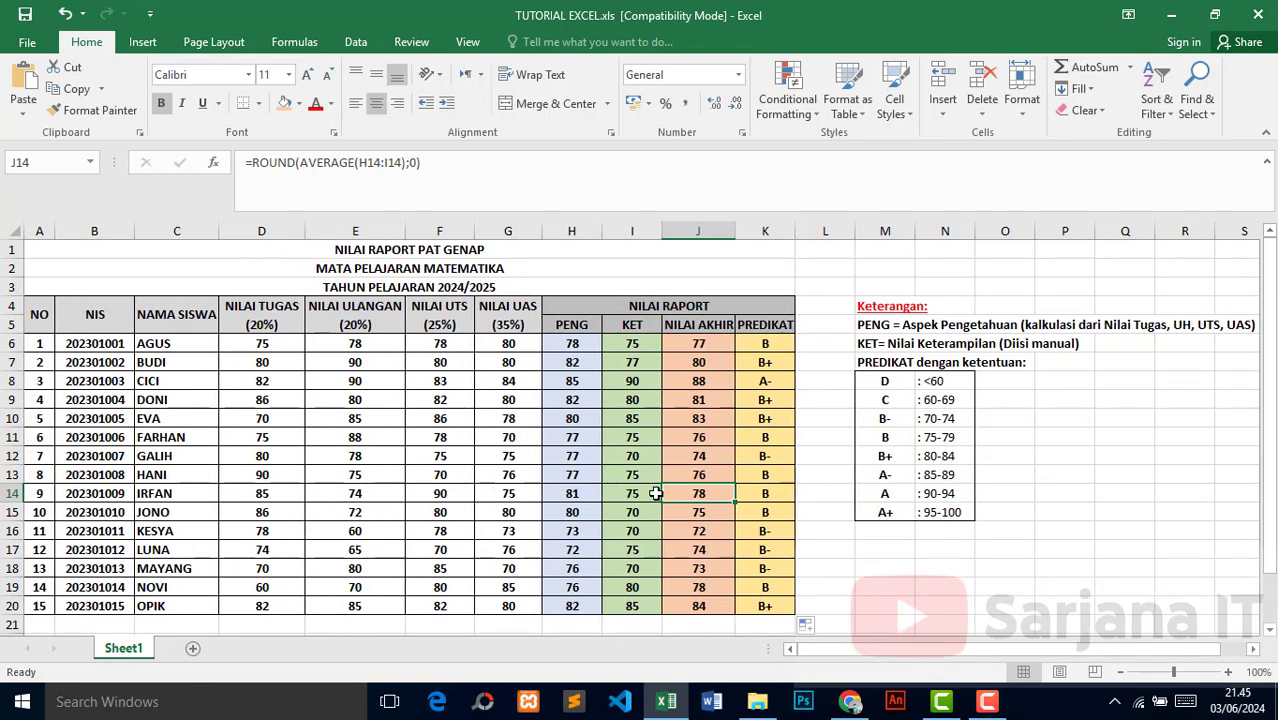